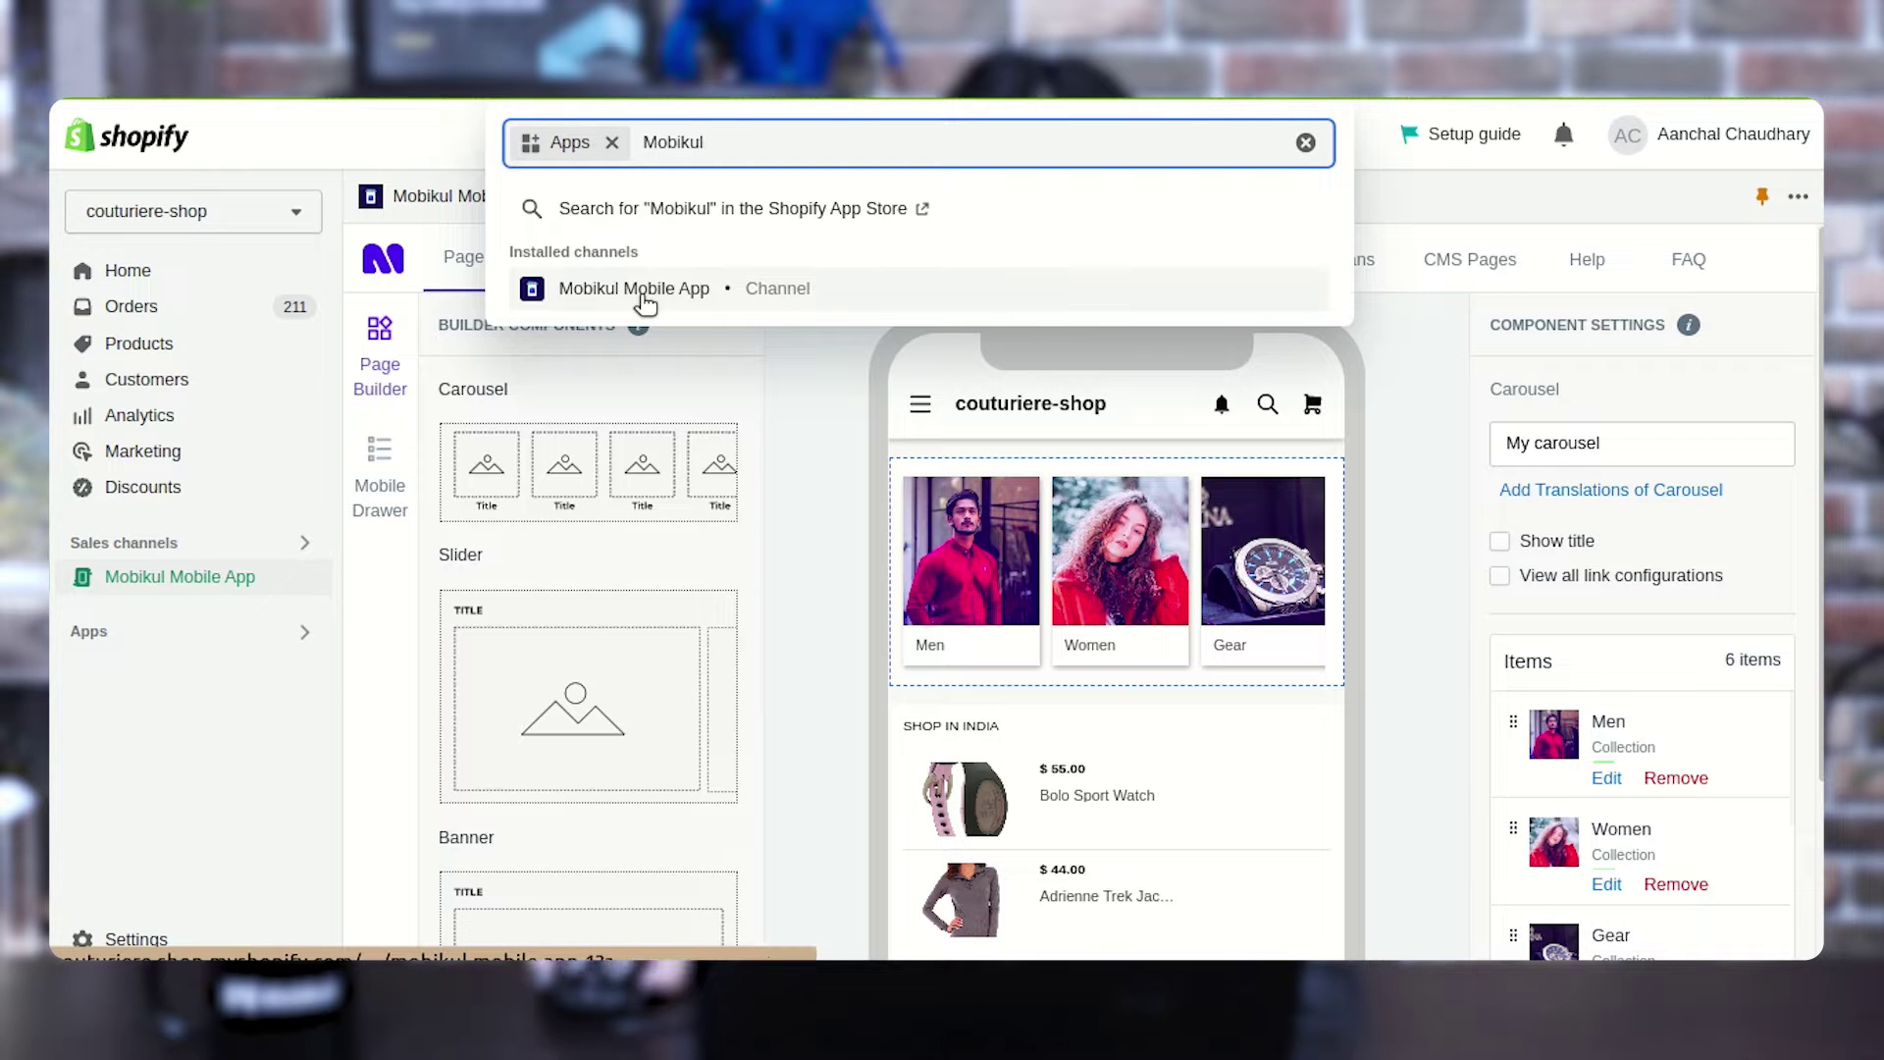
# Open the Page Builder of the Mobikul Mobile App sales channel.
pyautogui.click(1305, 142)
pyautogui.press('Escape')
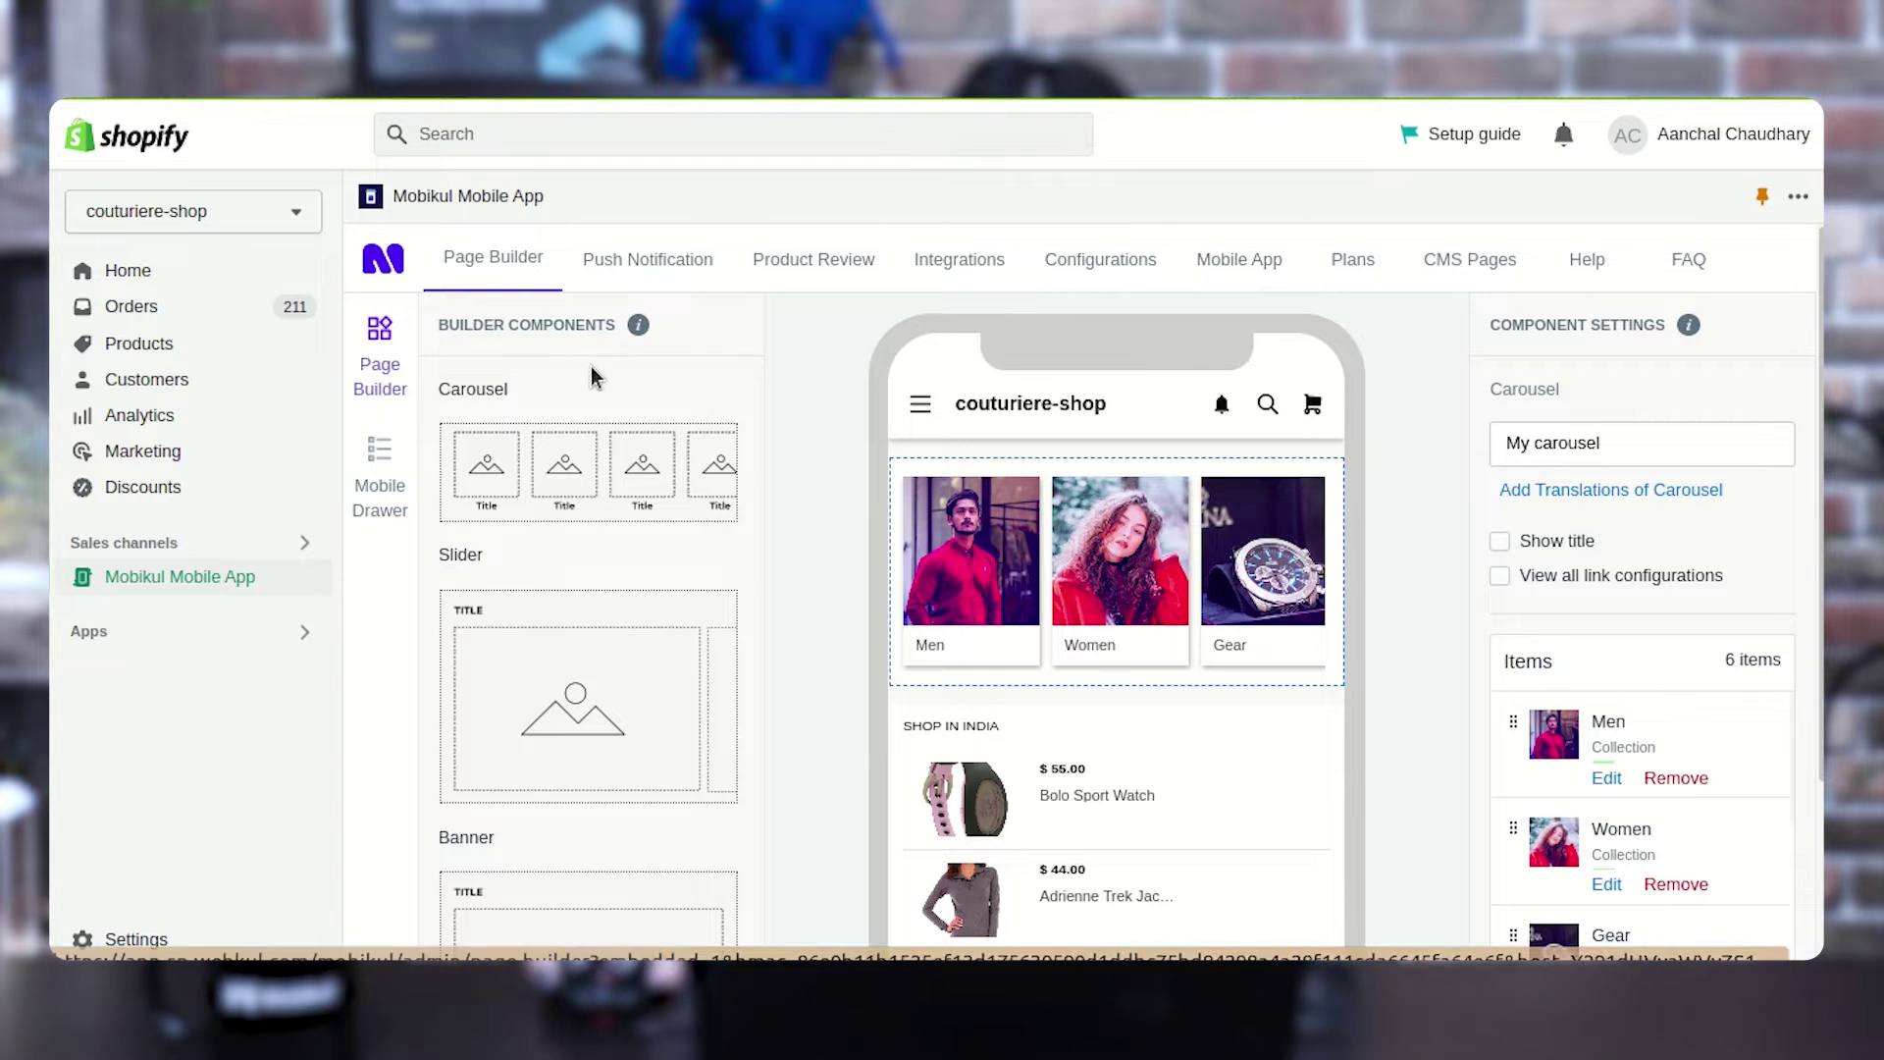
pyautogui.click(493, 278)
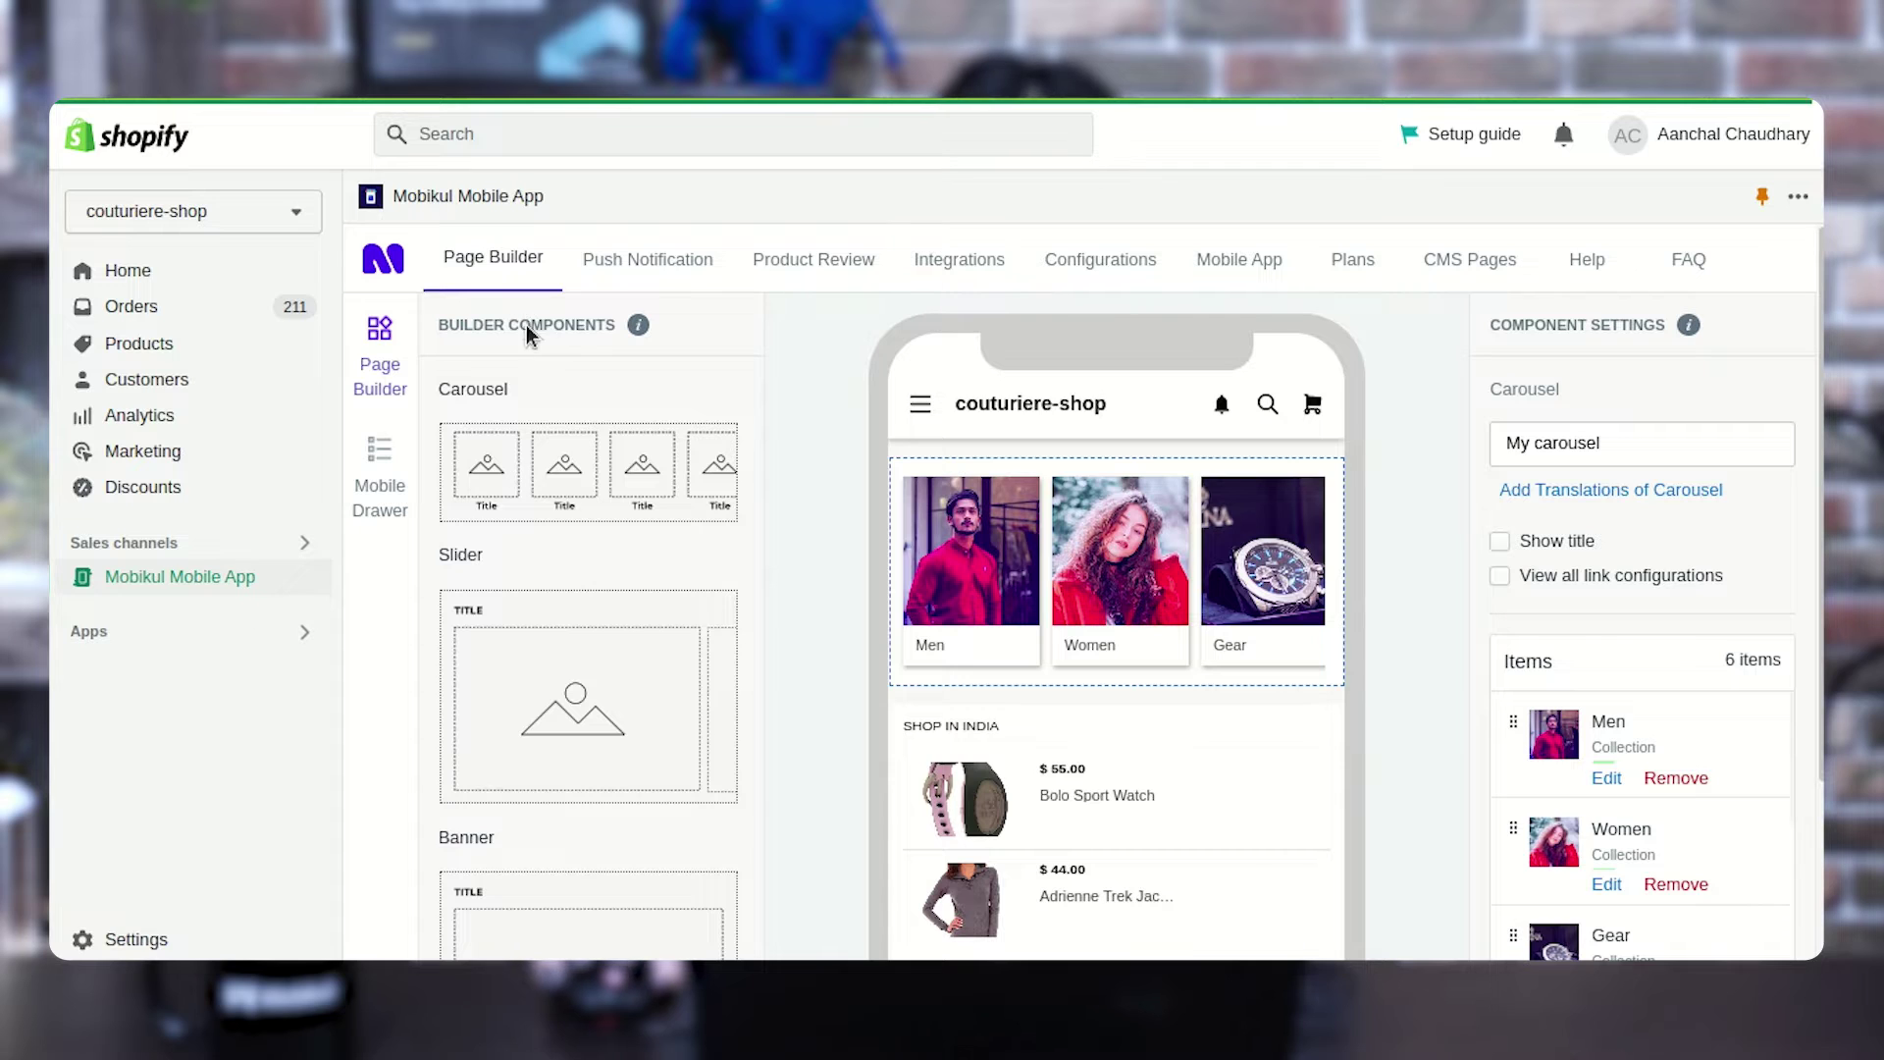
# Look through the available builder components, from Carousel down to Product Slider.
pyautogui.scroll(-2, 579, 570)
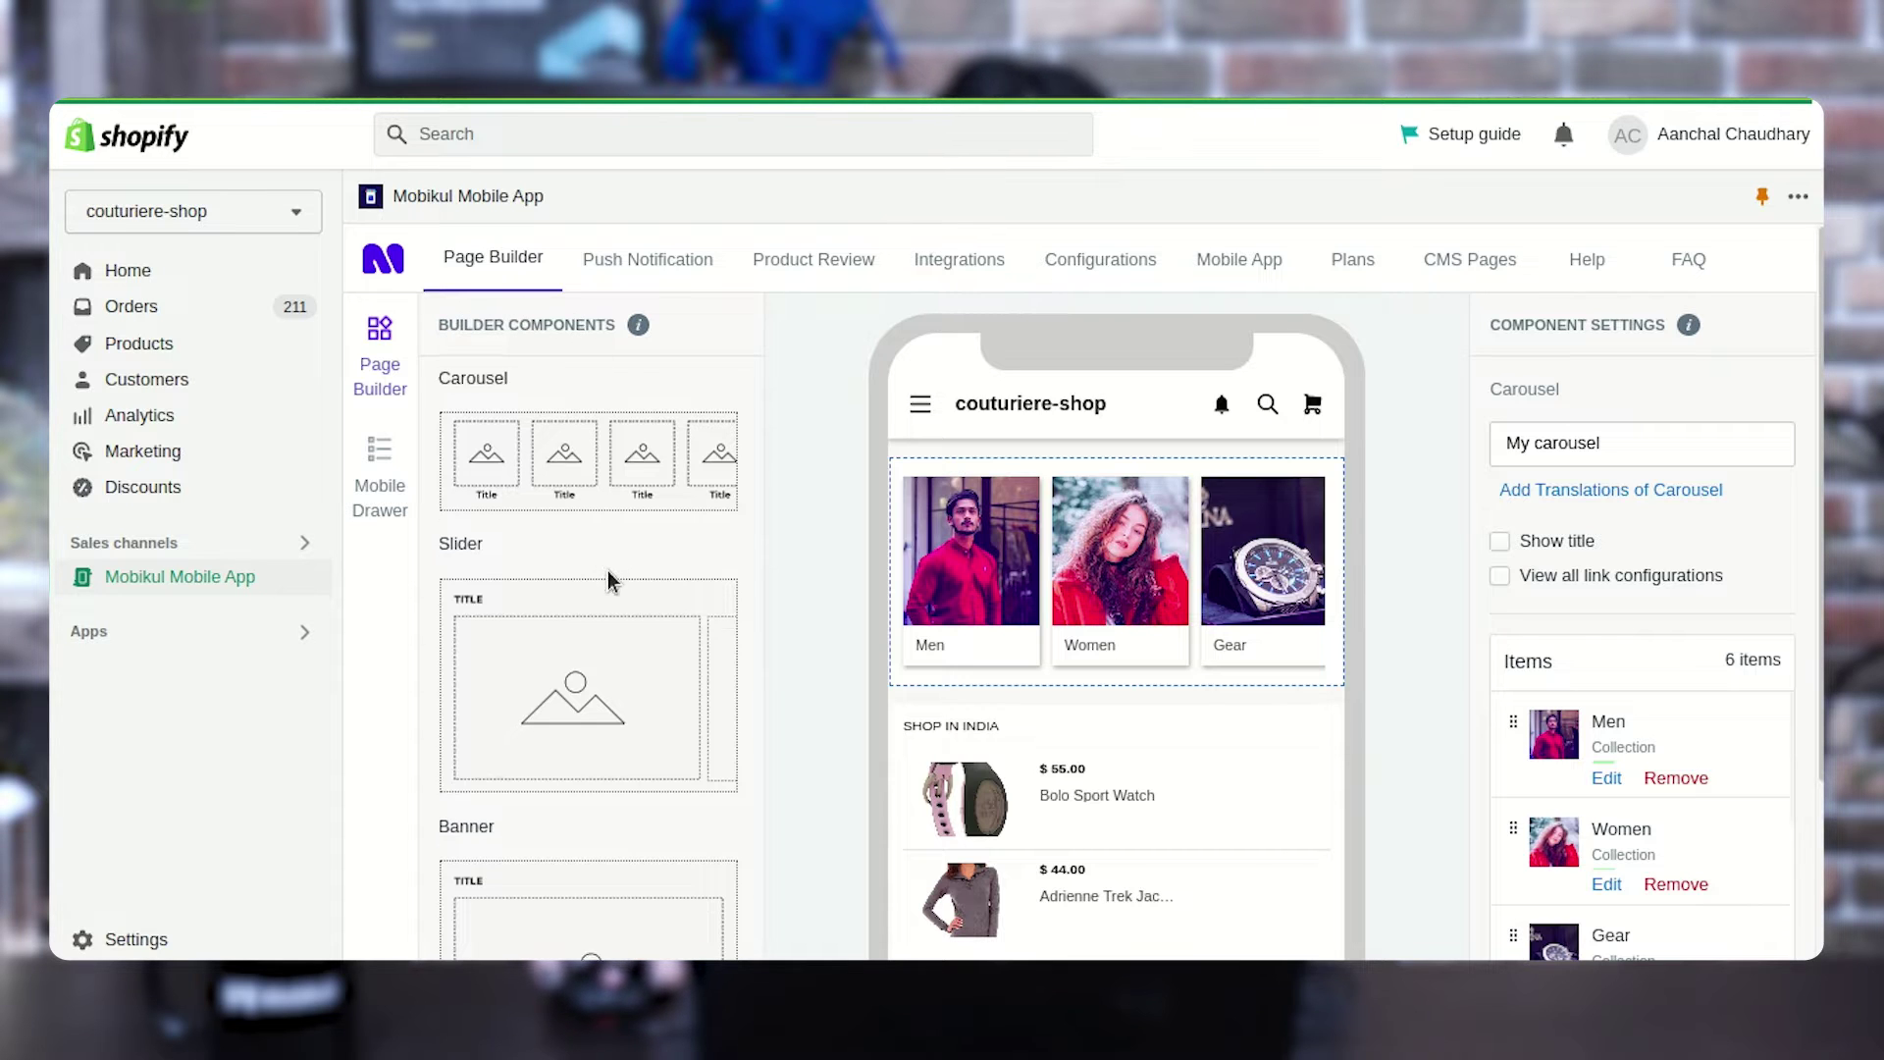
pyautogui.scroll(2, 564, 589)
pyautogui.scroll(-8, 530, 776)
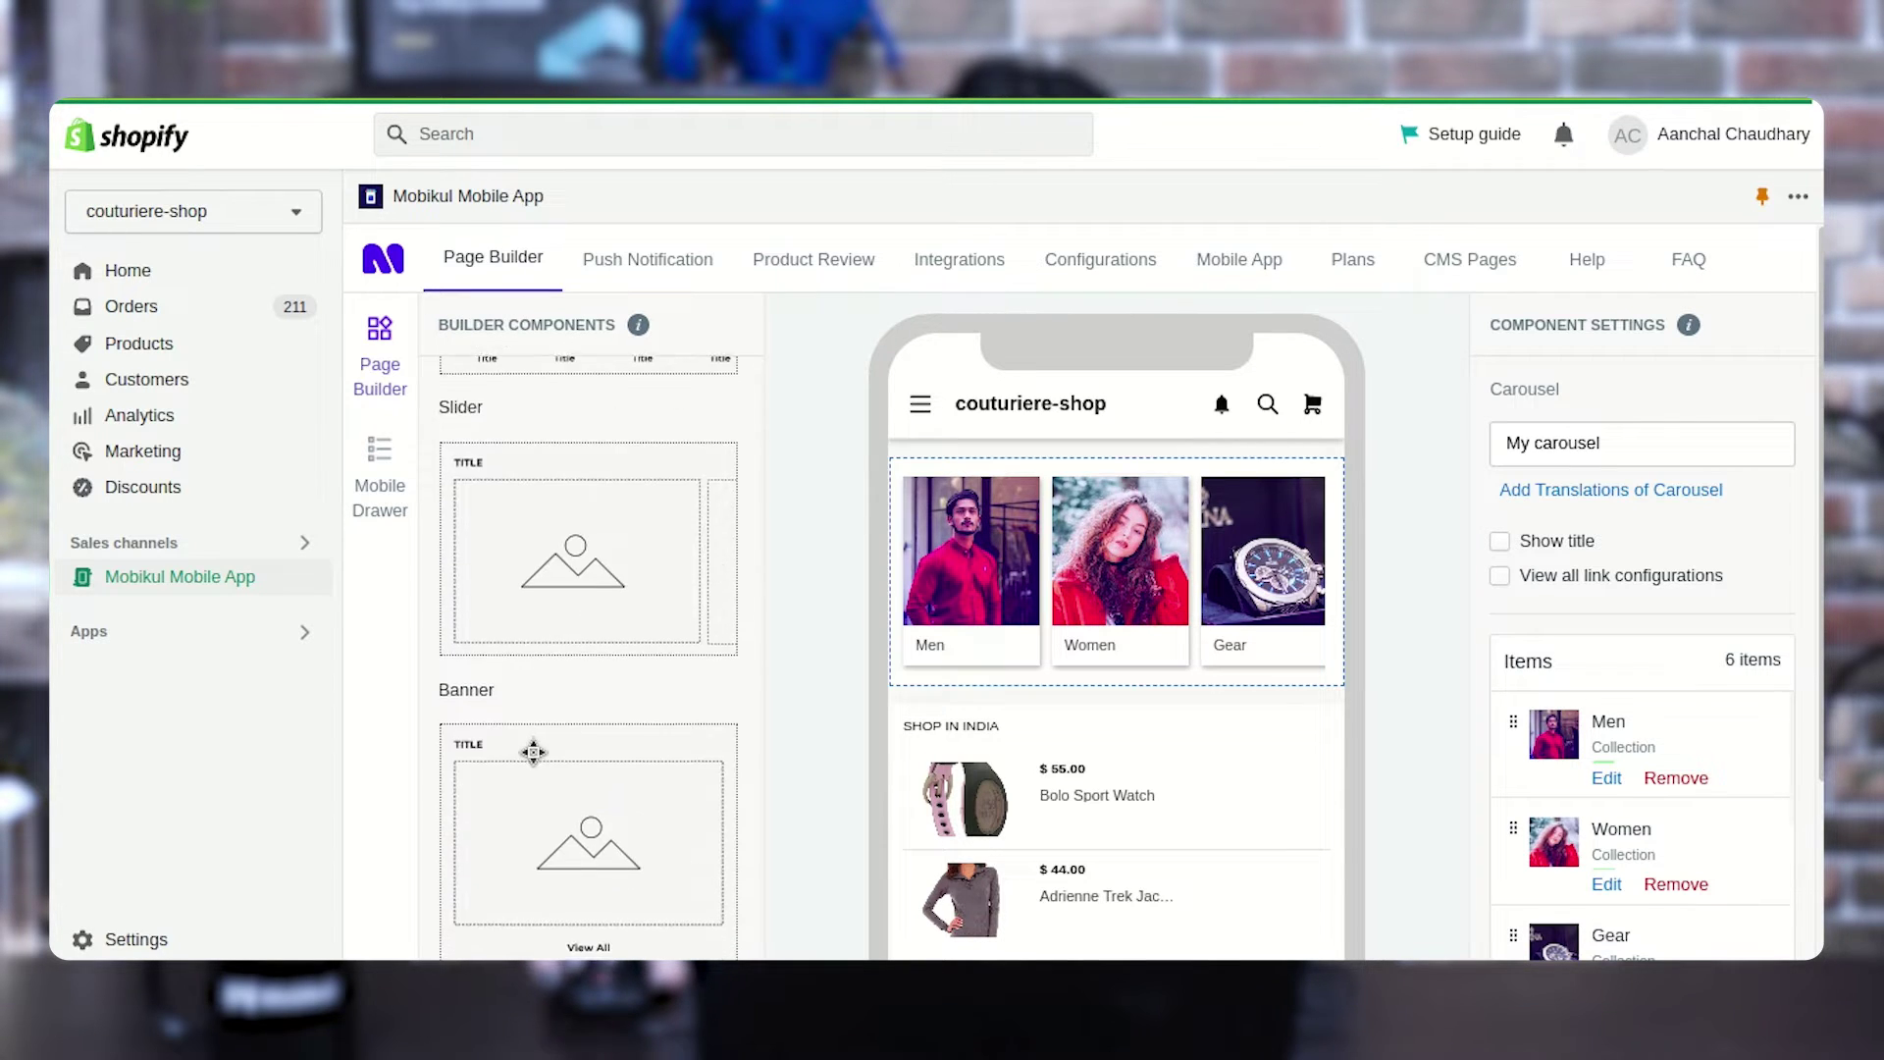
pyautogui.scroll(-10, 533, 751)
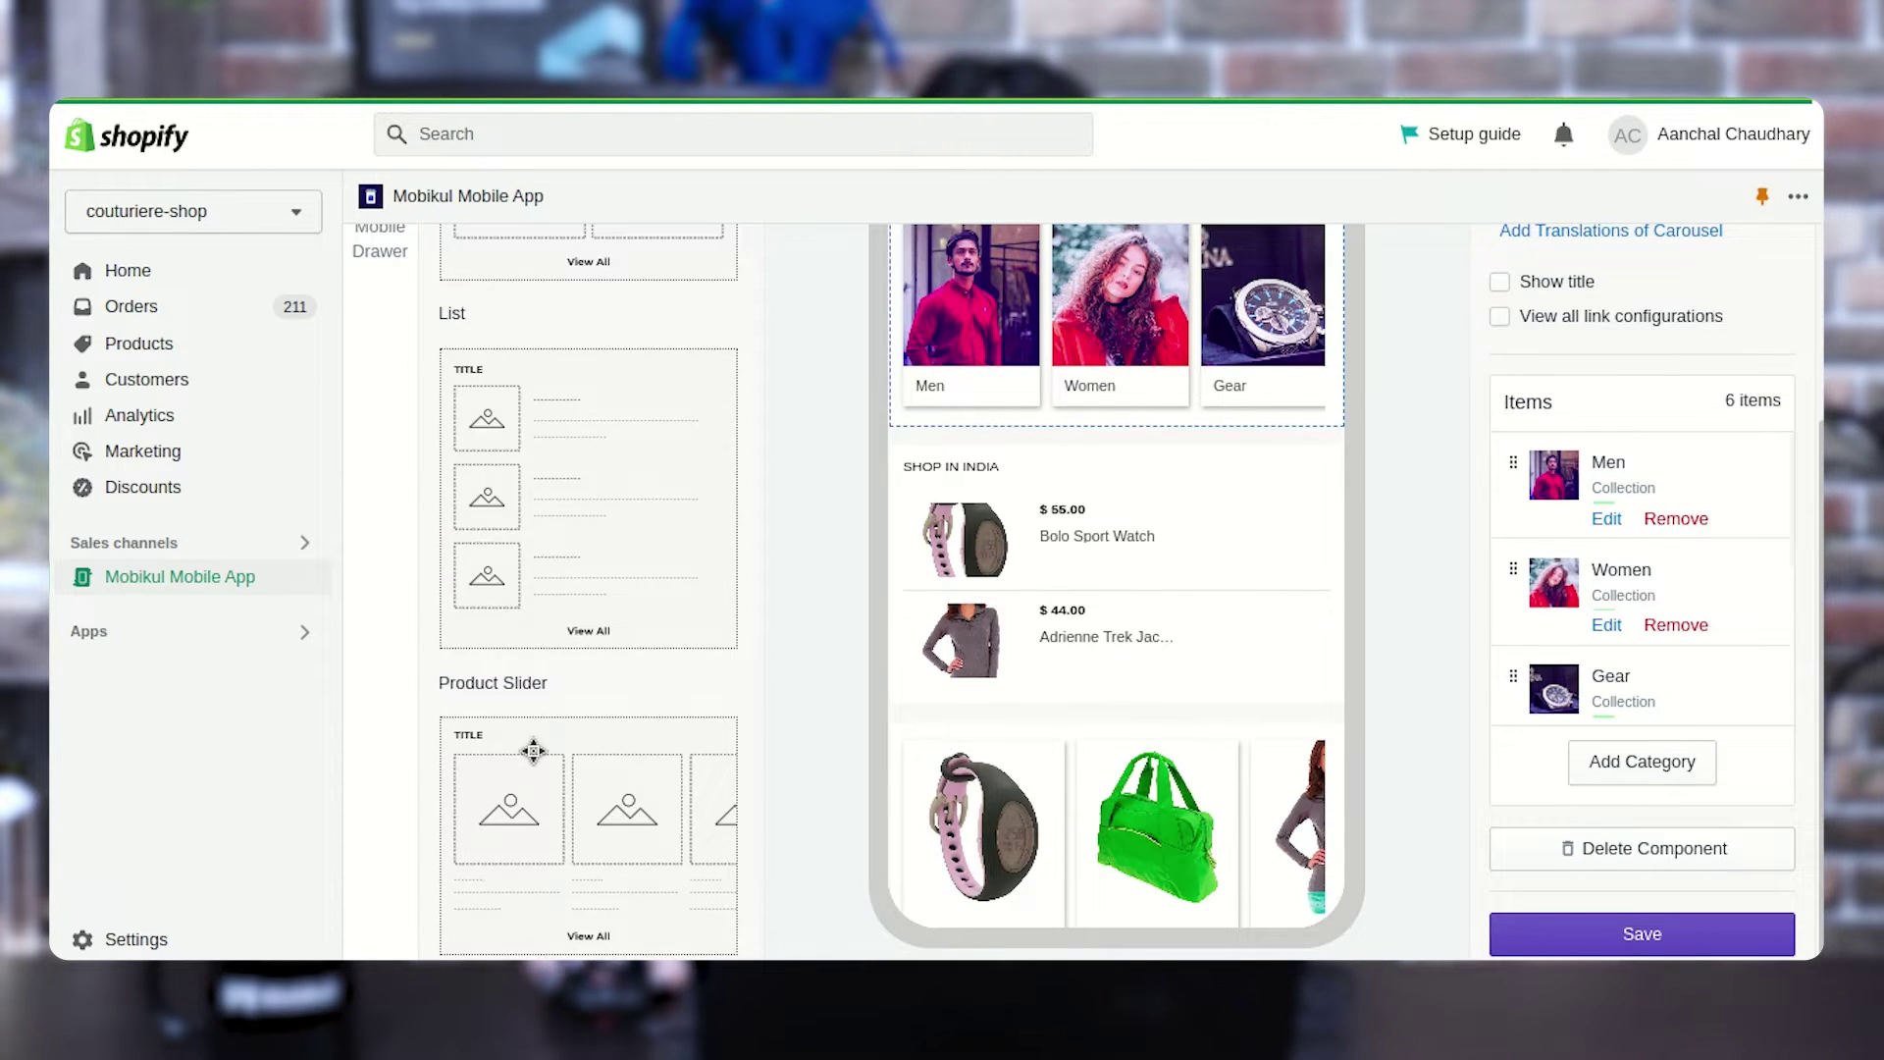
pyautogui.scroll(15, 533, 751)
pyautogui.scroll(2, 876, 775)
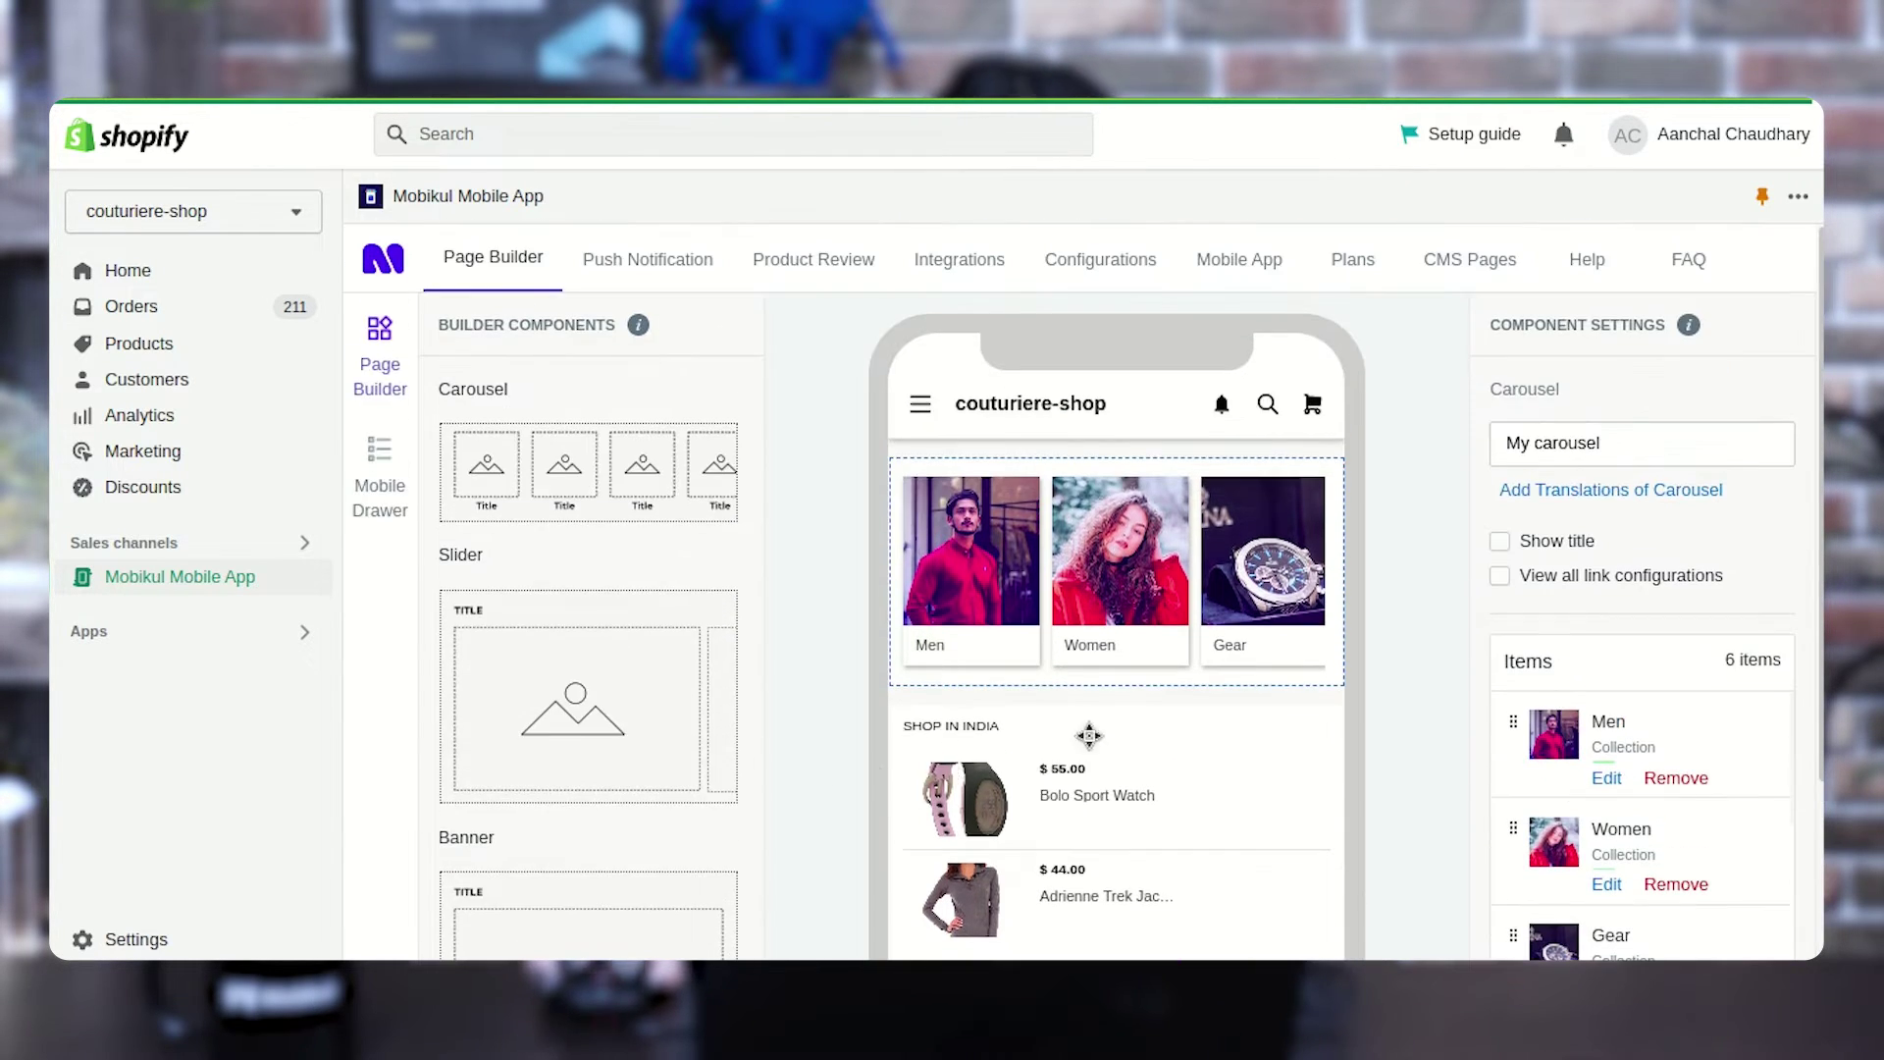
# Add a Slider component to the app layout between the category carousel and the Shop in India list.
pyautogui.moveTo(632, 676); pyautogui.dragTo(879, 702)
pyautogui.scroll(3, 1018, 626)
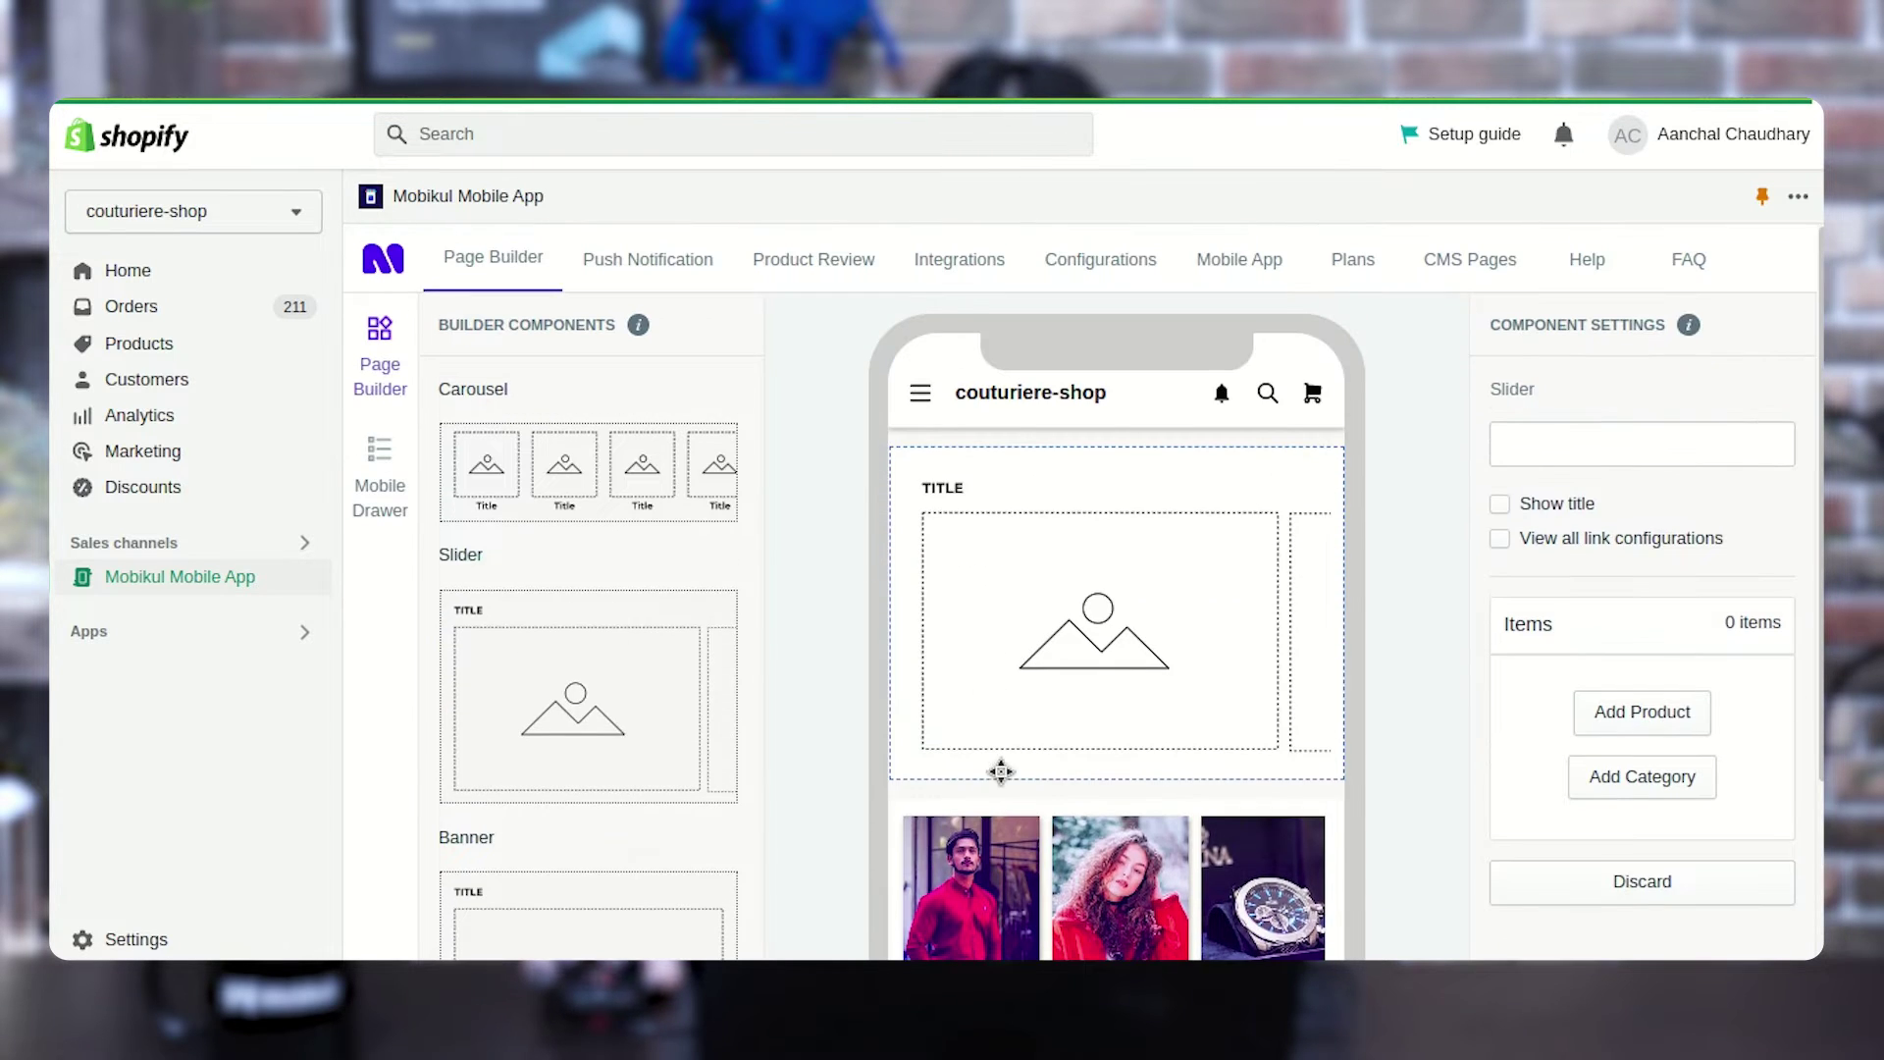
pyautogui.moveTo(547, 693); pyautogui.dragTo(580, 535)
pyautogui.scroll(-2, 1194, 716)
pyautogui.moveTo(639, 474); pyautogui.dragTo(1089, 661)
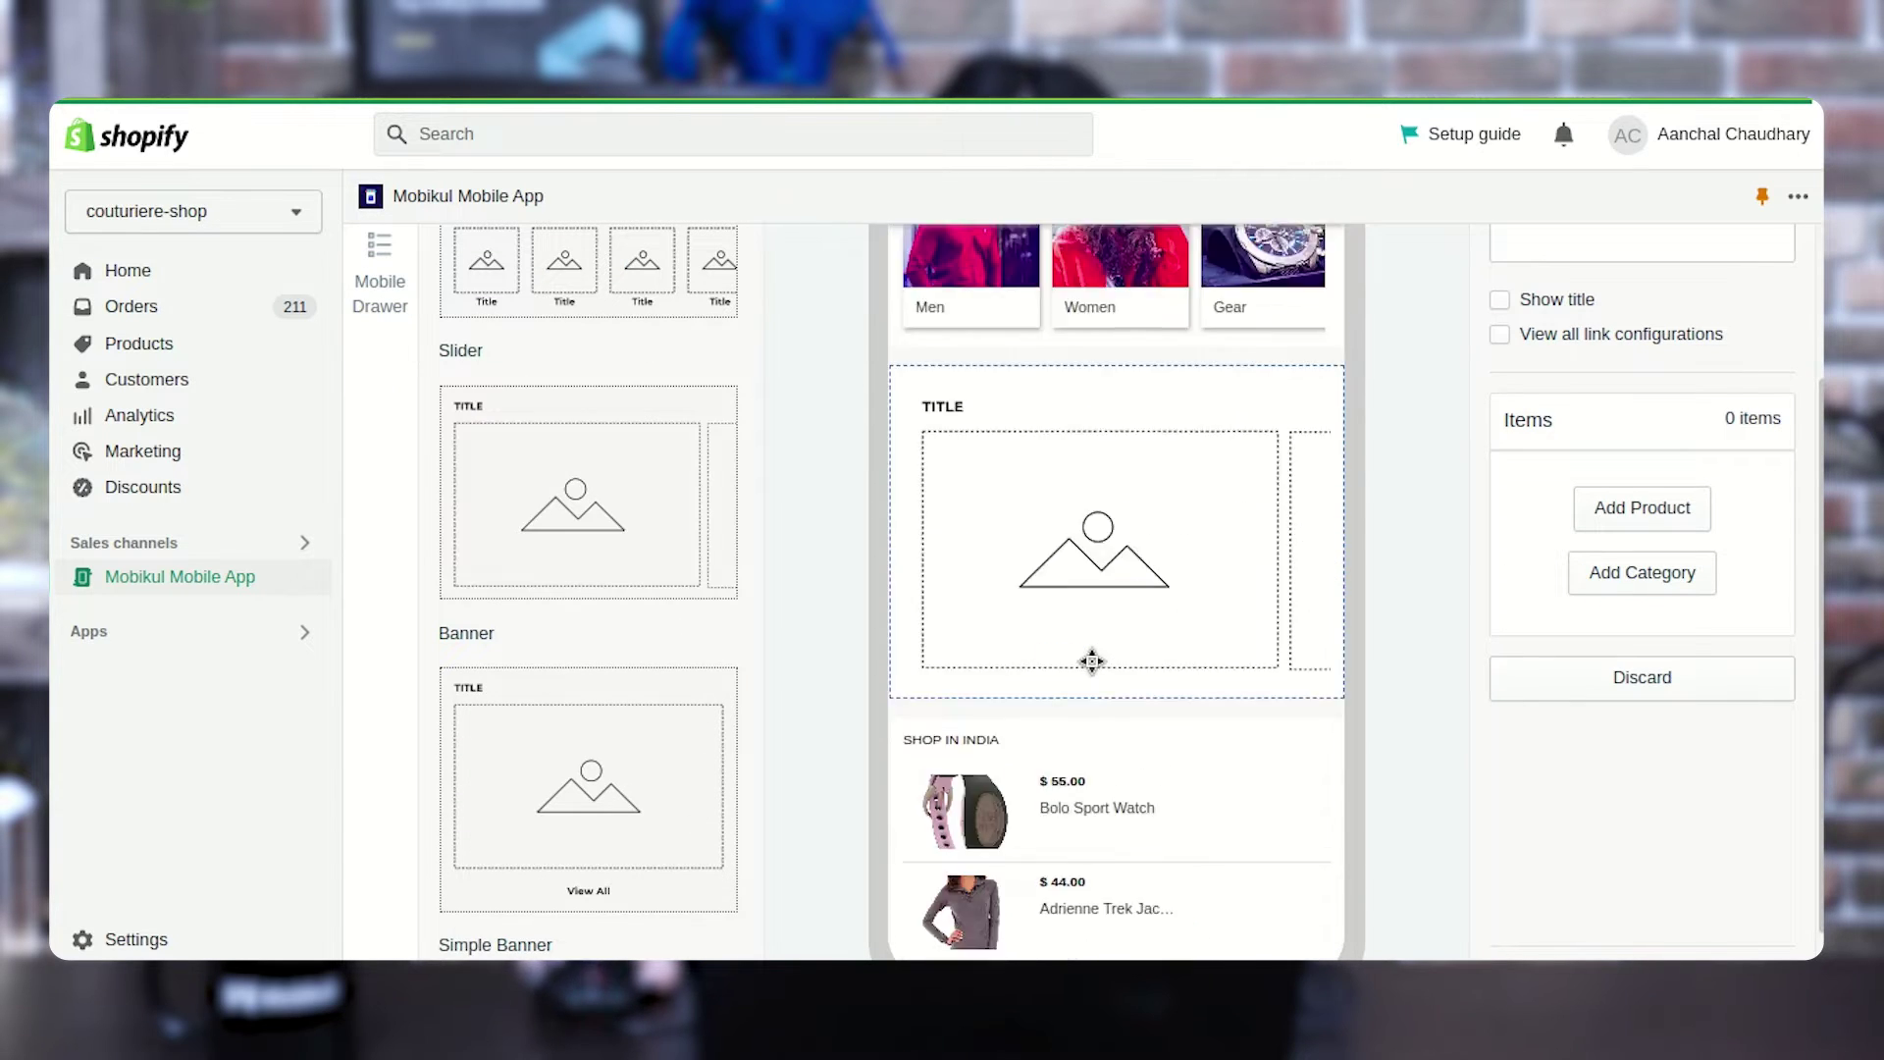
pyautogui.scroll(3, 1110, 647)
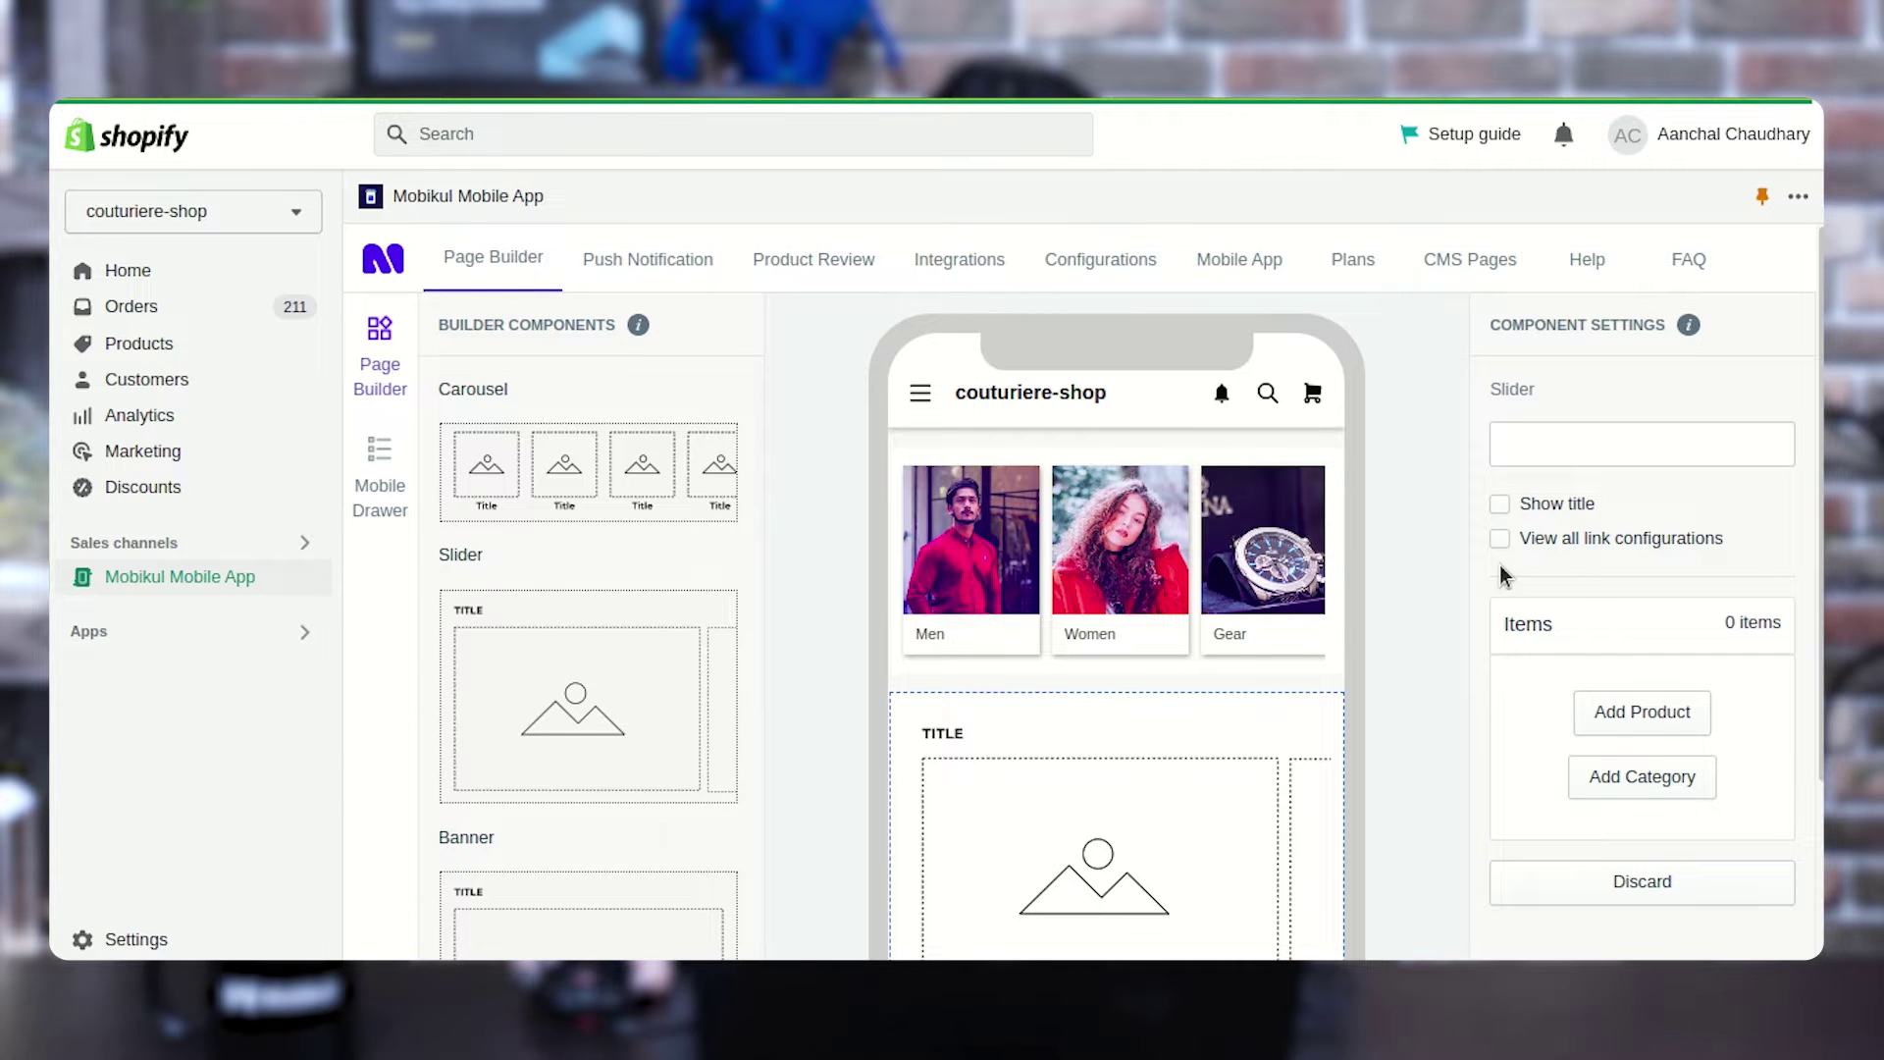
# Switch the slider's Show title option on and off again and enable View all link configurations.
pyautogui.scroll(-3, 1505, 552)
pyautogui.scroll(3, 1499, 586)
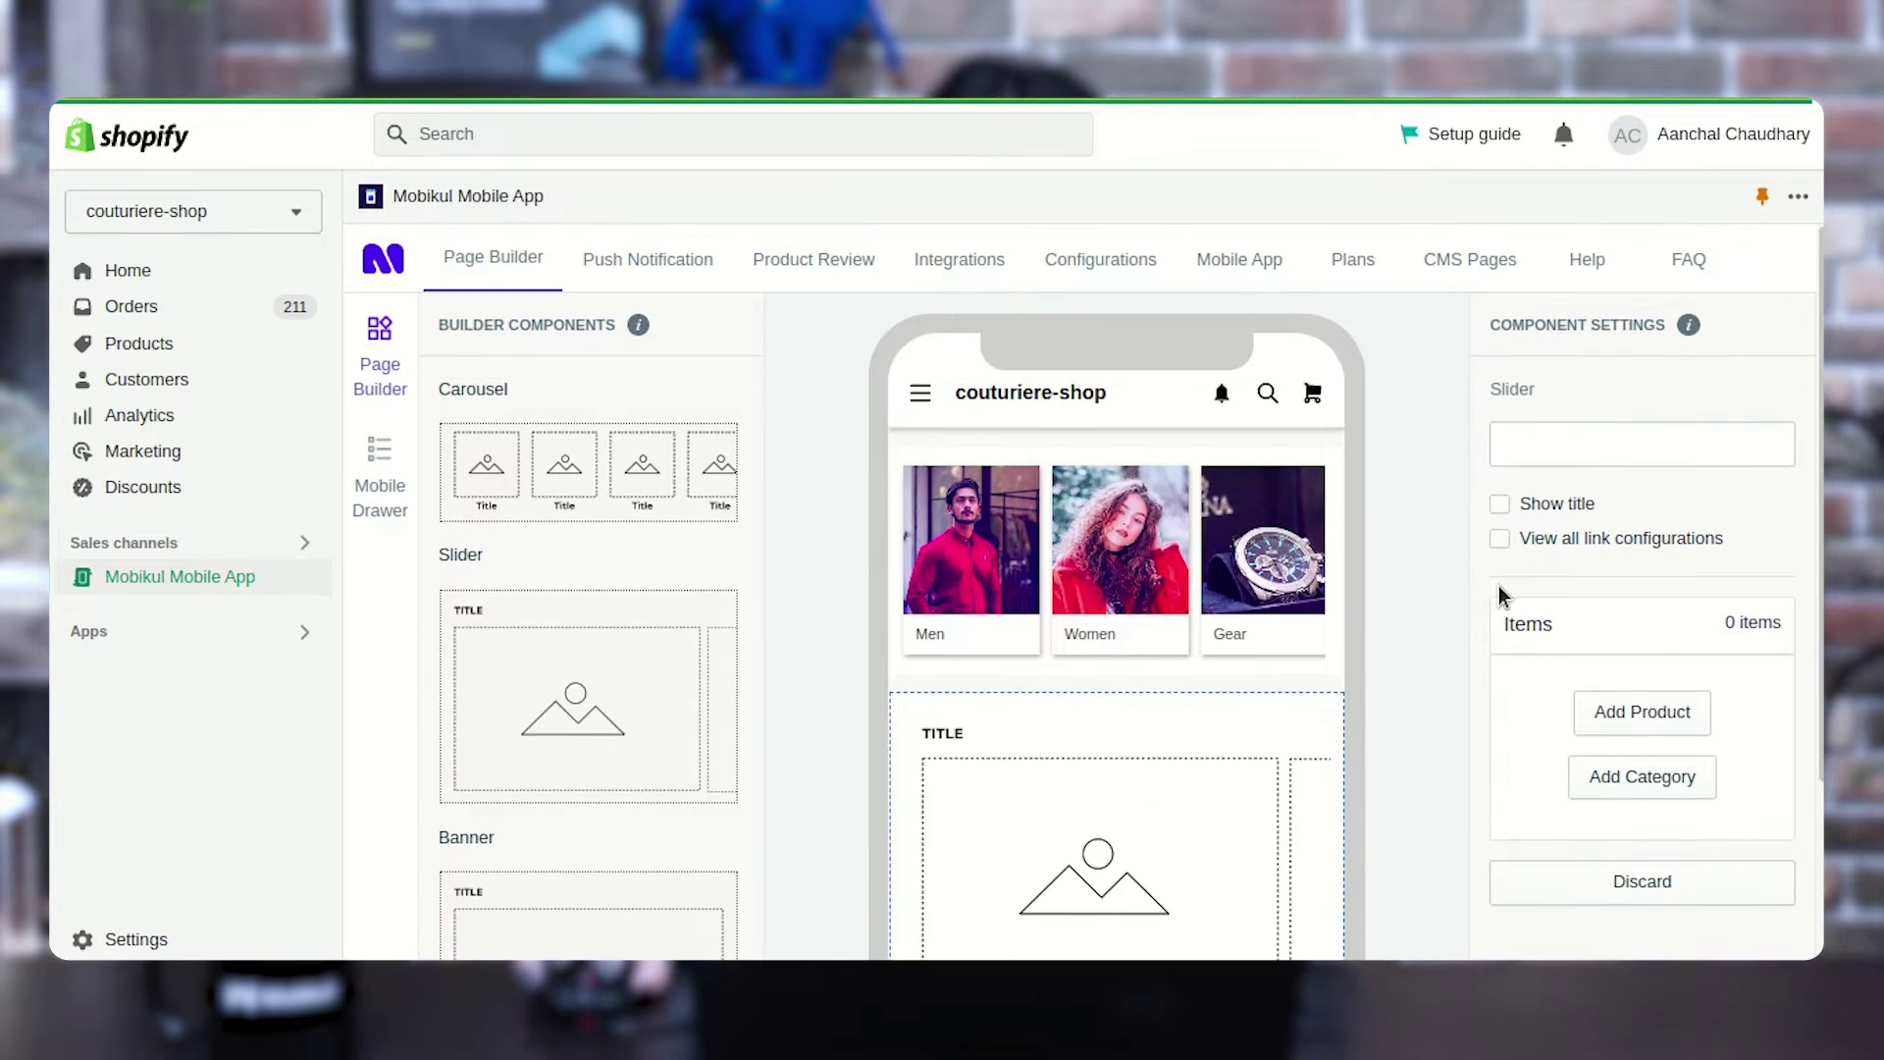
pyautogui.click(1504, 502)
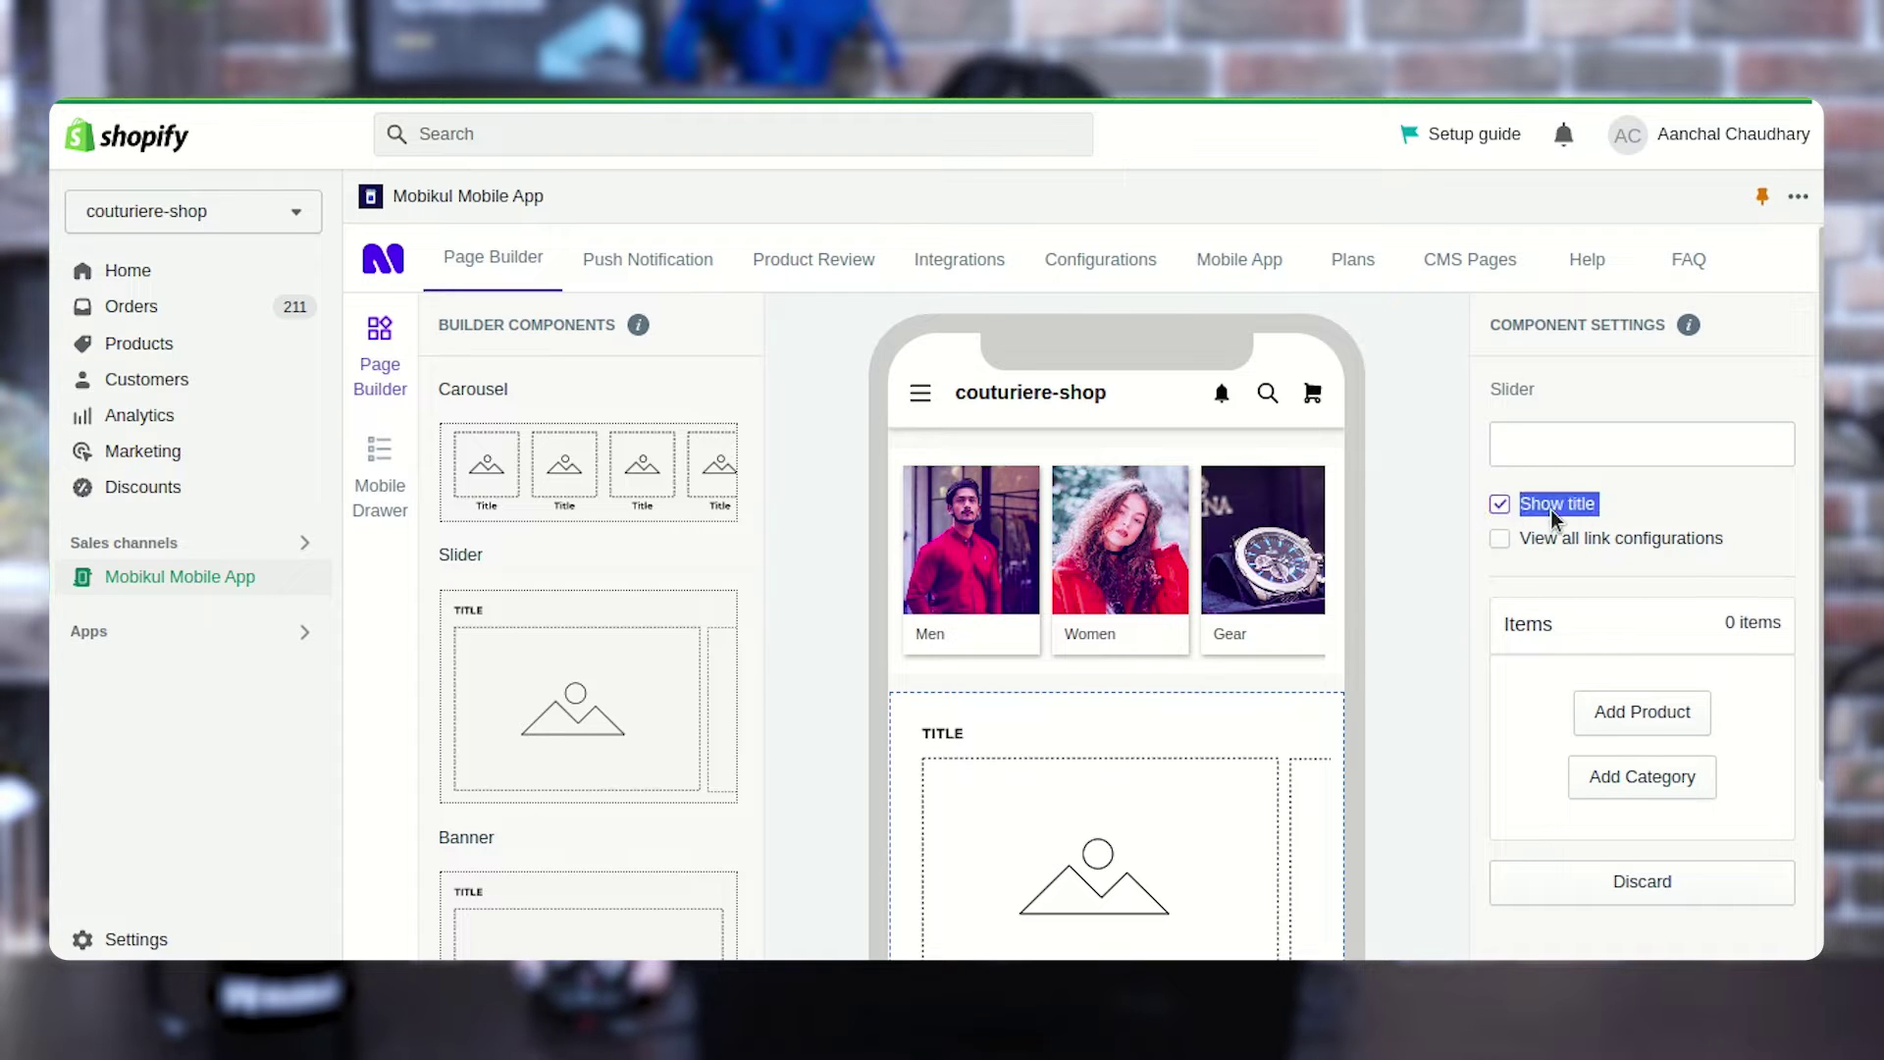
pyautogui.click(1536, 535)
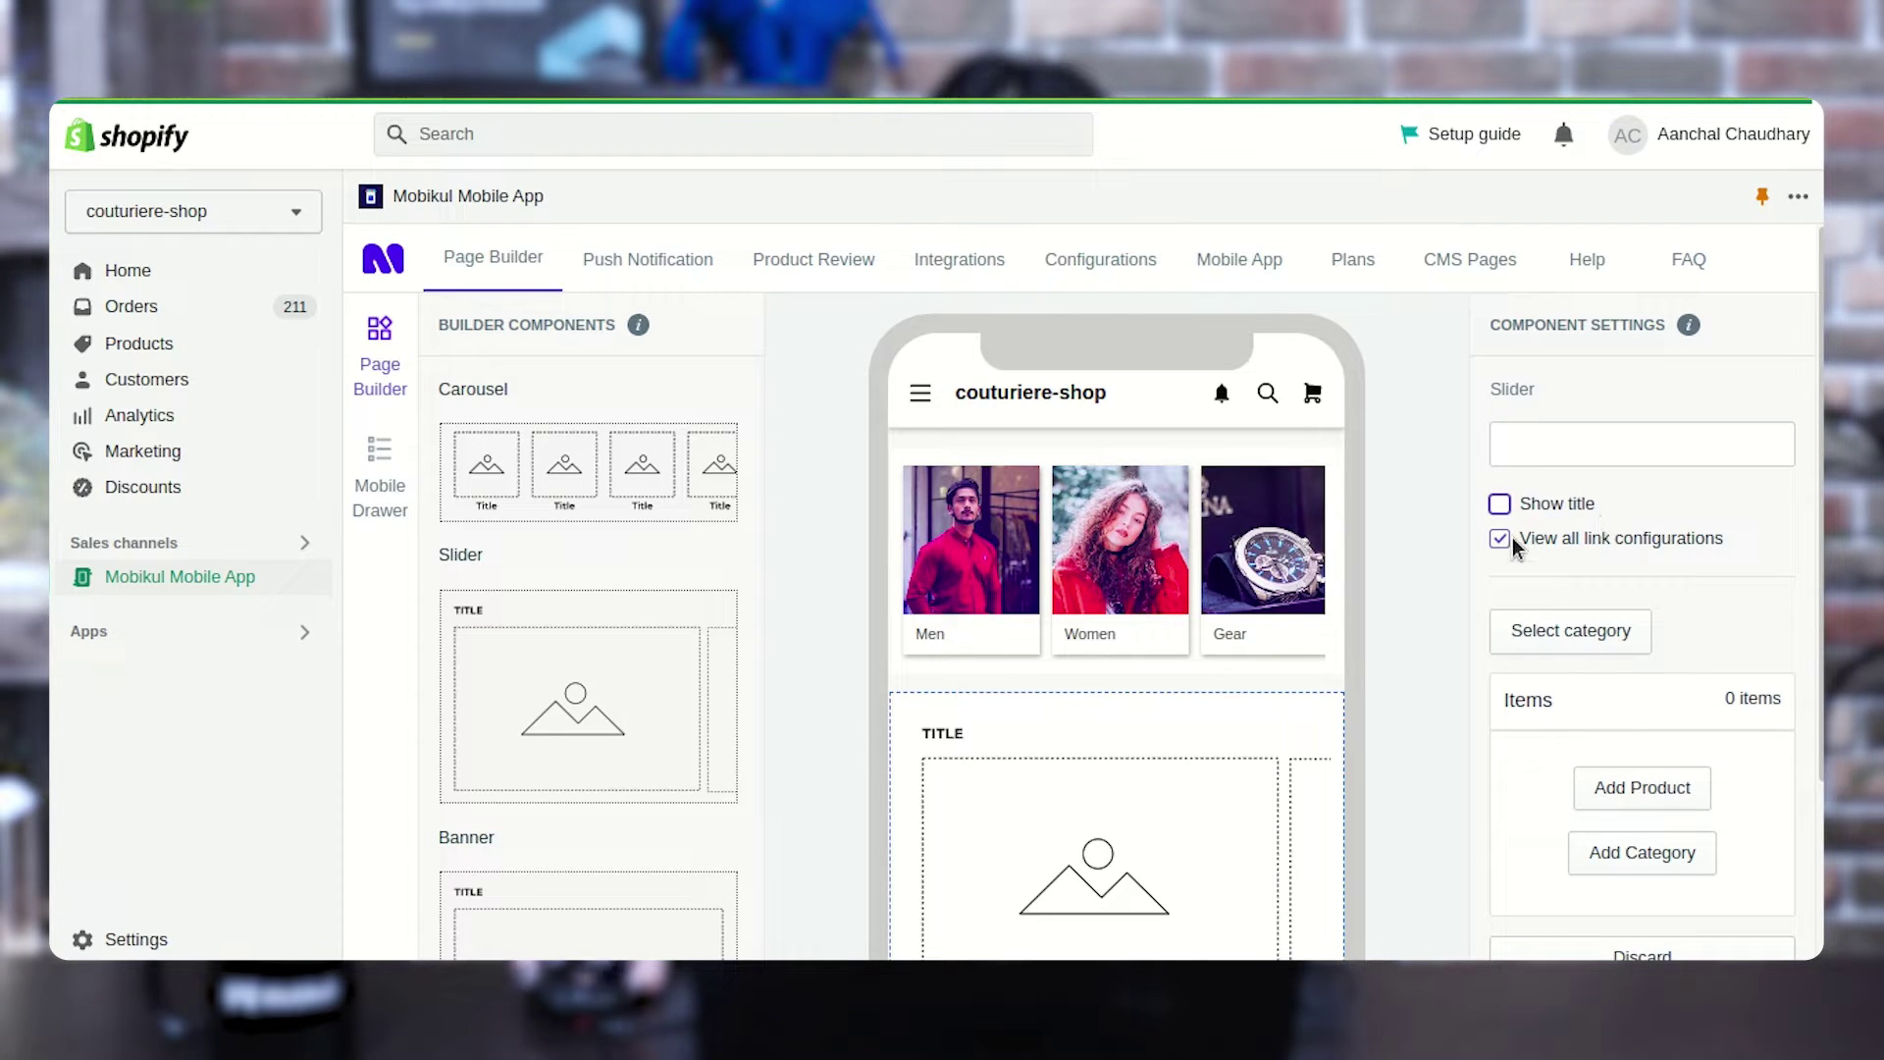
pyautogui.moveTo(1584, 544); pyautogui.dragTo(1723, 542)
# Choose the AR Product collection as the category for the slider's View all link.
pyautogui.scroll(-2, 1619, 622)
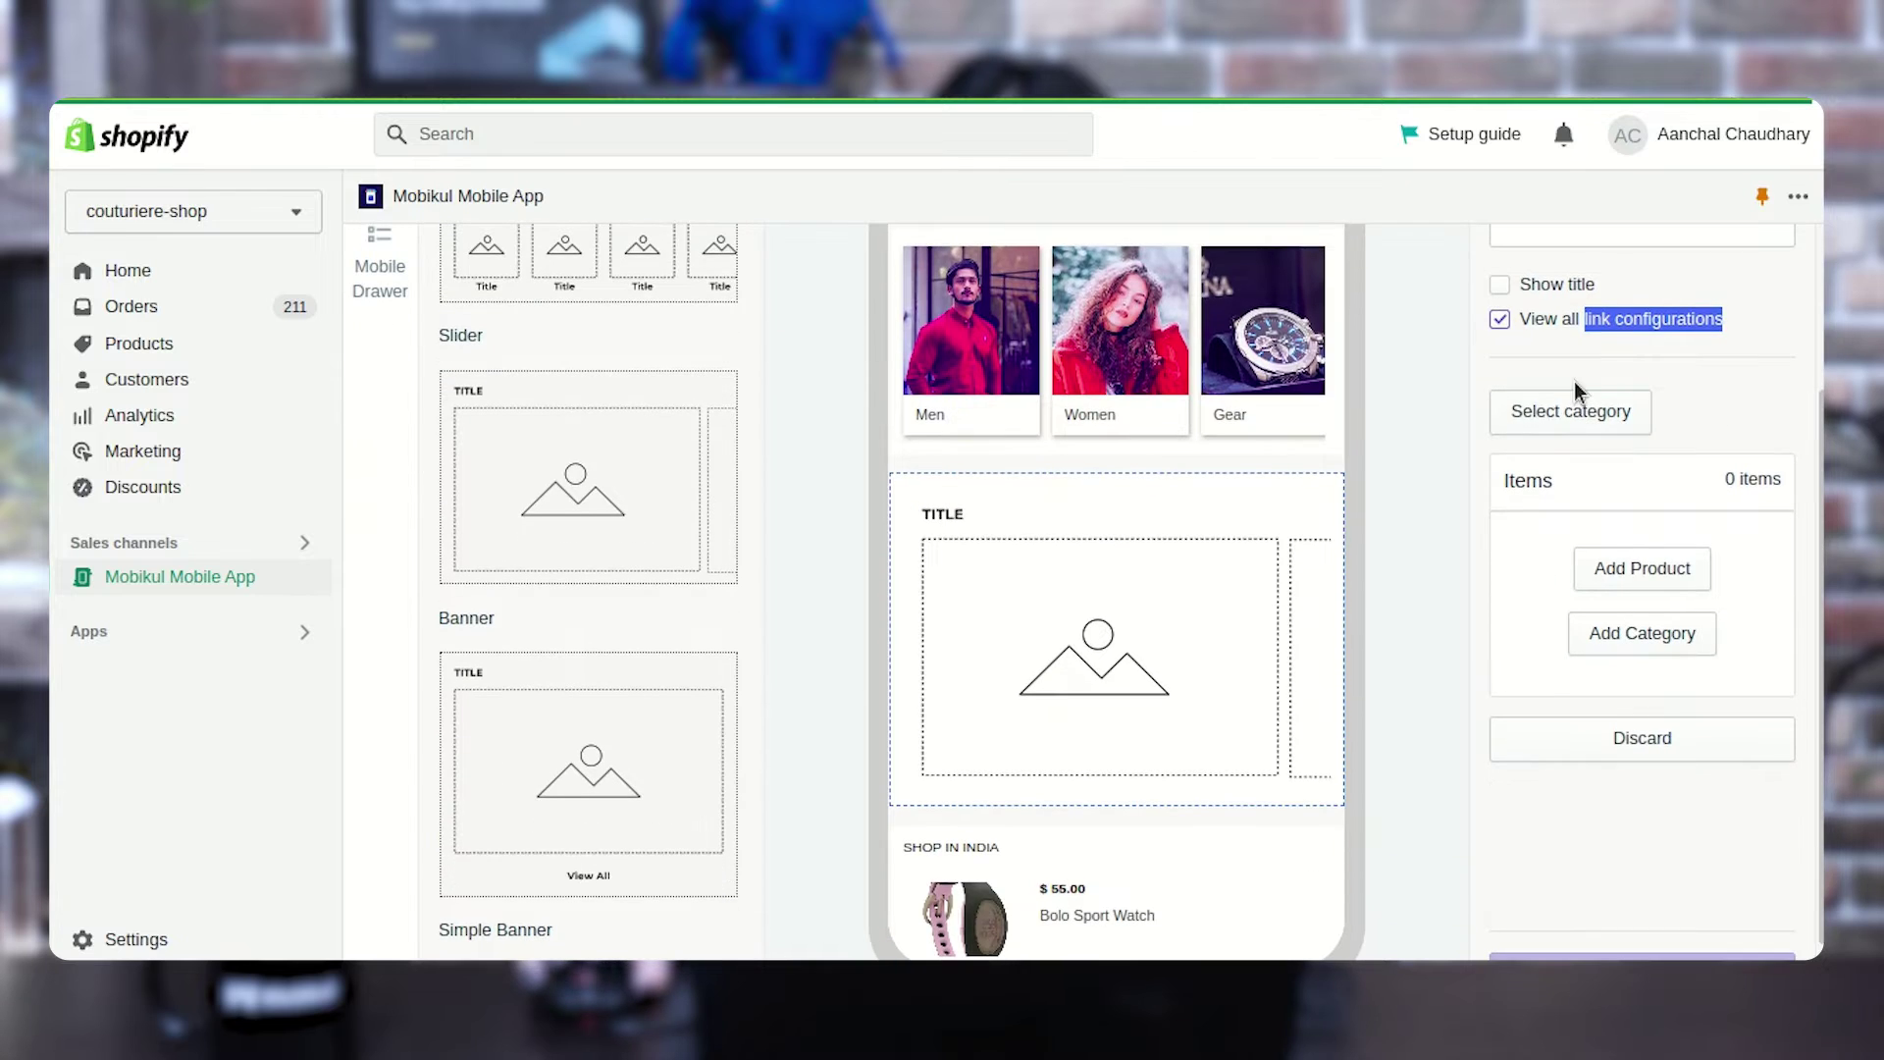
pyautogui.click(1537, 435)
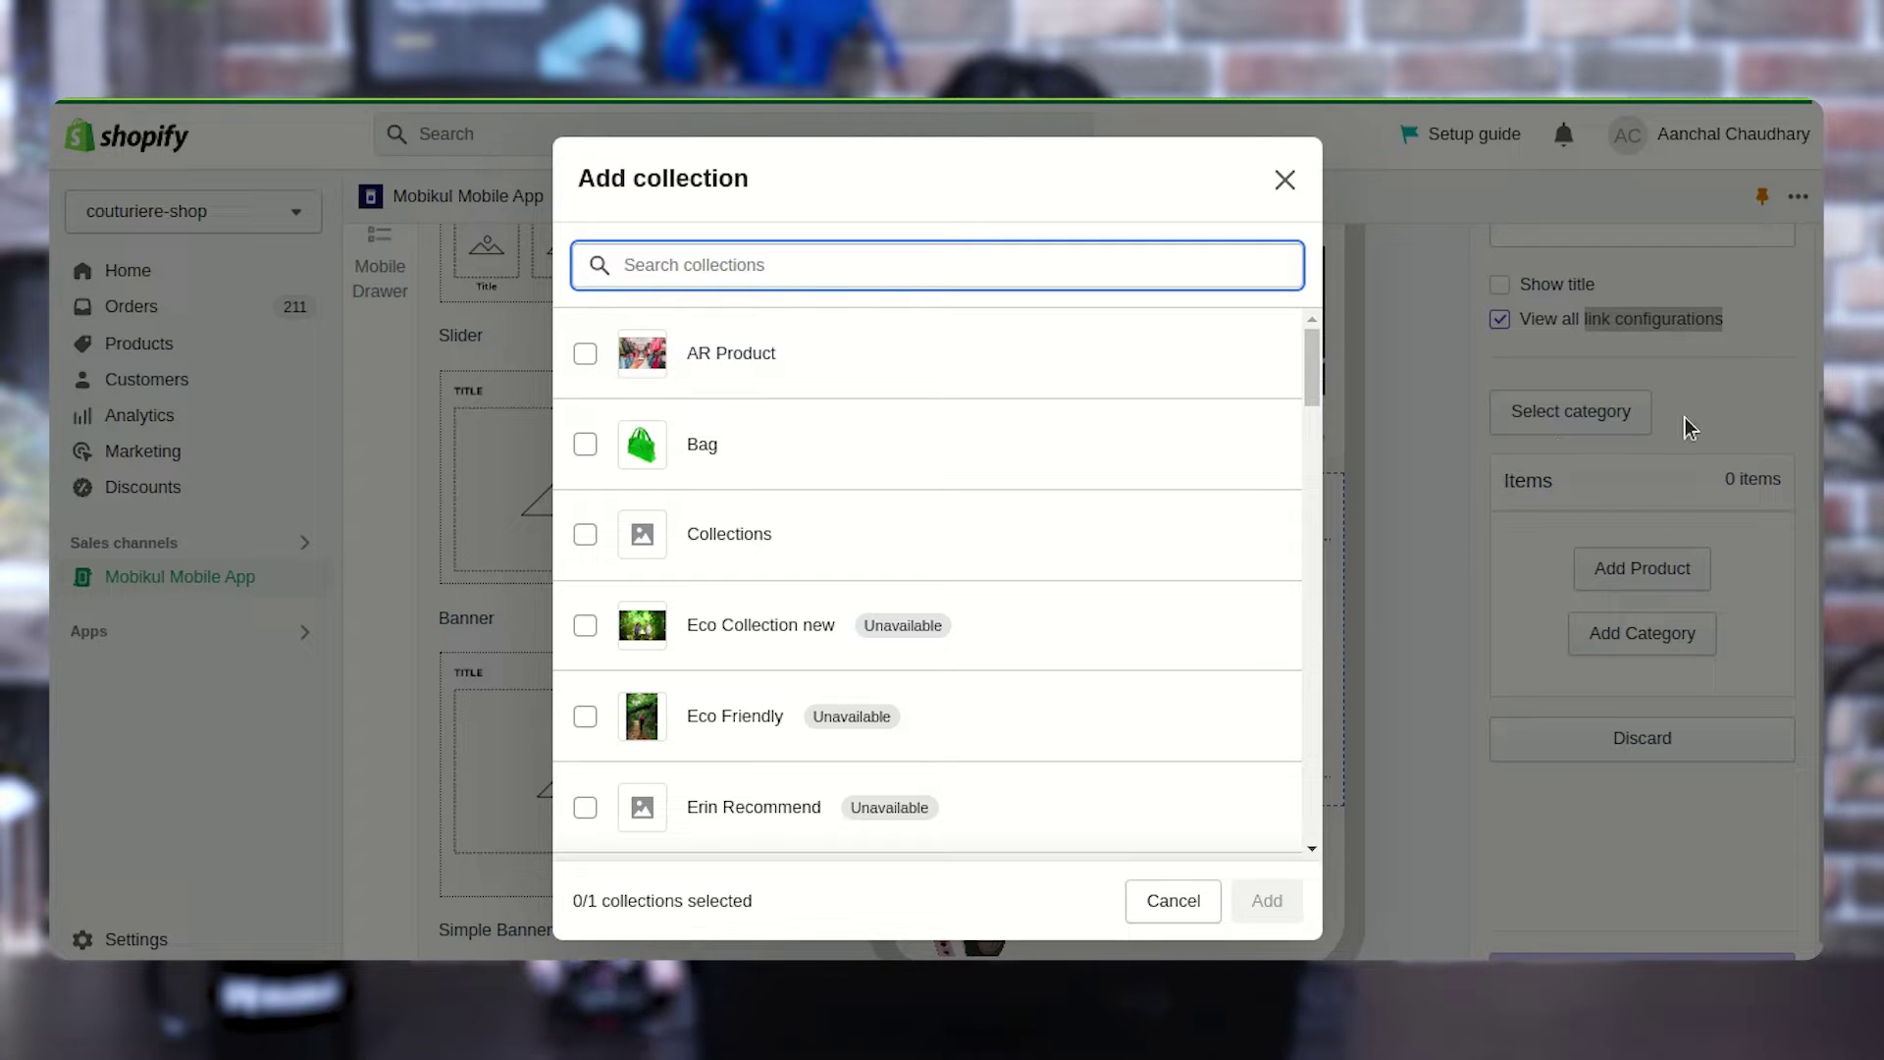
pyautogui.click(585, 359)
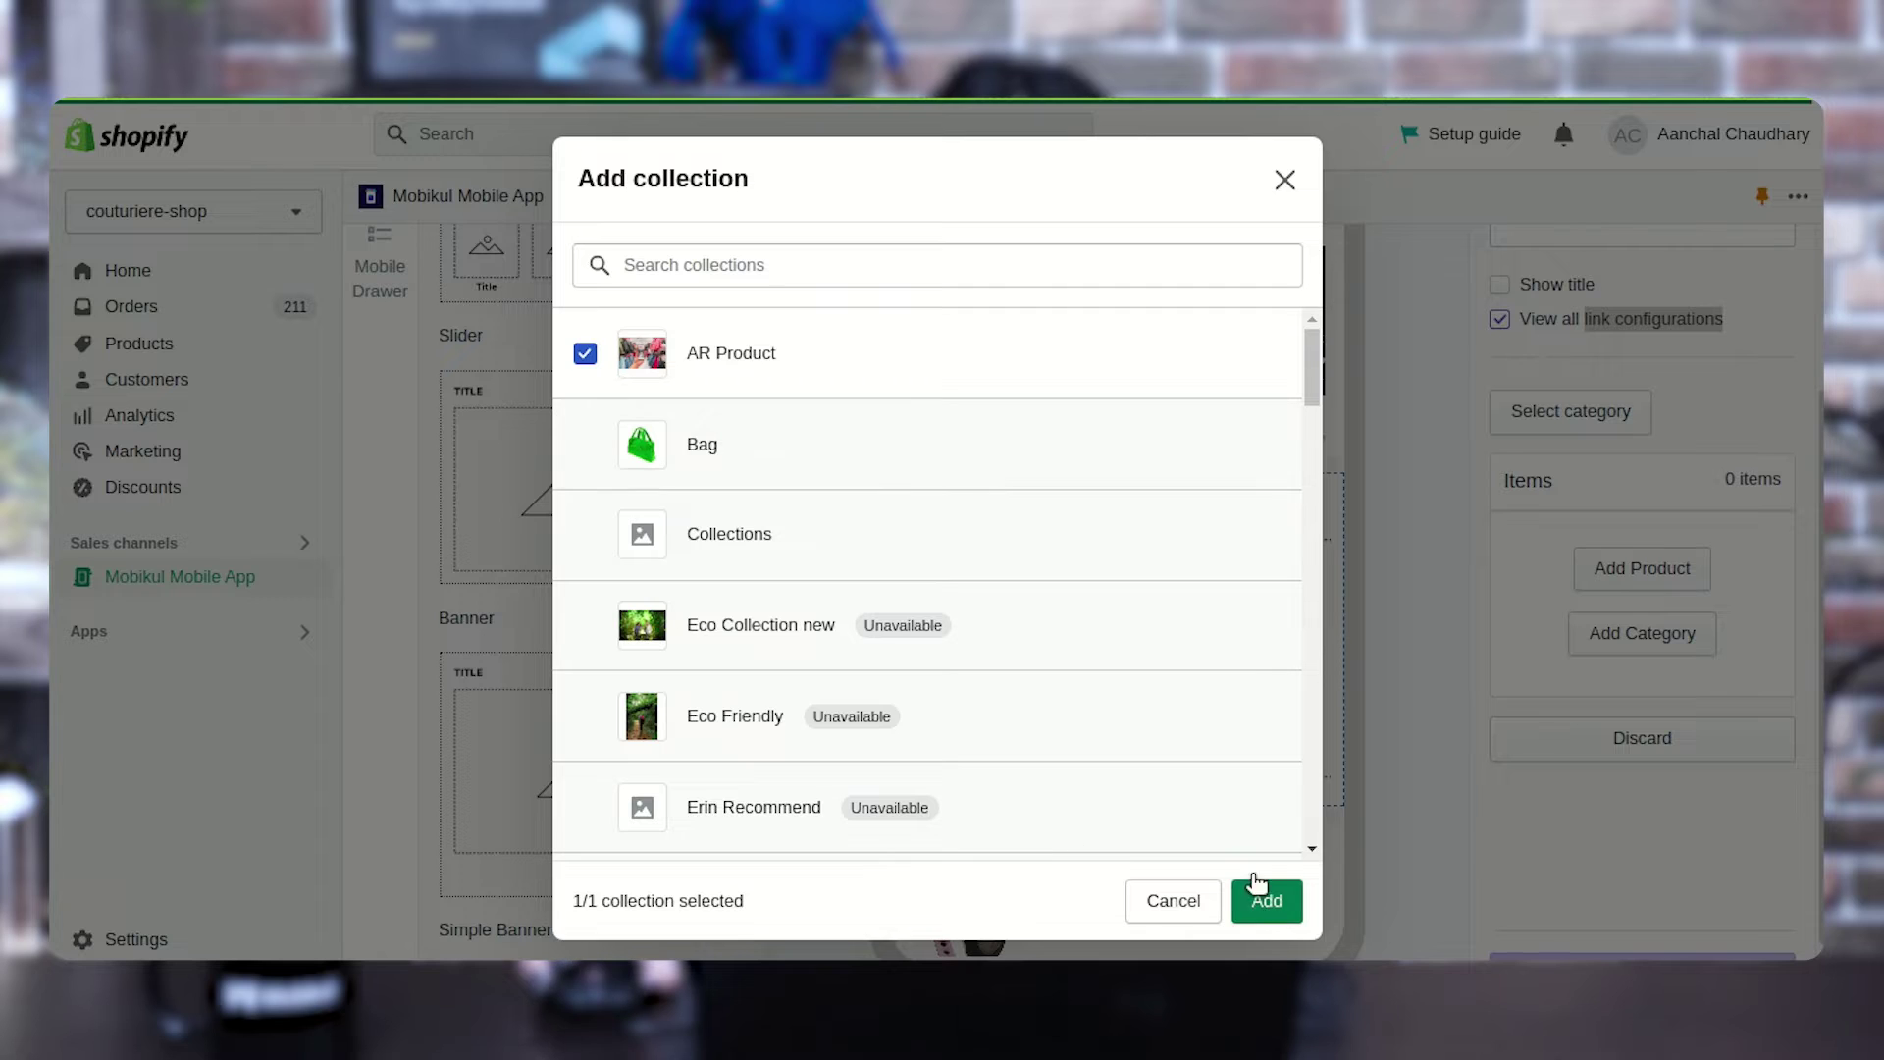
pyautogui.click(1266, 901)
pyautogui.scroll(3, 1537, 868)
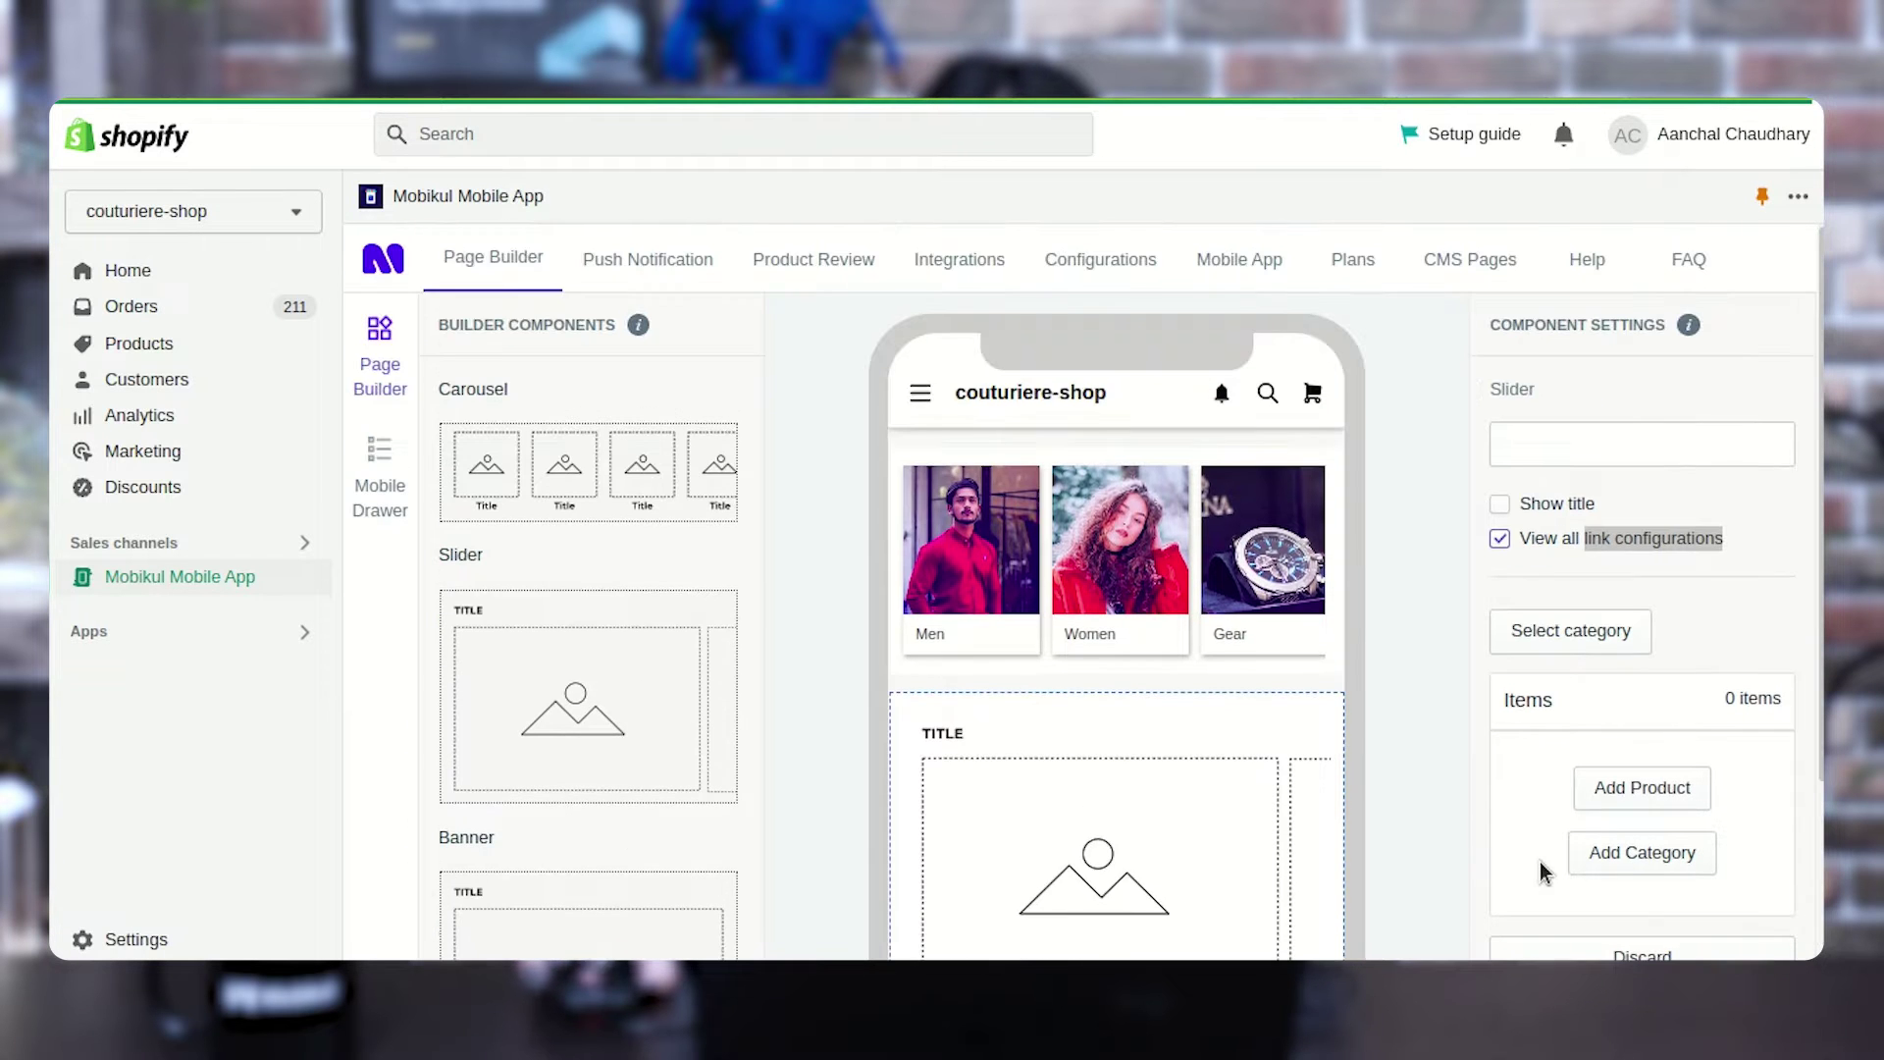
# Add the product Abominable Hoodie1010 with its variants to the slider's items.
pyautogui.scroll(-4, 1454, 801)
pyautogui.scroll(1, 1454, 800)
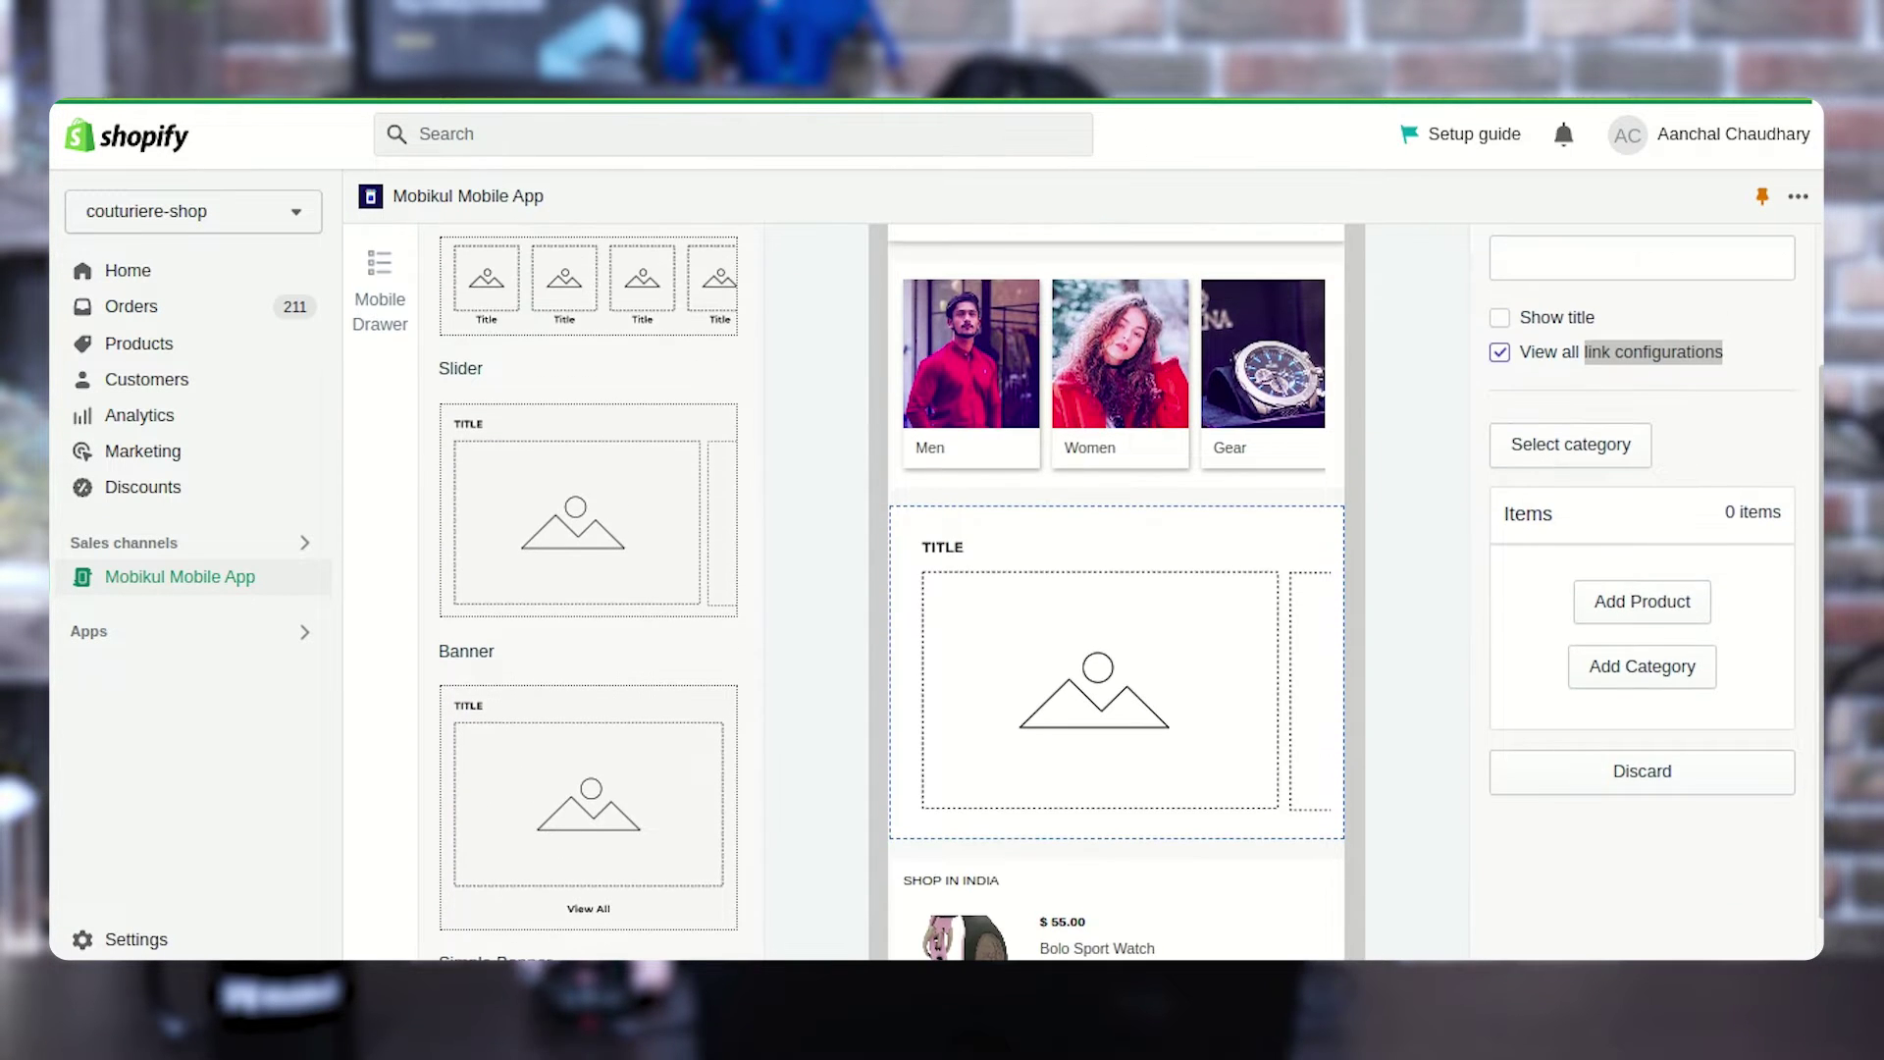
pyautogui.click(1631, 599)
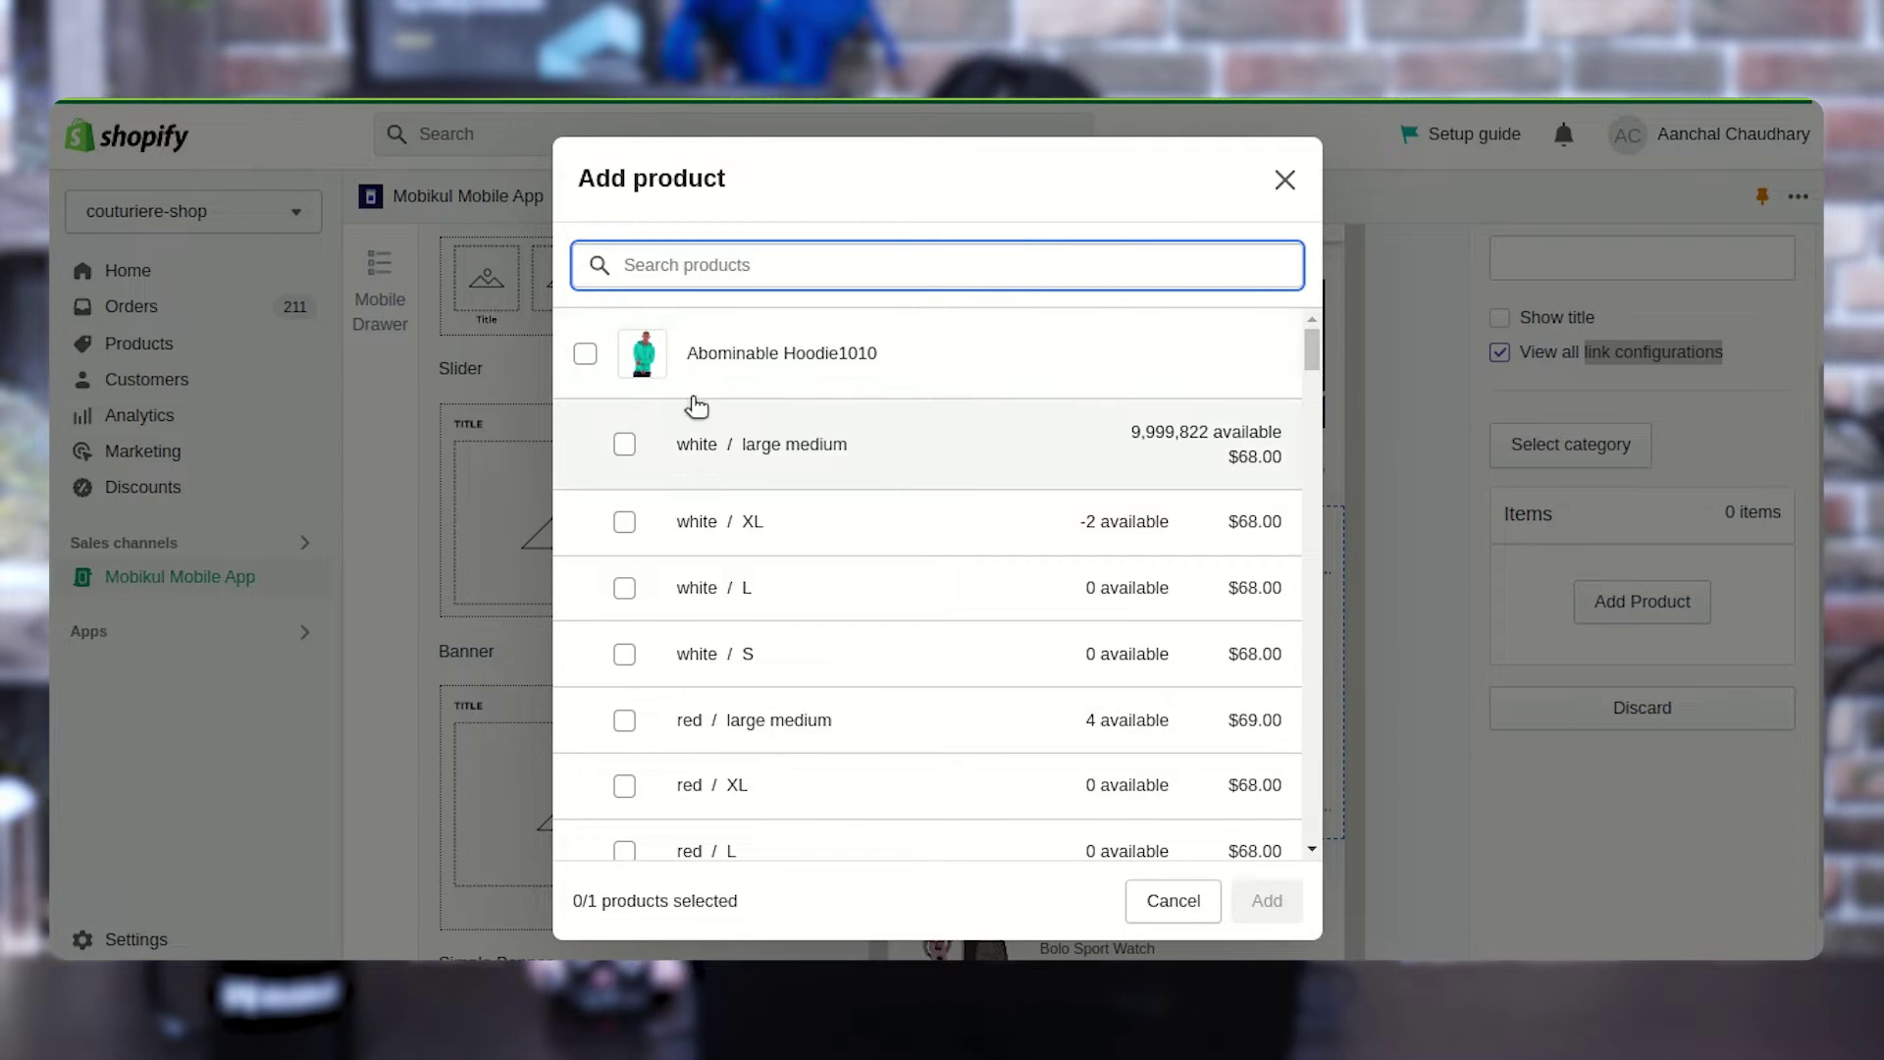
pyautogui.click(584, 358)
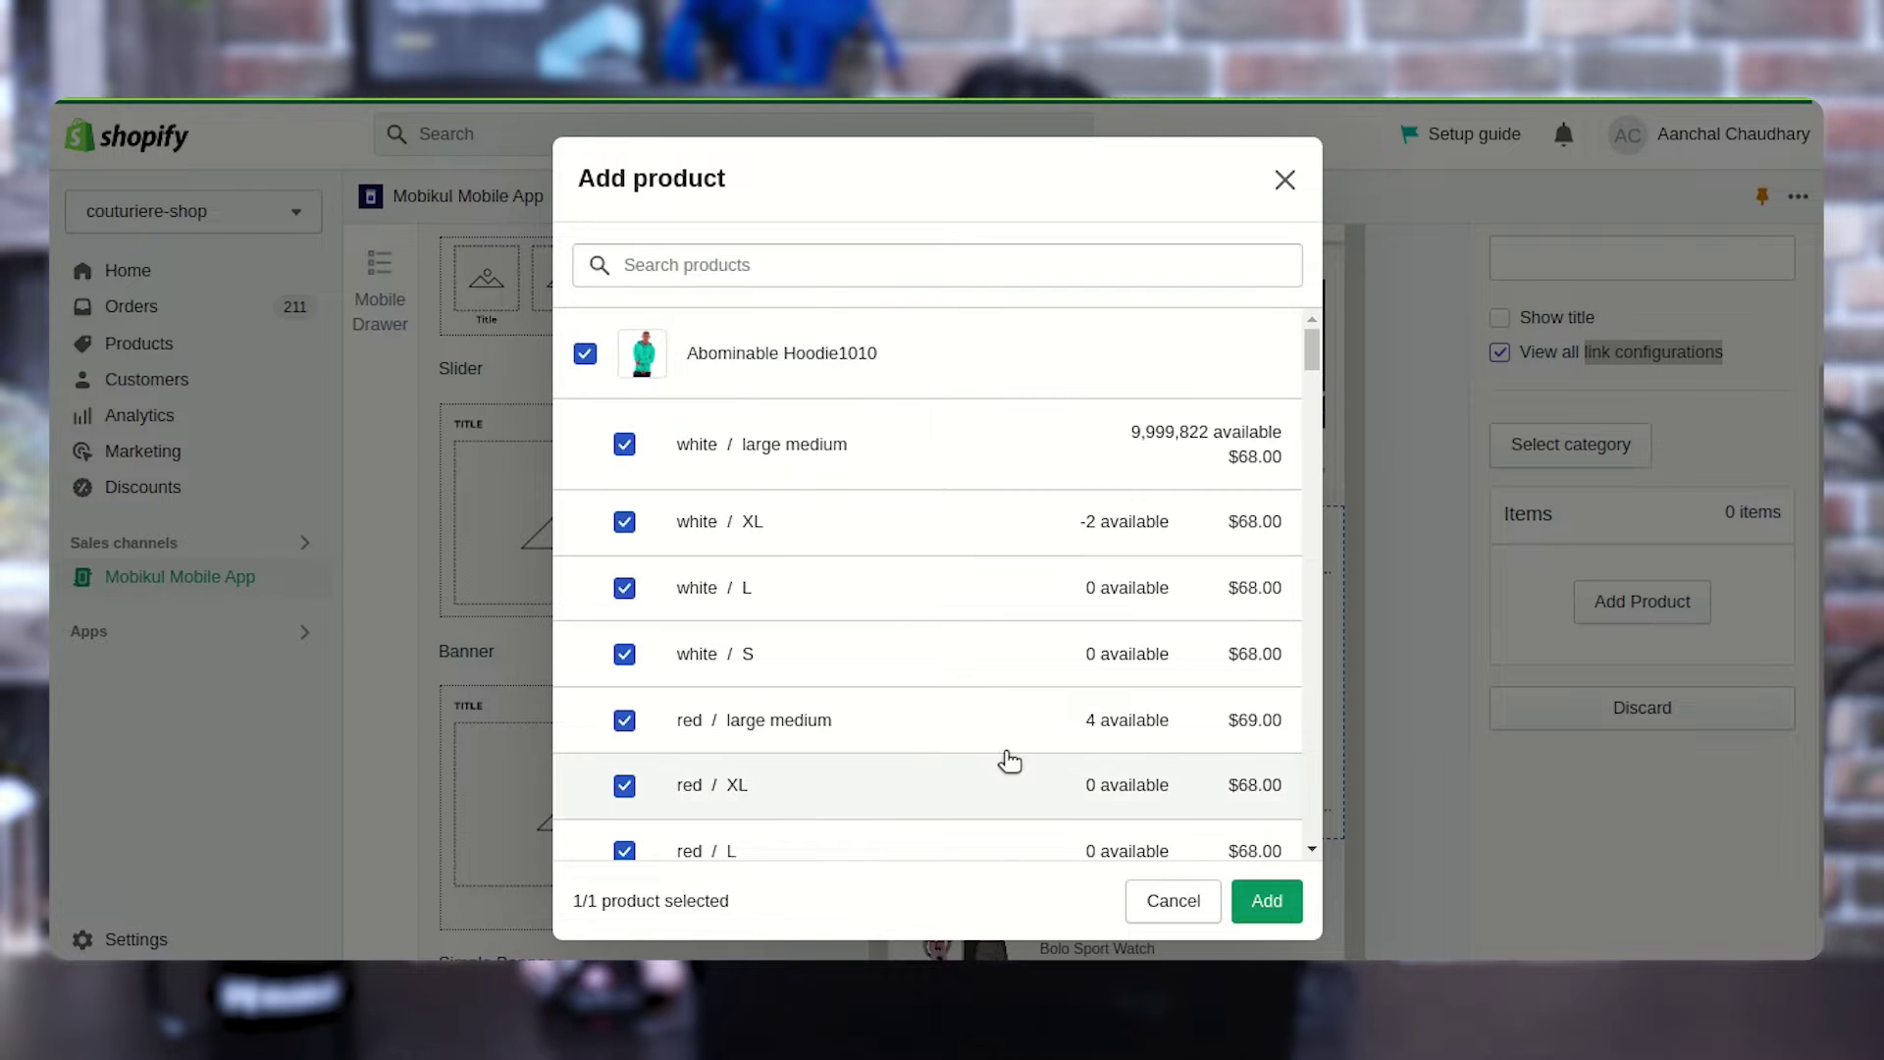
pyautogui.scroll(-10, 883, 613)
pyautogui.scroll(10, 888, 608)
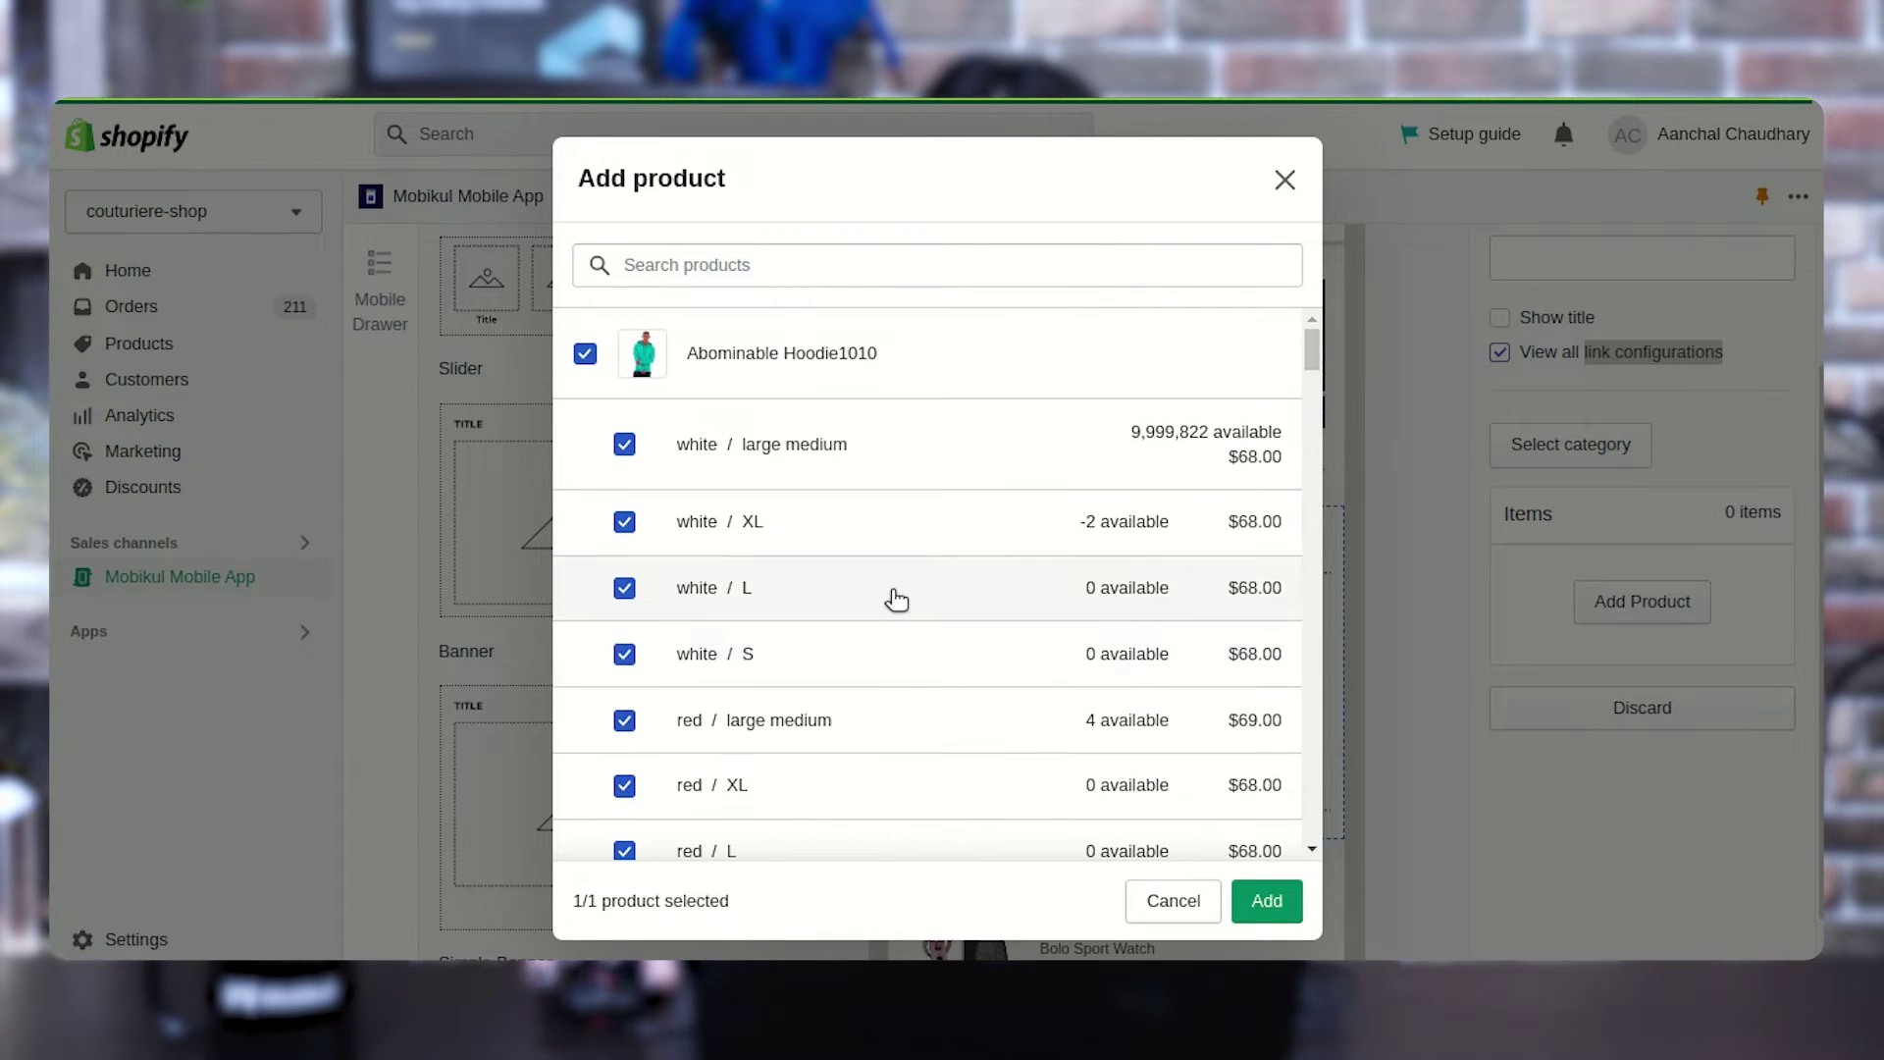
pyautogui.click(1267, 900)
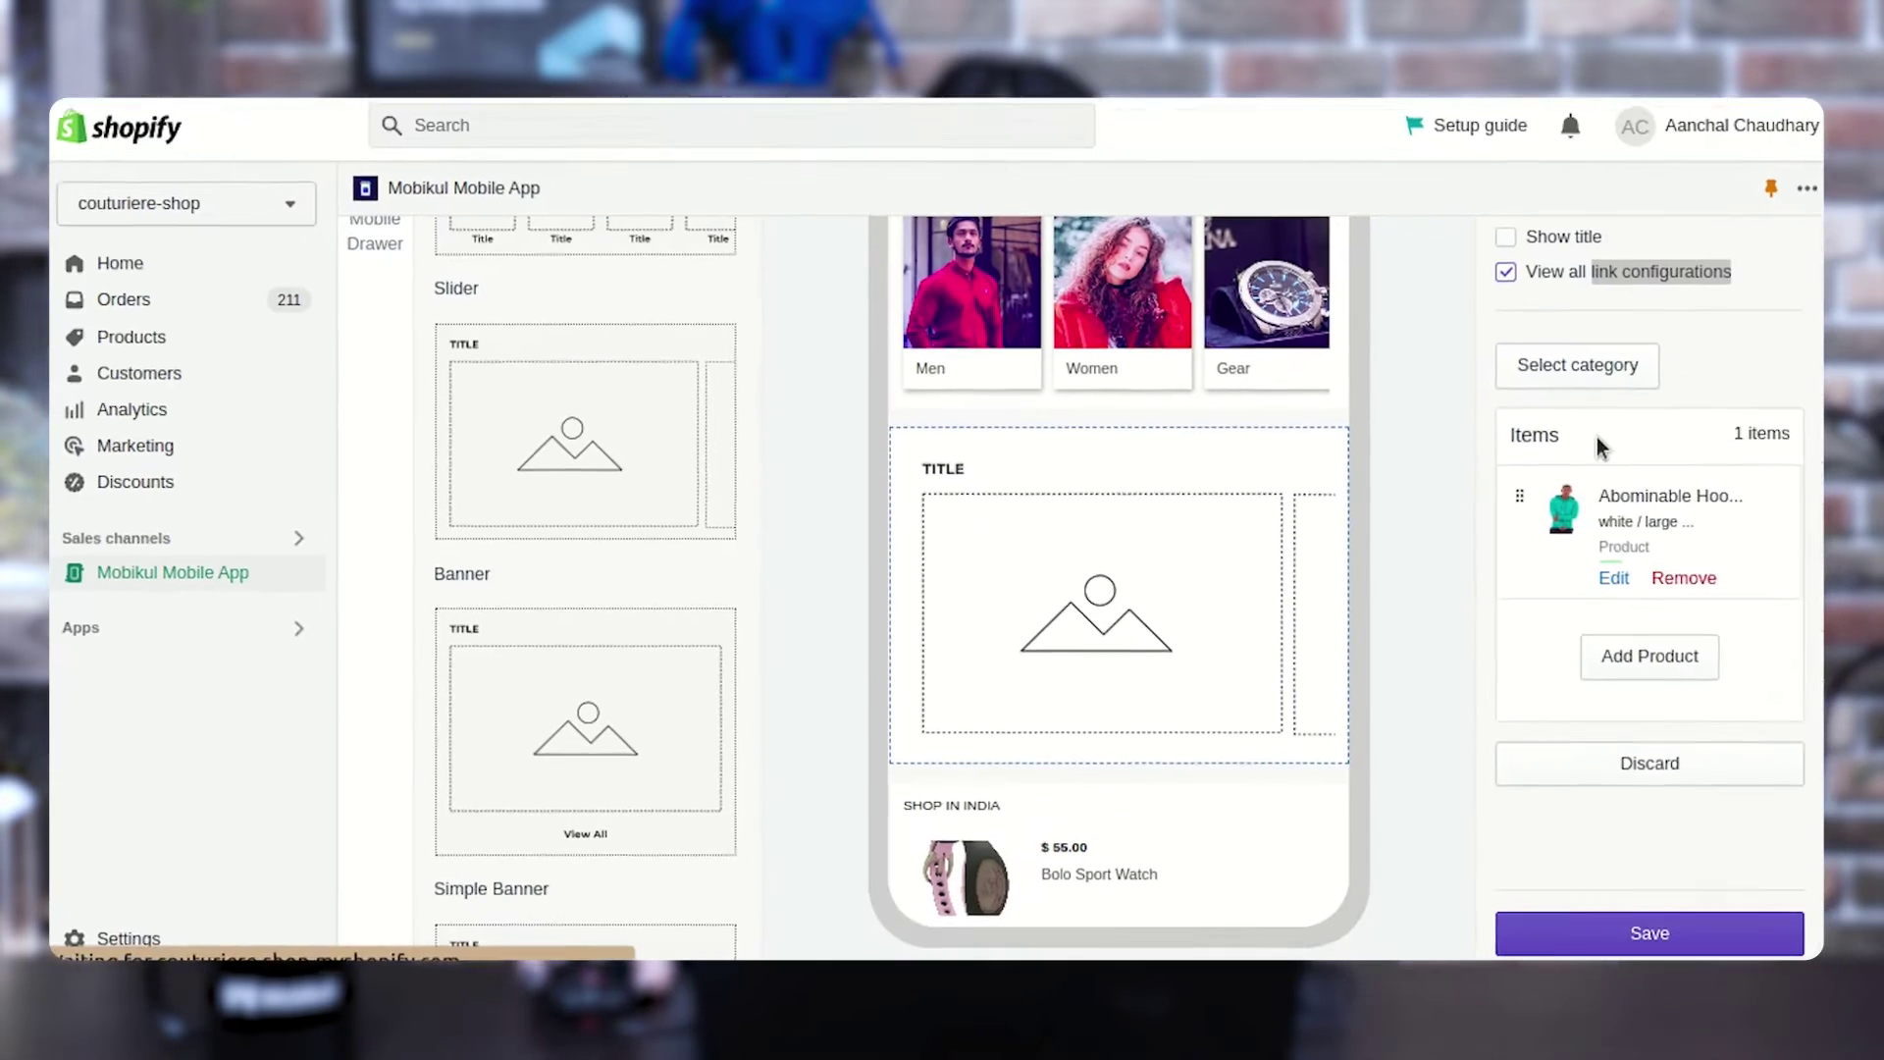
# Try to save the slider component with View all link configurations enabled.
pyautogui.scroll(2, 1636, 603)
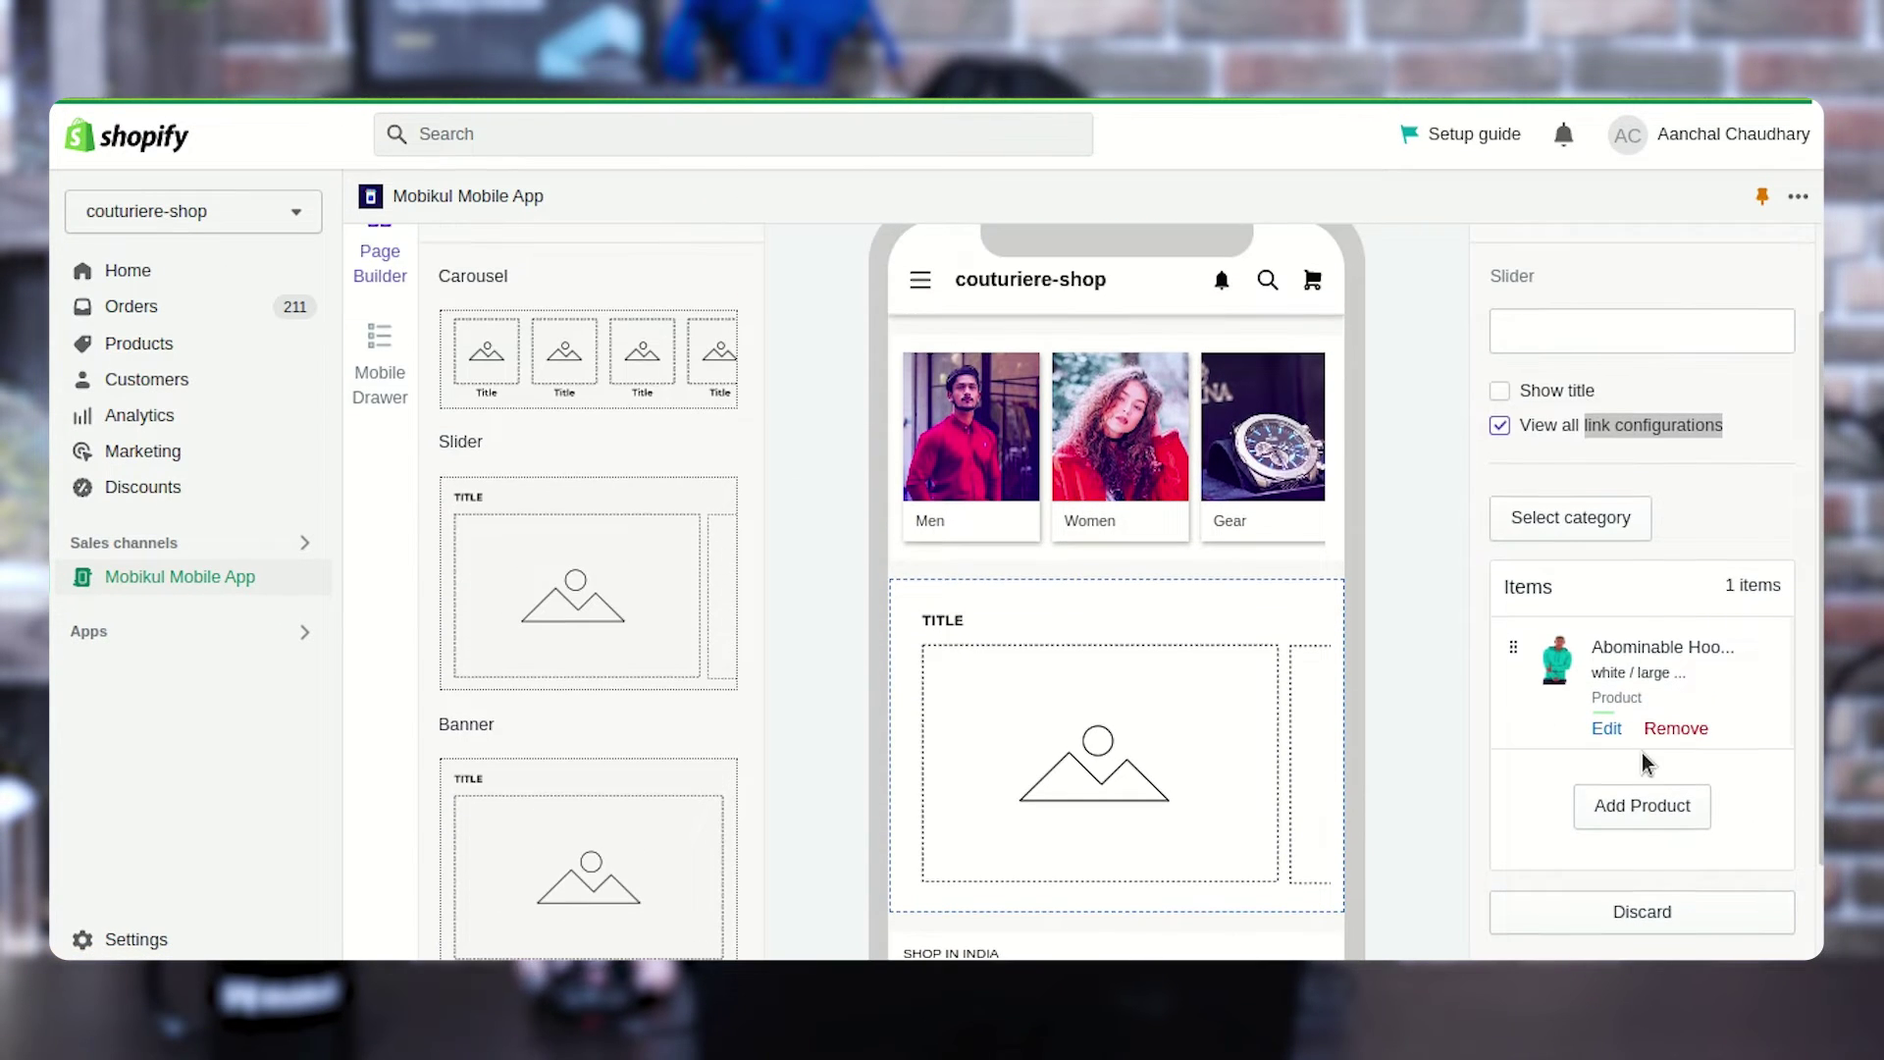
pyautogui.scroll(-2, 1620, 660)
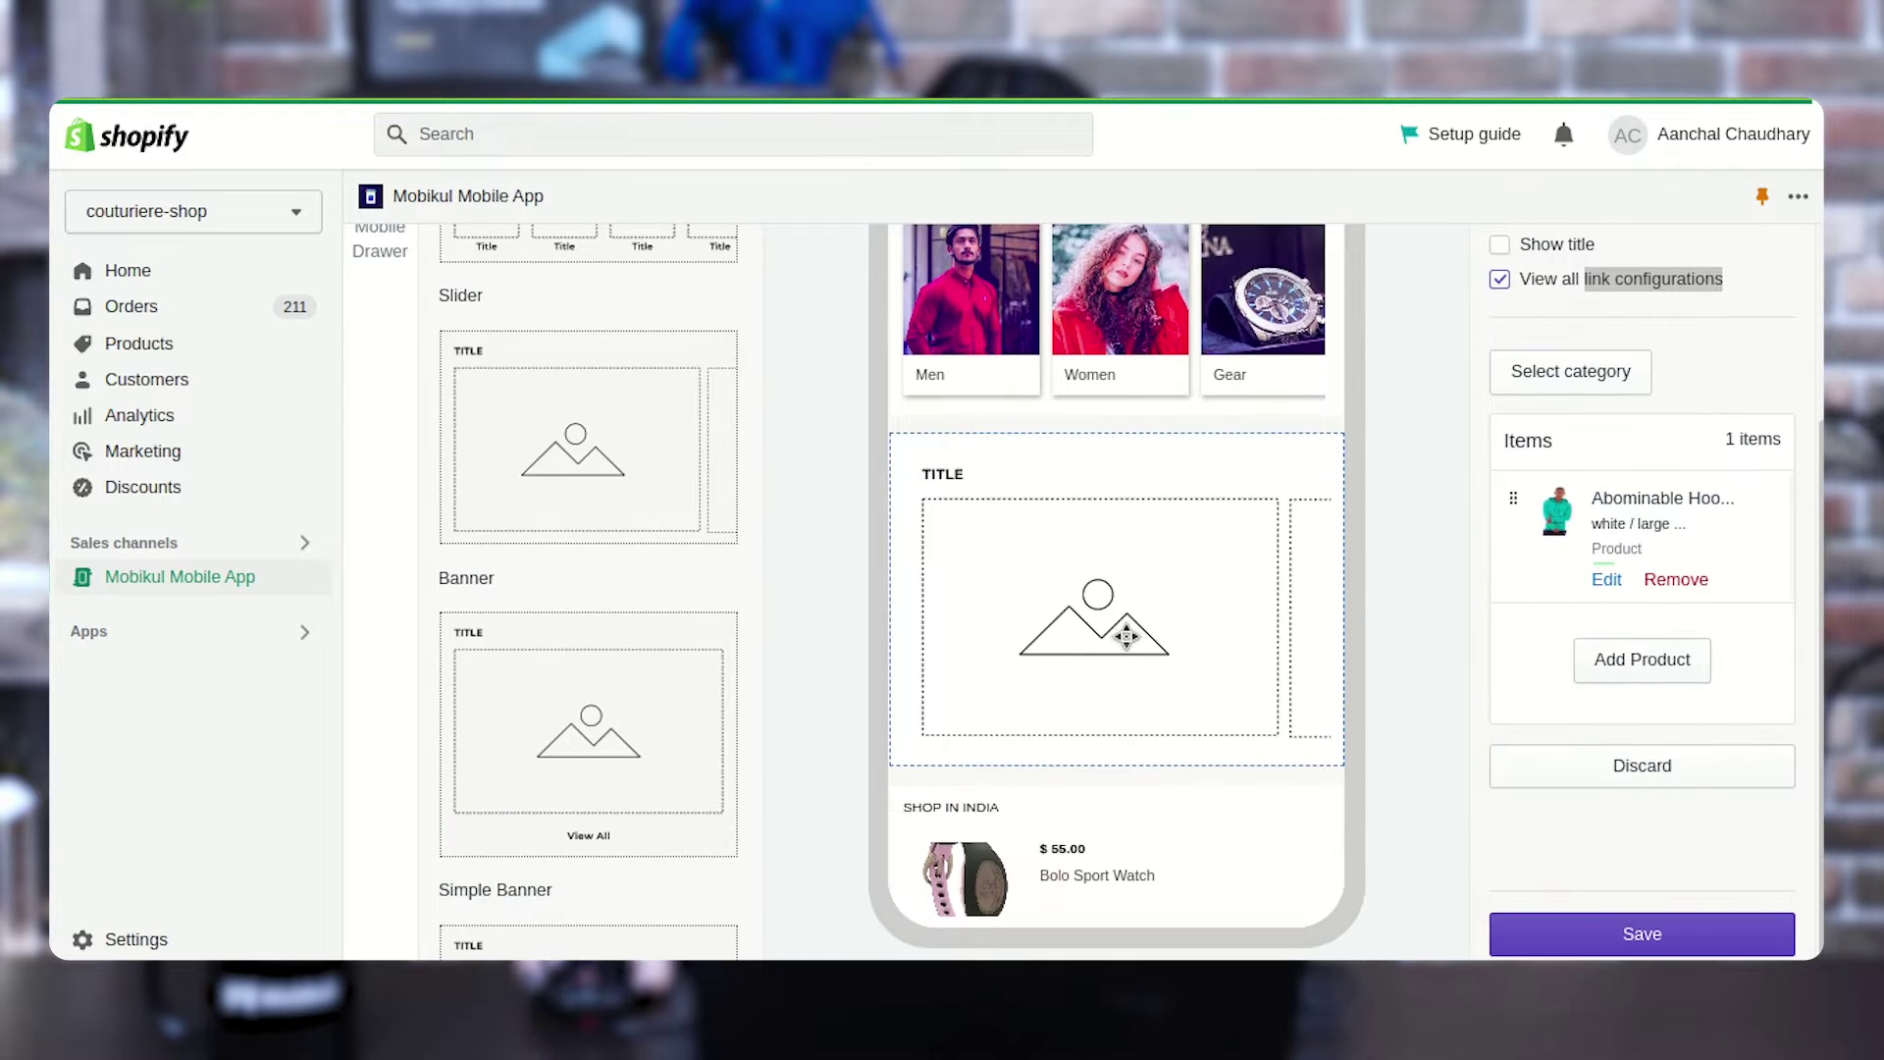
pyautogui.scroll(3, 1120, 631)
pyautogui.scroll(-3, 1741, 756)
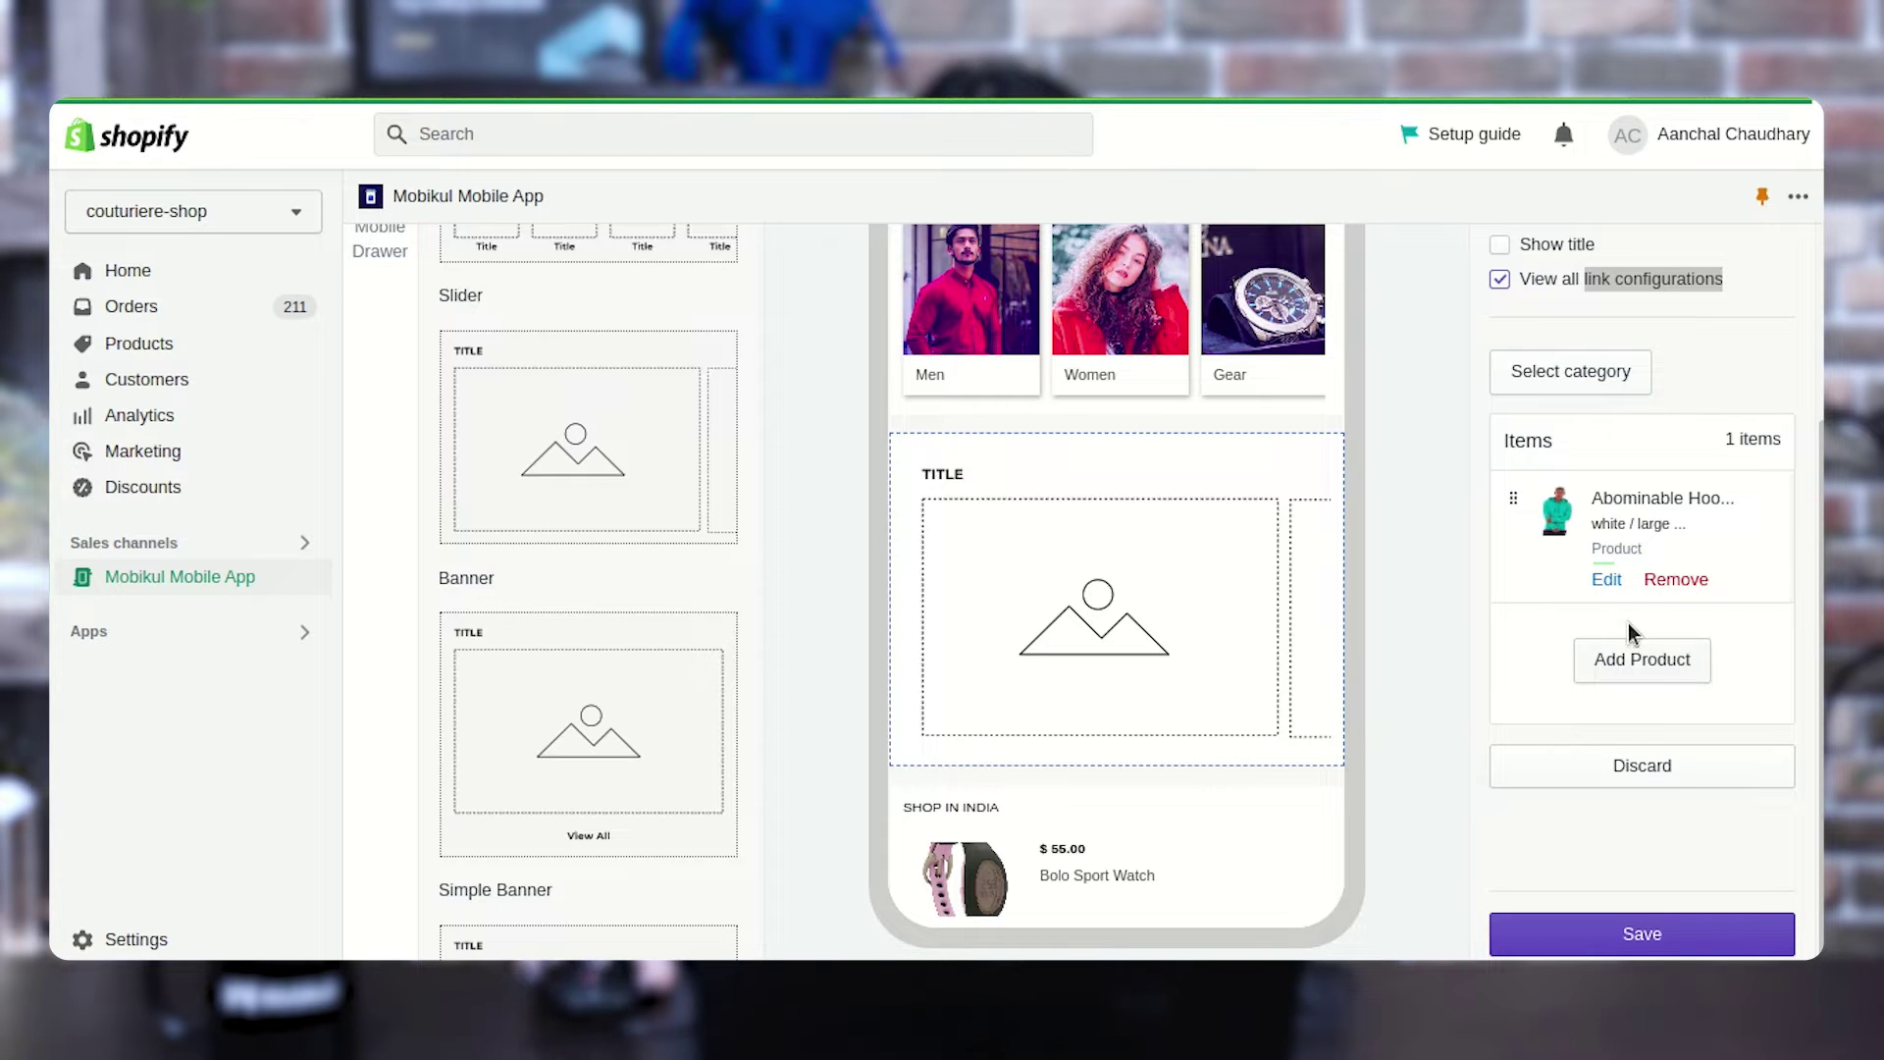
pyautogui.scroll(3, 1610, 677)
pyautogui.scroll(-3, 1582, 554)
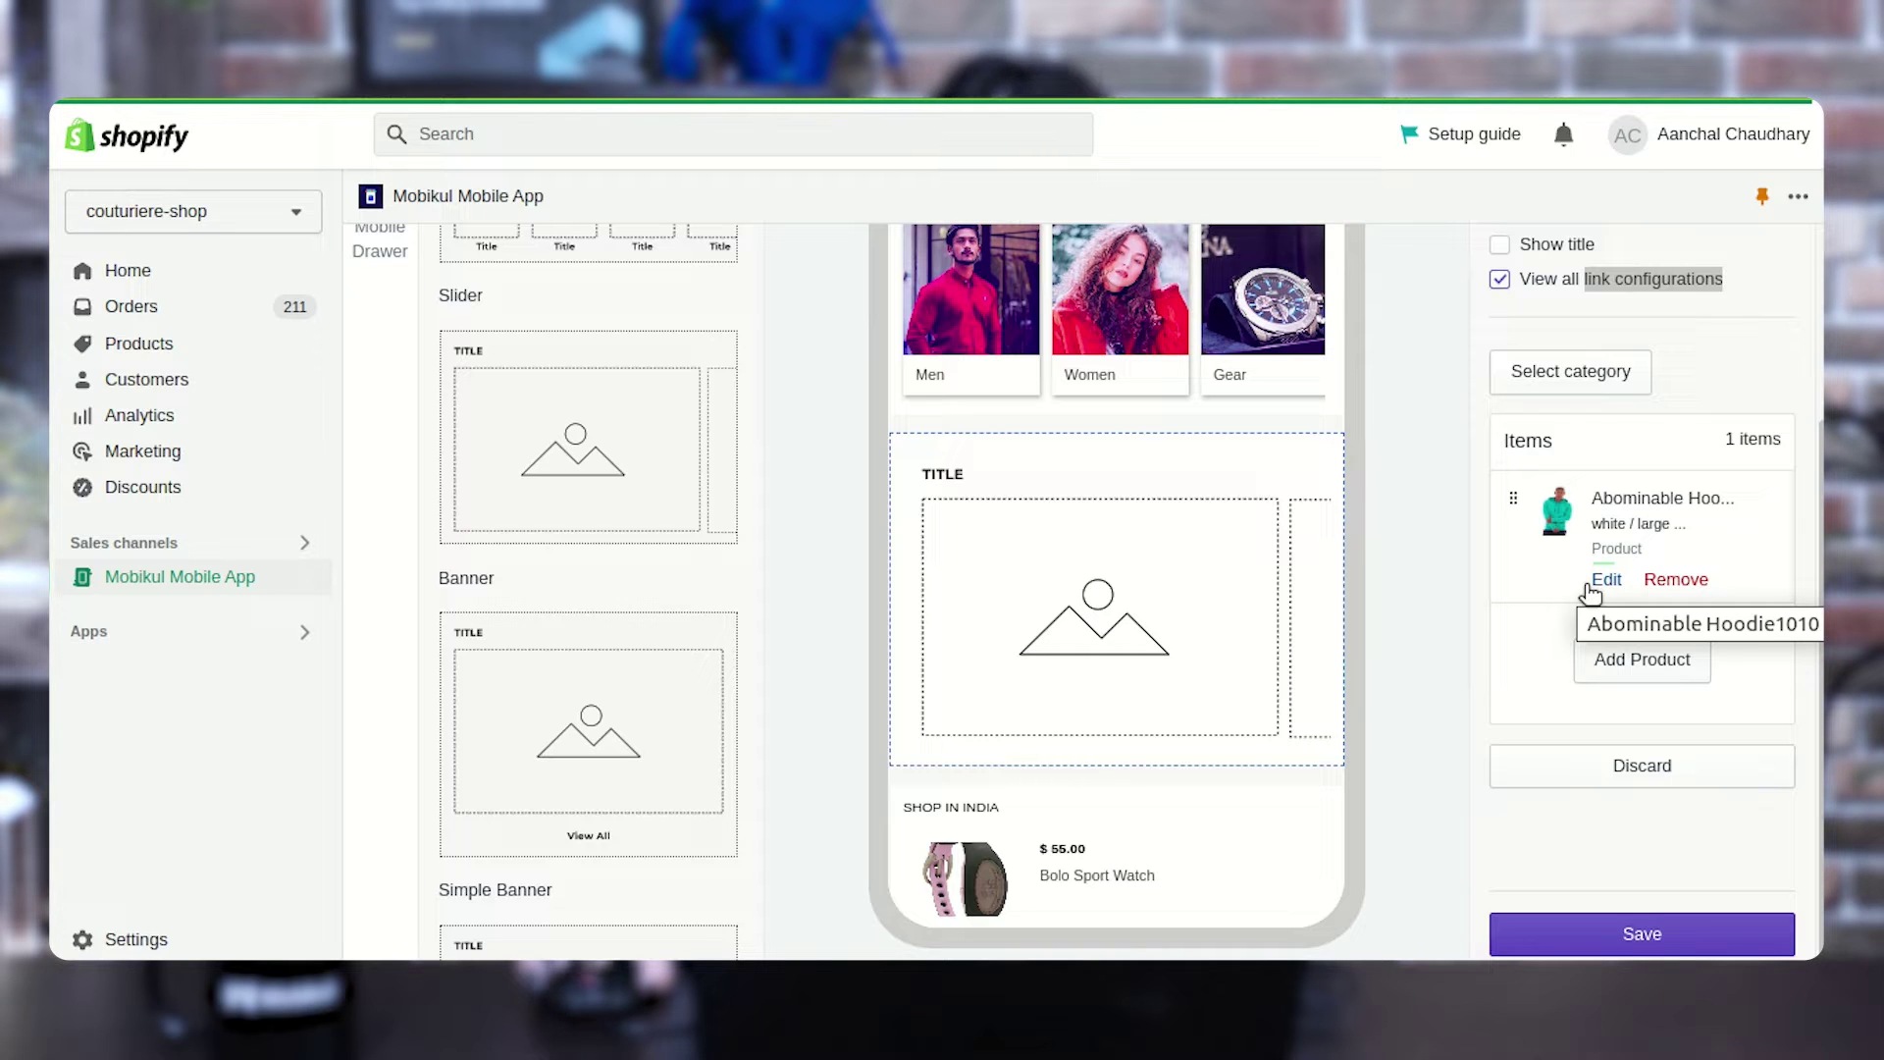
pyautogui.click(1680, 935)
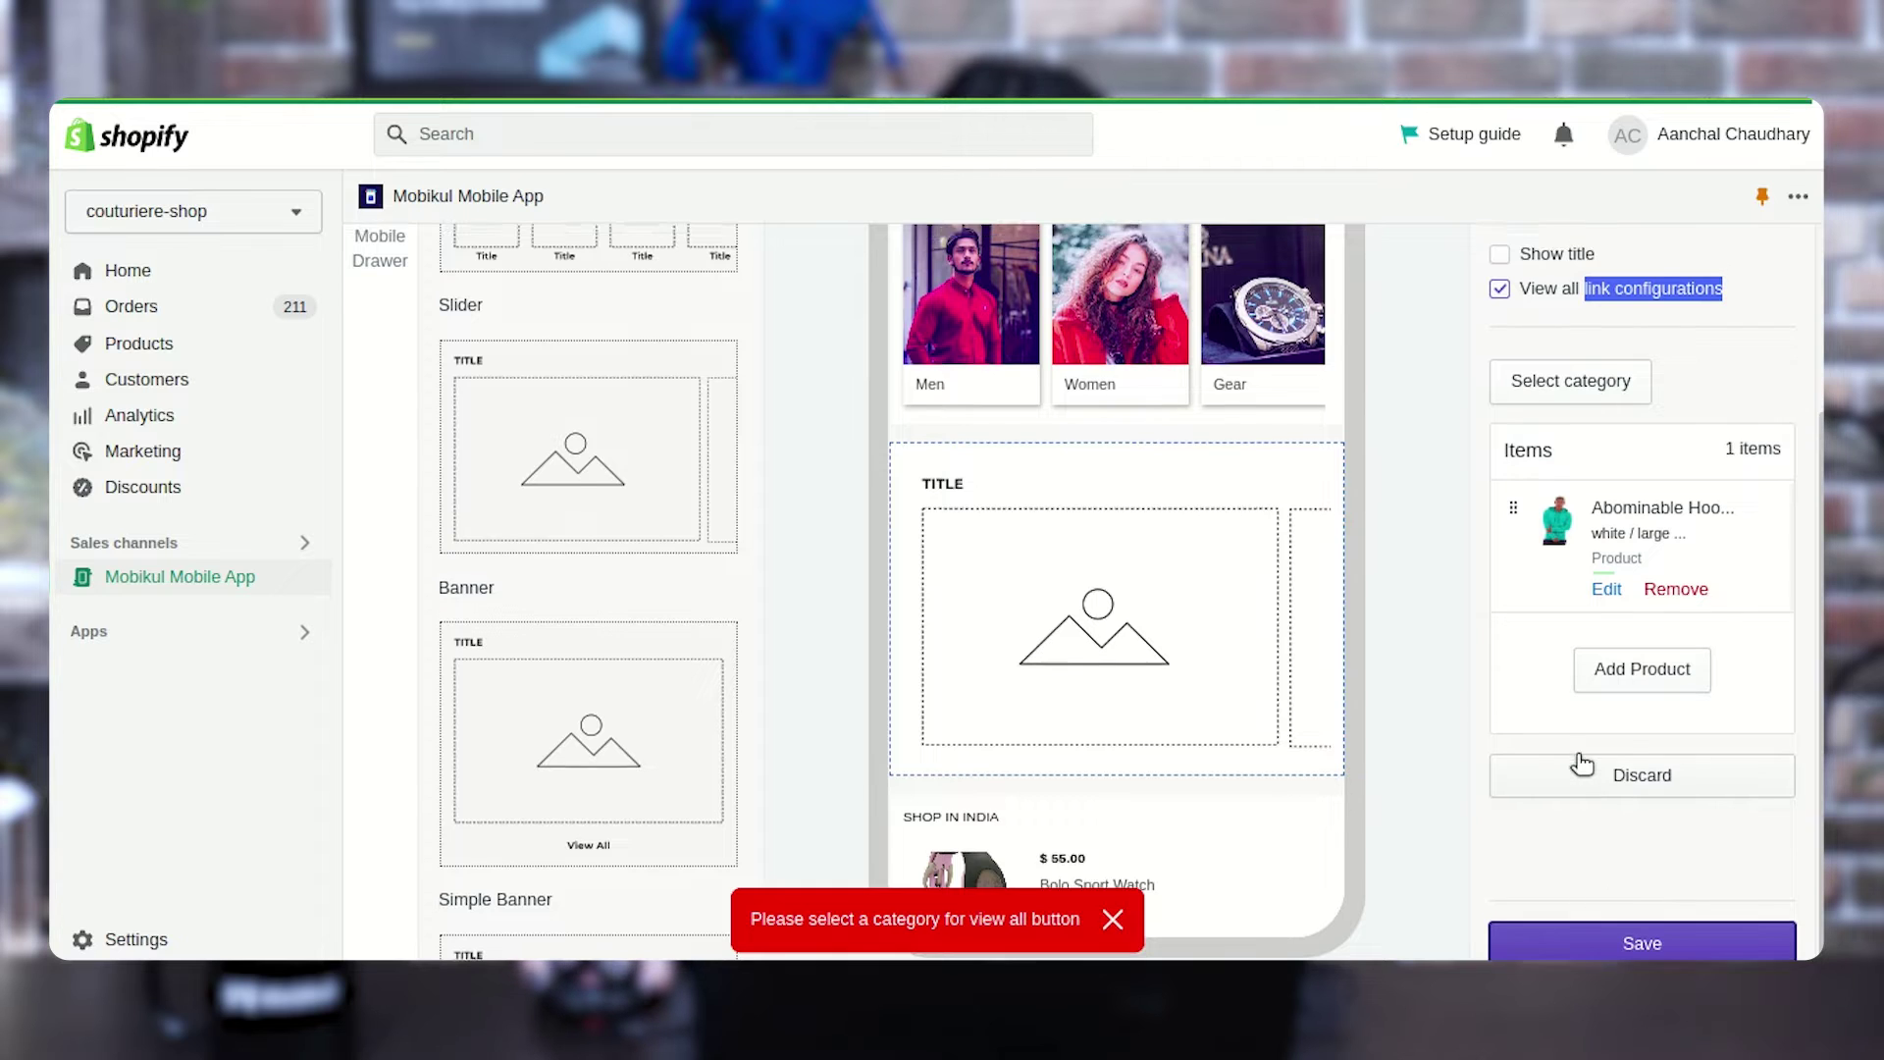
# Turn off View all link configurations for the slider and save the component.
pyautogui.scroll(3, 1539, 647)
pyautogui.click(1500, 538)
pyautogui.scroll(-3, 1531, 637)
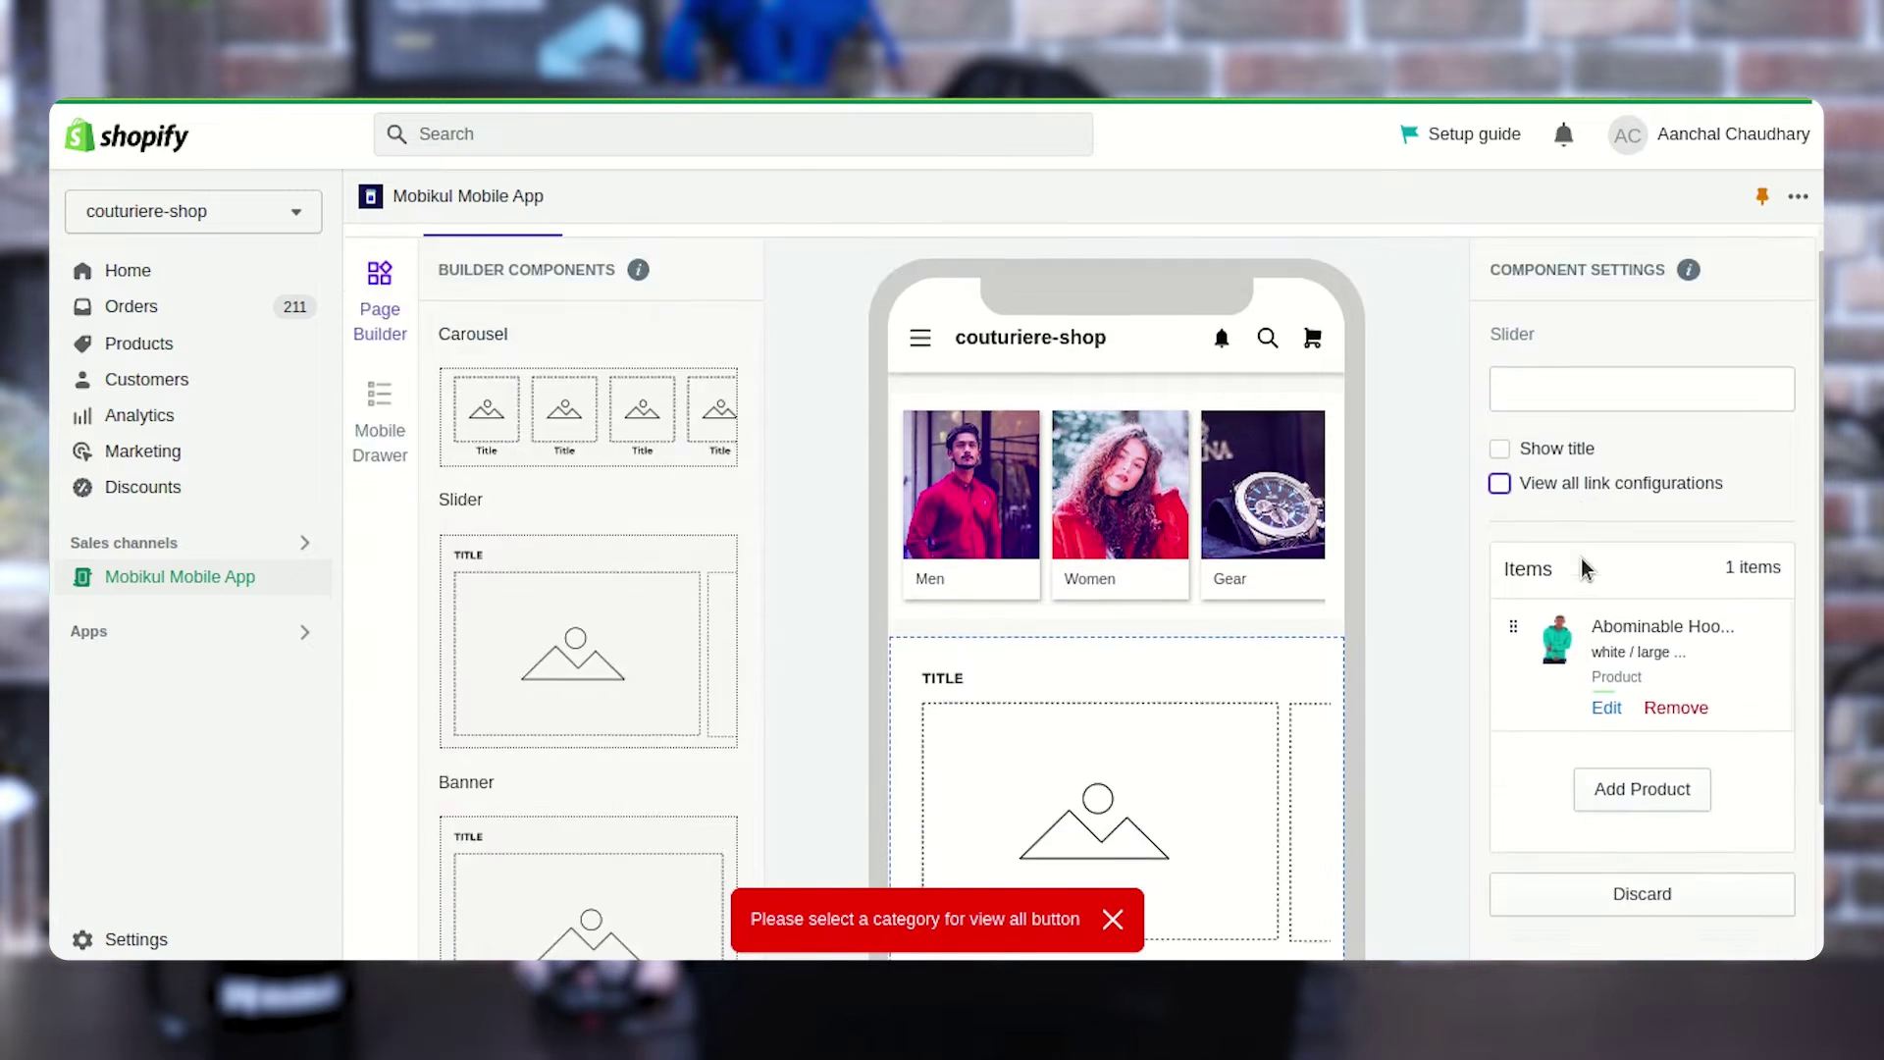
pyautogui.click(1642, 936)
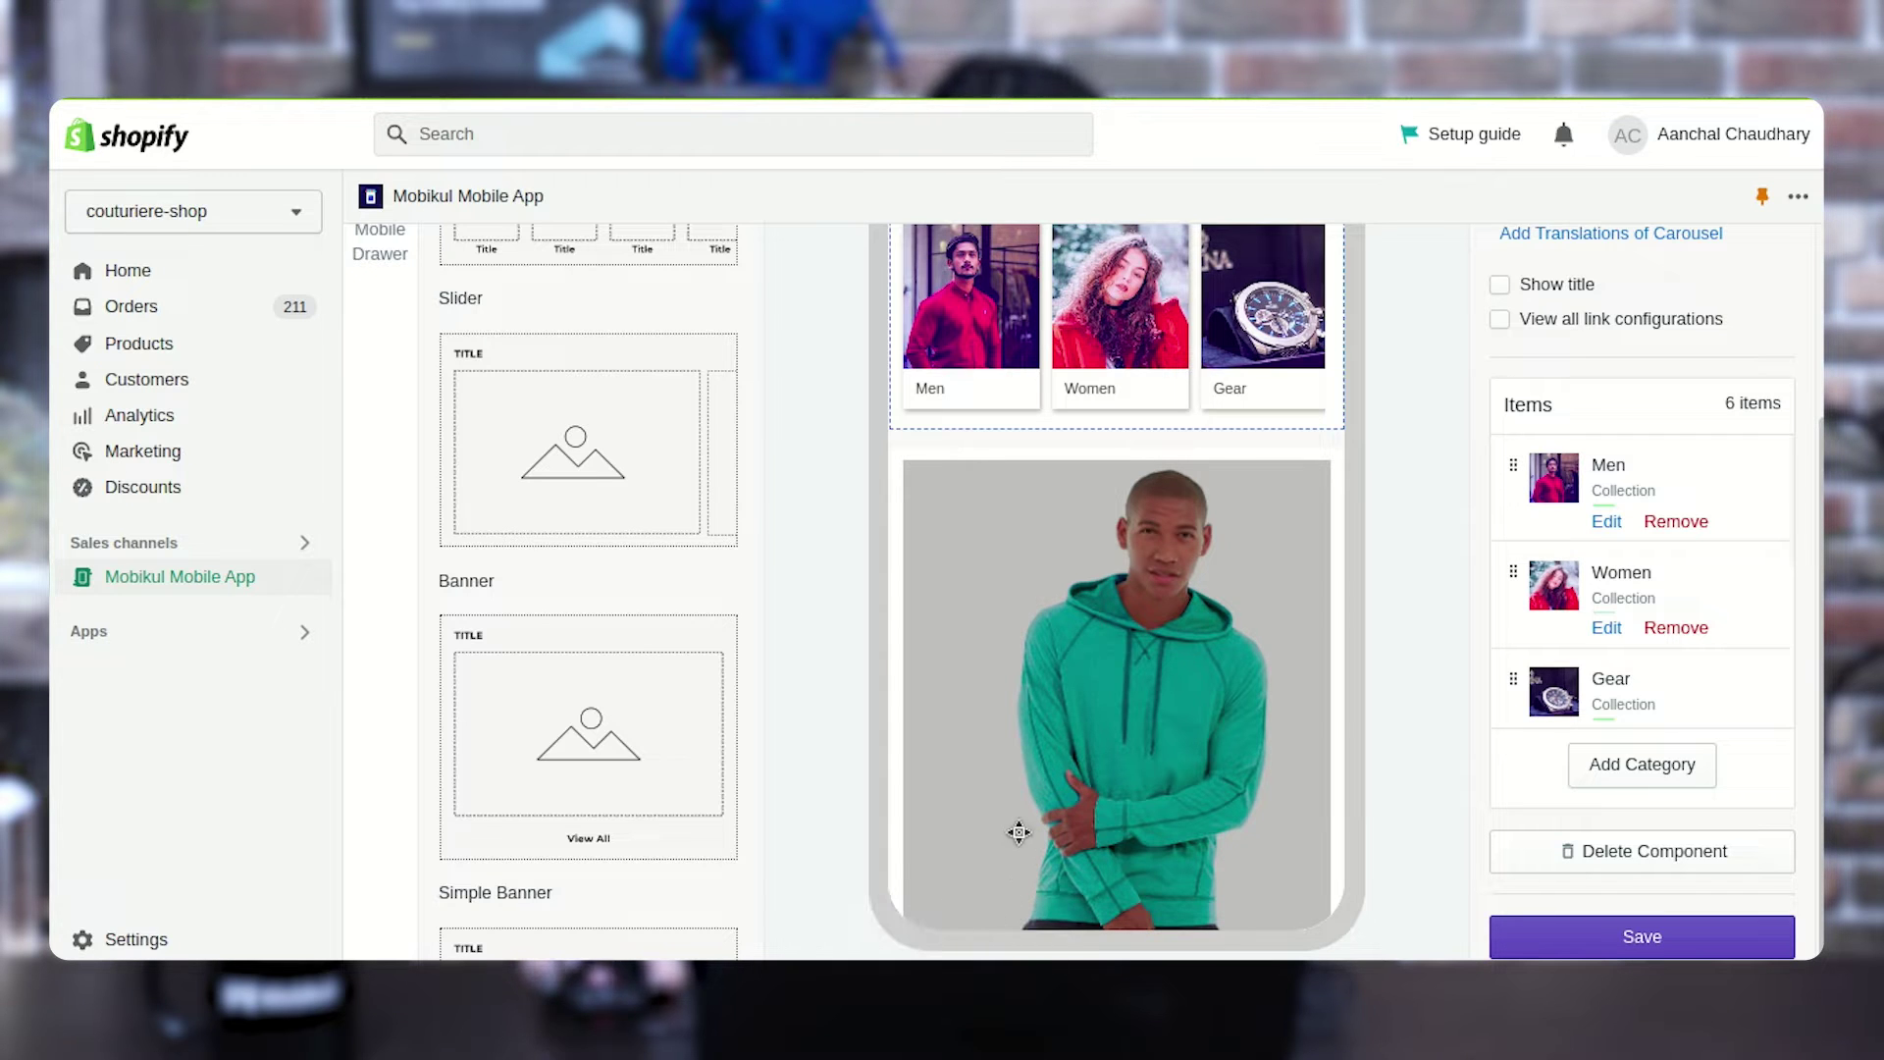
# Check the slider in the phone preview, then open the Mobile Drawer menu settings and save its menu items.
pyautogui.scroll(-3, 1019, 830)
pyautogui.scroll(3, 1021, 808)
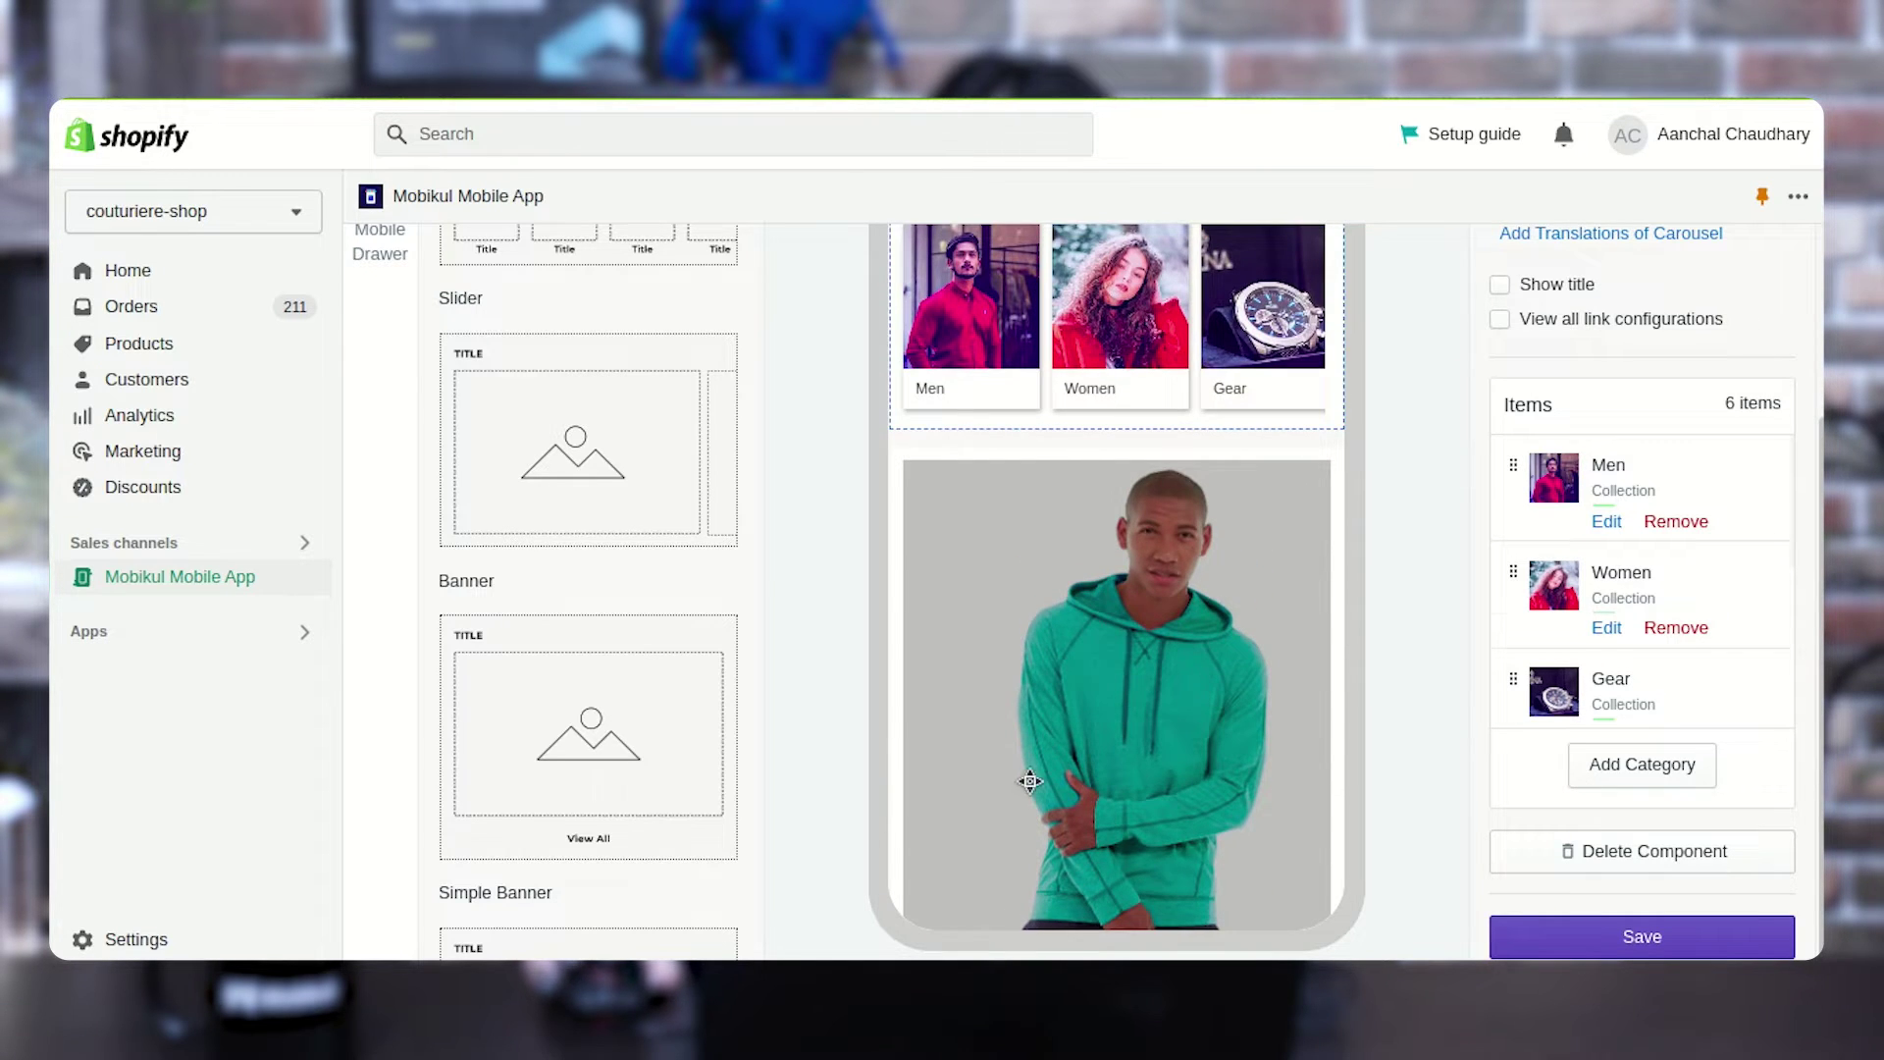
pyautogui.scroll(2, 1030, 781)
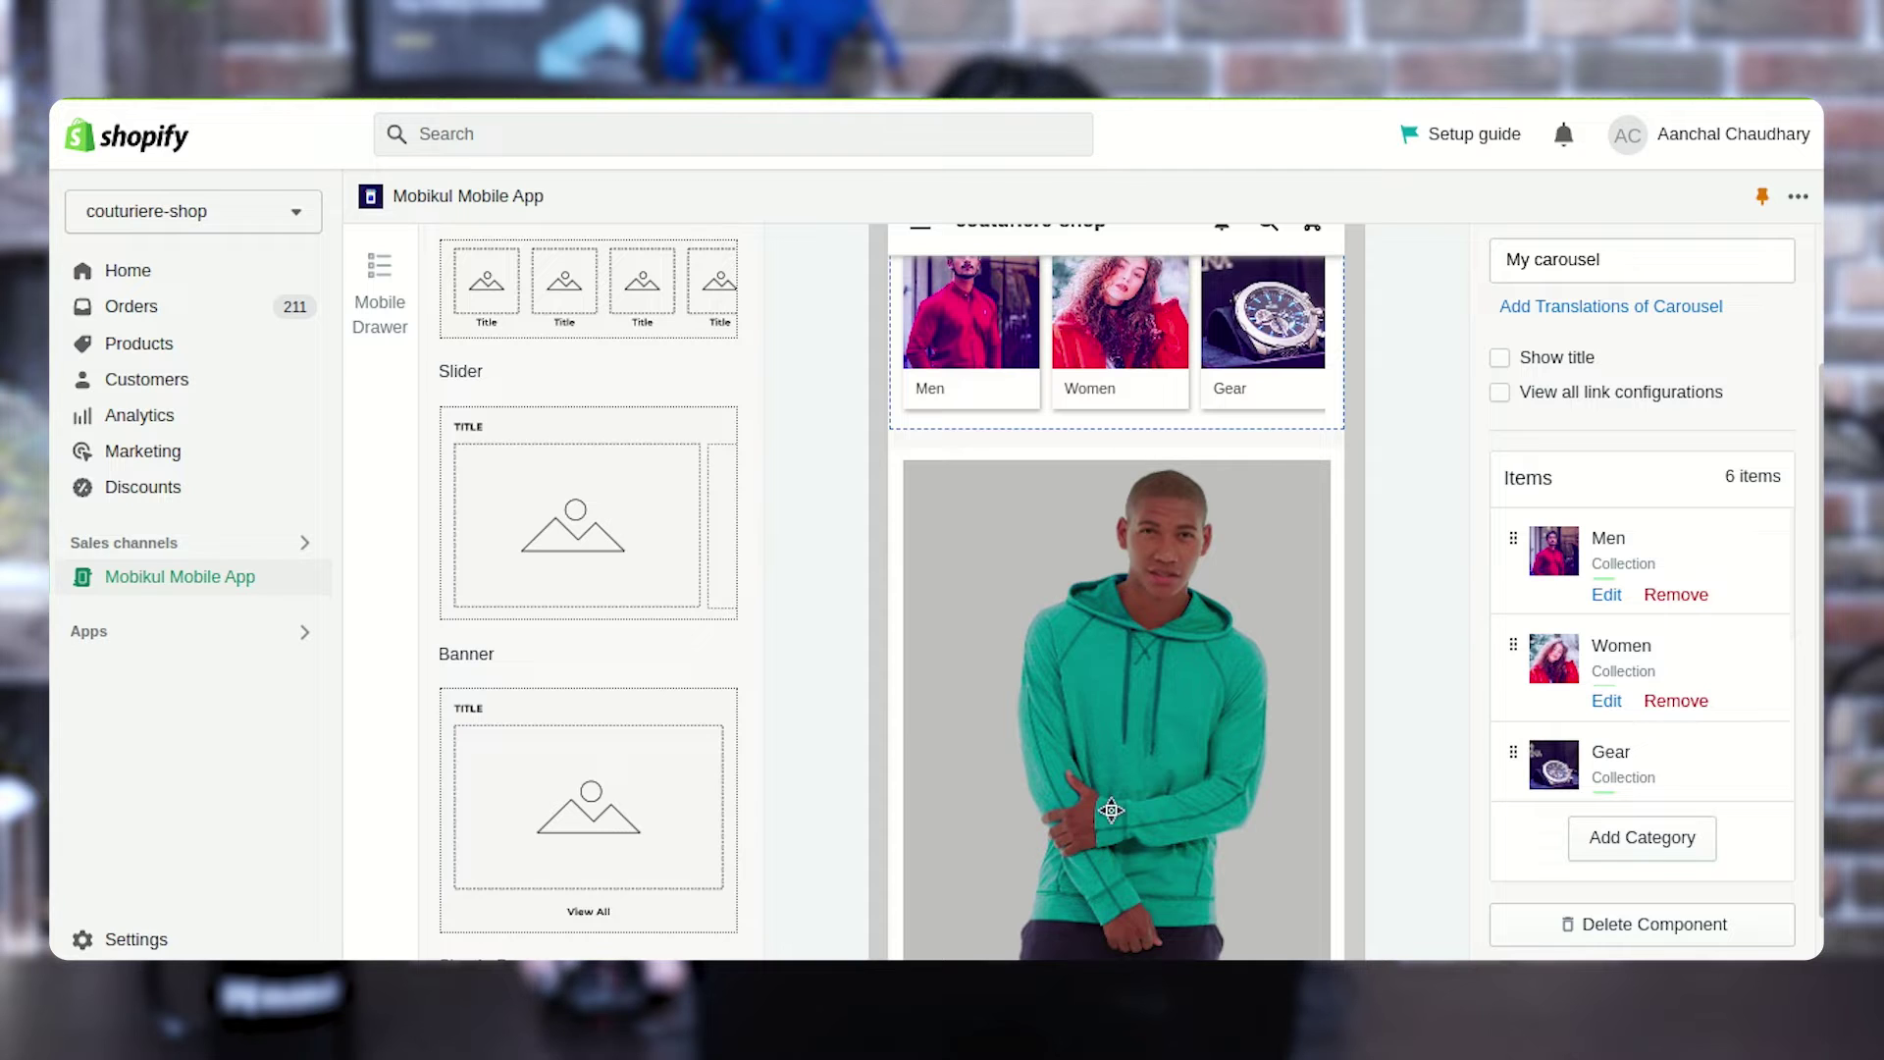
pyautogui.scroll(1, 1111, 810)
pyautogui.scroll(3, 1111, 800)
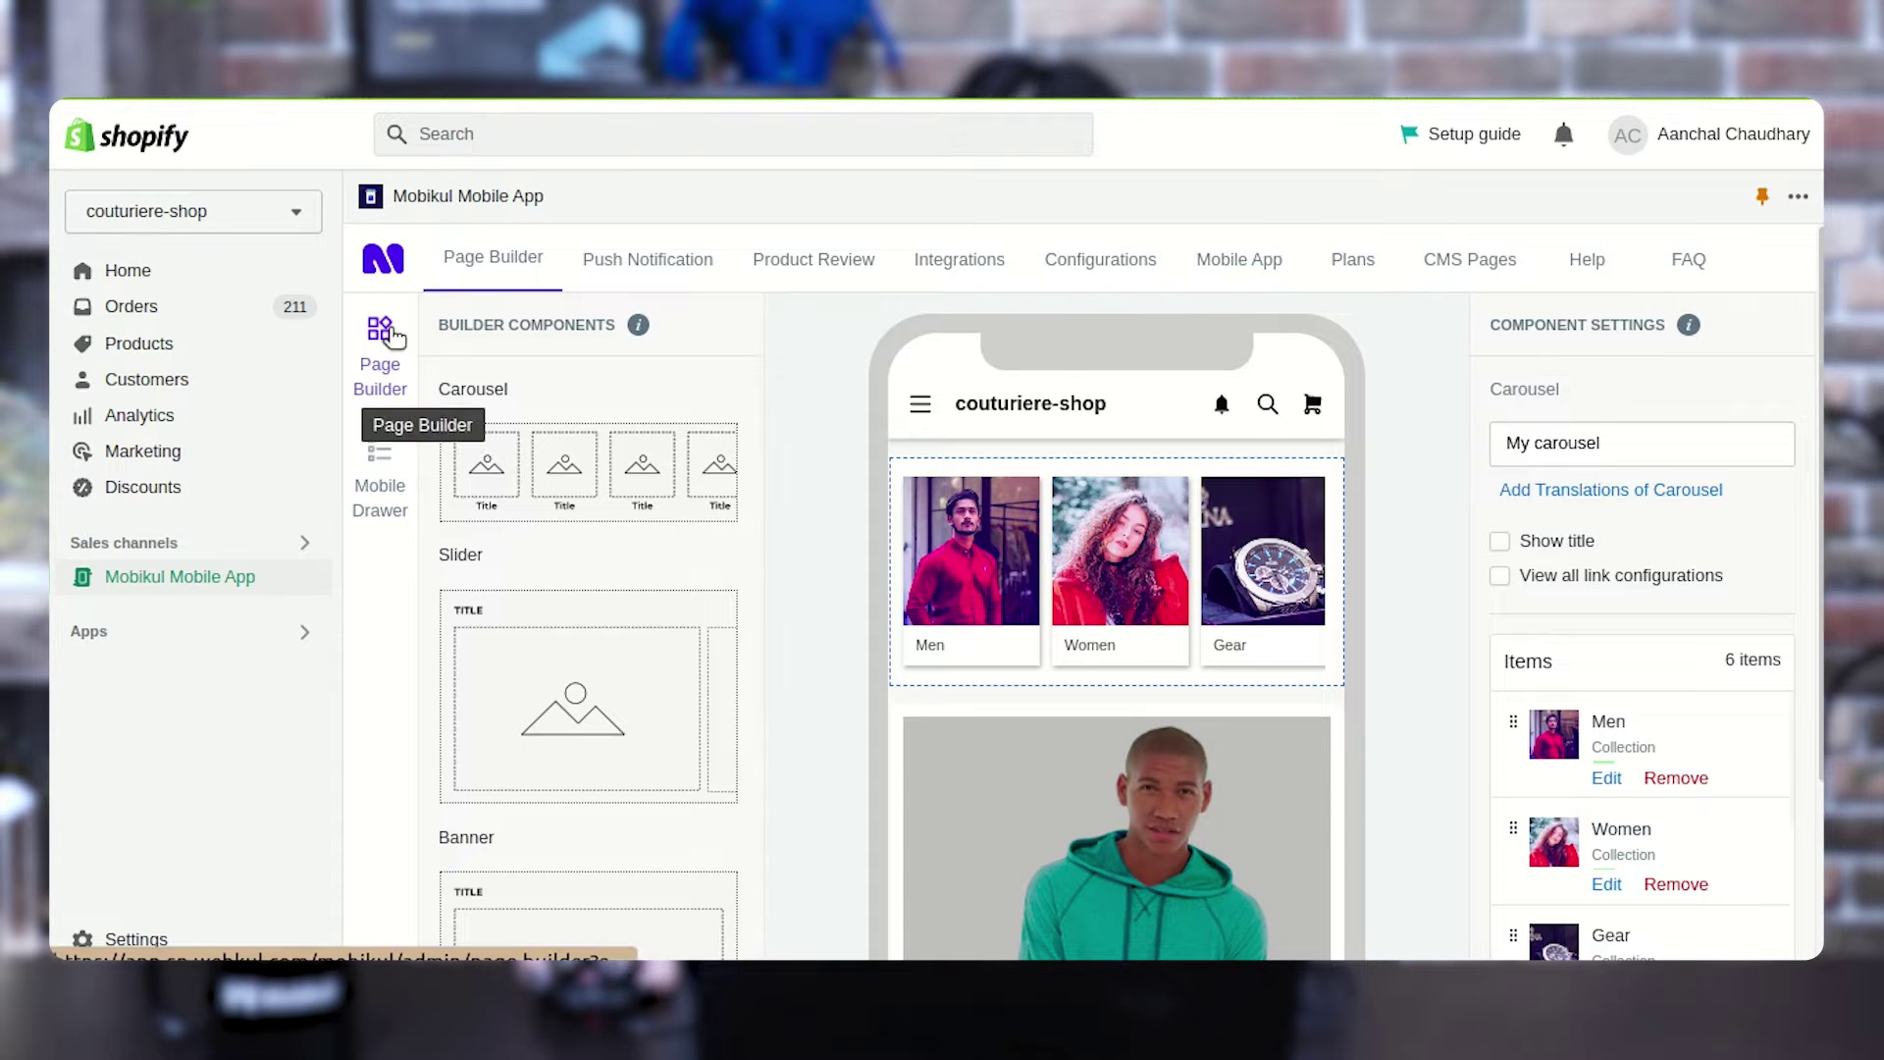
pyautogui.click(380, 481)
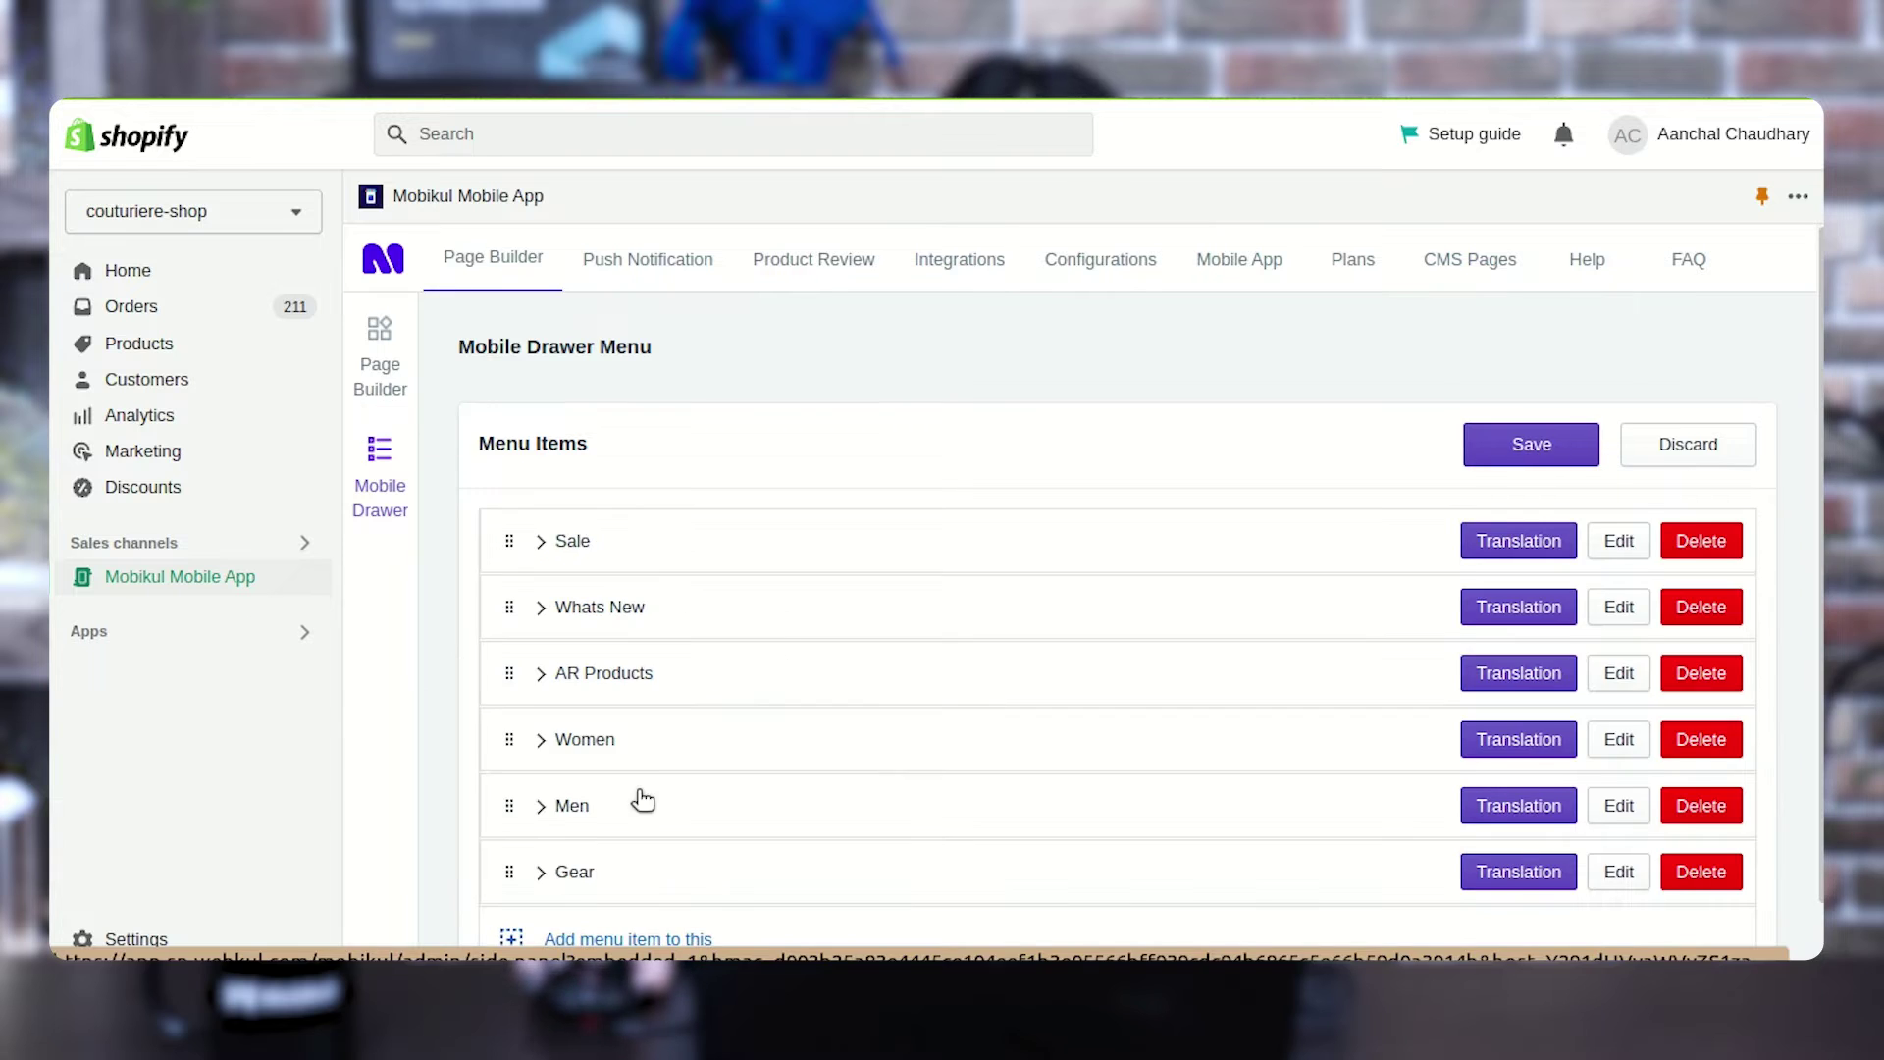
pyautogui.scroll(-1, 640, 800)
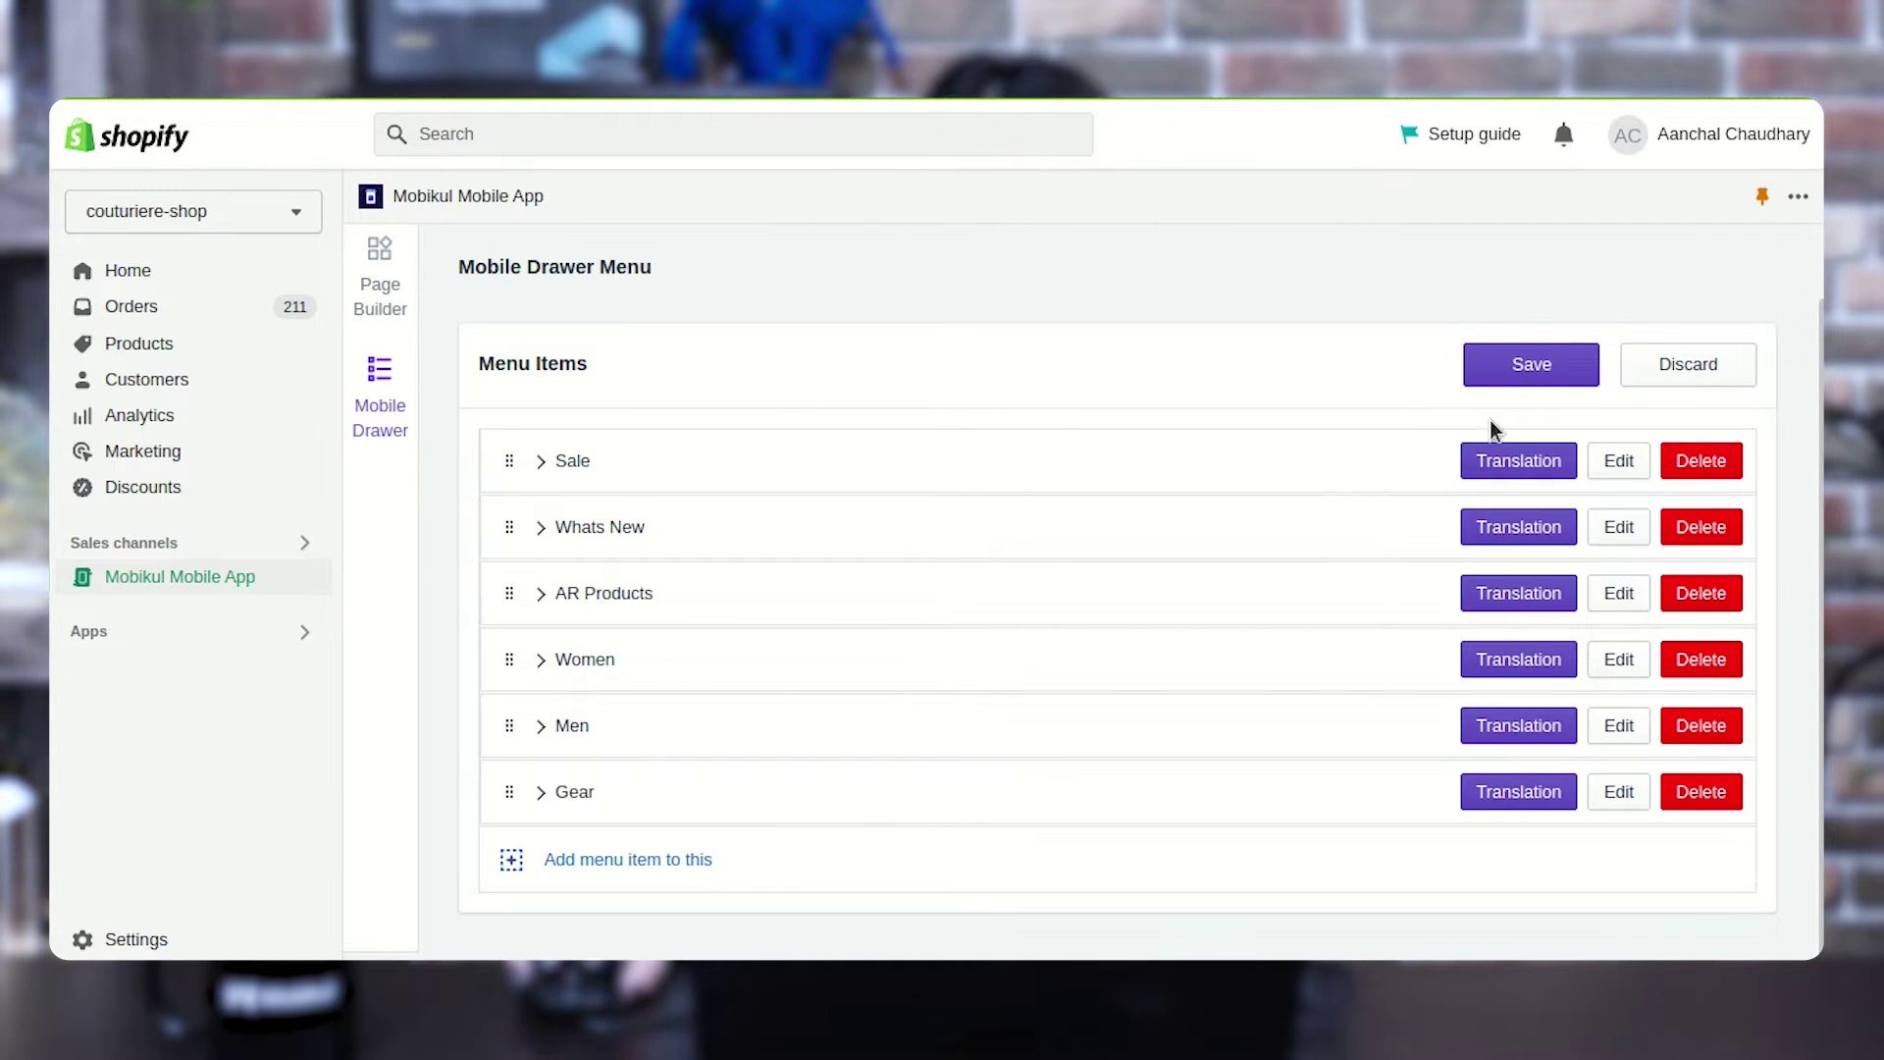
pyautogui.click(1526, 367)
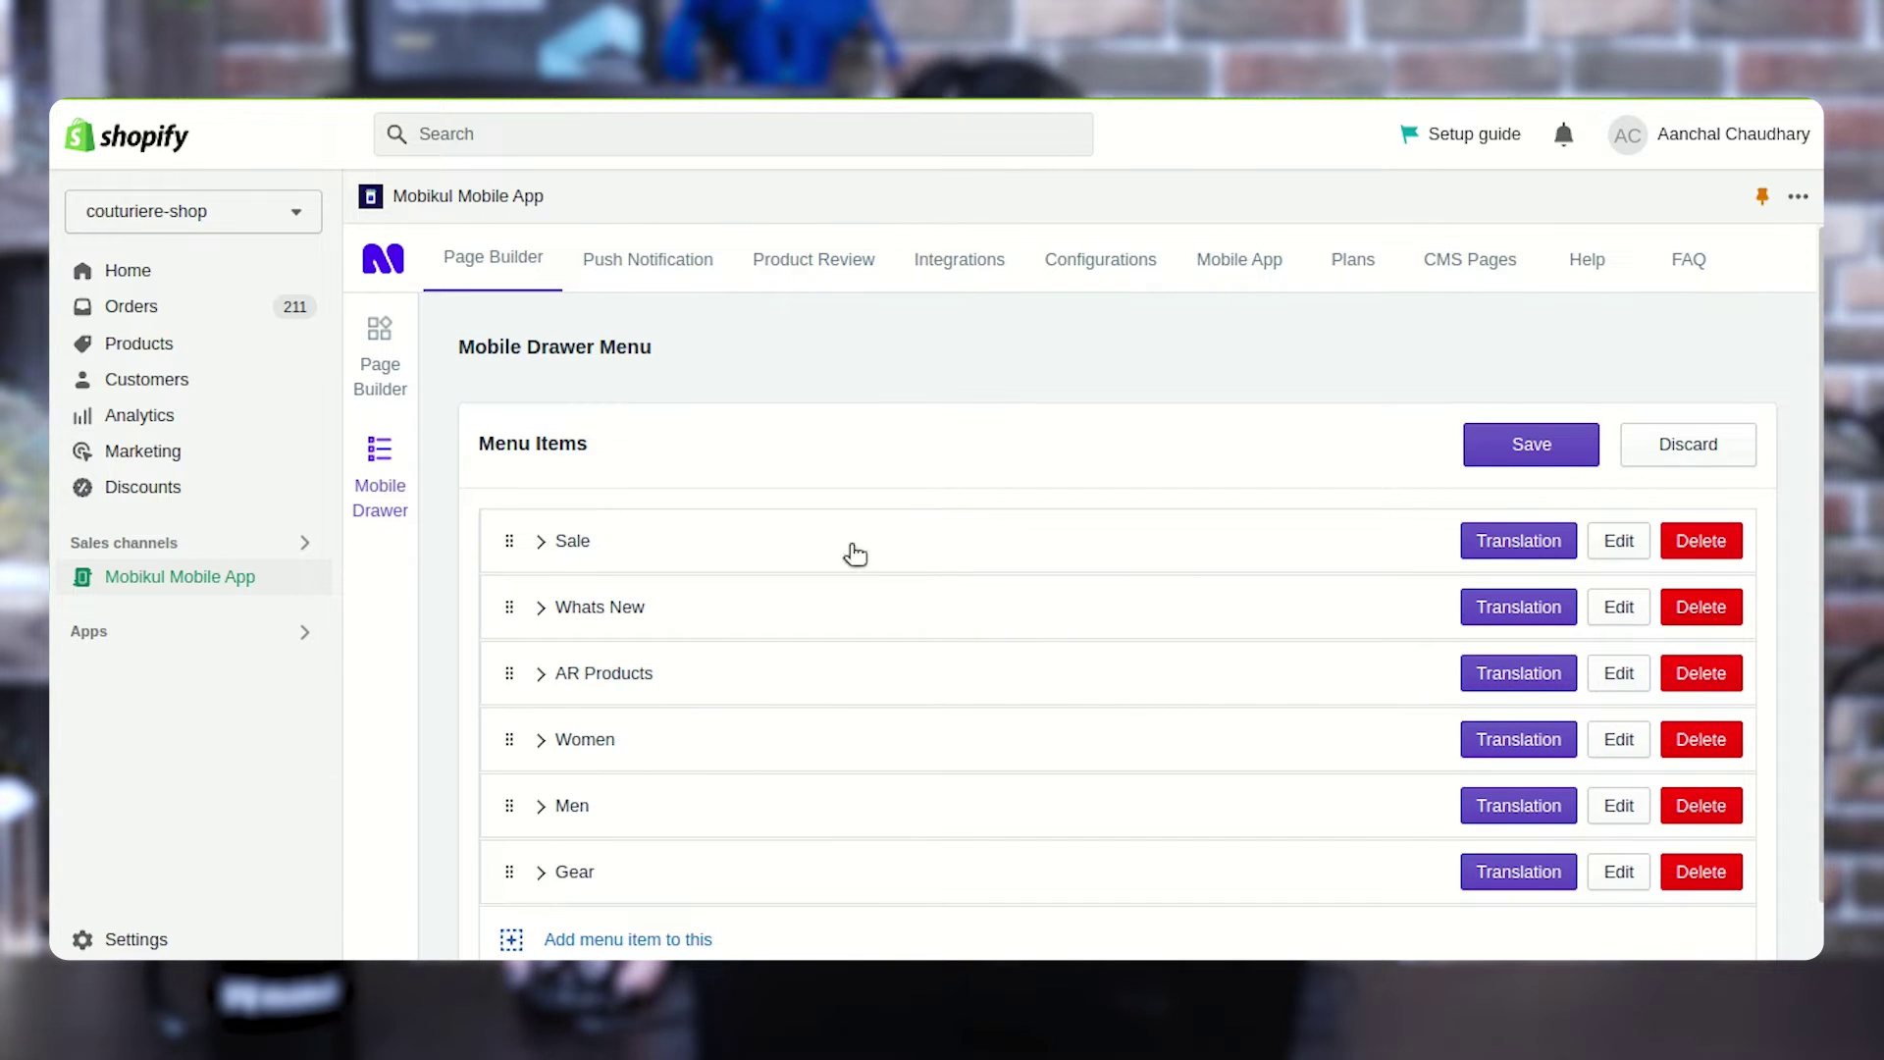
# View the translation settings of the Sale menu item in the mobile drawer menu.
pyautogui.click(1520, 543)
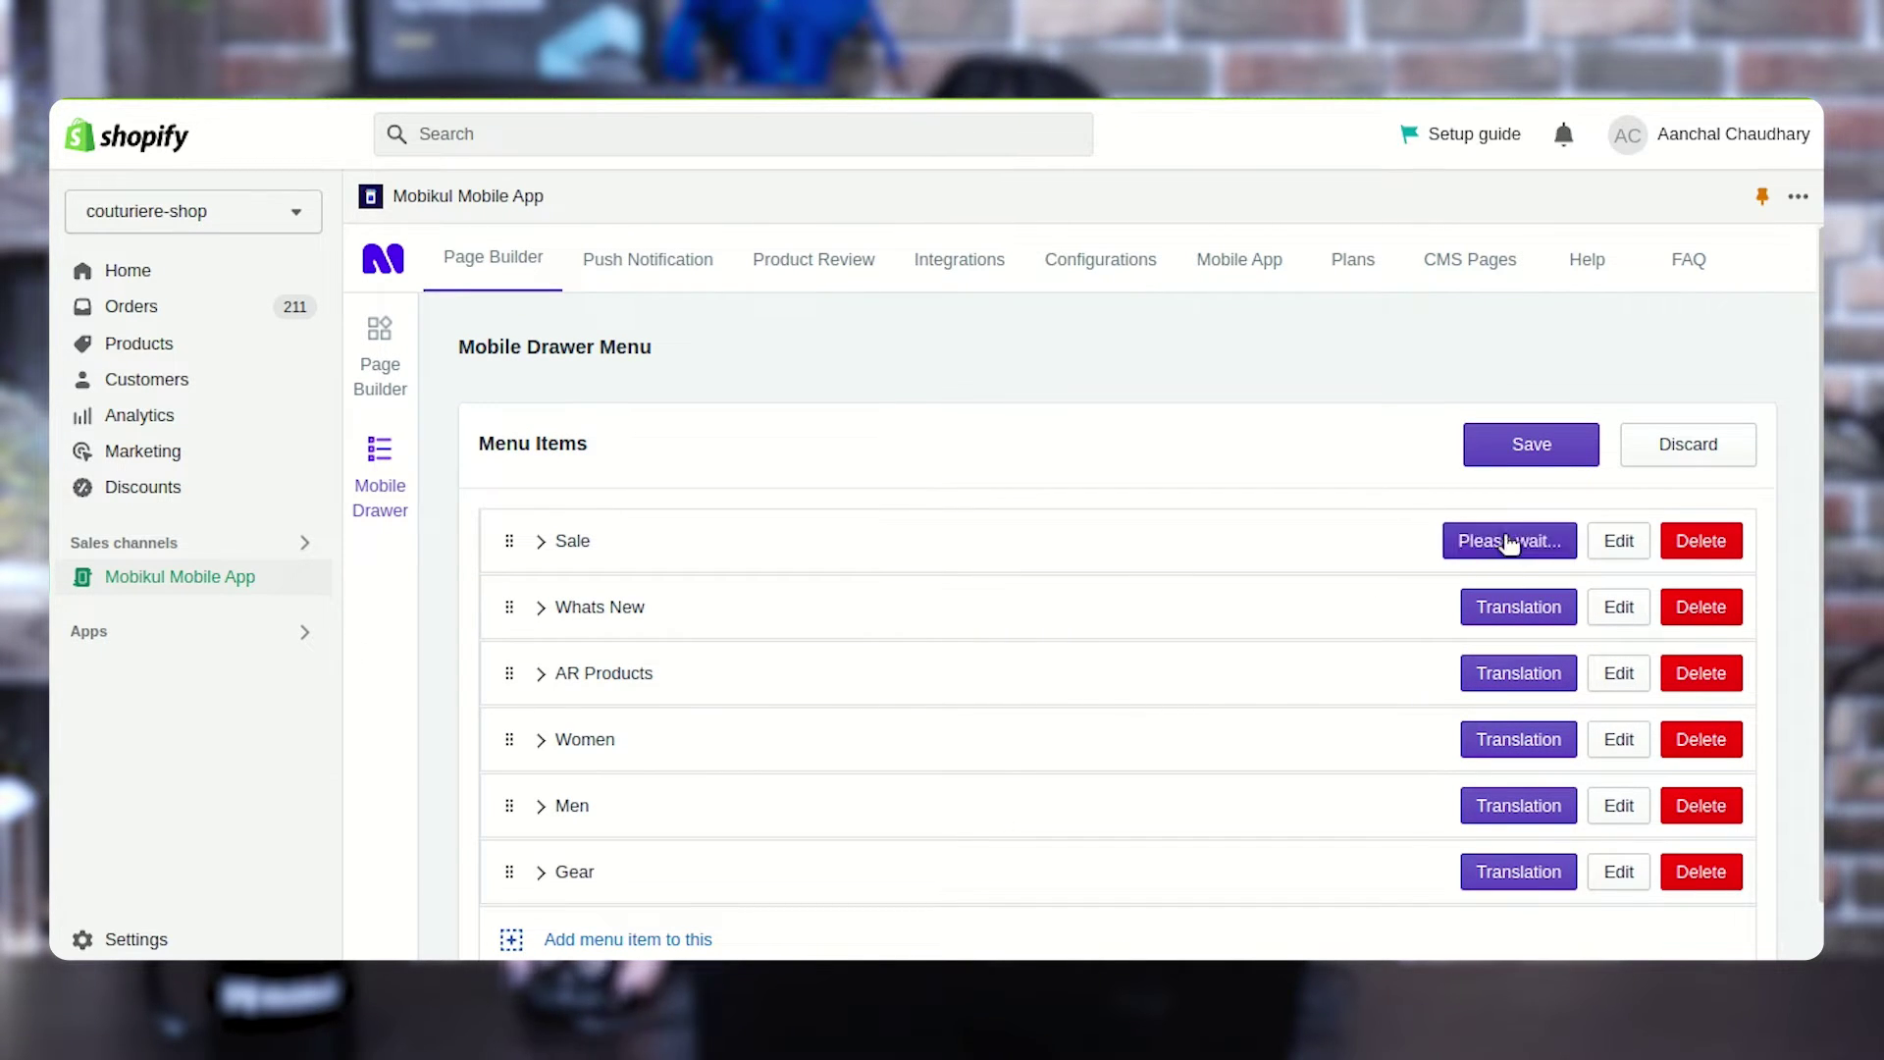
pyautogui.click(1432, 497)
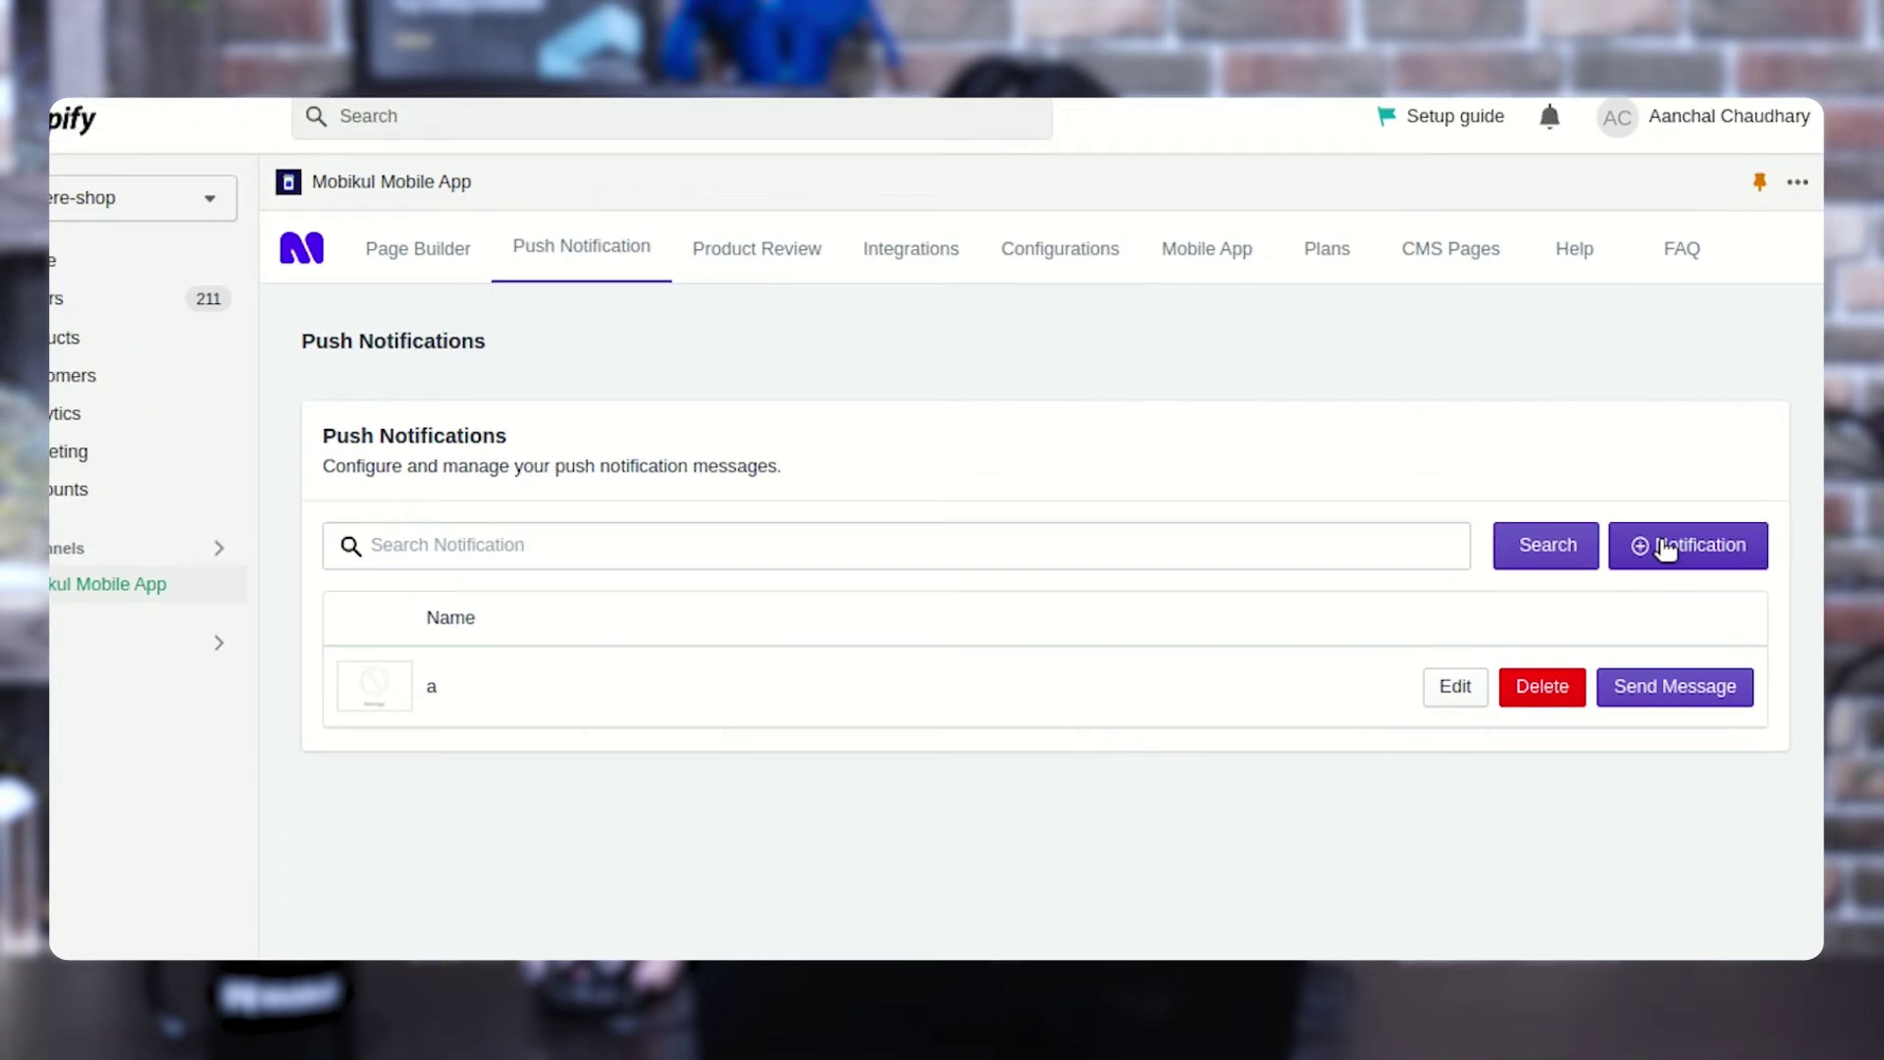
# Open a new push notification form and review its Title and Message fields.
pyautogui.click(1665, 550)
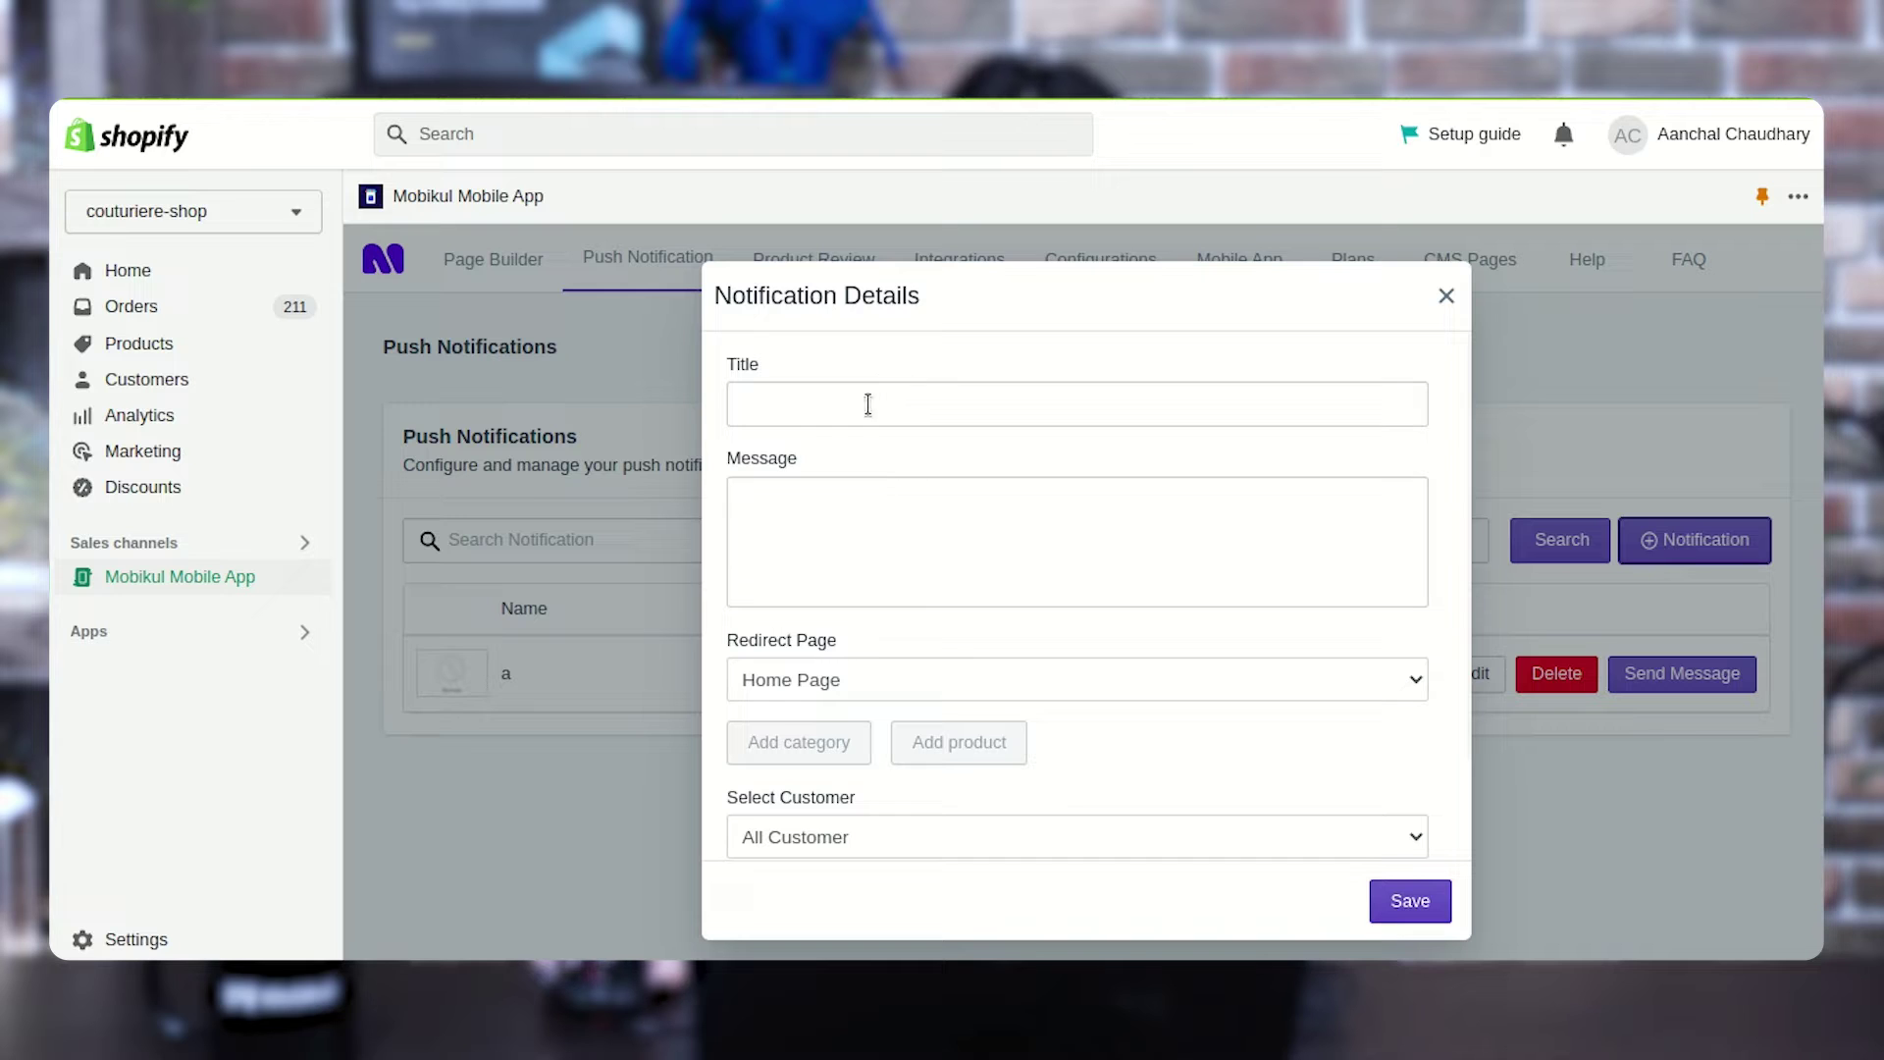
pyautogui.scroll(-2, 801, 439)
pyautogui.scroll(2, 803, 441)
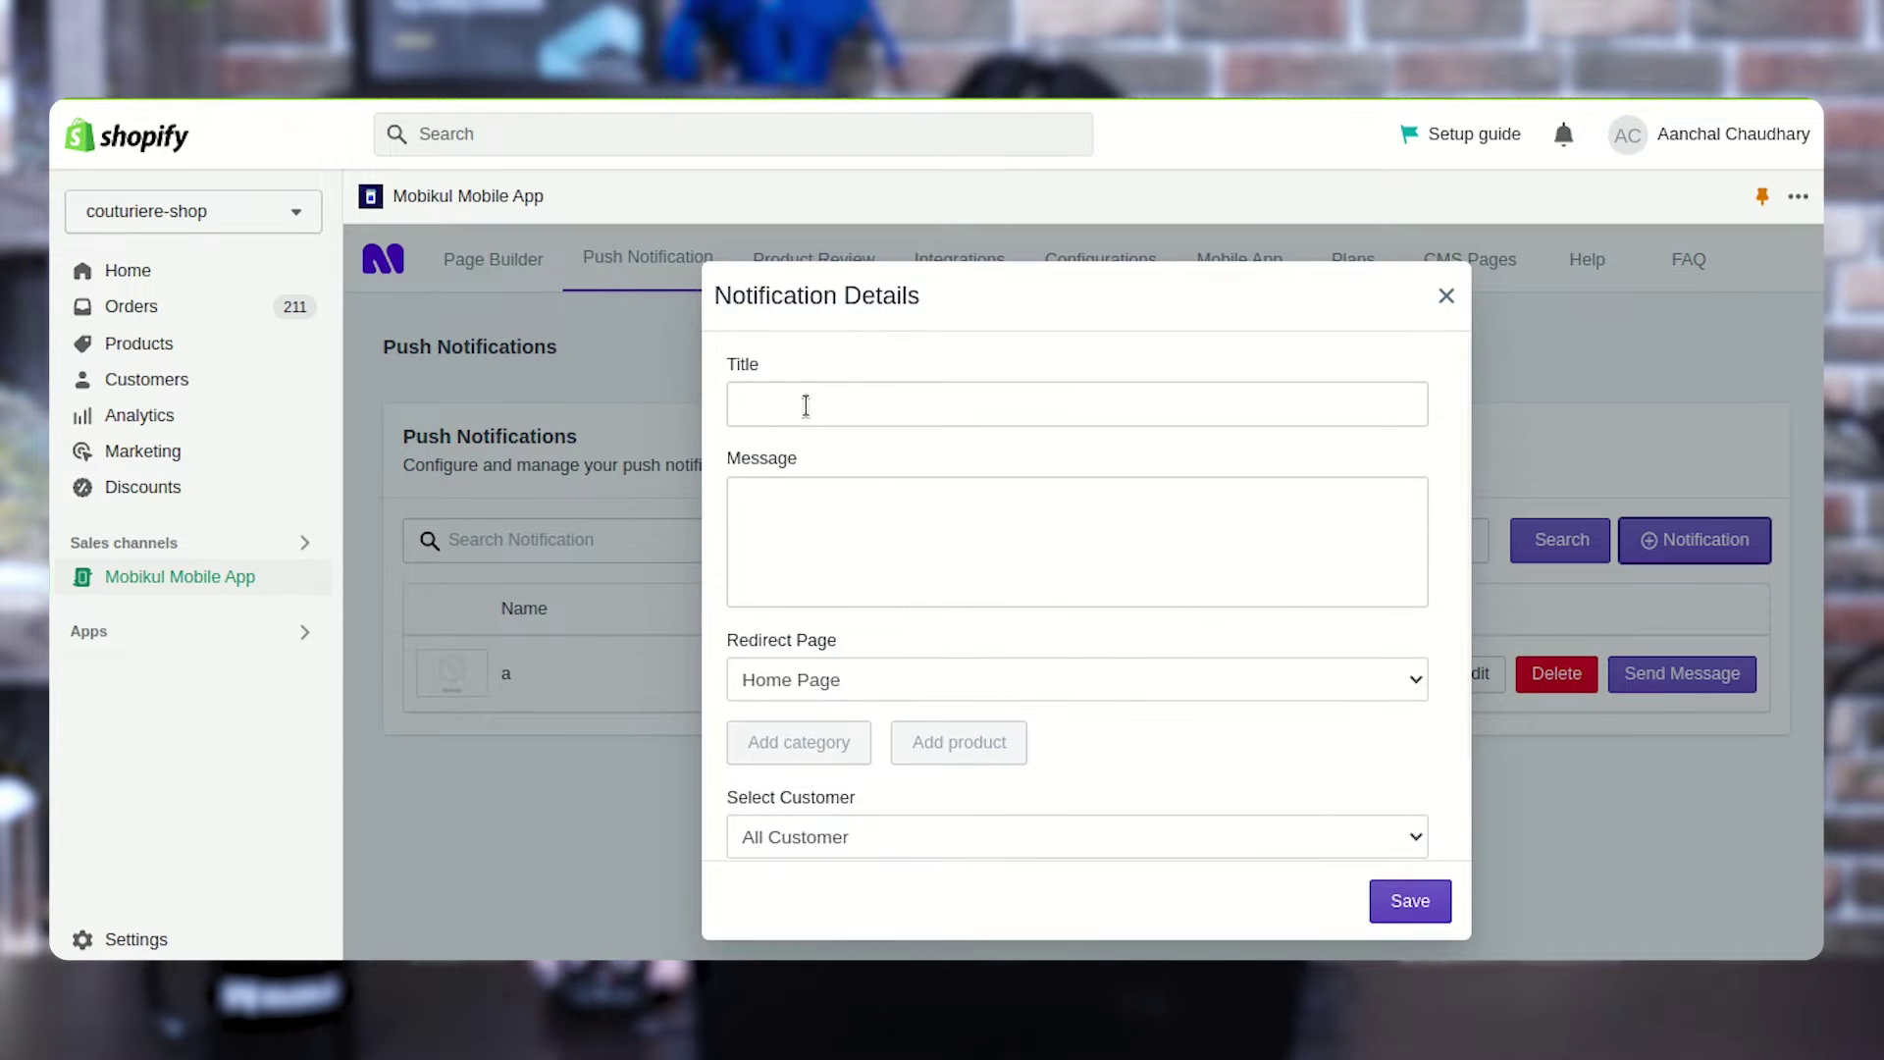
pyautogui.click(806, 405)
pyautogui.click(823, 575)
pyautogui.scroll(-3, 827, 555)
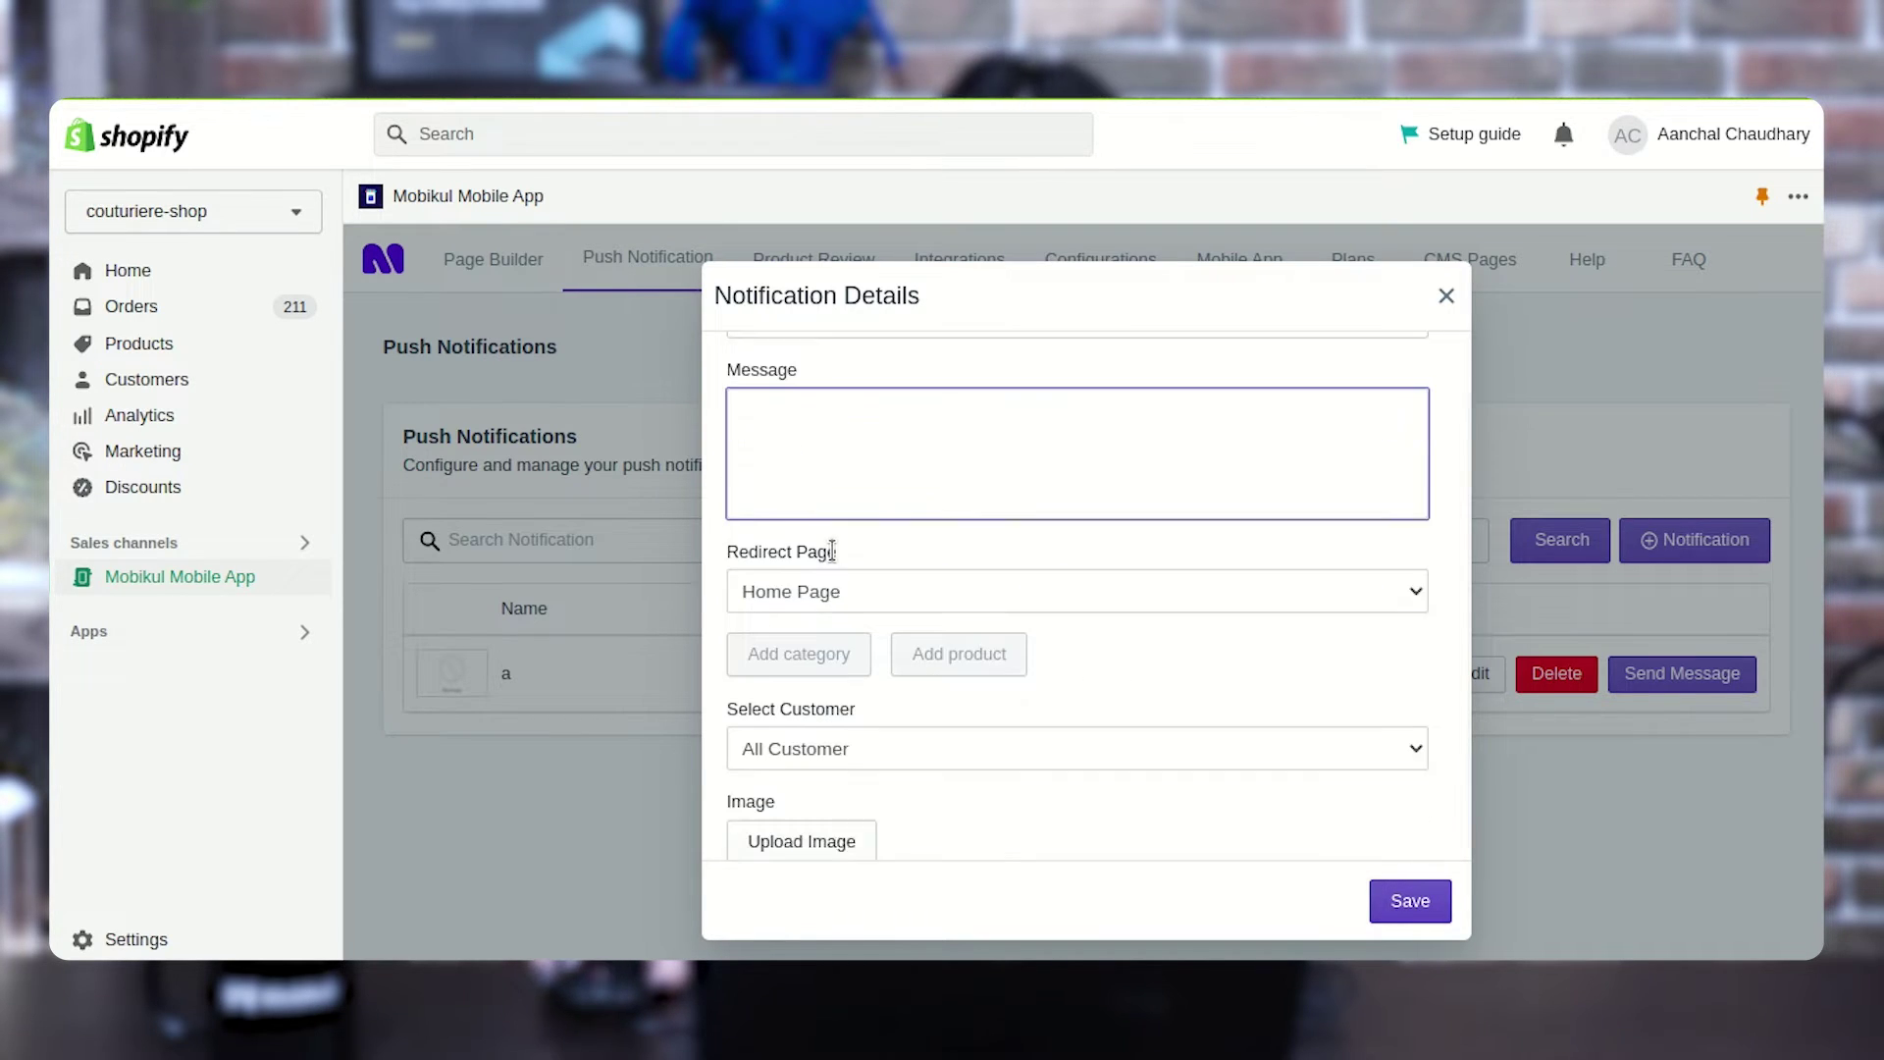
pyautogui.scroll(1, 825, 429)
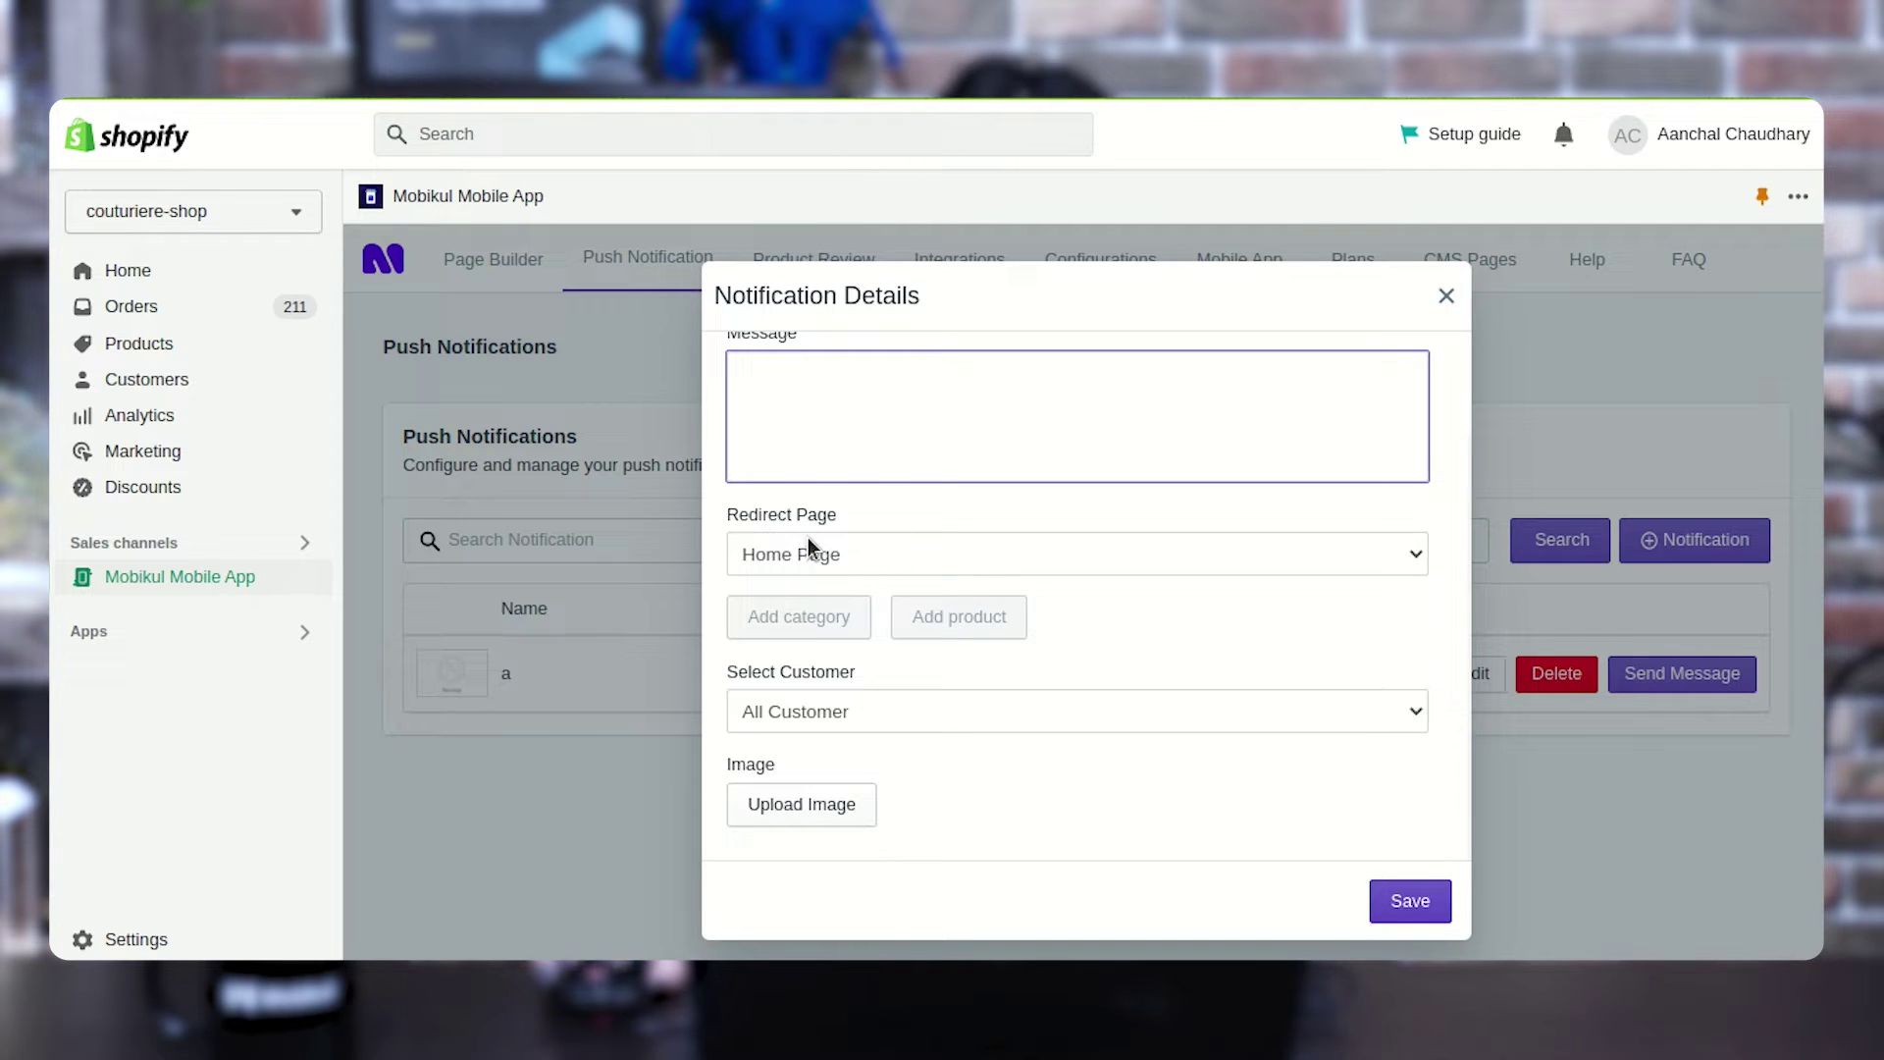
# Examine the Redirect Page and Select Customer options in the new notification's details.
pyautogui.click(969, 567)
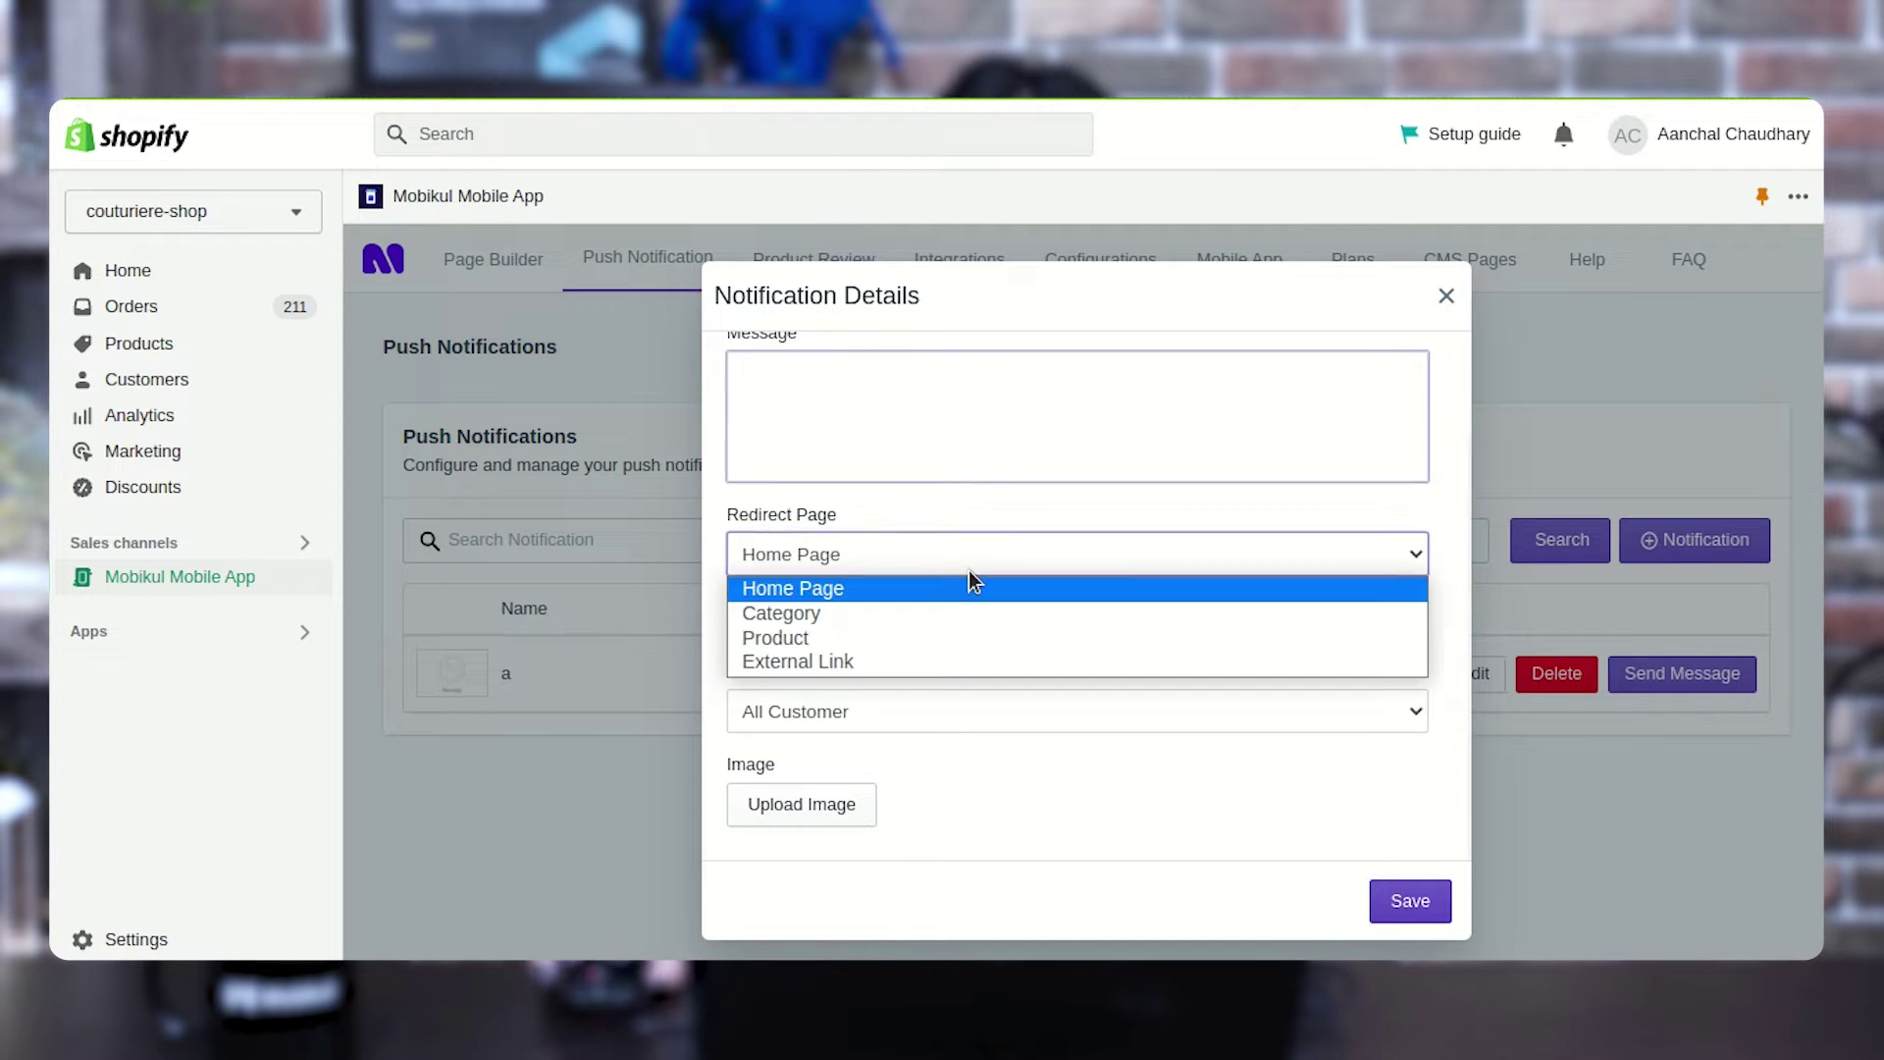
pyautogui.click(875, 561)
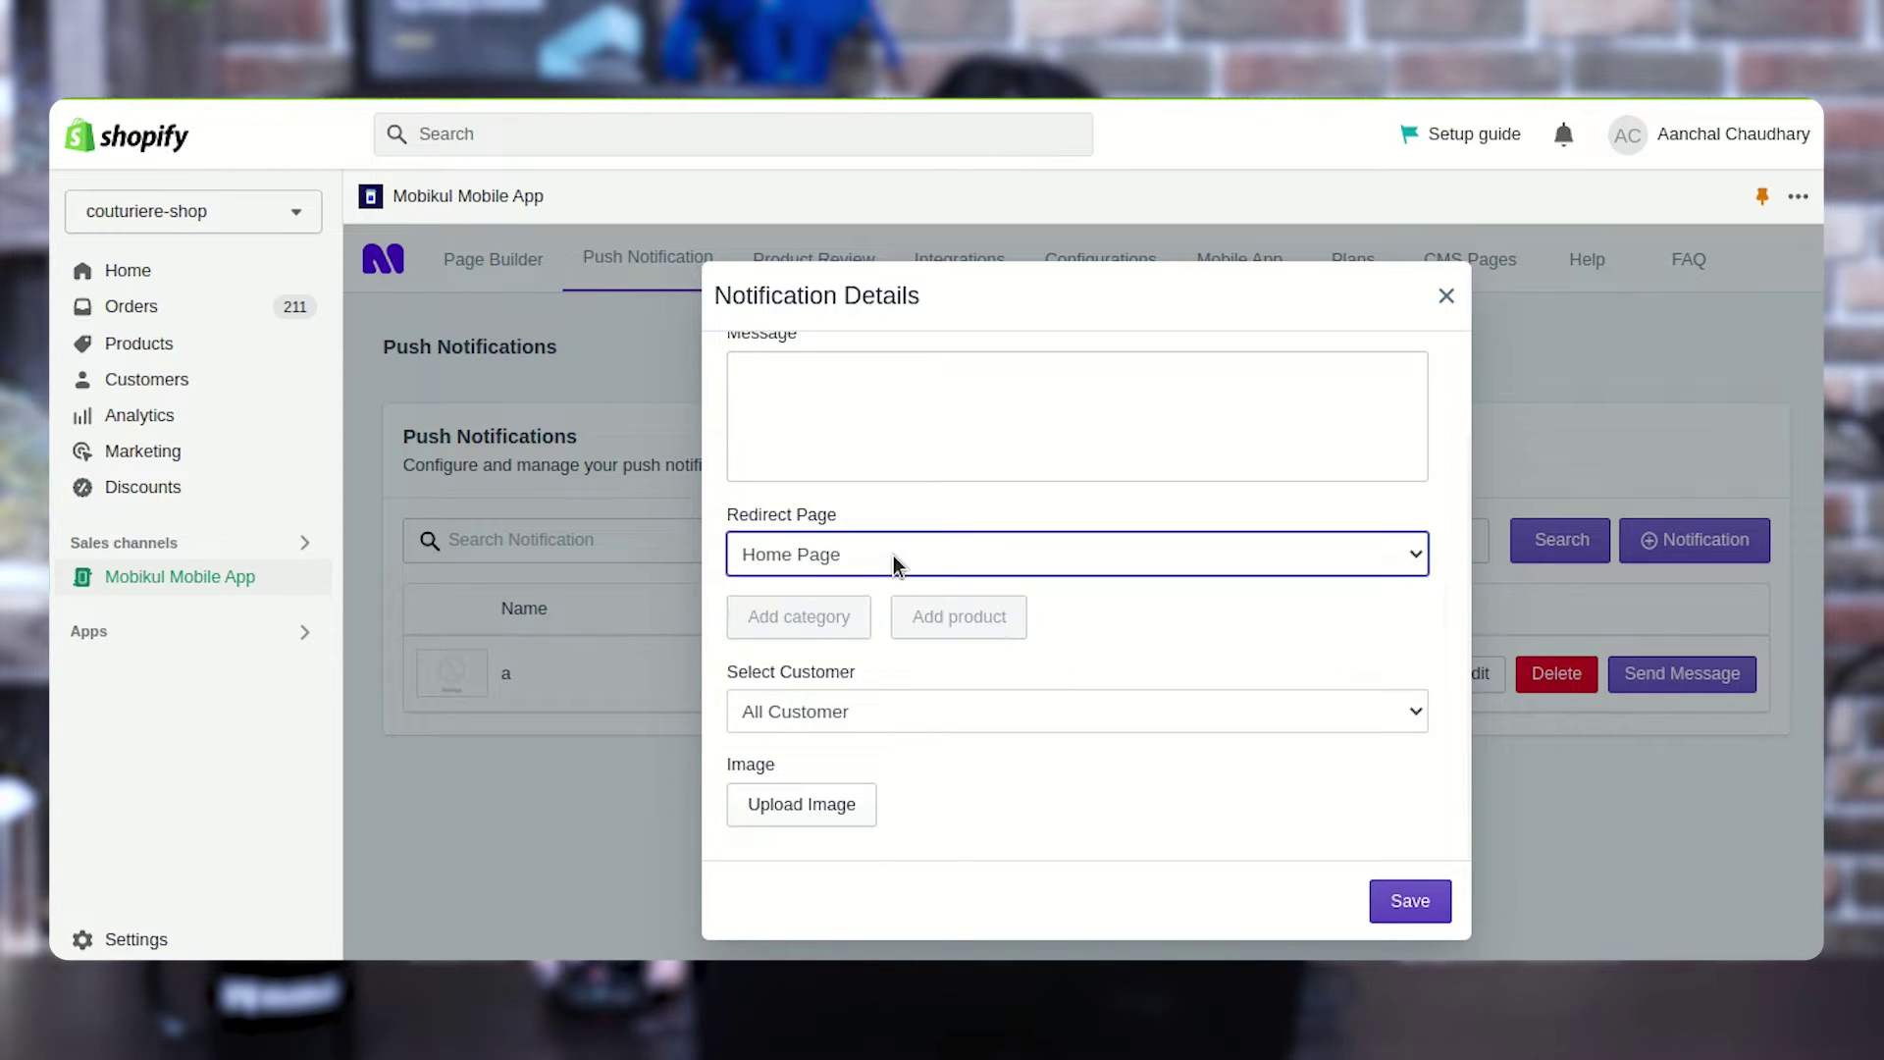
pyautogui.click(966, 710)
pyautogui.click(969, 710)
pyautogui.click(944, 716)
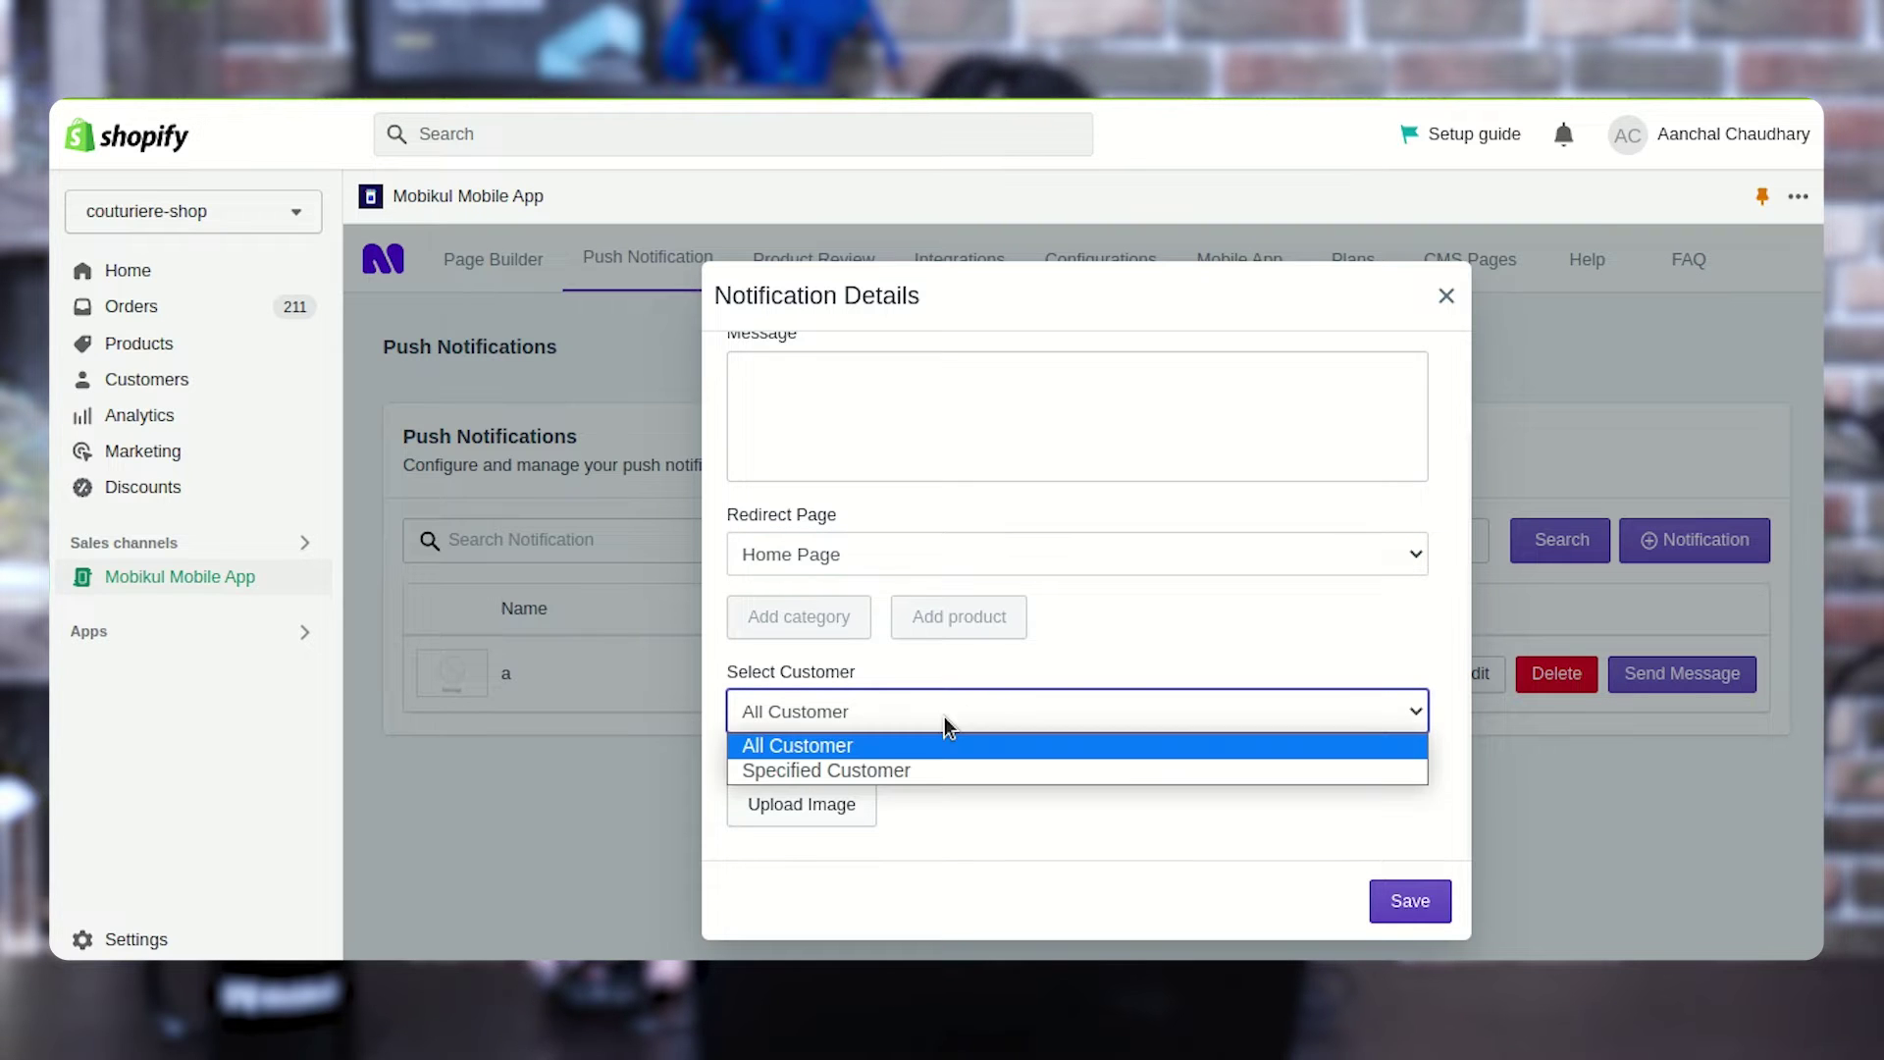
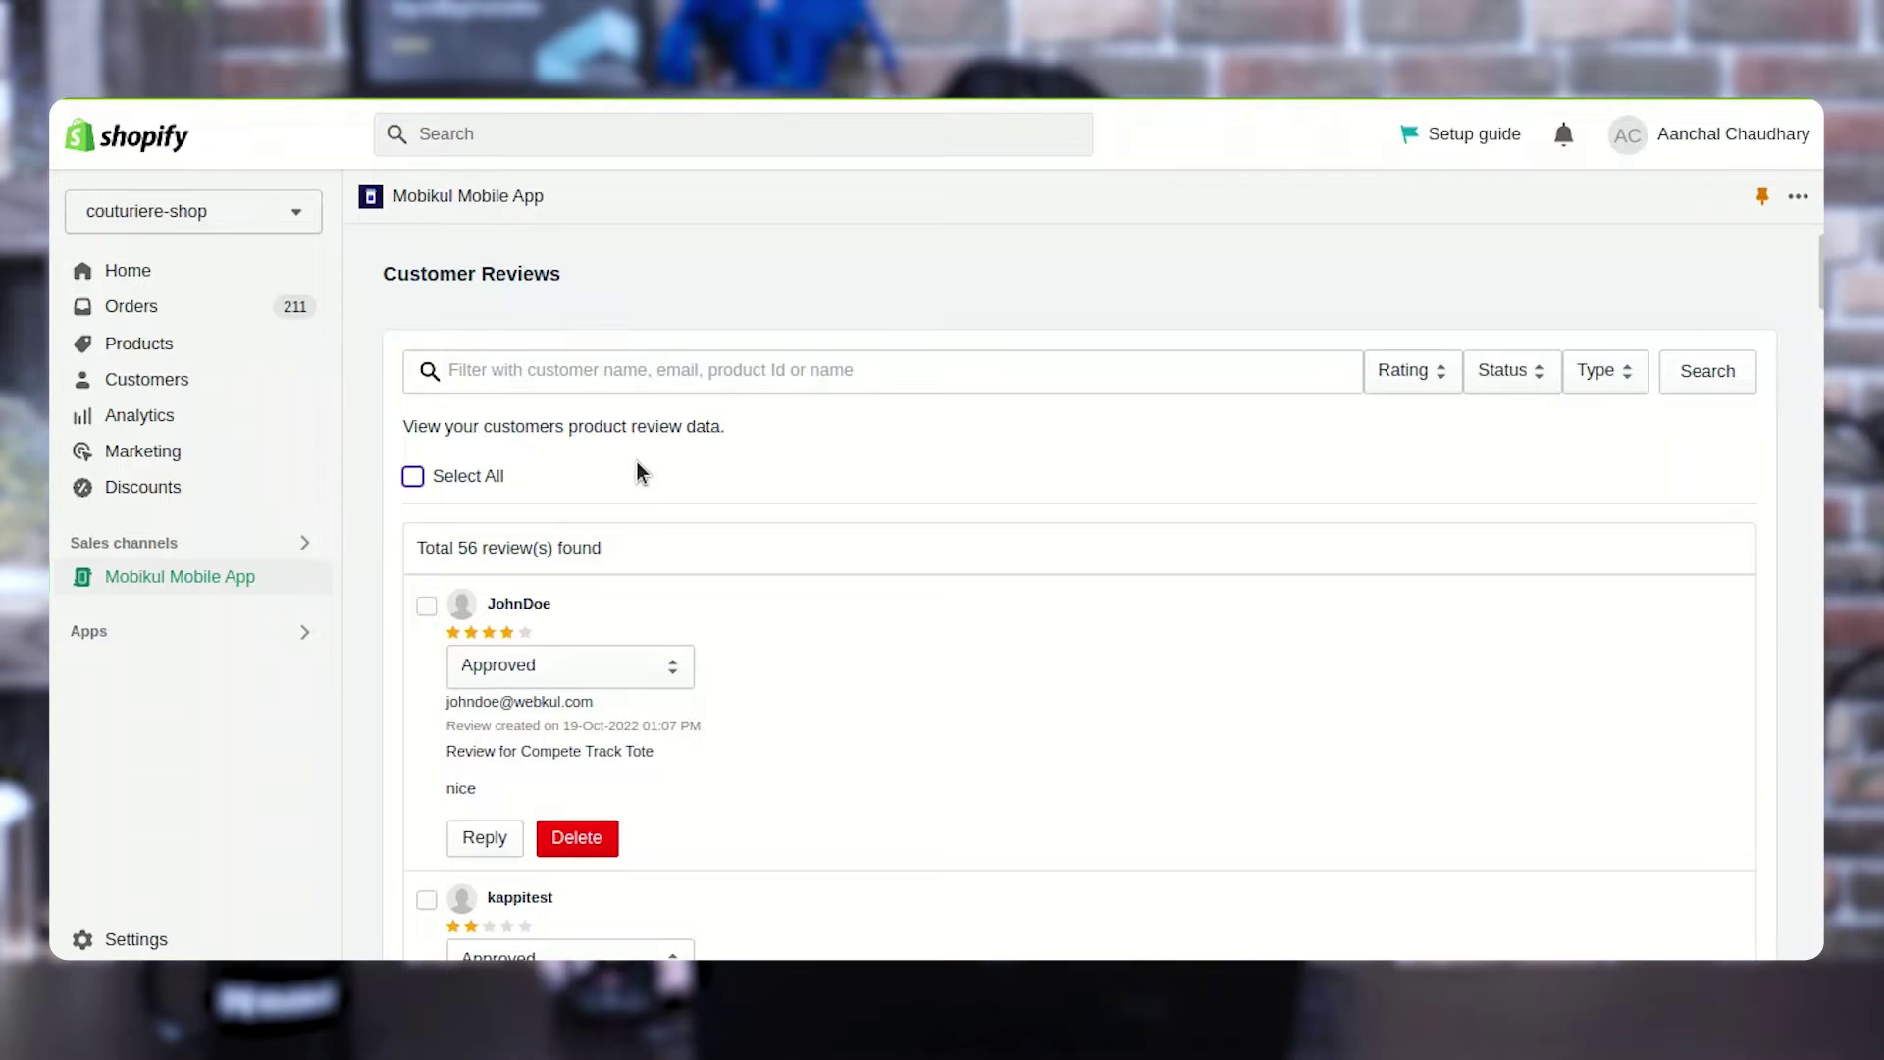
# Look over the Customer Reviews page, including its filters and the first reviews.
pyautogui.scroll(1, 638, 457)
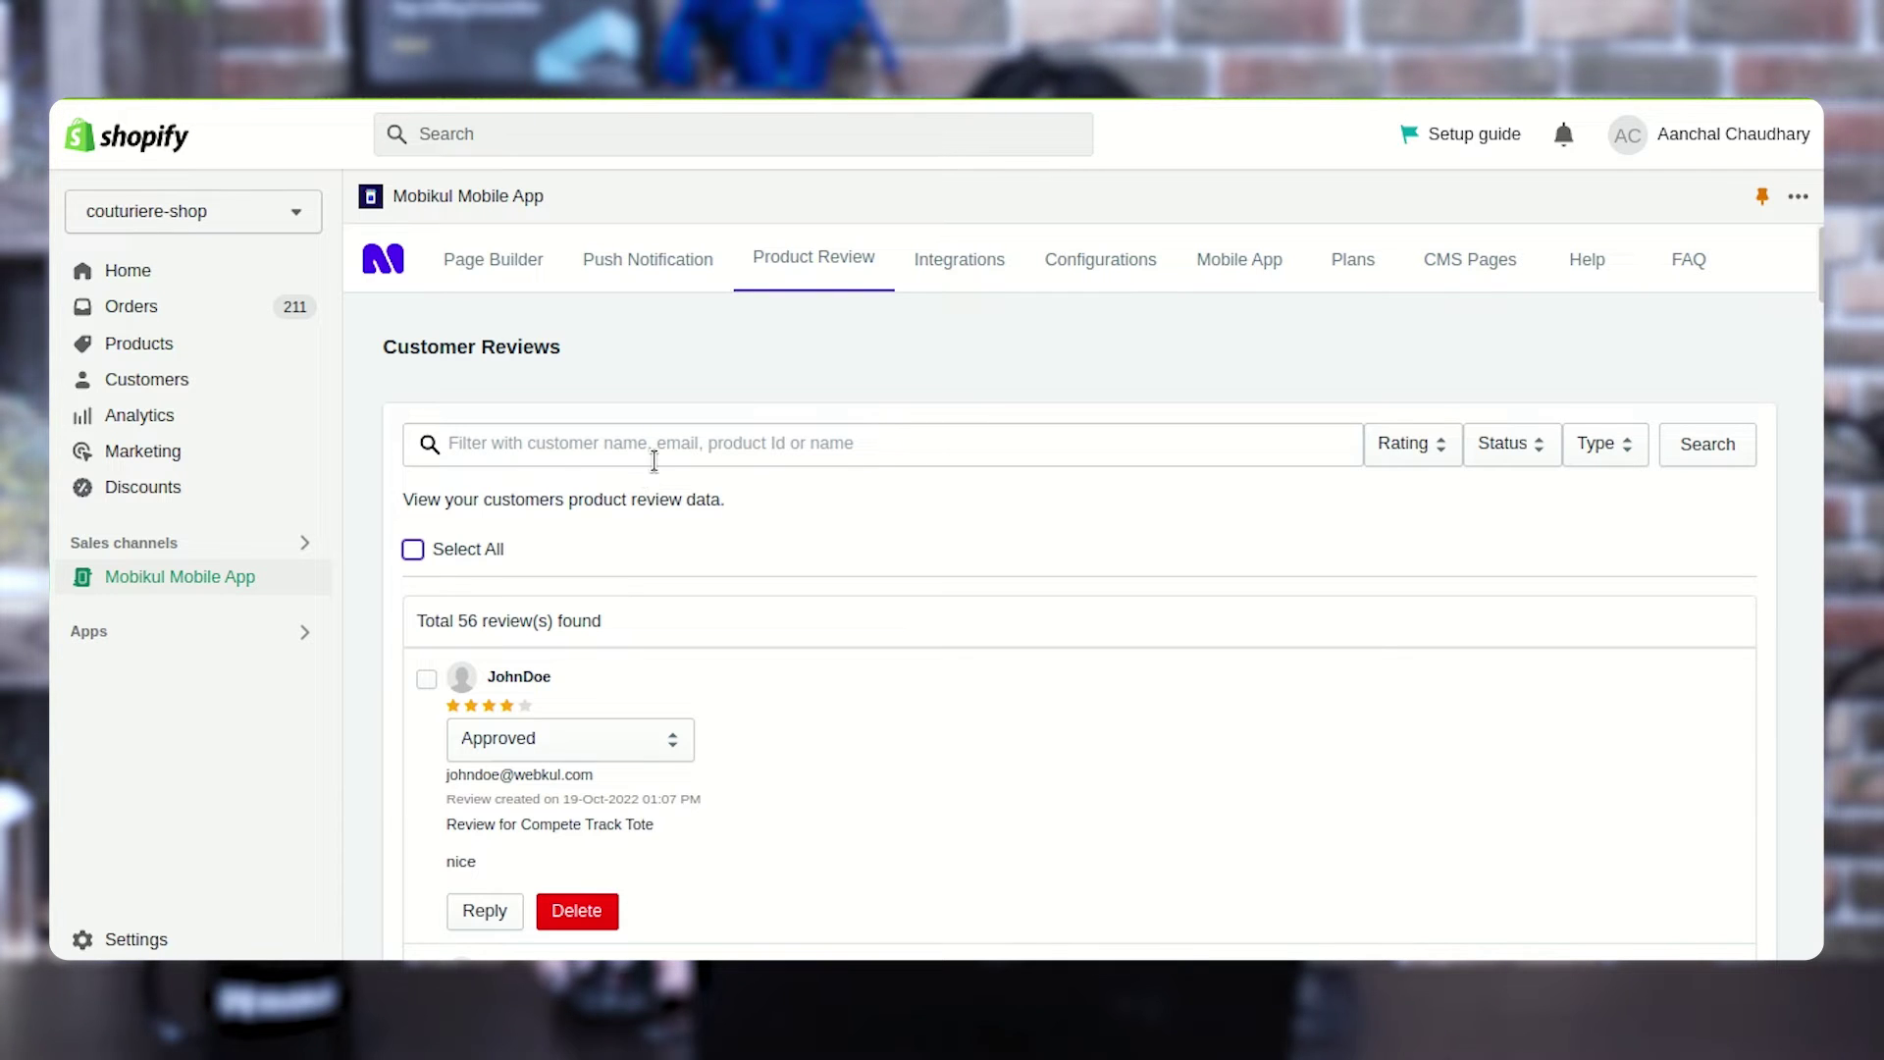
pyautogui.scroll(-1, 628, 510)
pyautogui.scroll(1, 579, 550)
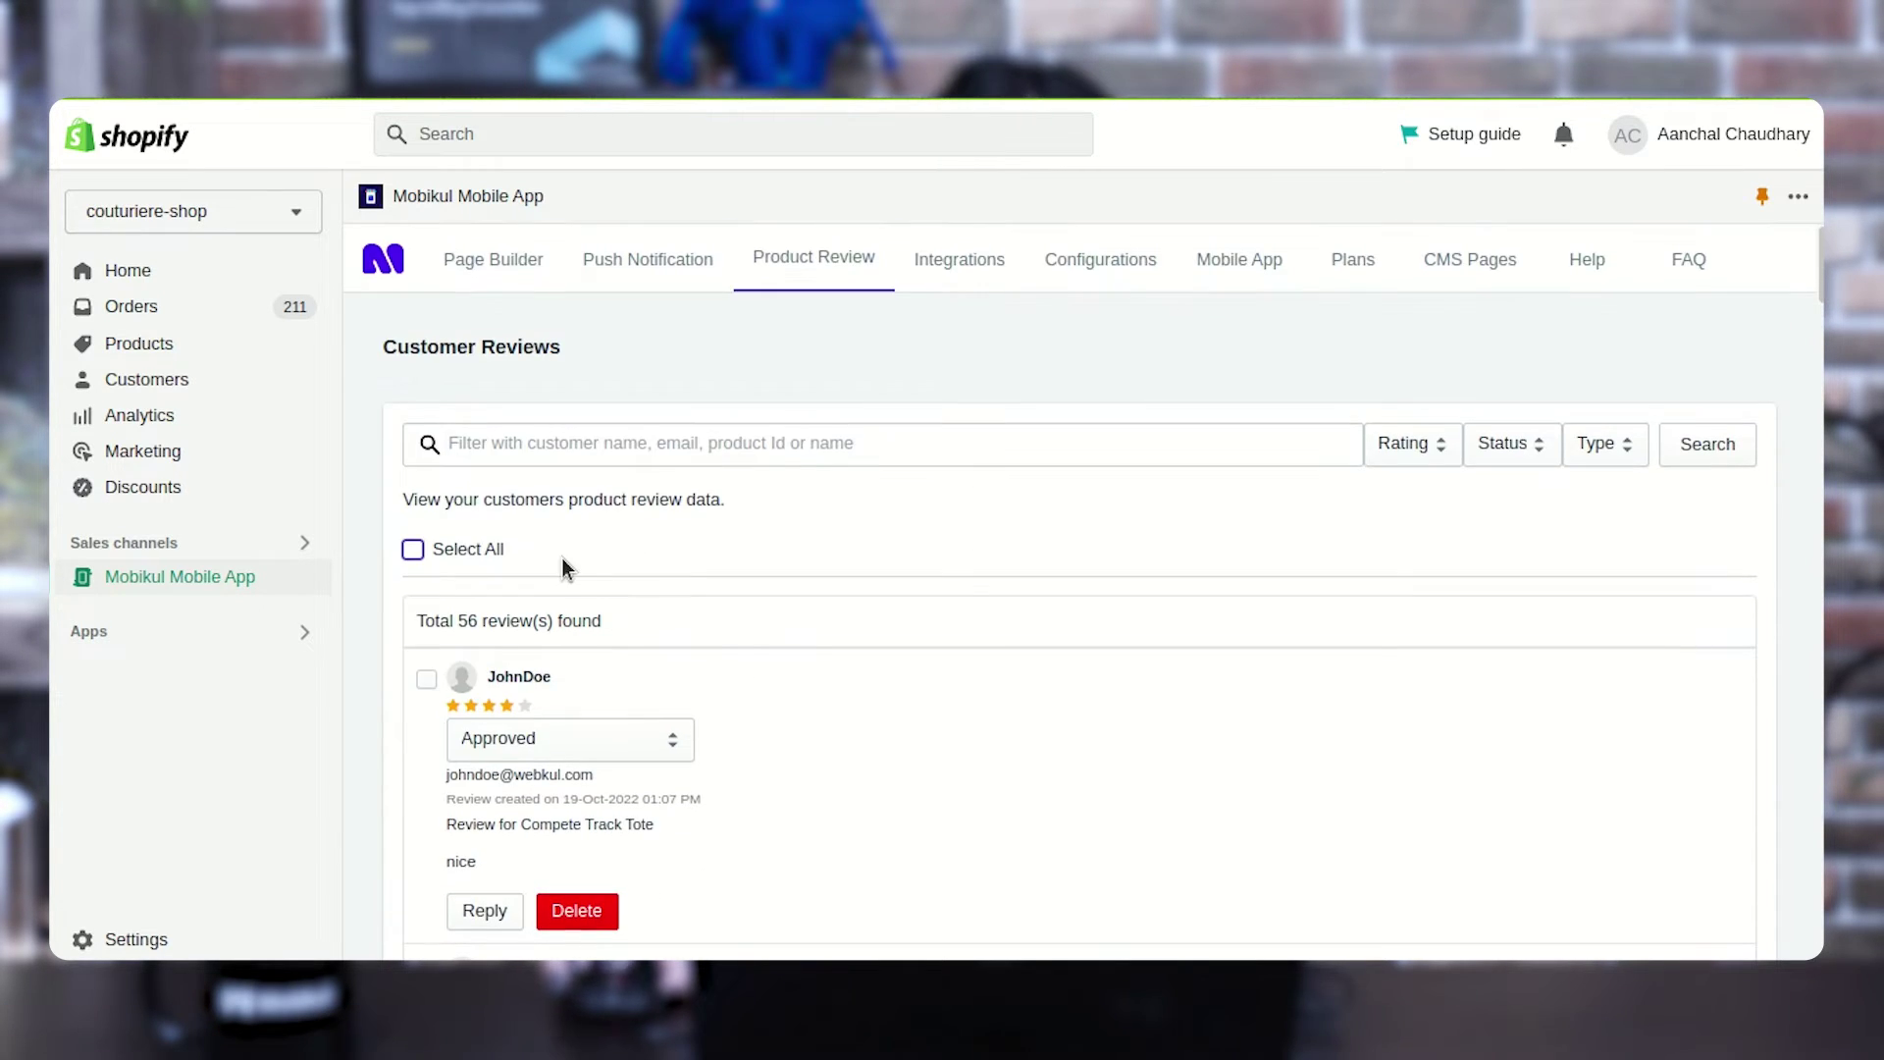
pyautogui.scroll(-1, 586, 547)
pyautogui.scroll(-1, 653, 658)
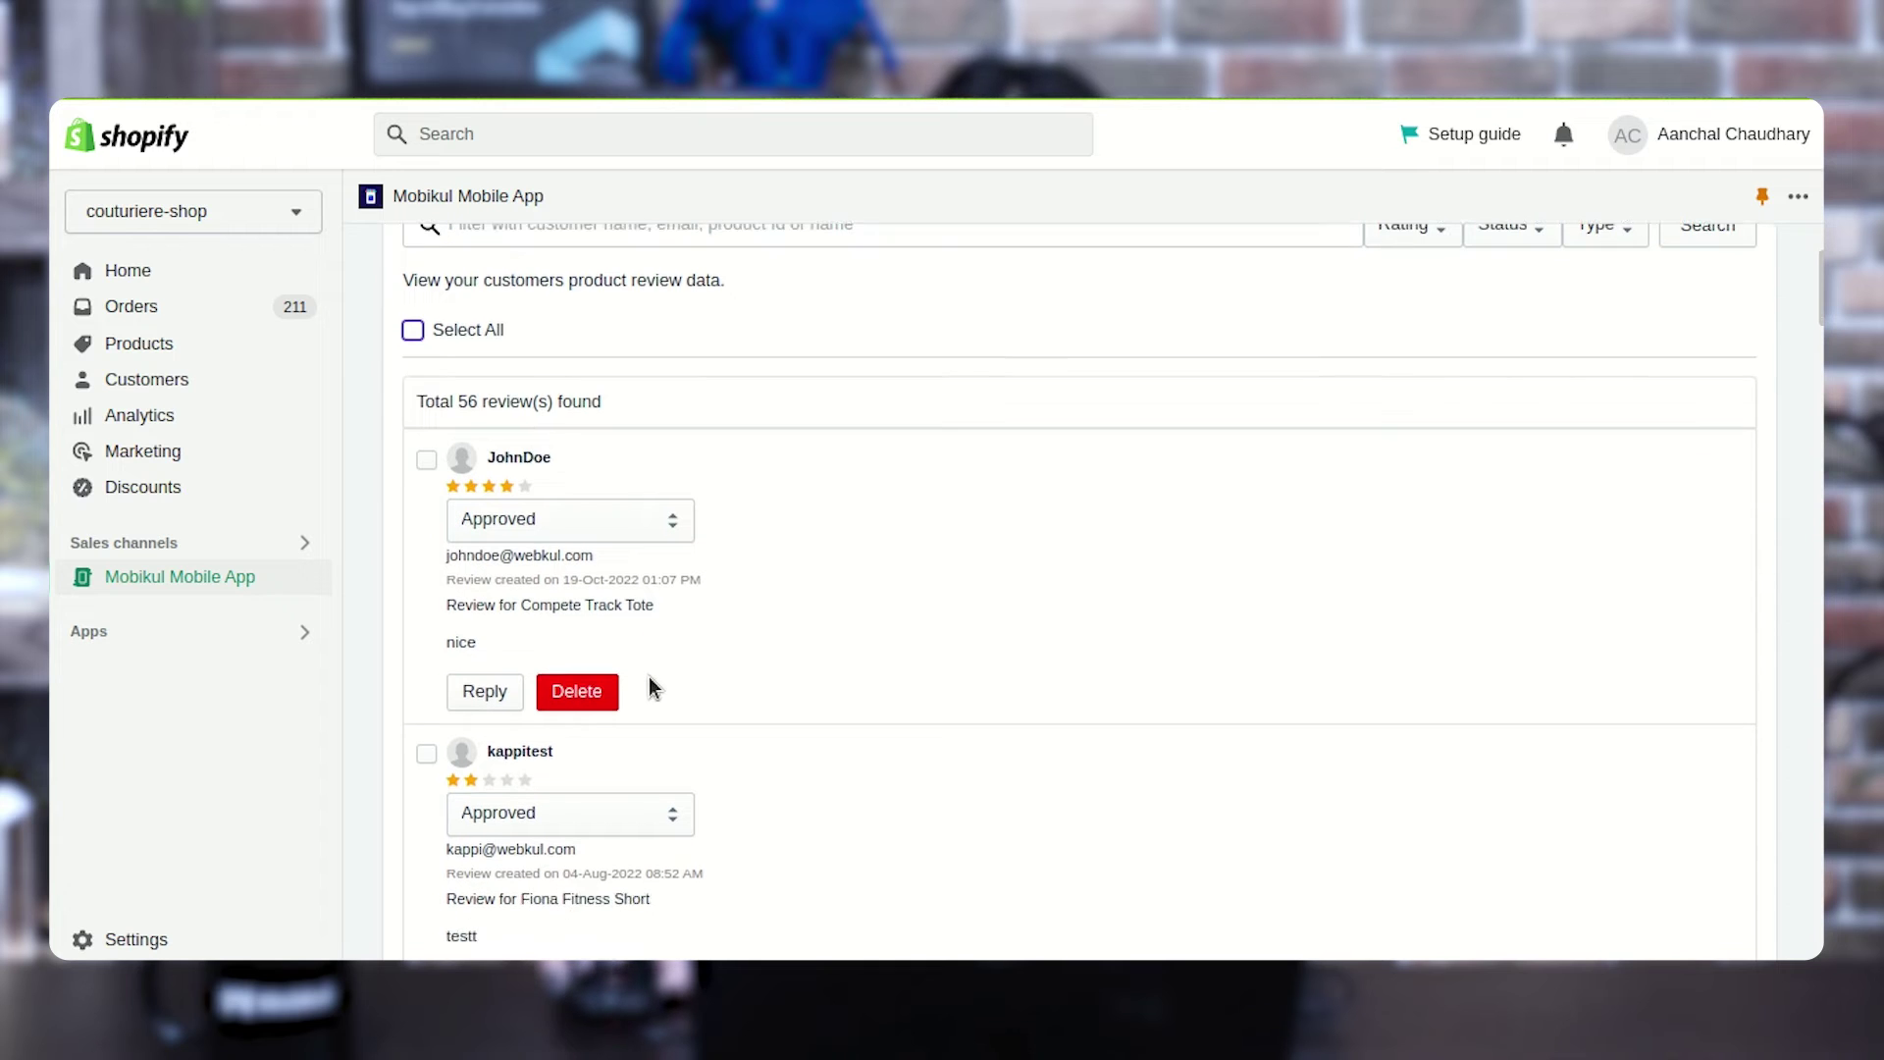
pyautogui.scroll(2, 589, 609)
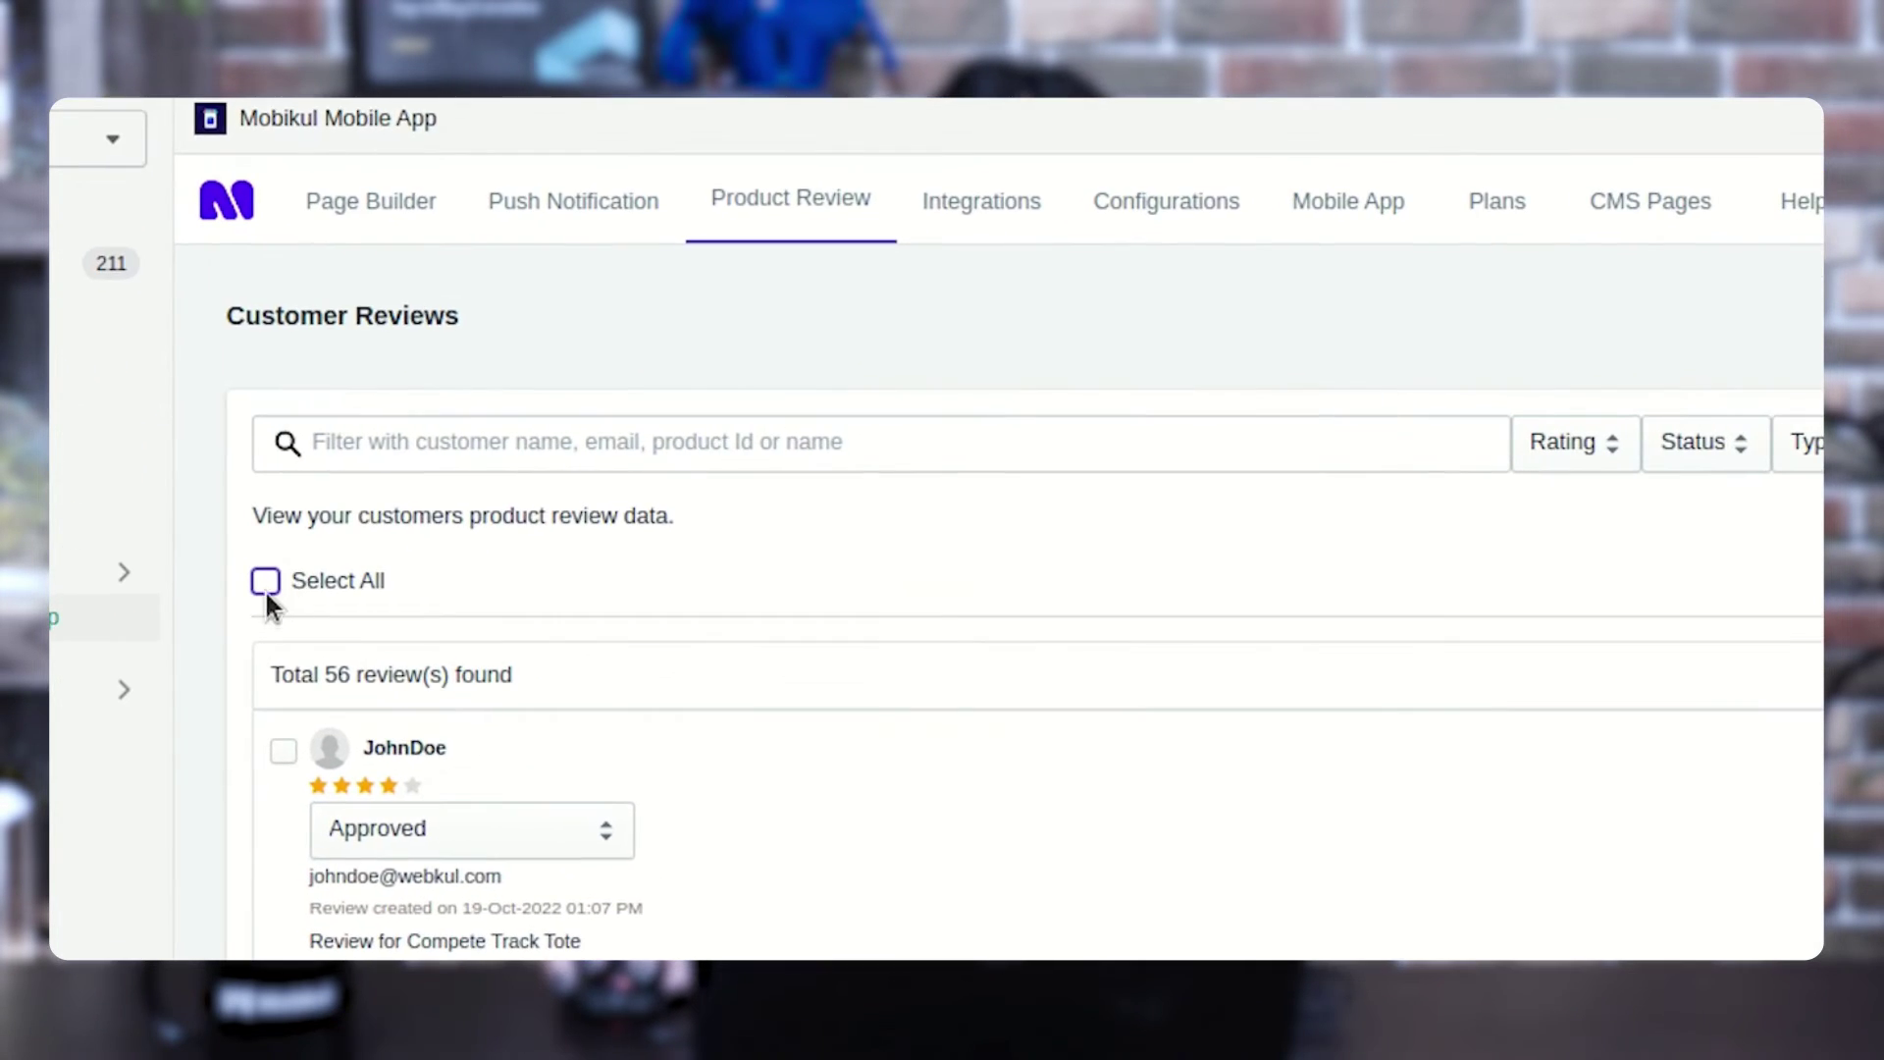
# Select all customer reviews to see the available bulk actions, and clear the selection.
pyautogui.click(265, 581)
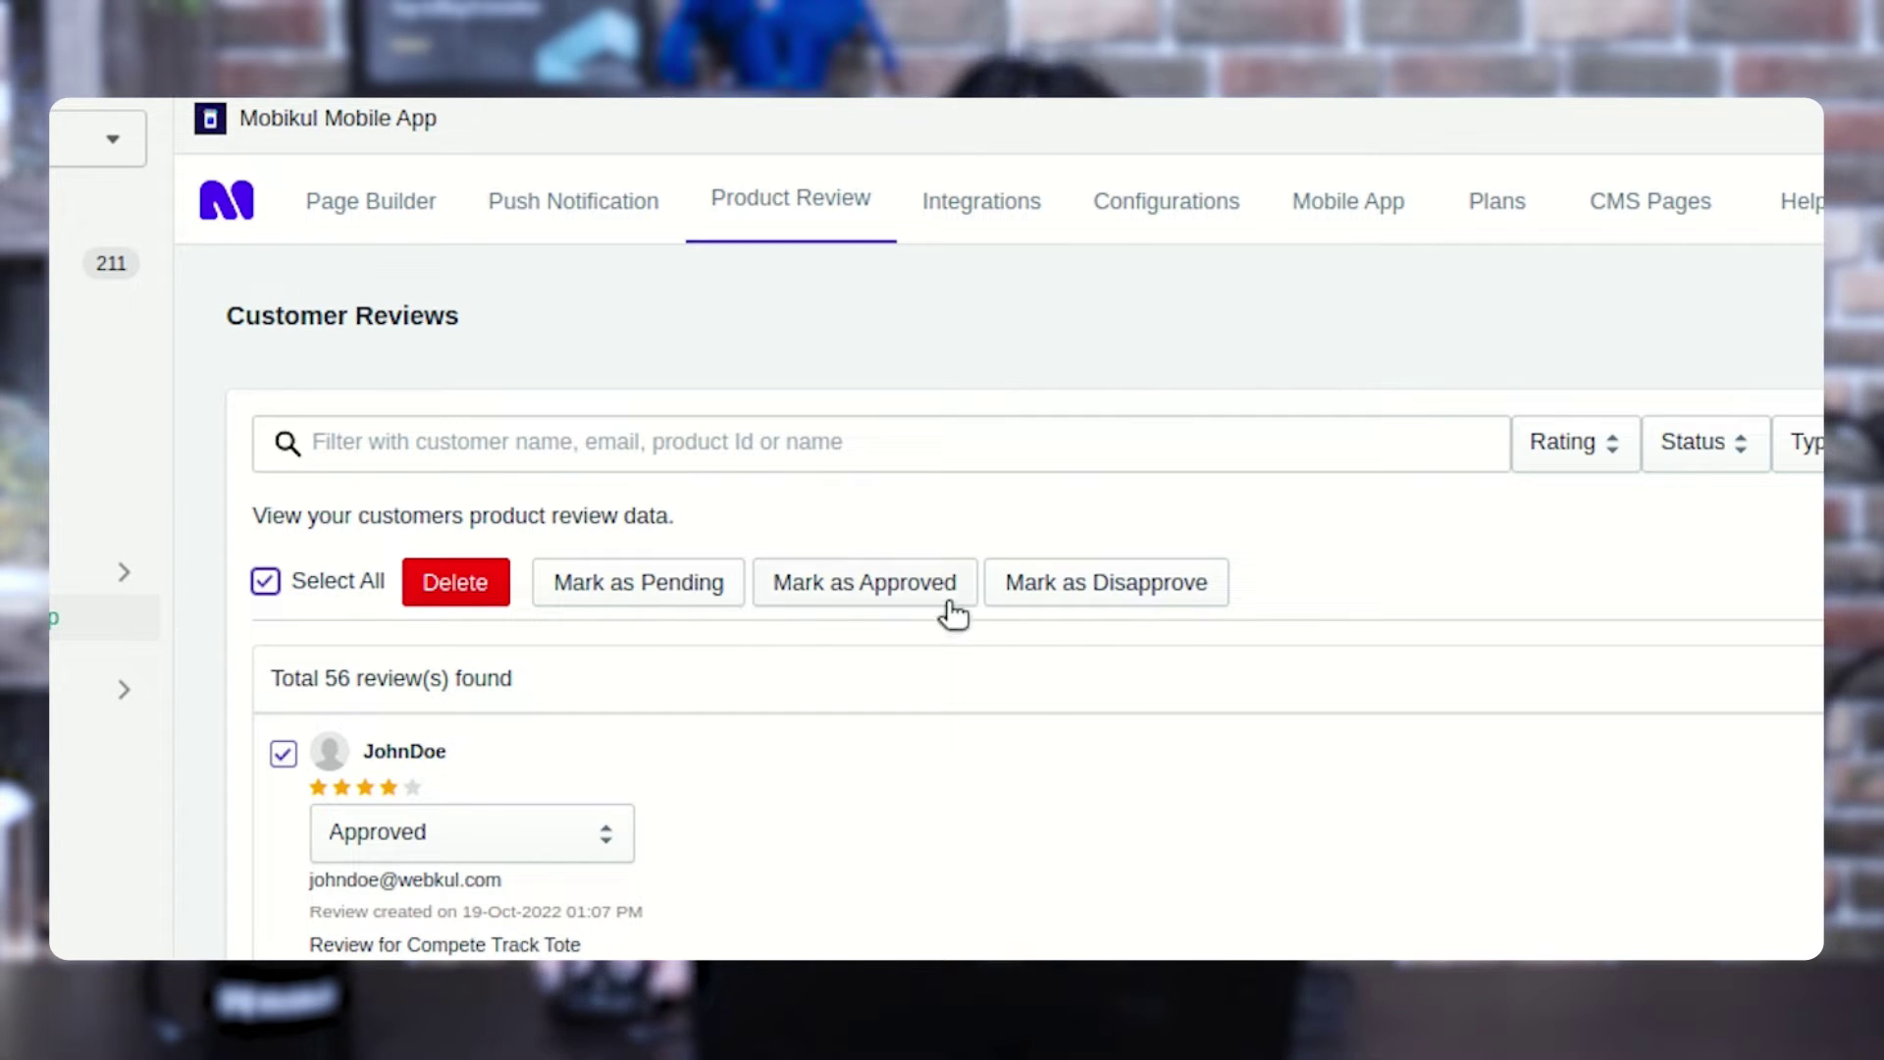
pyautogui.scroll(-3, 1156, 660)
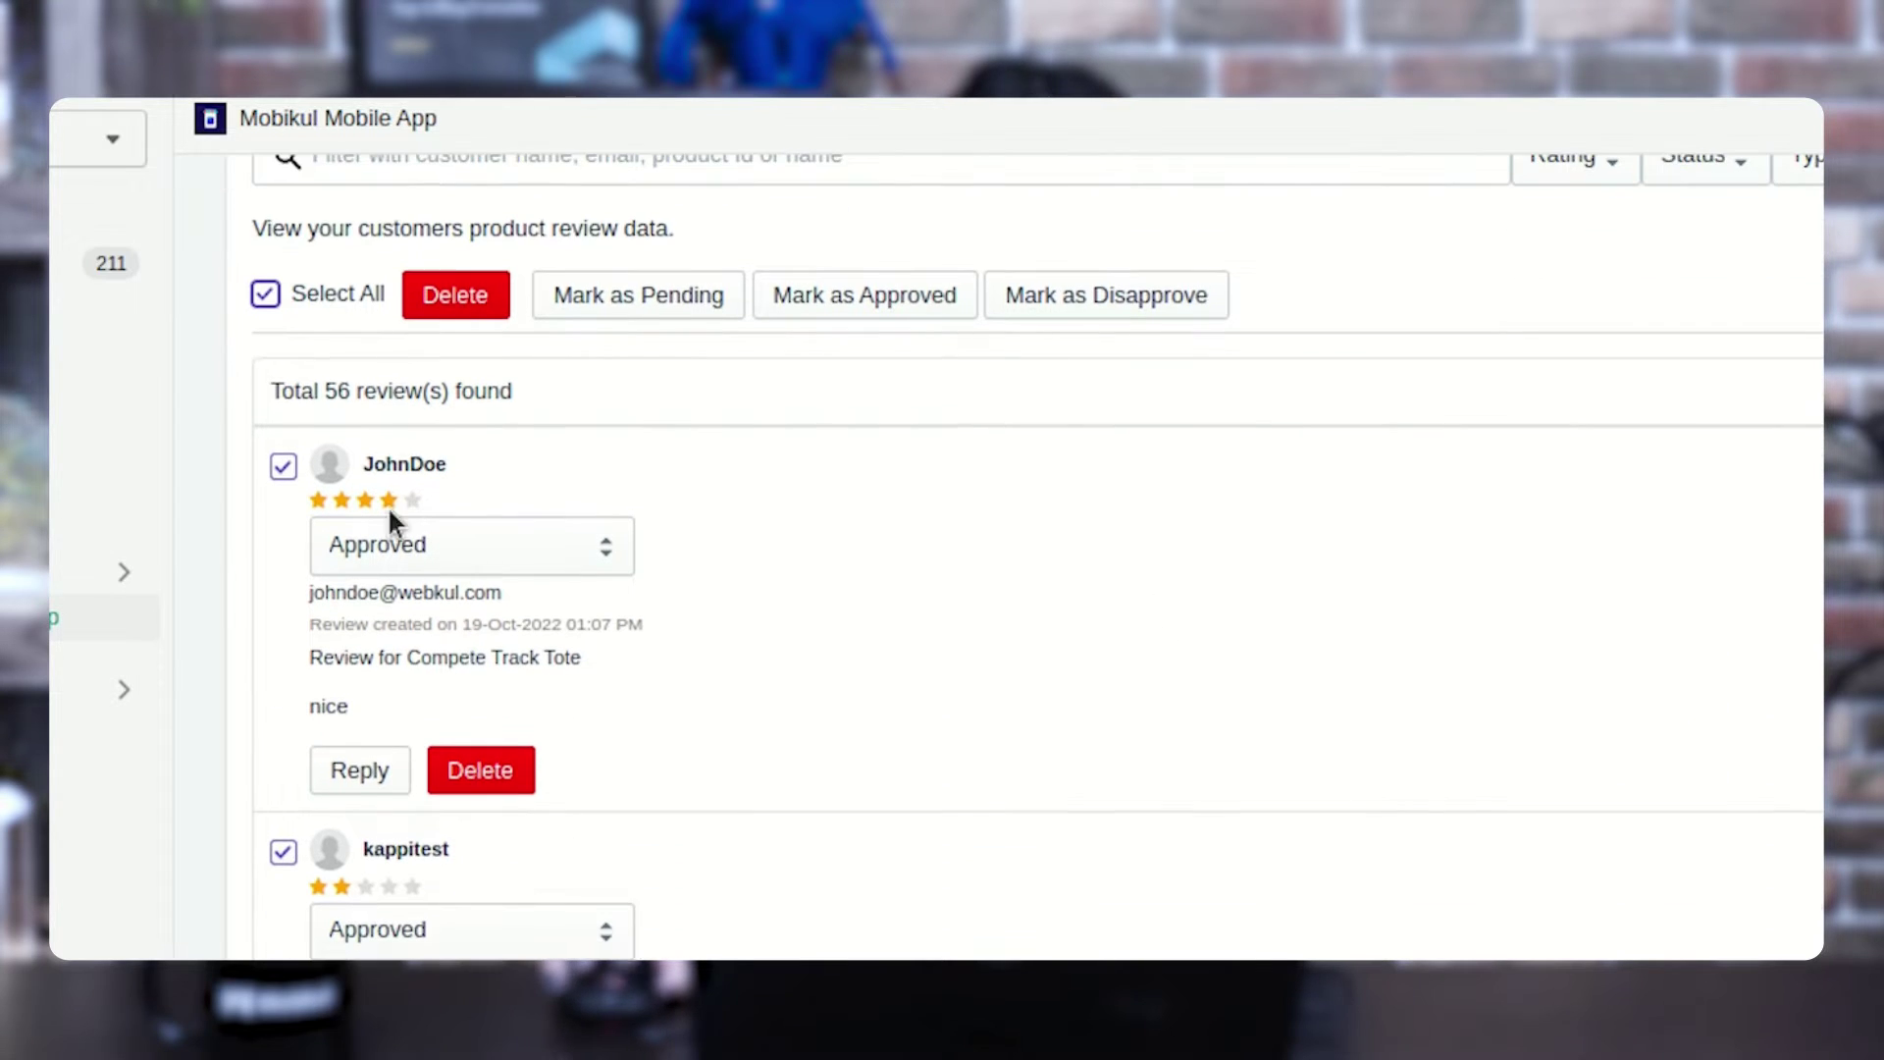
pyautogui.click(265, 294)
pyautogui.scroll(3, 769, 869)
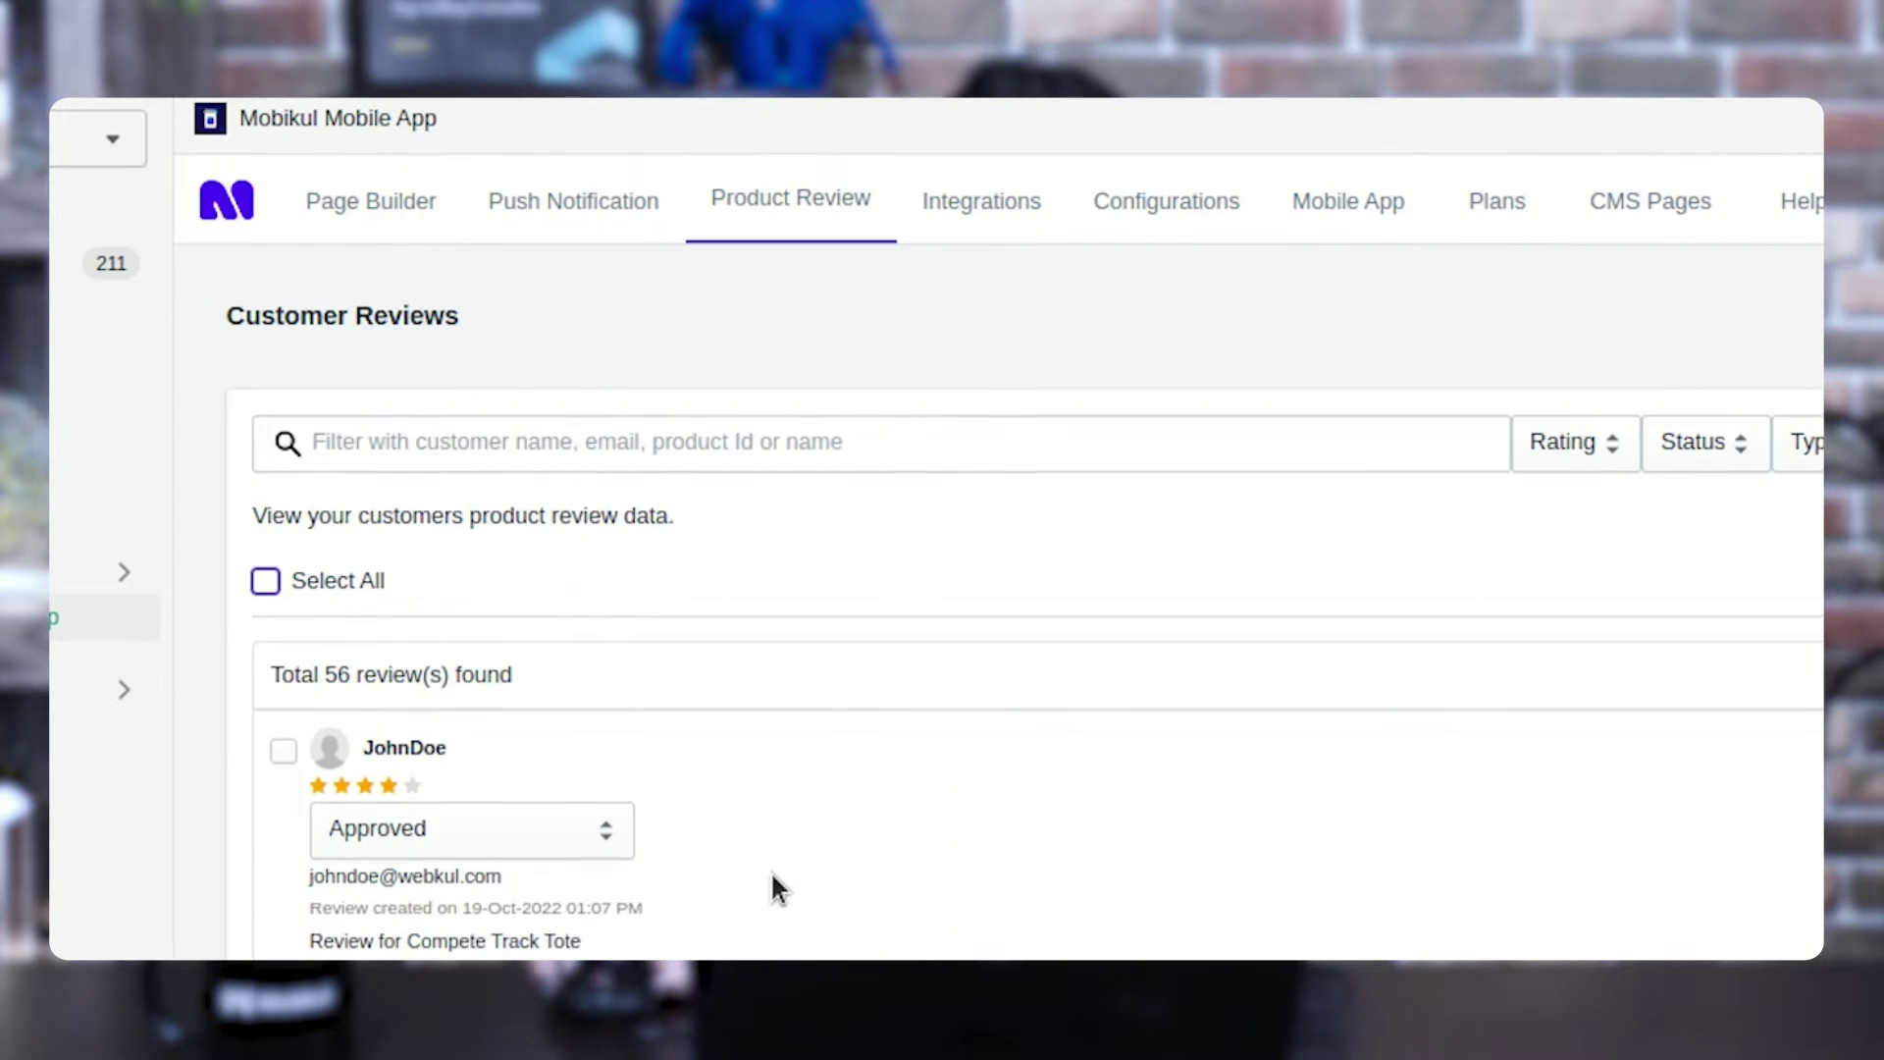
# Browse further through the customer reviews to examine their status, reply and delete options.
pyautogui.scroll(-10, 773, 868)
pyautogui.scroll(1, 628, 828)
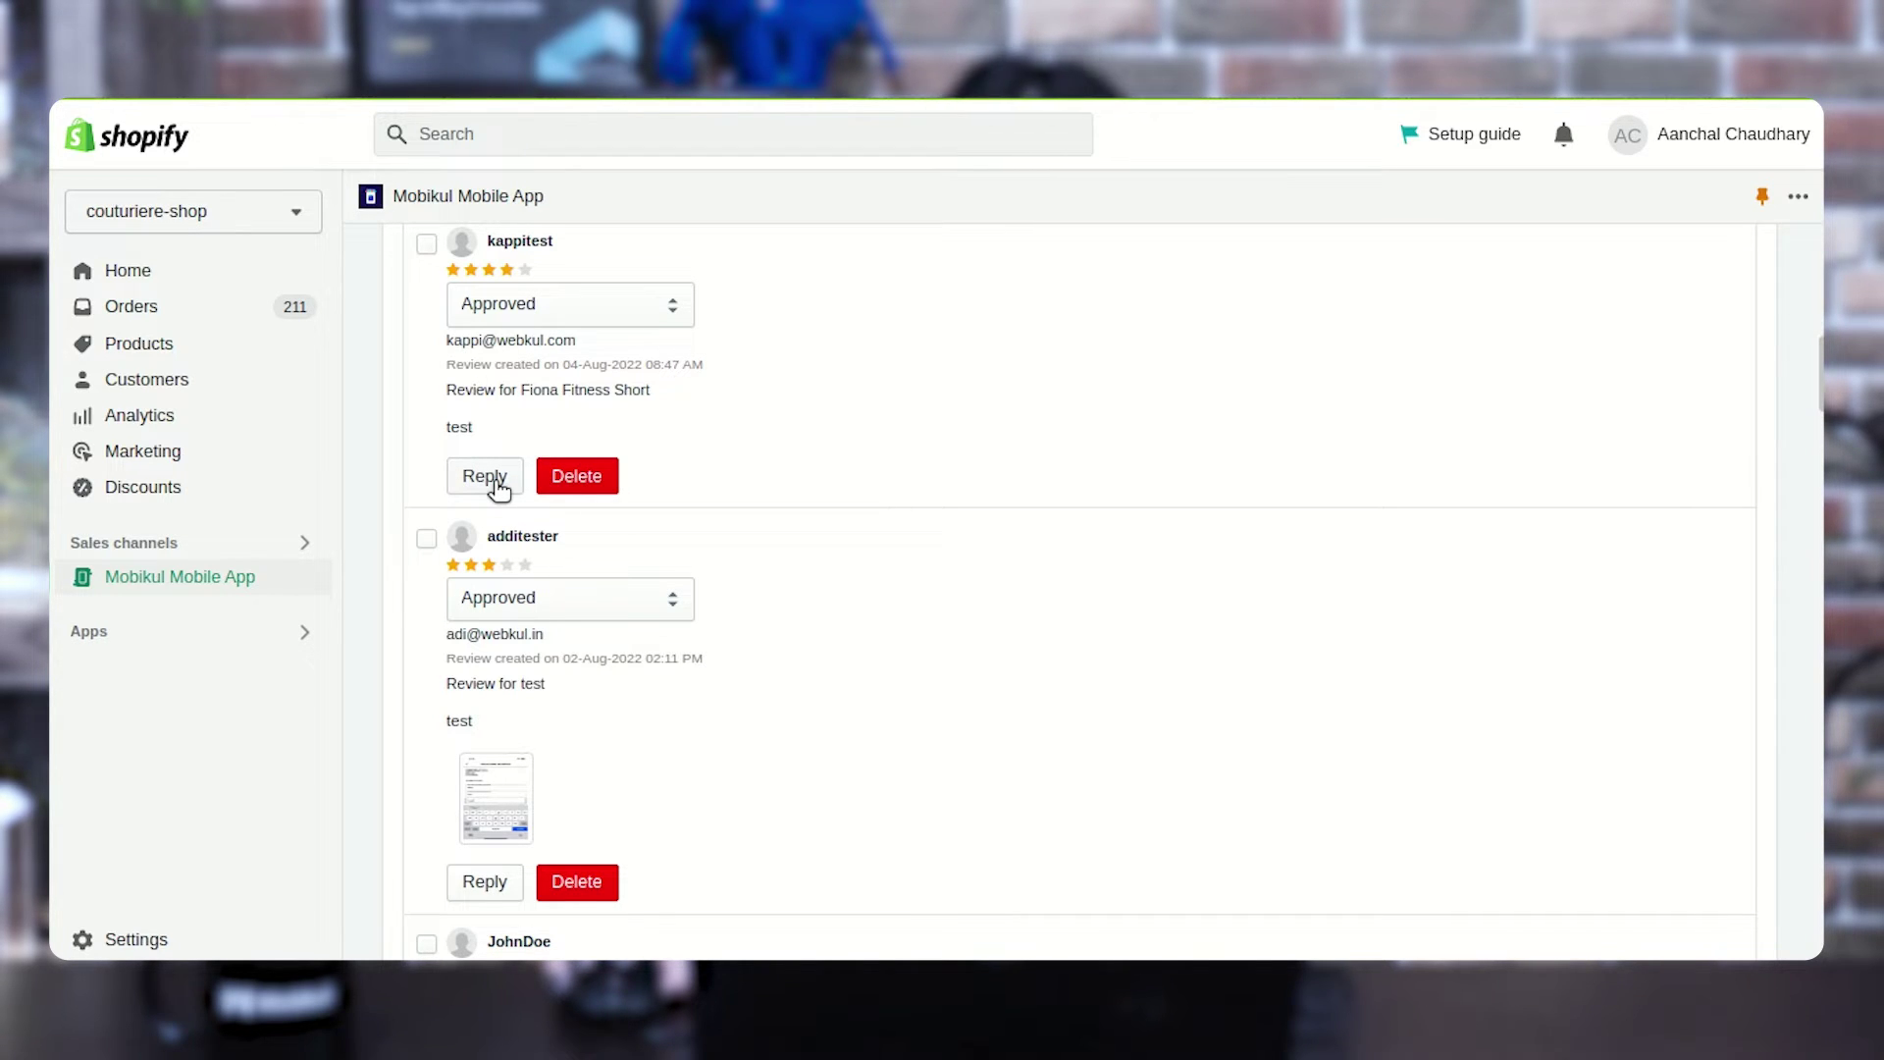
pyautogui.scroll(10, 665, 550)
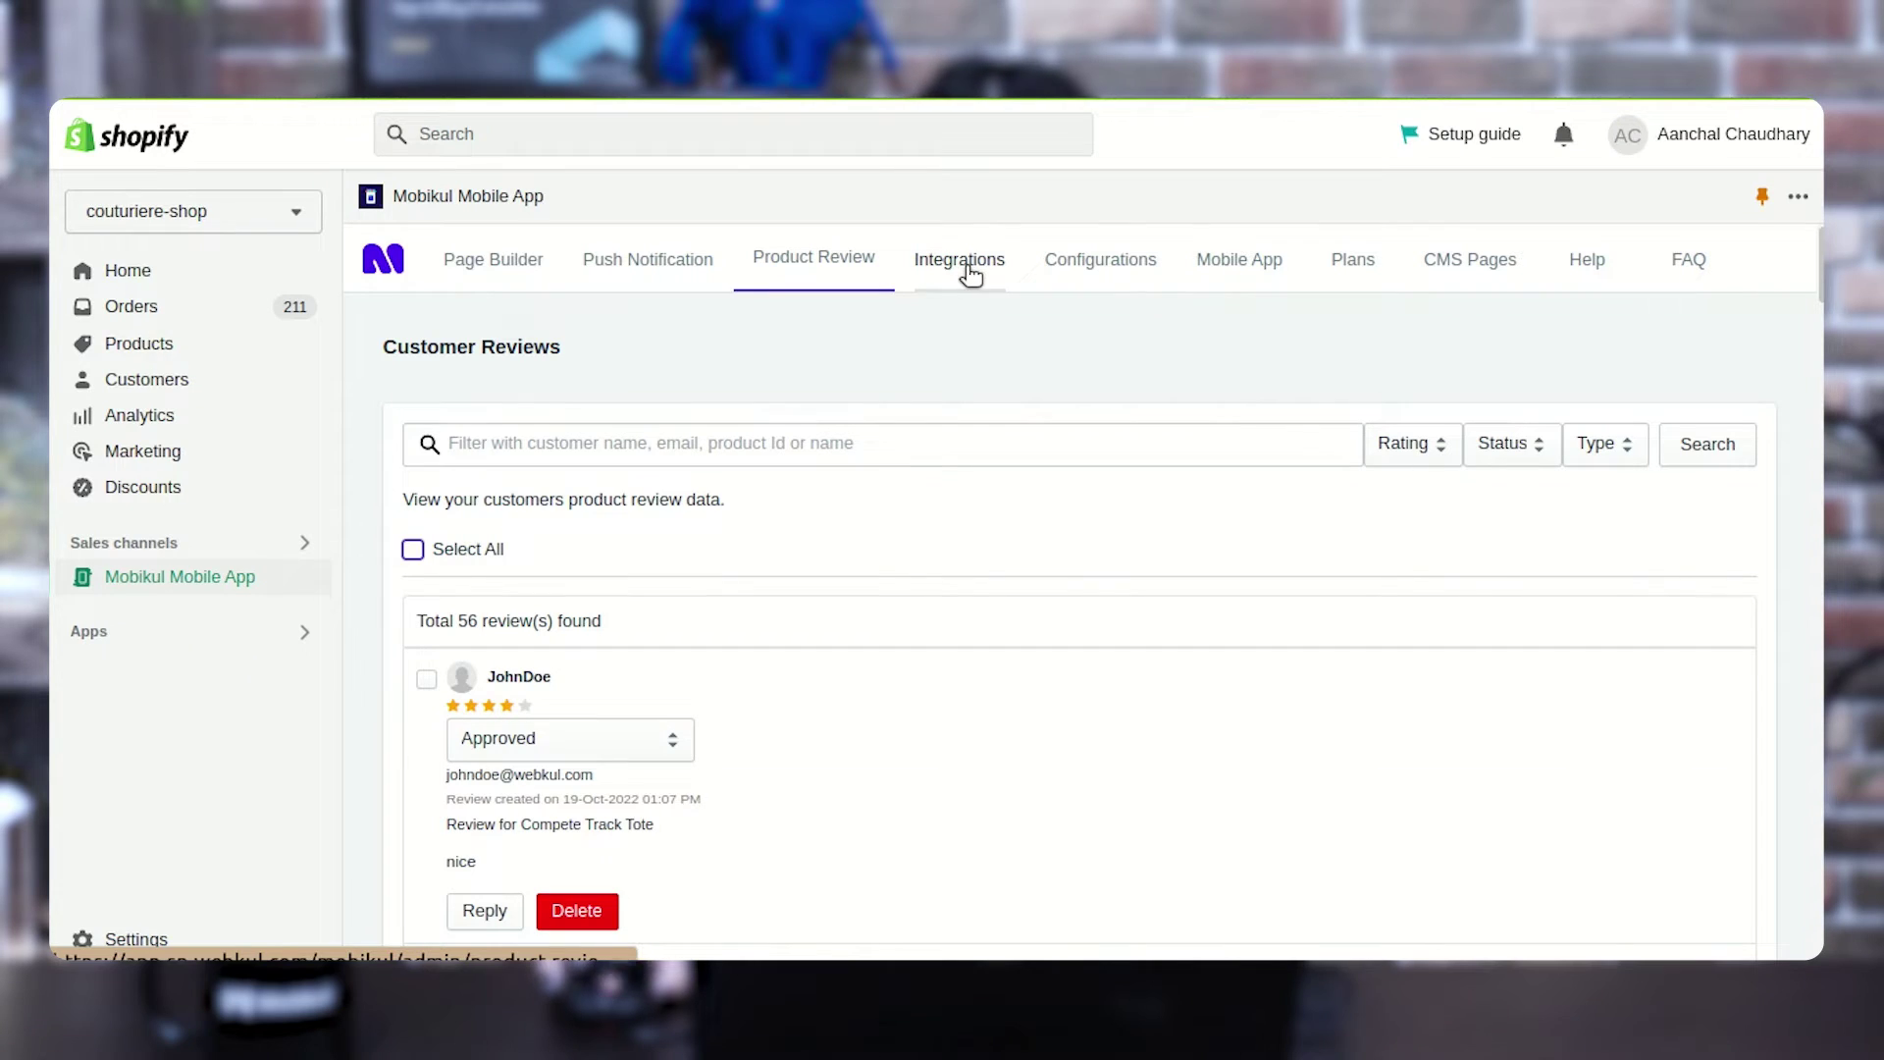
# Look through the apps offered under Integrations and view the Configuration App section.
pyautogui.click(969, 275)
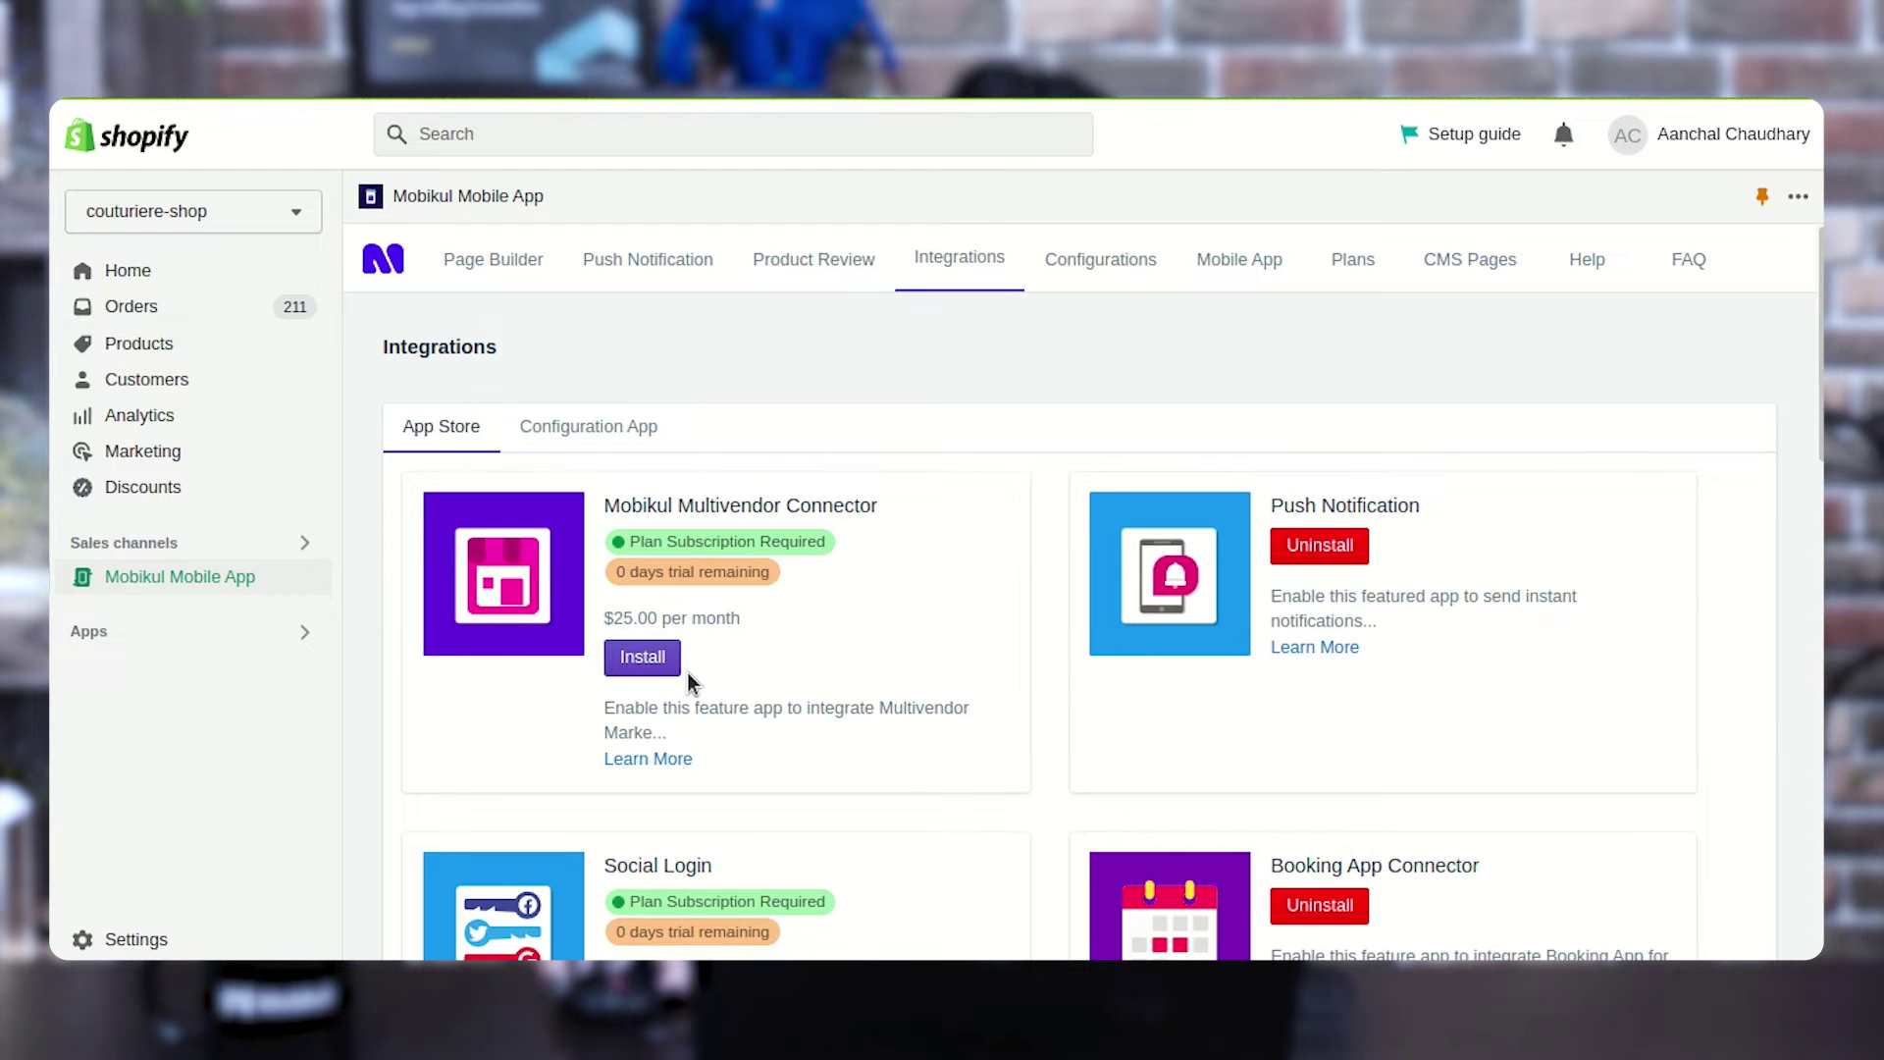
pyautogui.scroll(-1, 687, 673)
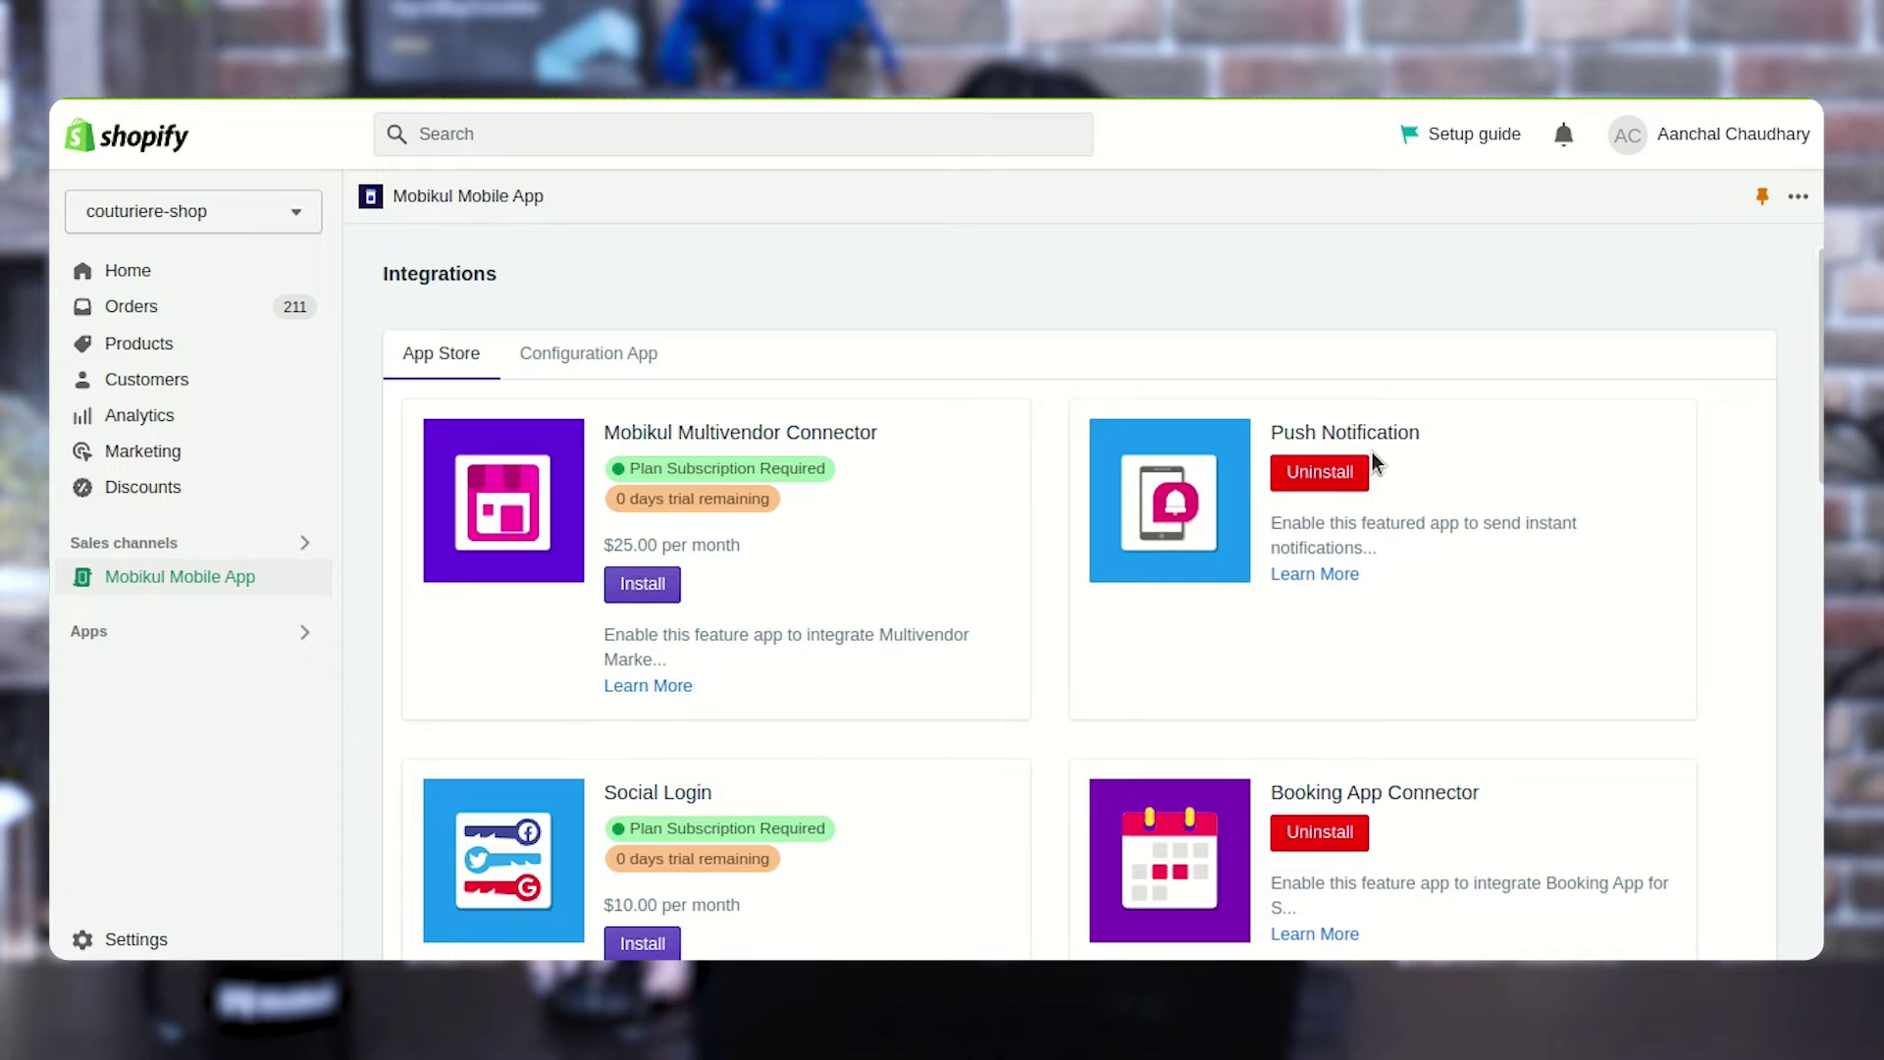
pyautogui.scroll(-4, 841, 706)
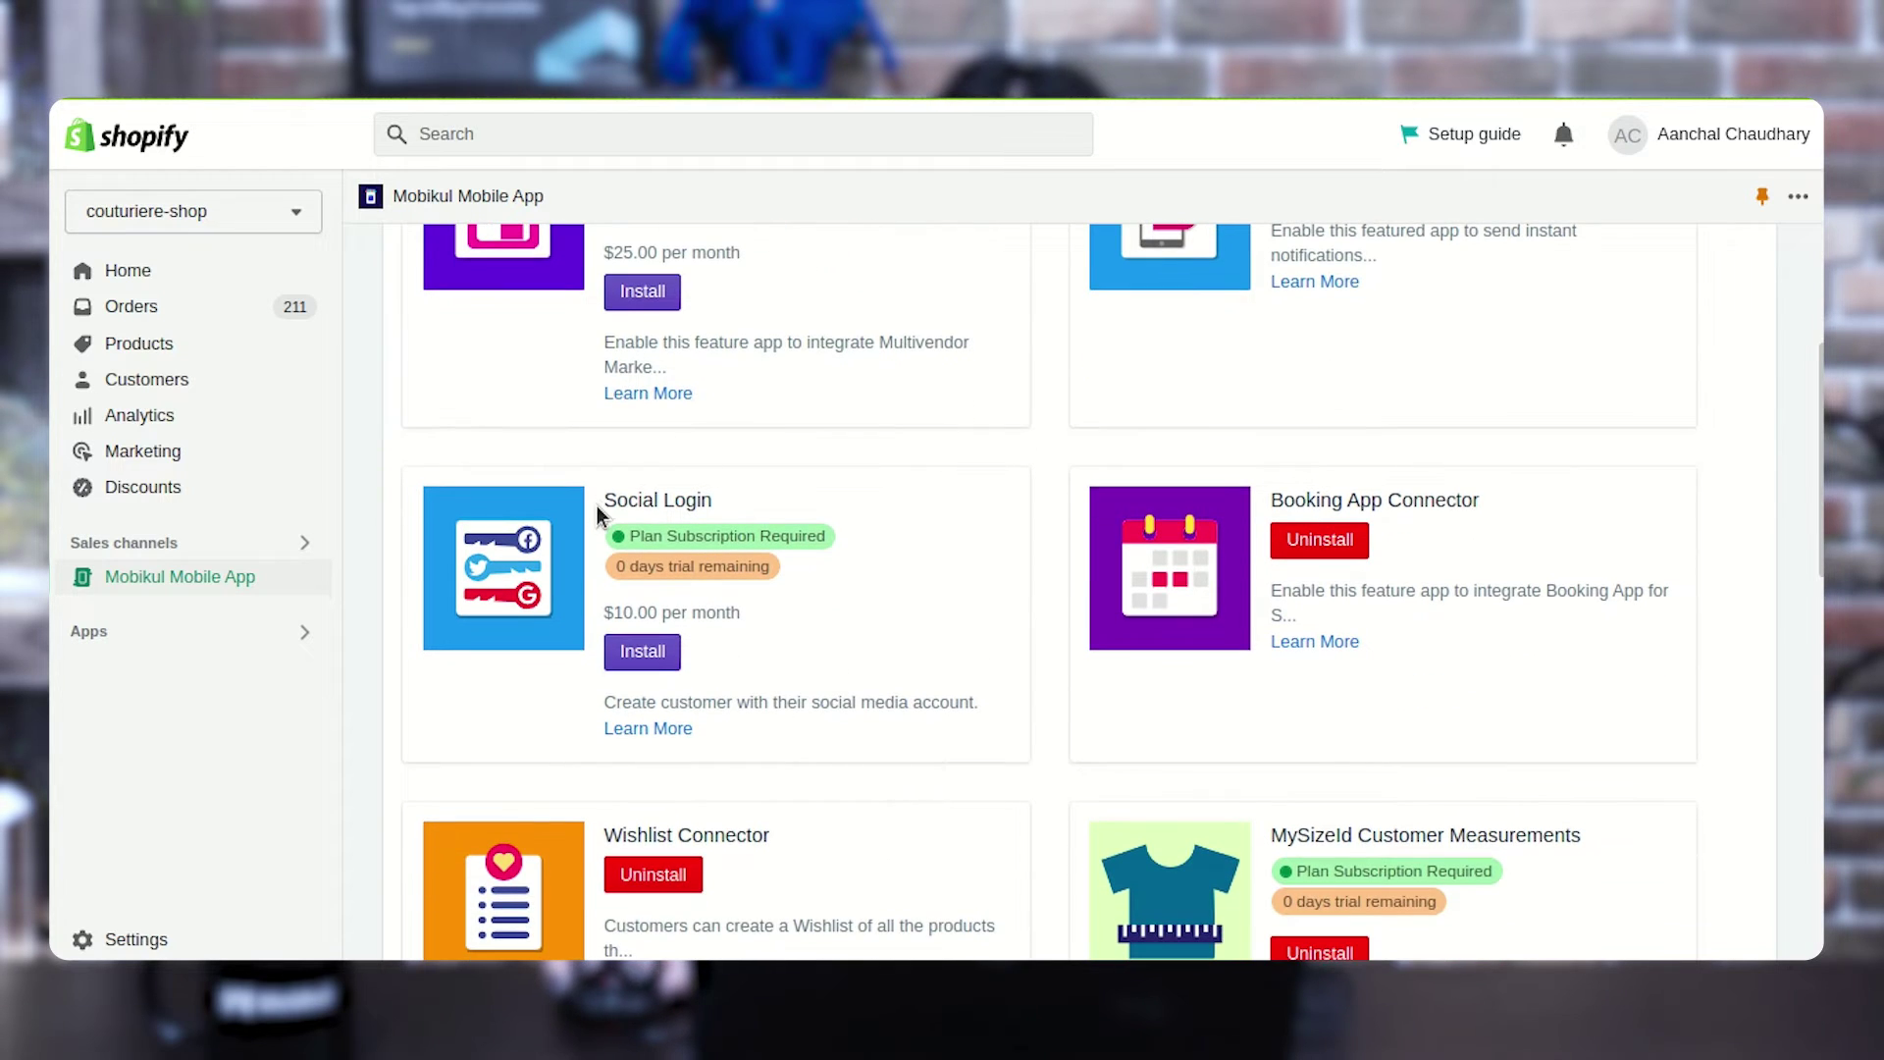
pyautogui.scroll(-3, 1120, 578)
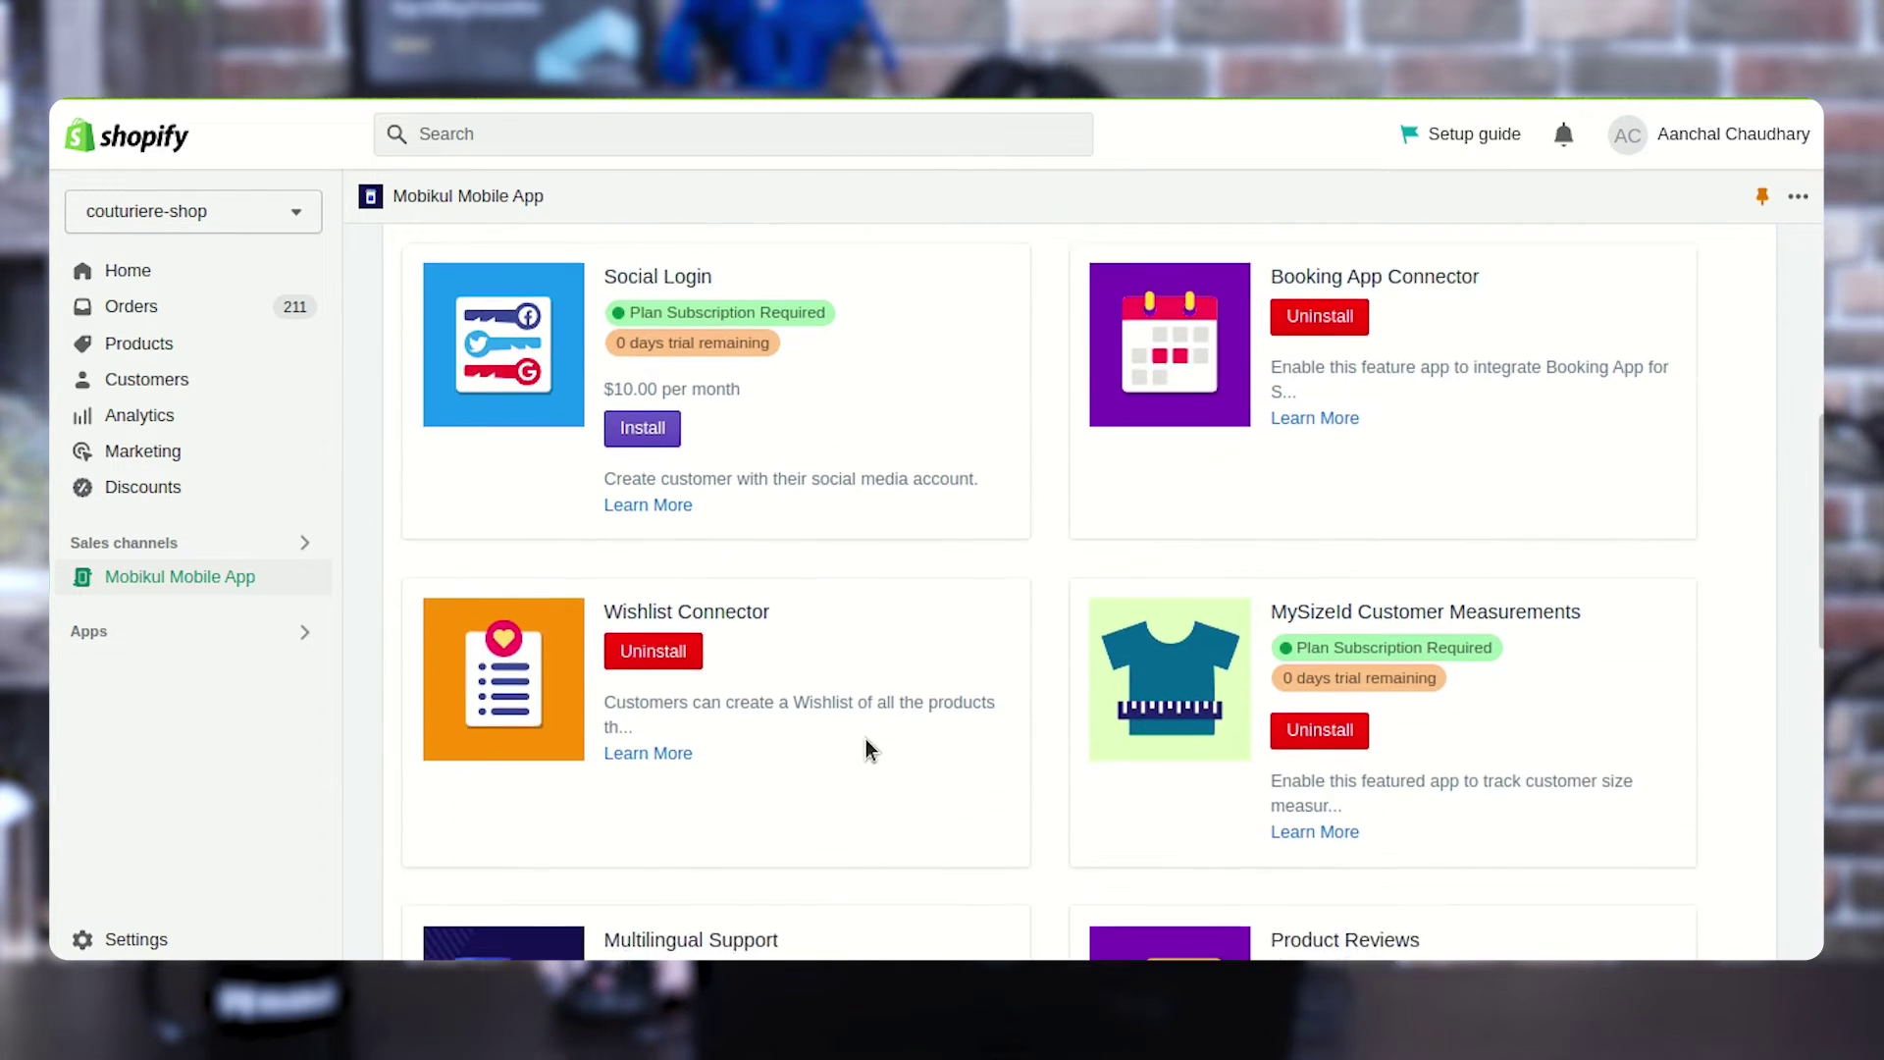
pyautogui.scroll(-3, 776, 542)
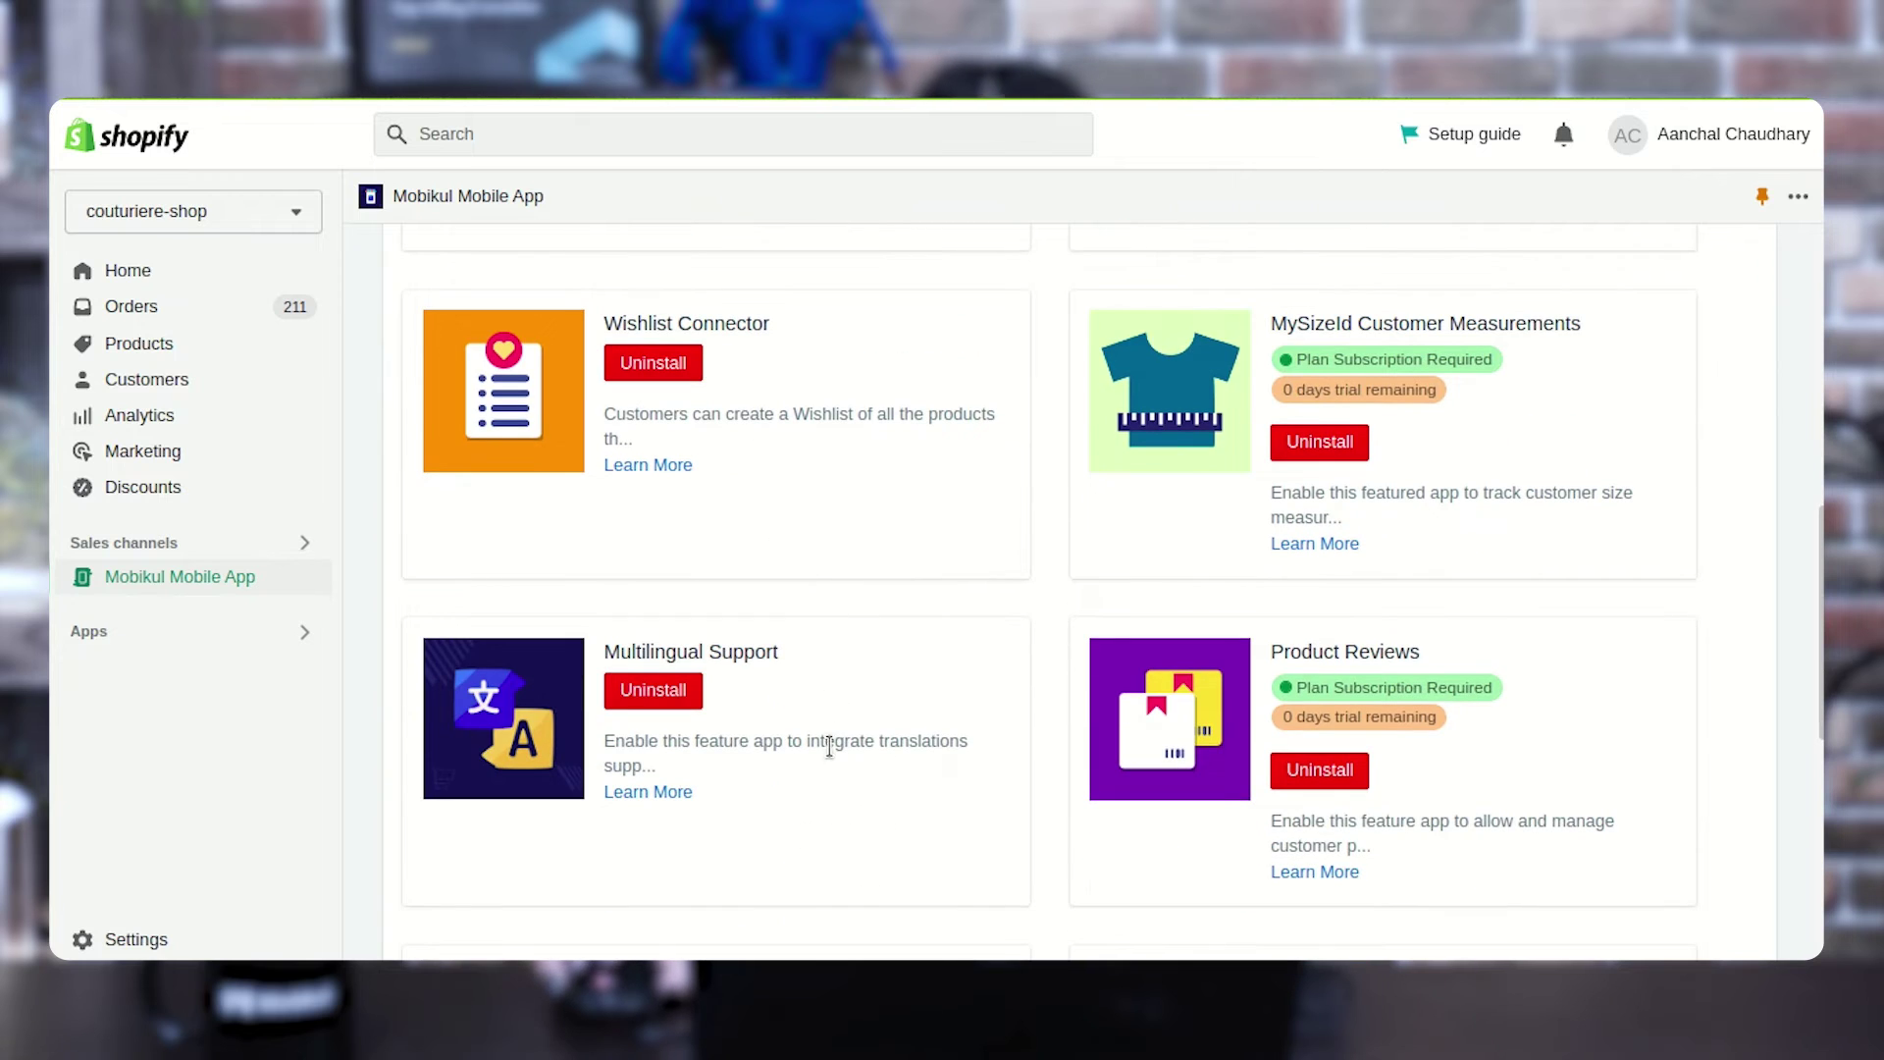
pyautogui.scroll(10, 846, 768)
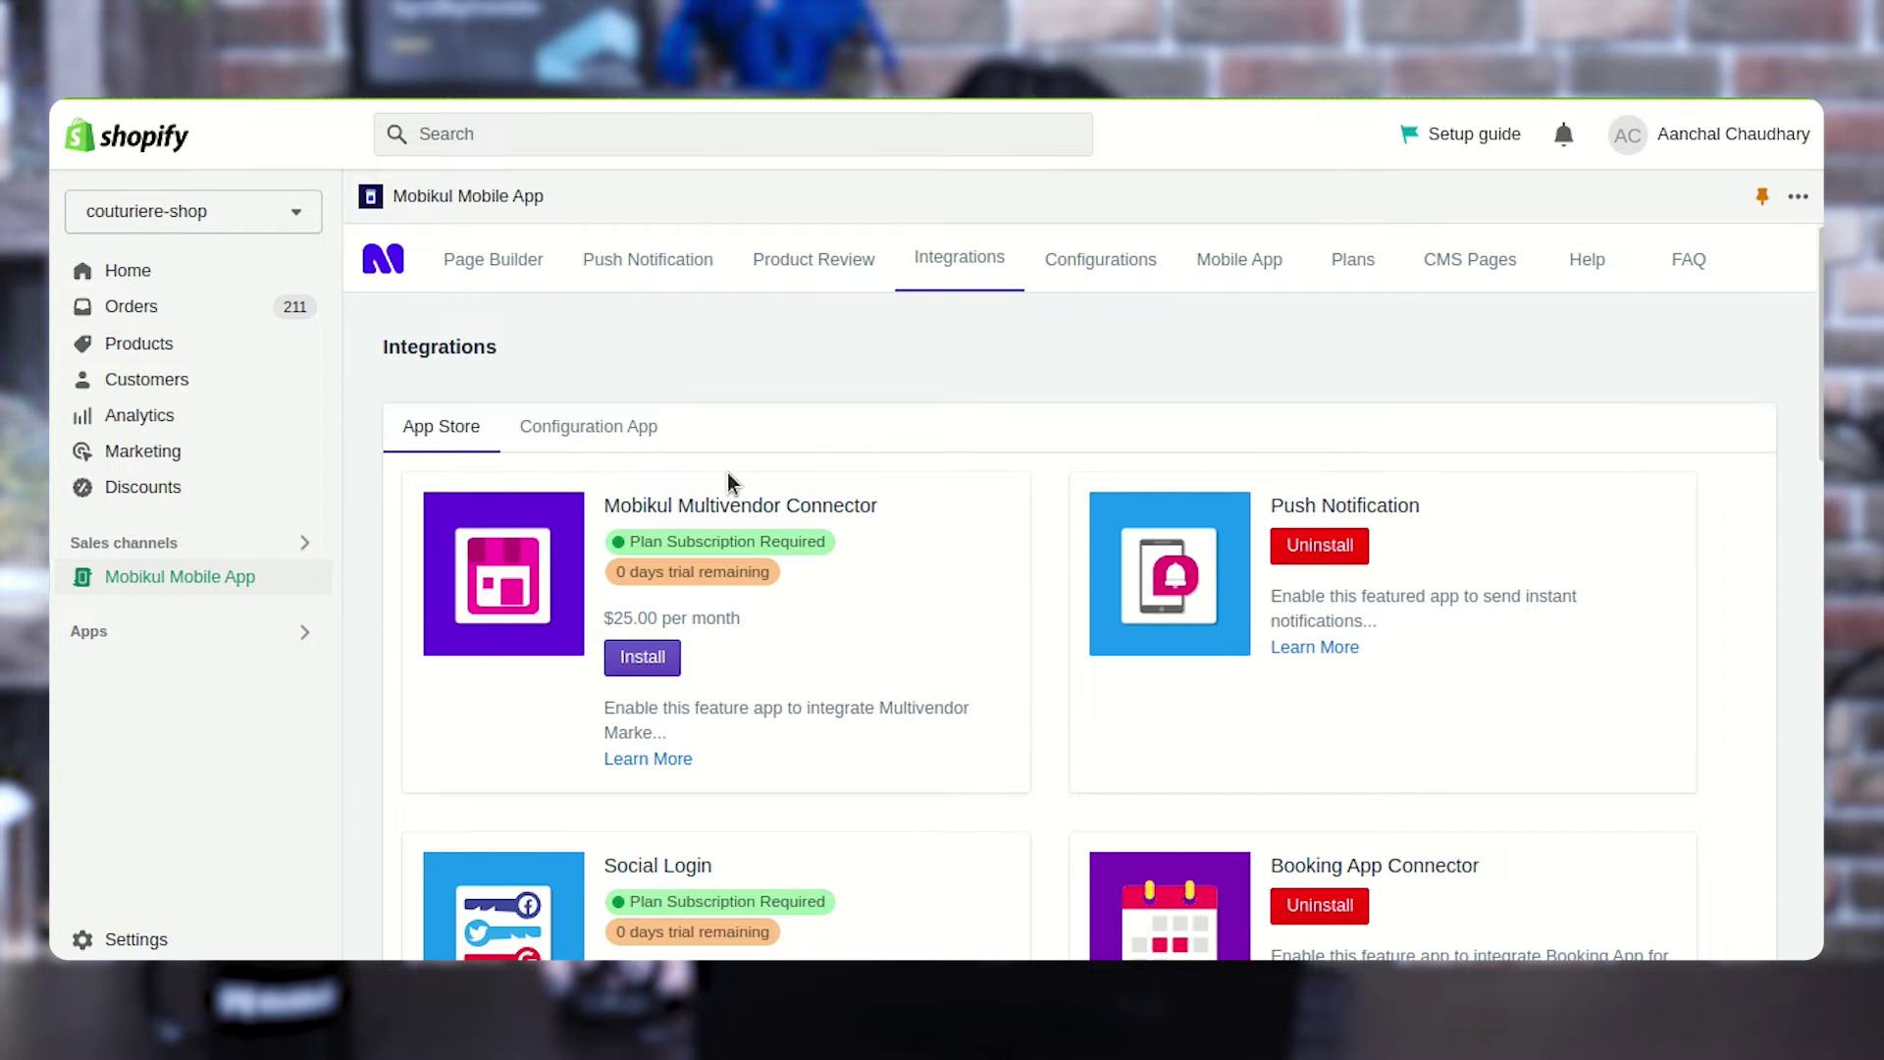
pyautogui.click(680, 442)
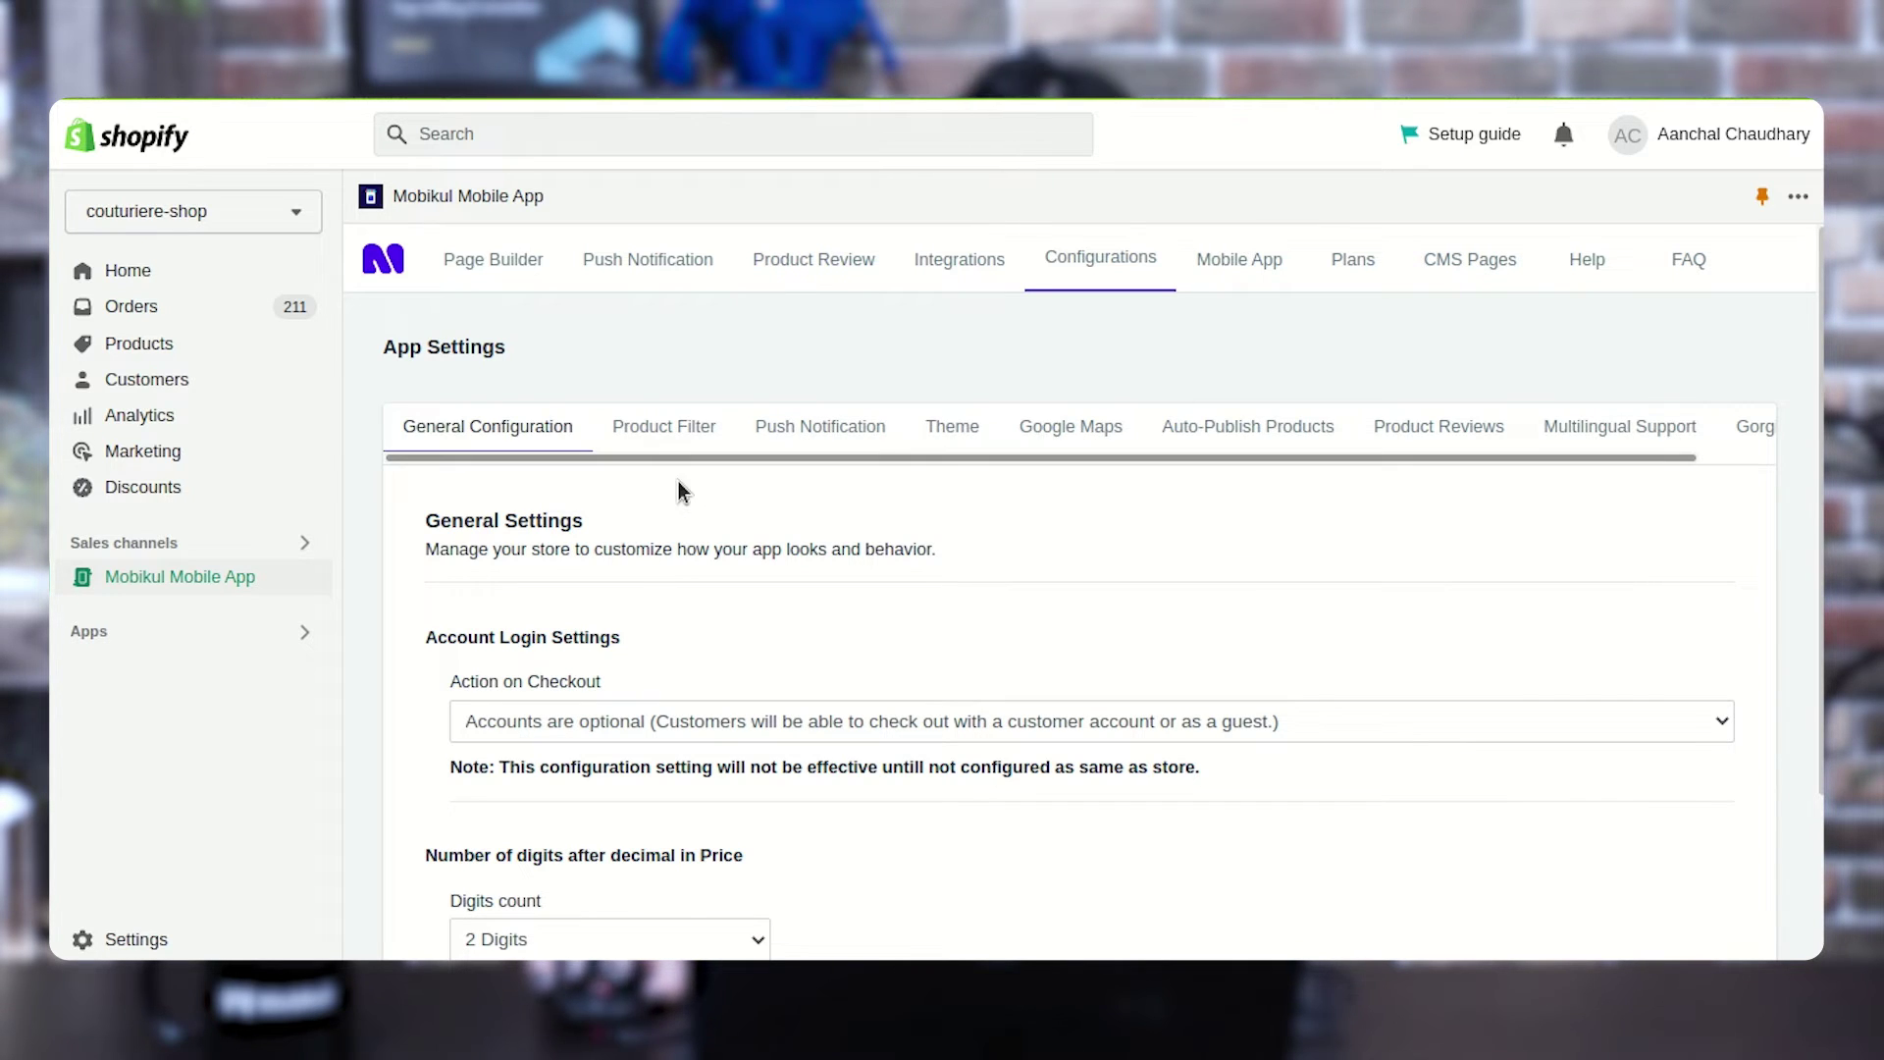
# Read through the General Settings in the app's general configuration.
pyautogui.scroll(-1, 632, 587)
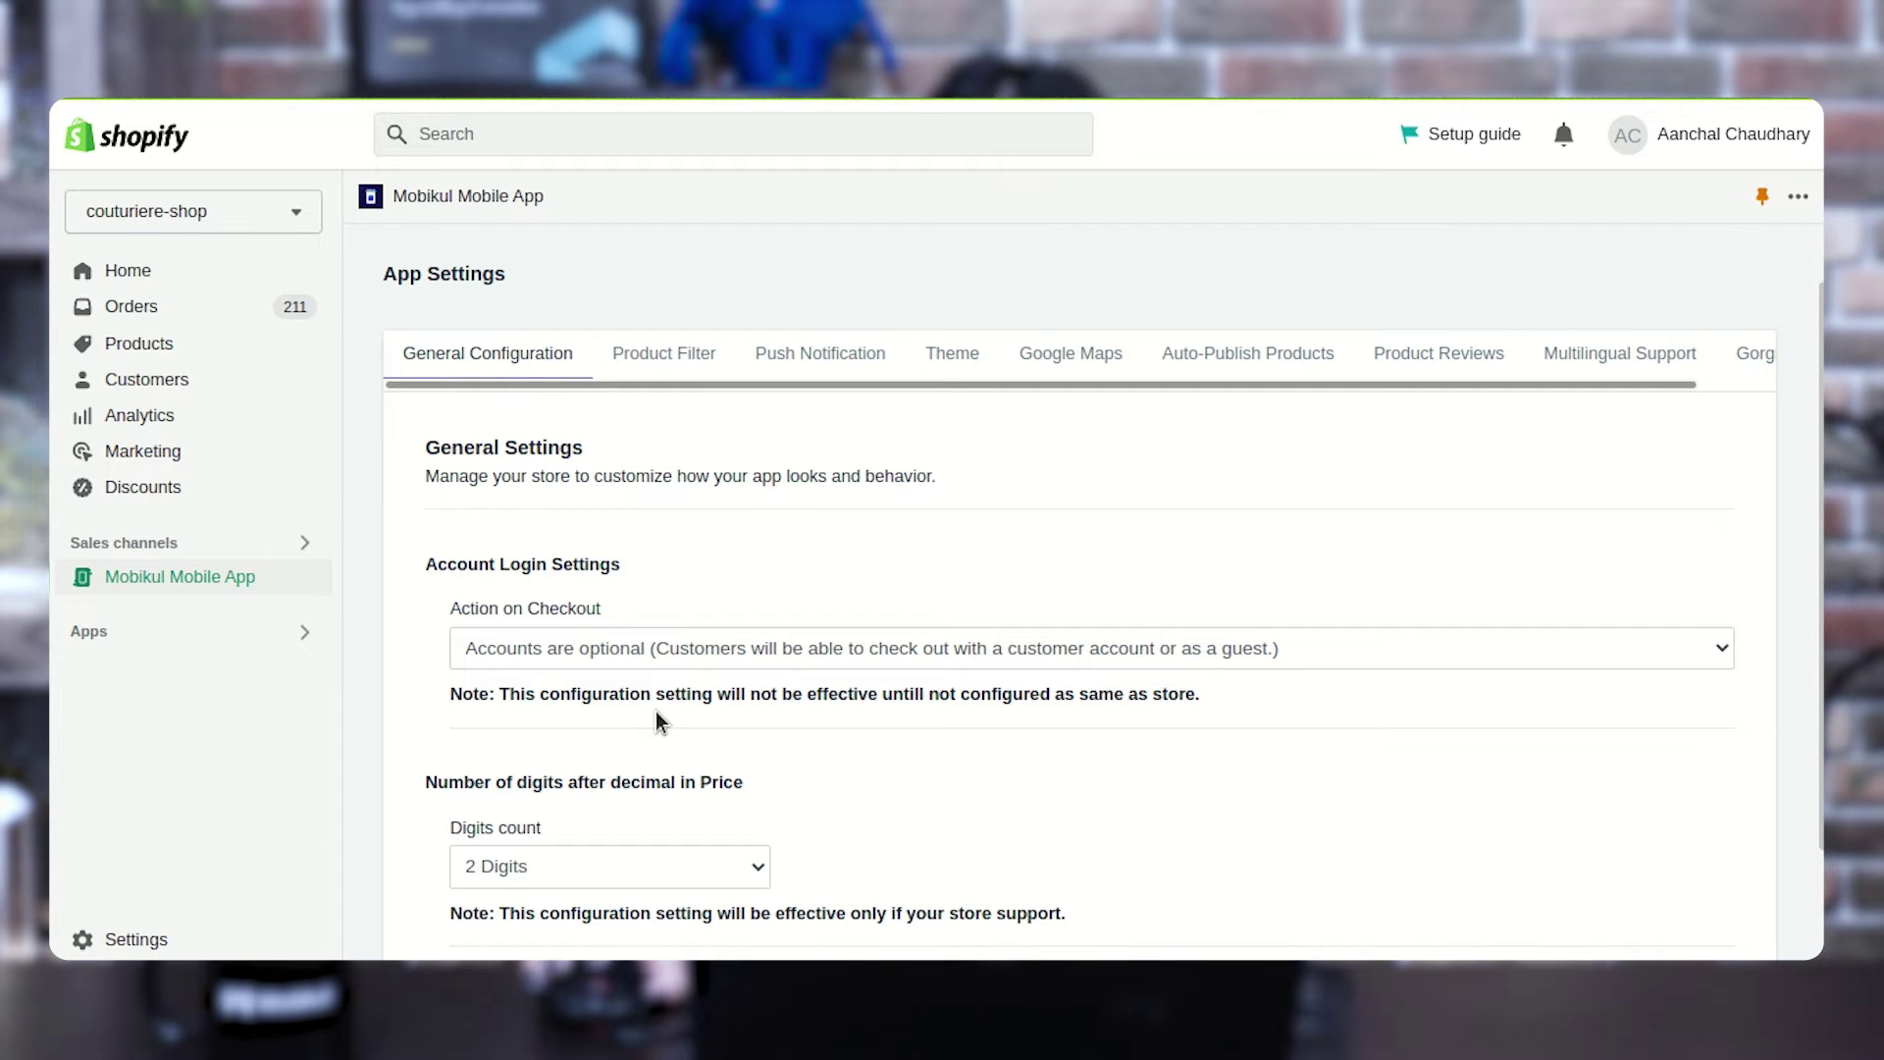
pyautogui.scroll(-2, 655, 710)
pyautogui.scroll(3, 567, 471)
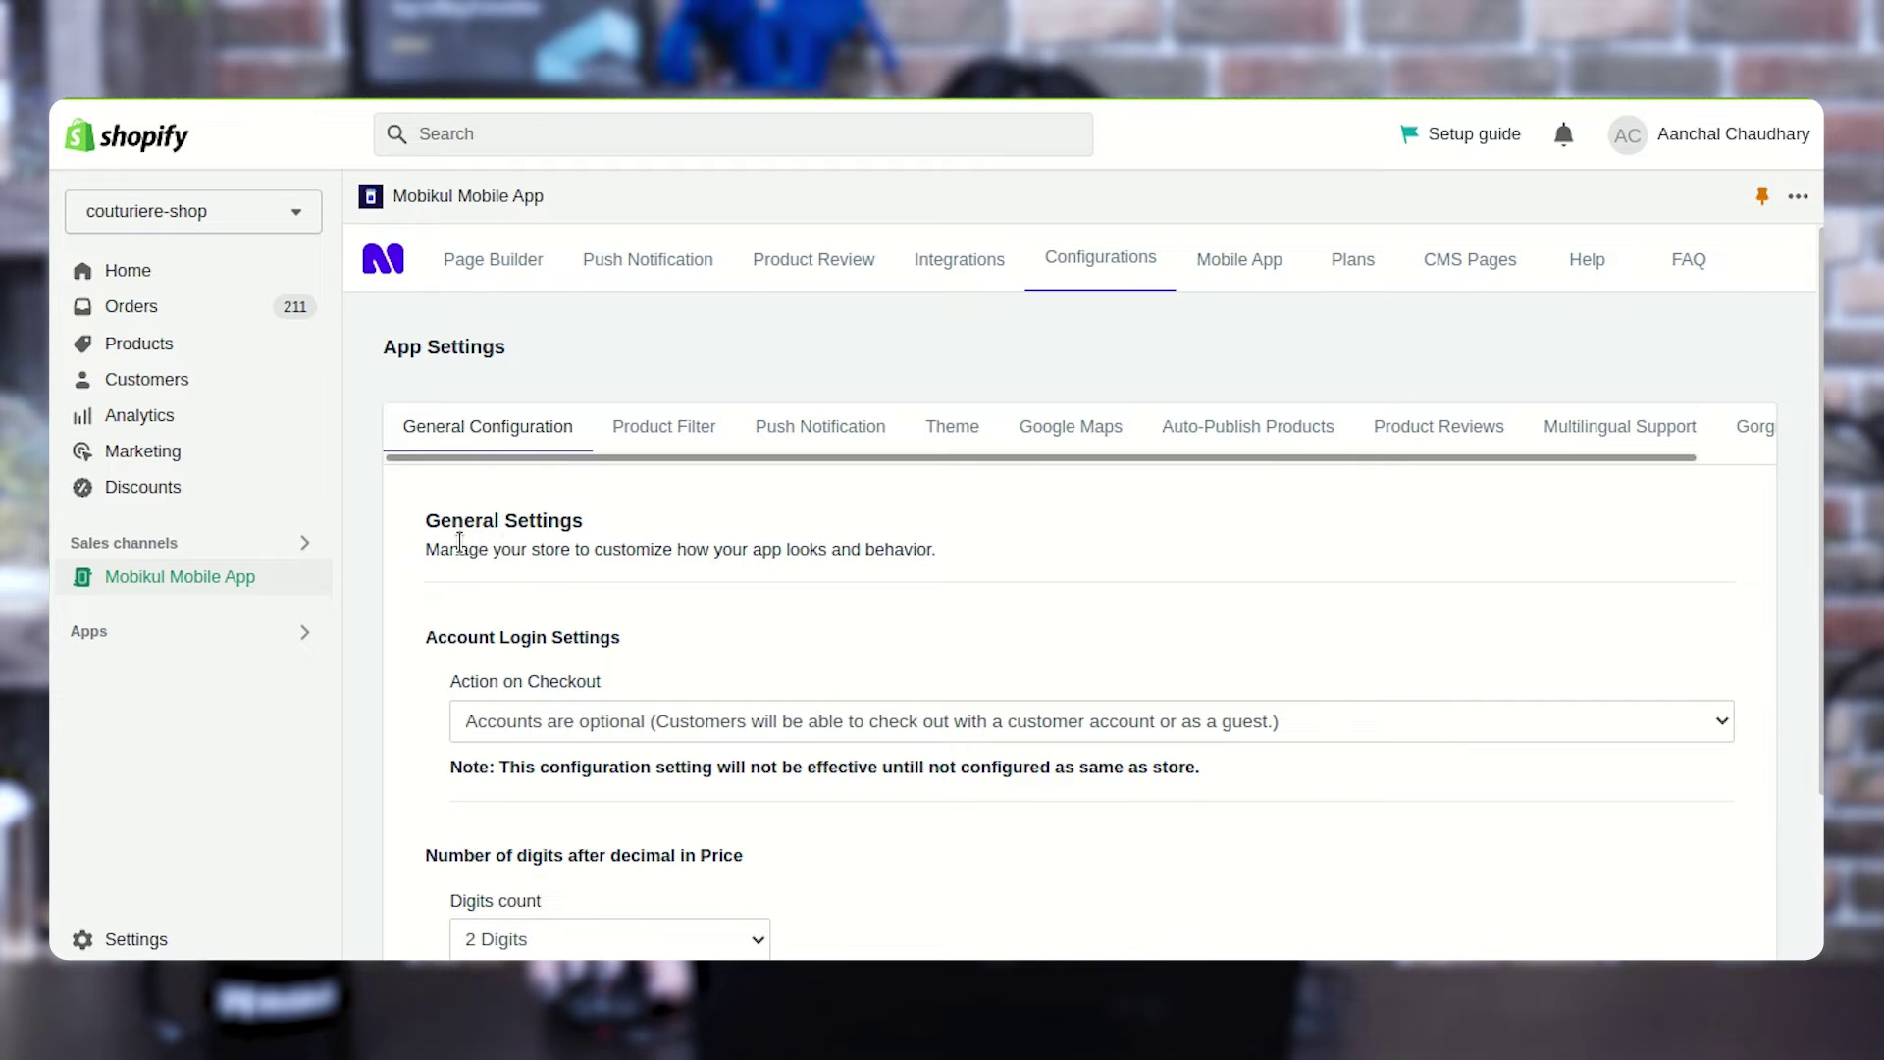
pyautogui.scroll(-3, 460, 541)
pyautogui.moveTo(512, 334); pyautogui.dragTo(907, 330)
pyautogui.click(668, 337)
pyautogui.click(965, 343)
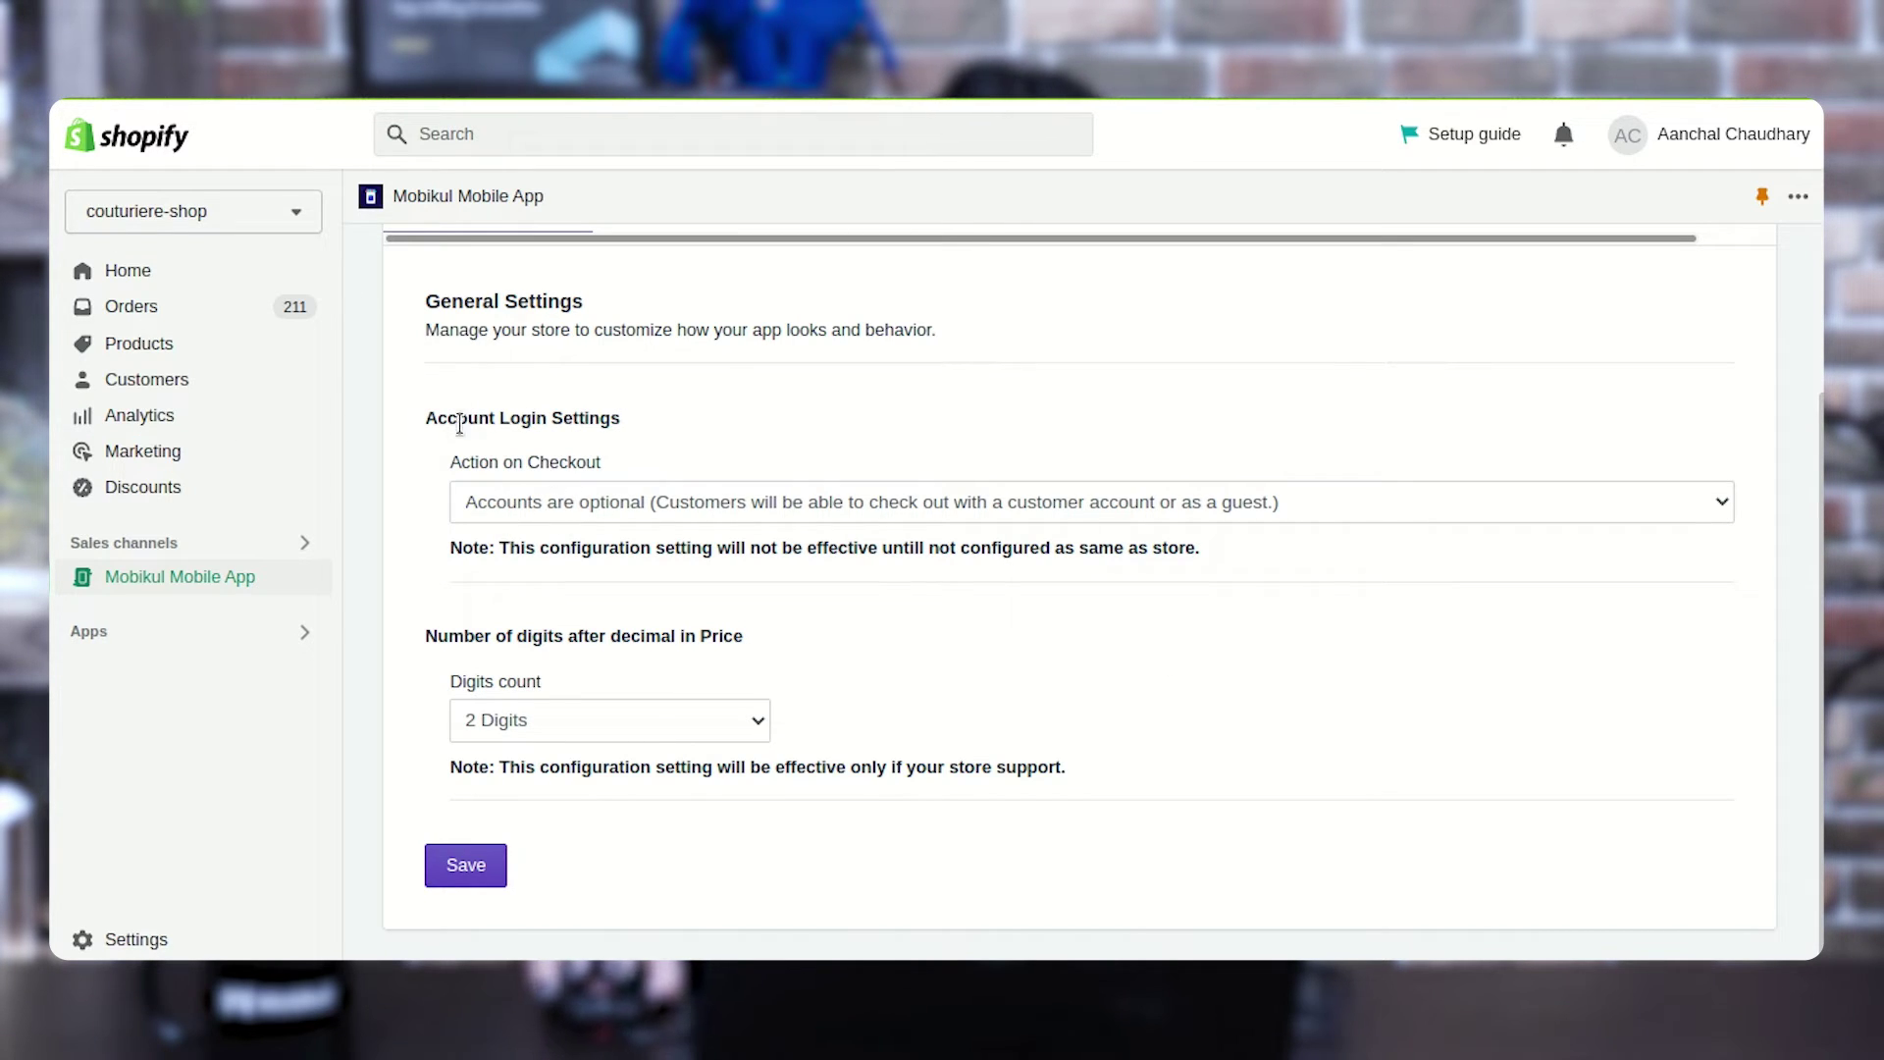
# Check the Action on Checkout choices under Account Login Settings and choose Accounts are optional.
pyautogui.moveTo(414, 420); pyautogui.dragTo(749, 430)
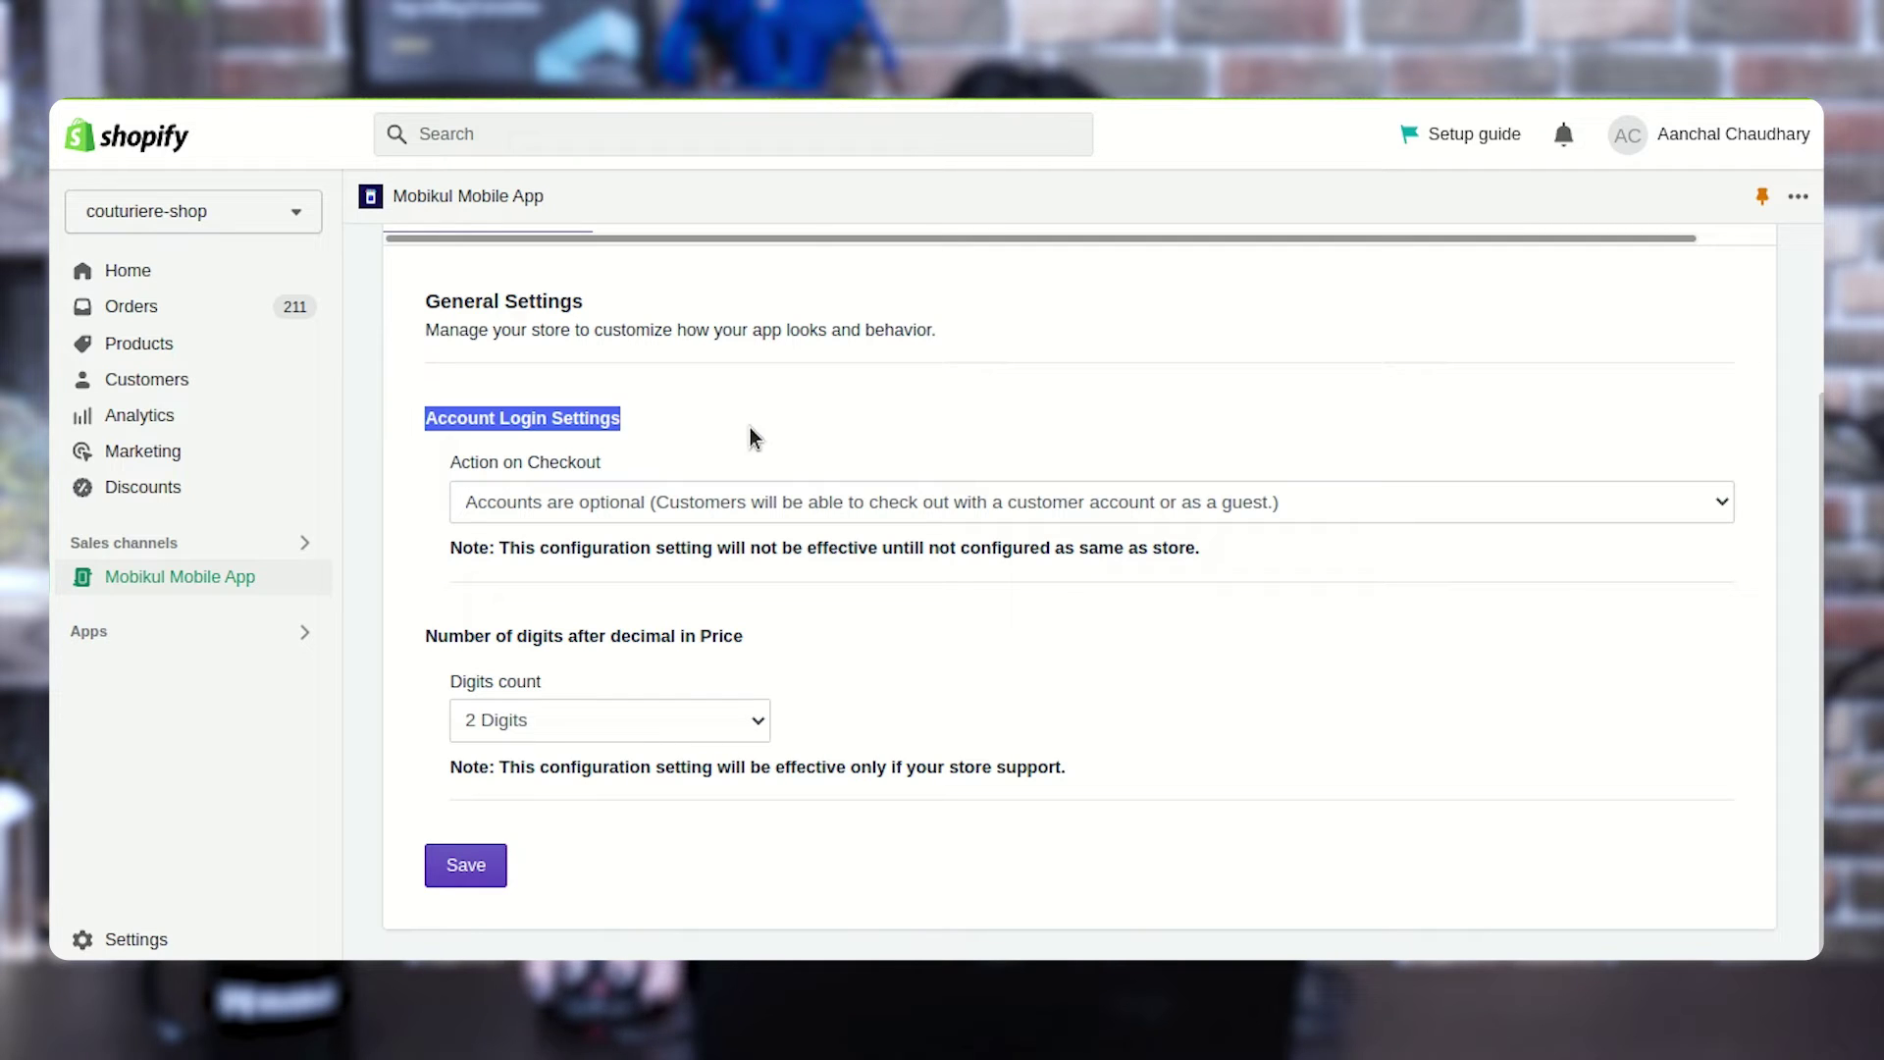
pyautogui.click(1296, 446)
pyautogui.click(1674, 504)
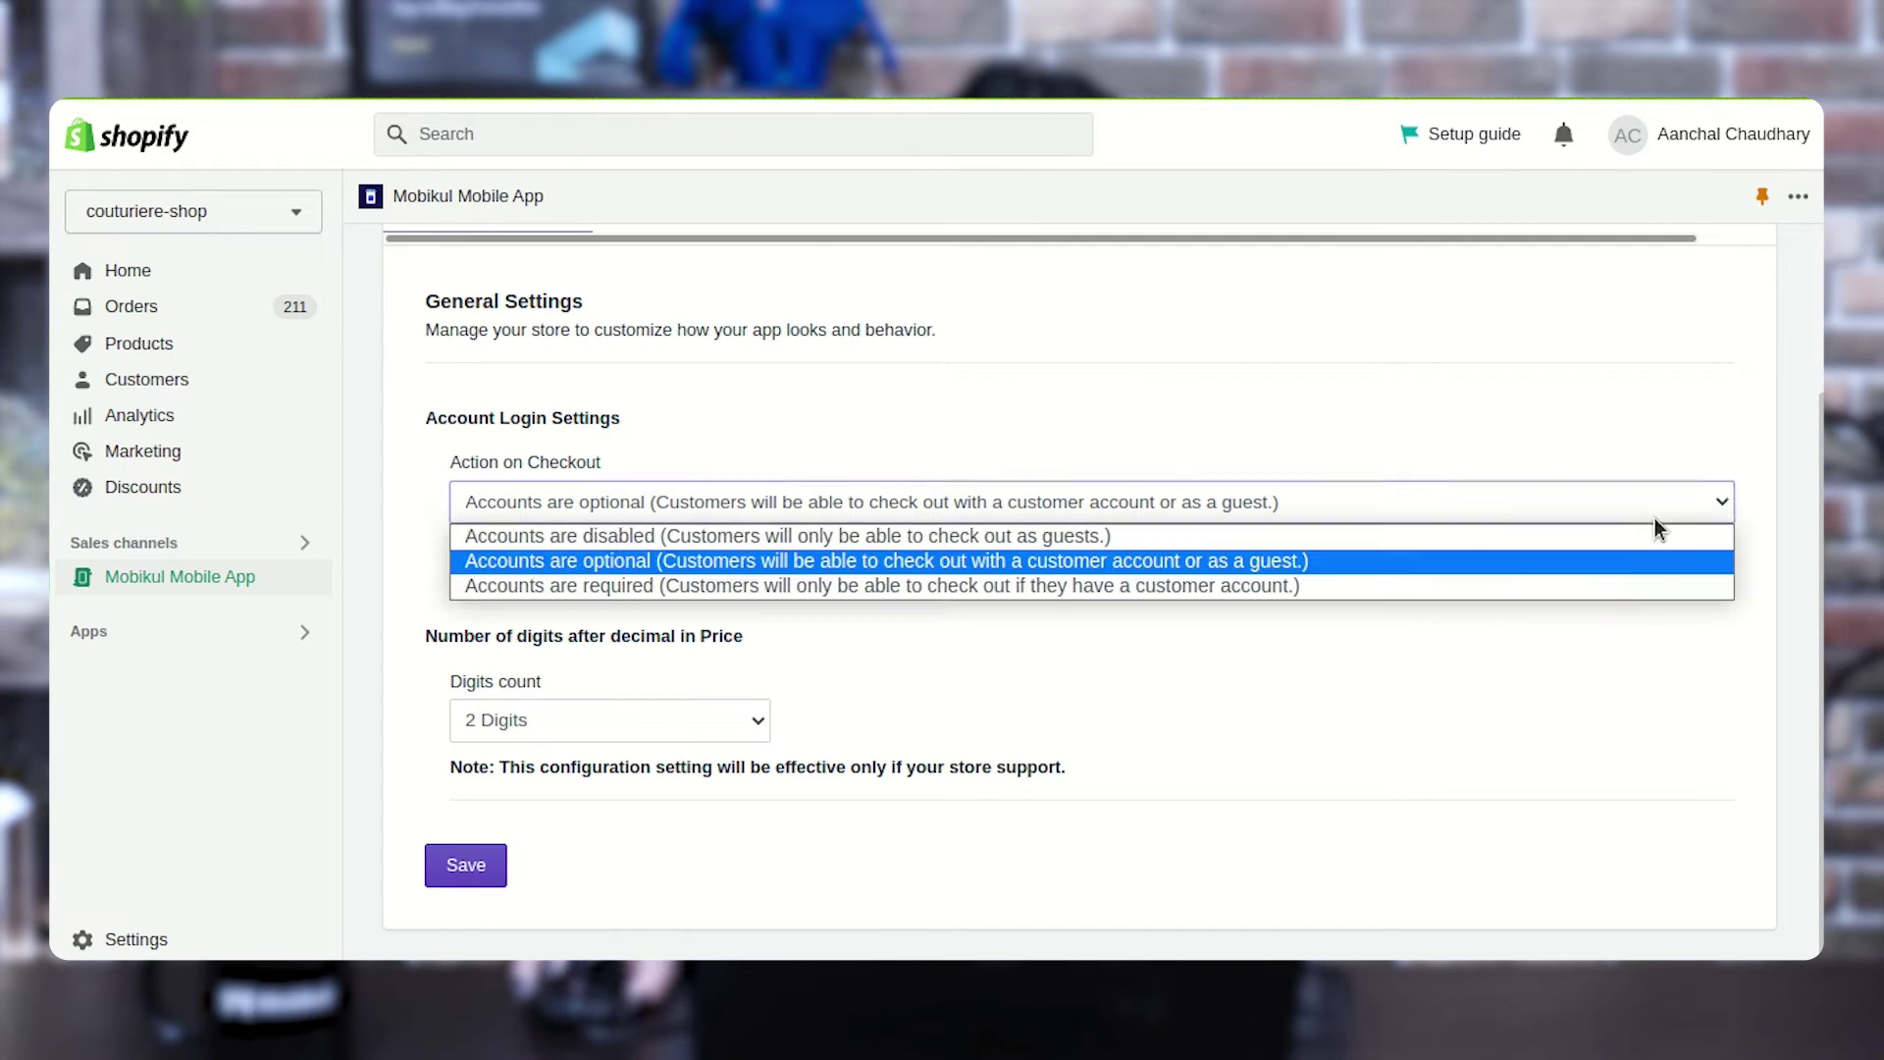
pyautogui.click(1295, 648)
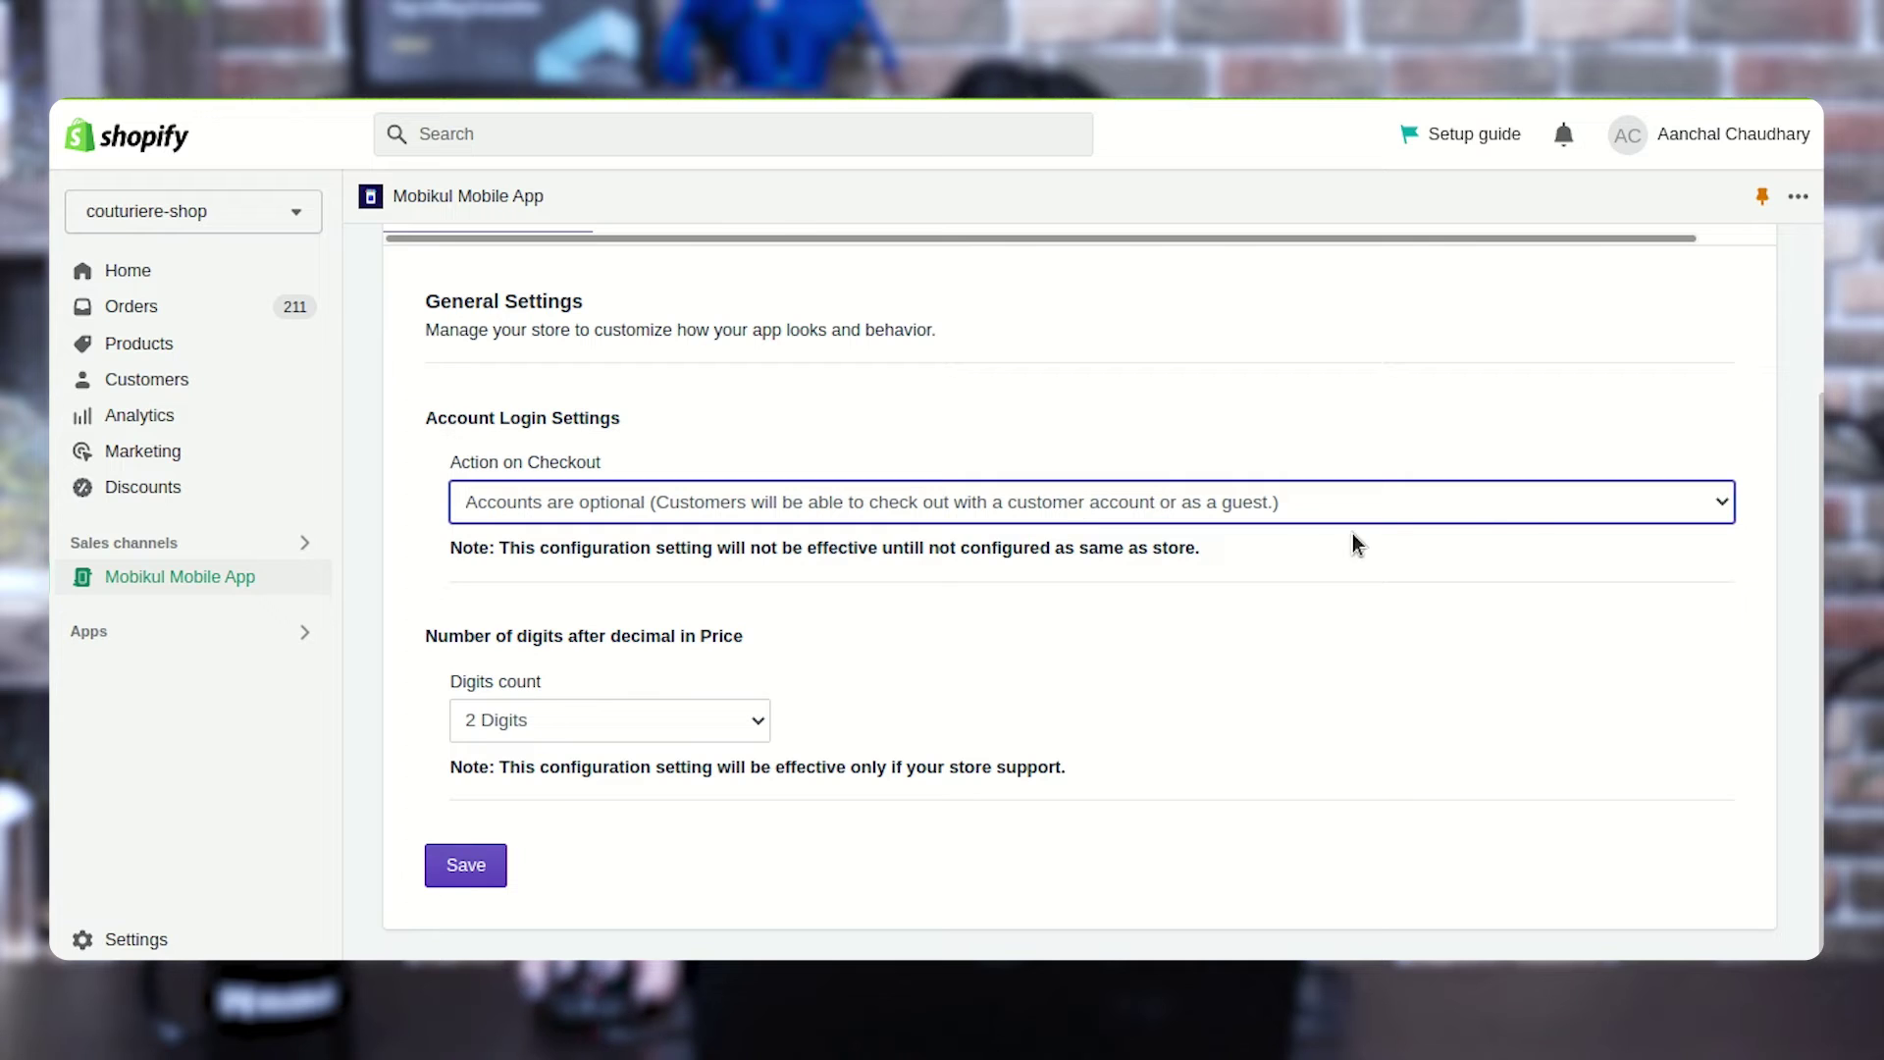
pyautogui.click(1522, 502)
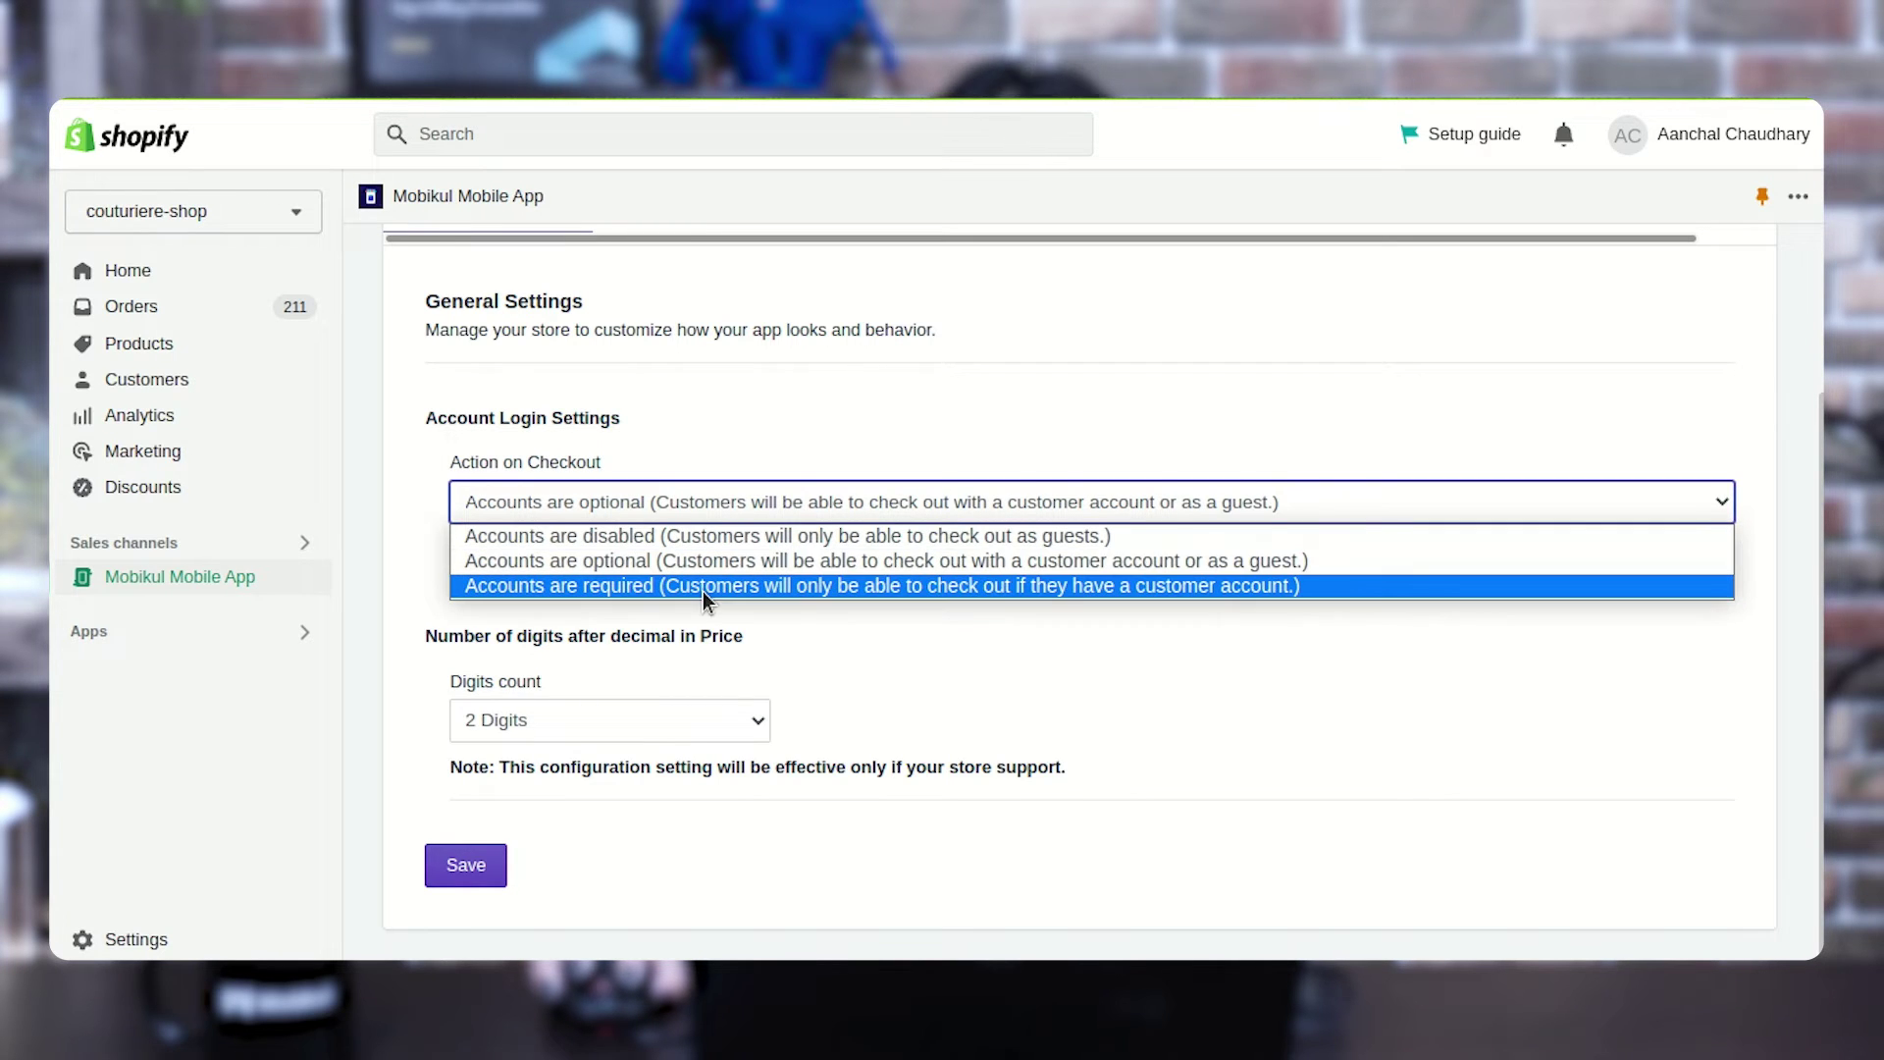
pyautogui.click(673, 557)
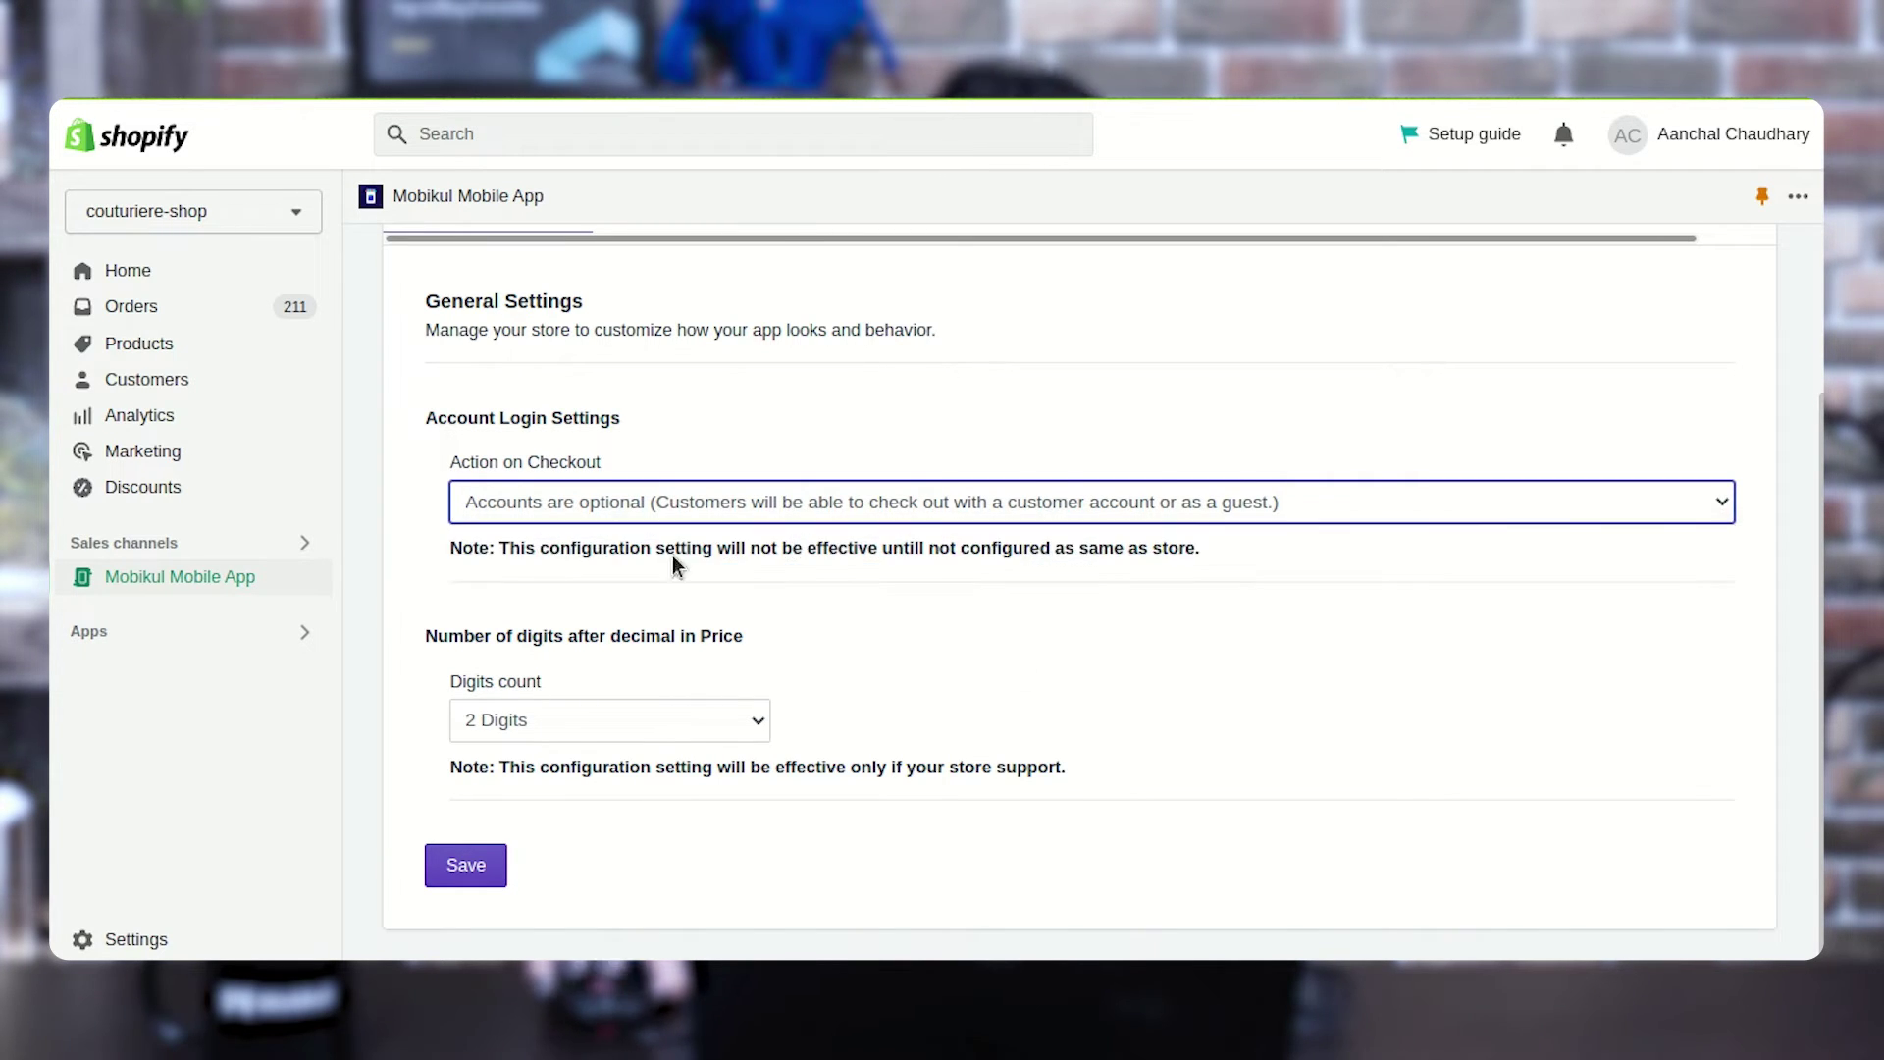
pyautogui.scroll(-1, 674, 556)
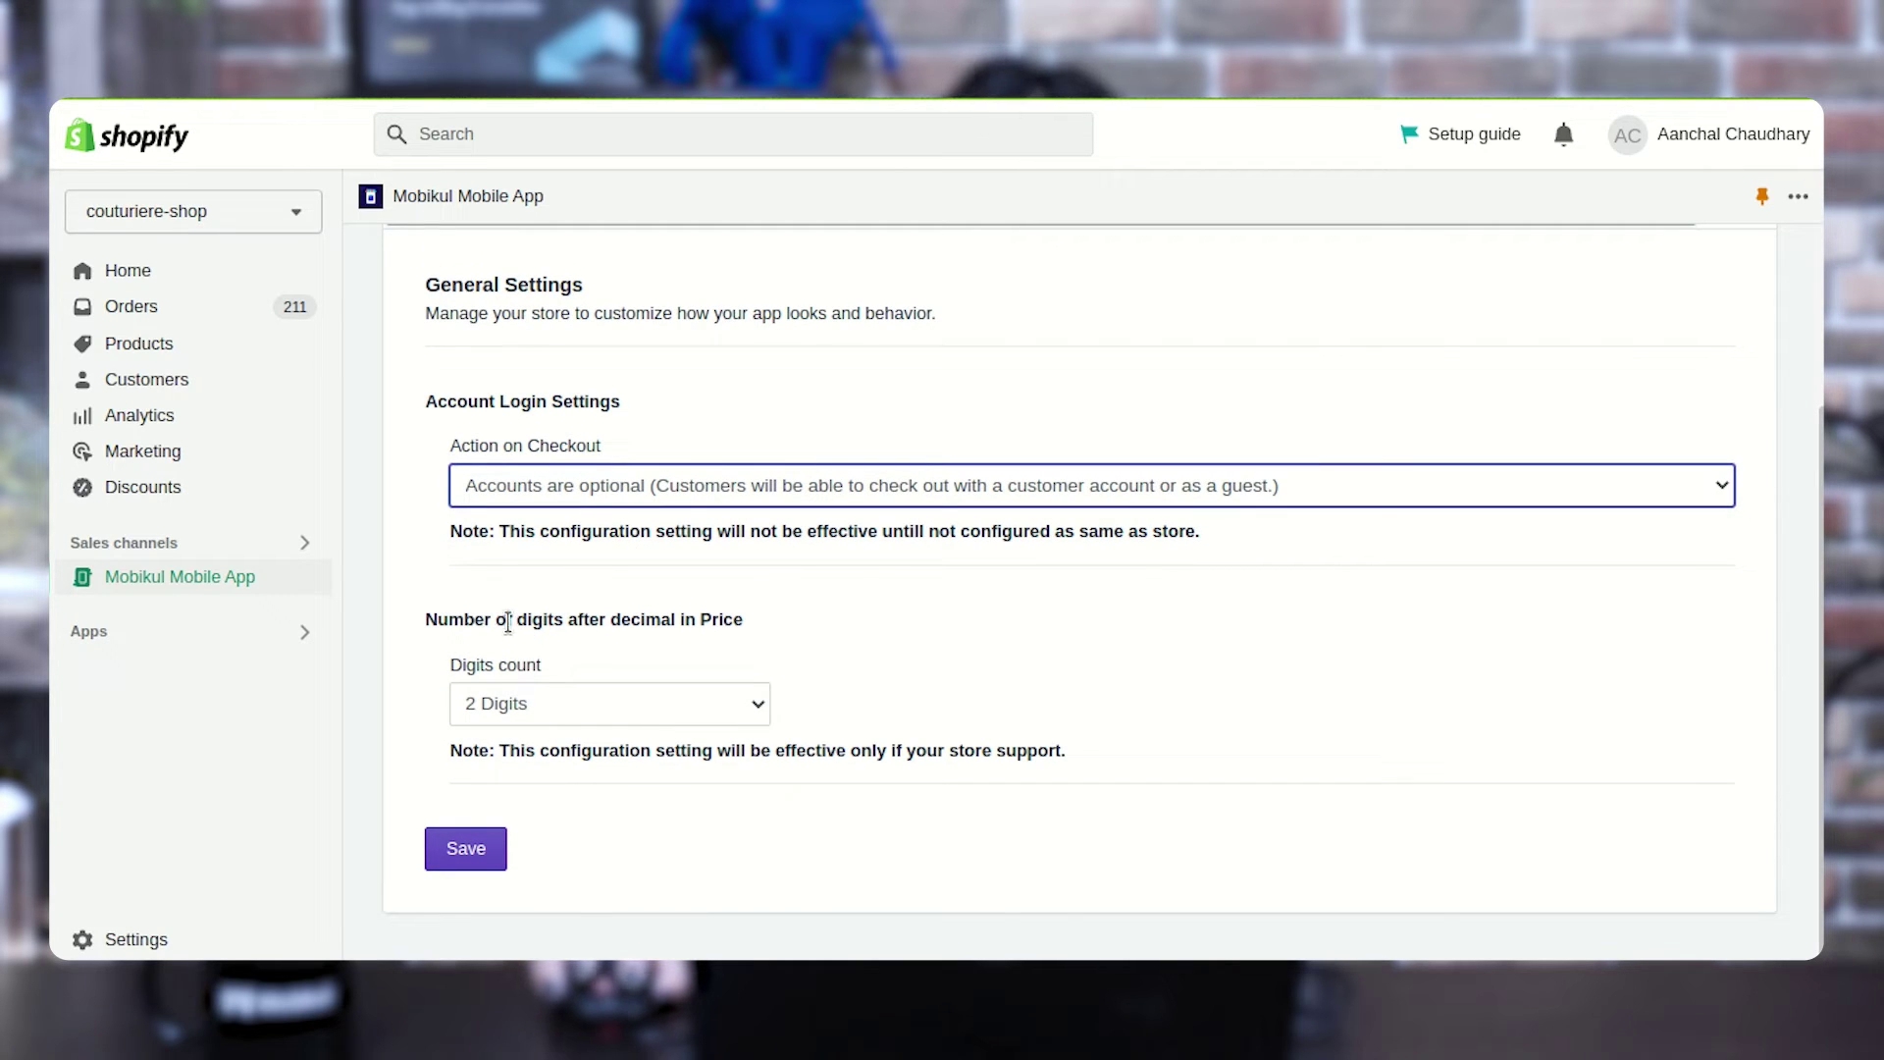
# Check the Digits count choices under Number of digits after decimal in Price and keep 2 Digits.
pyautogui.moveTo(508, 621); pyautogui.dragTo(621, 621)
pyautogui.click(648, 620)
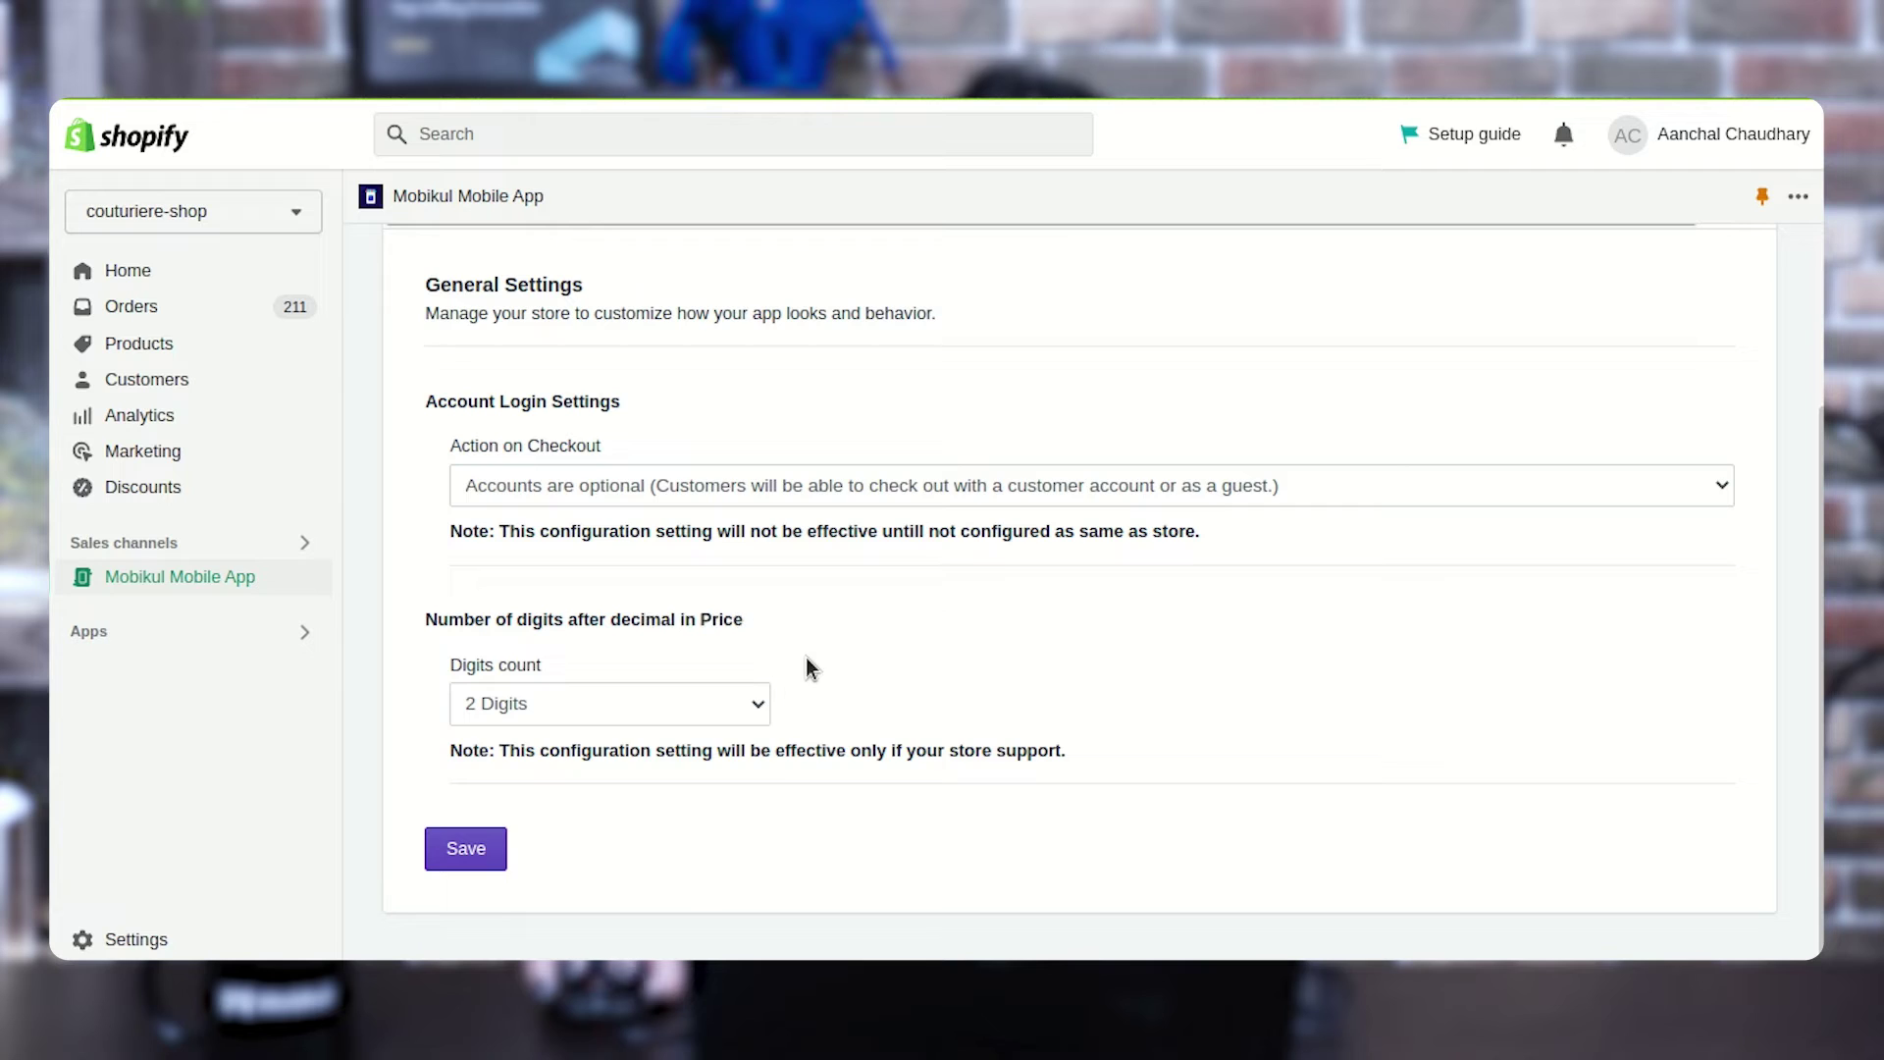
pyautogui.click(760, 706)
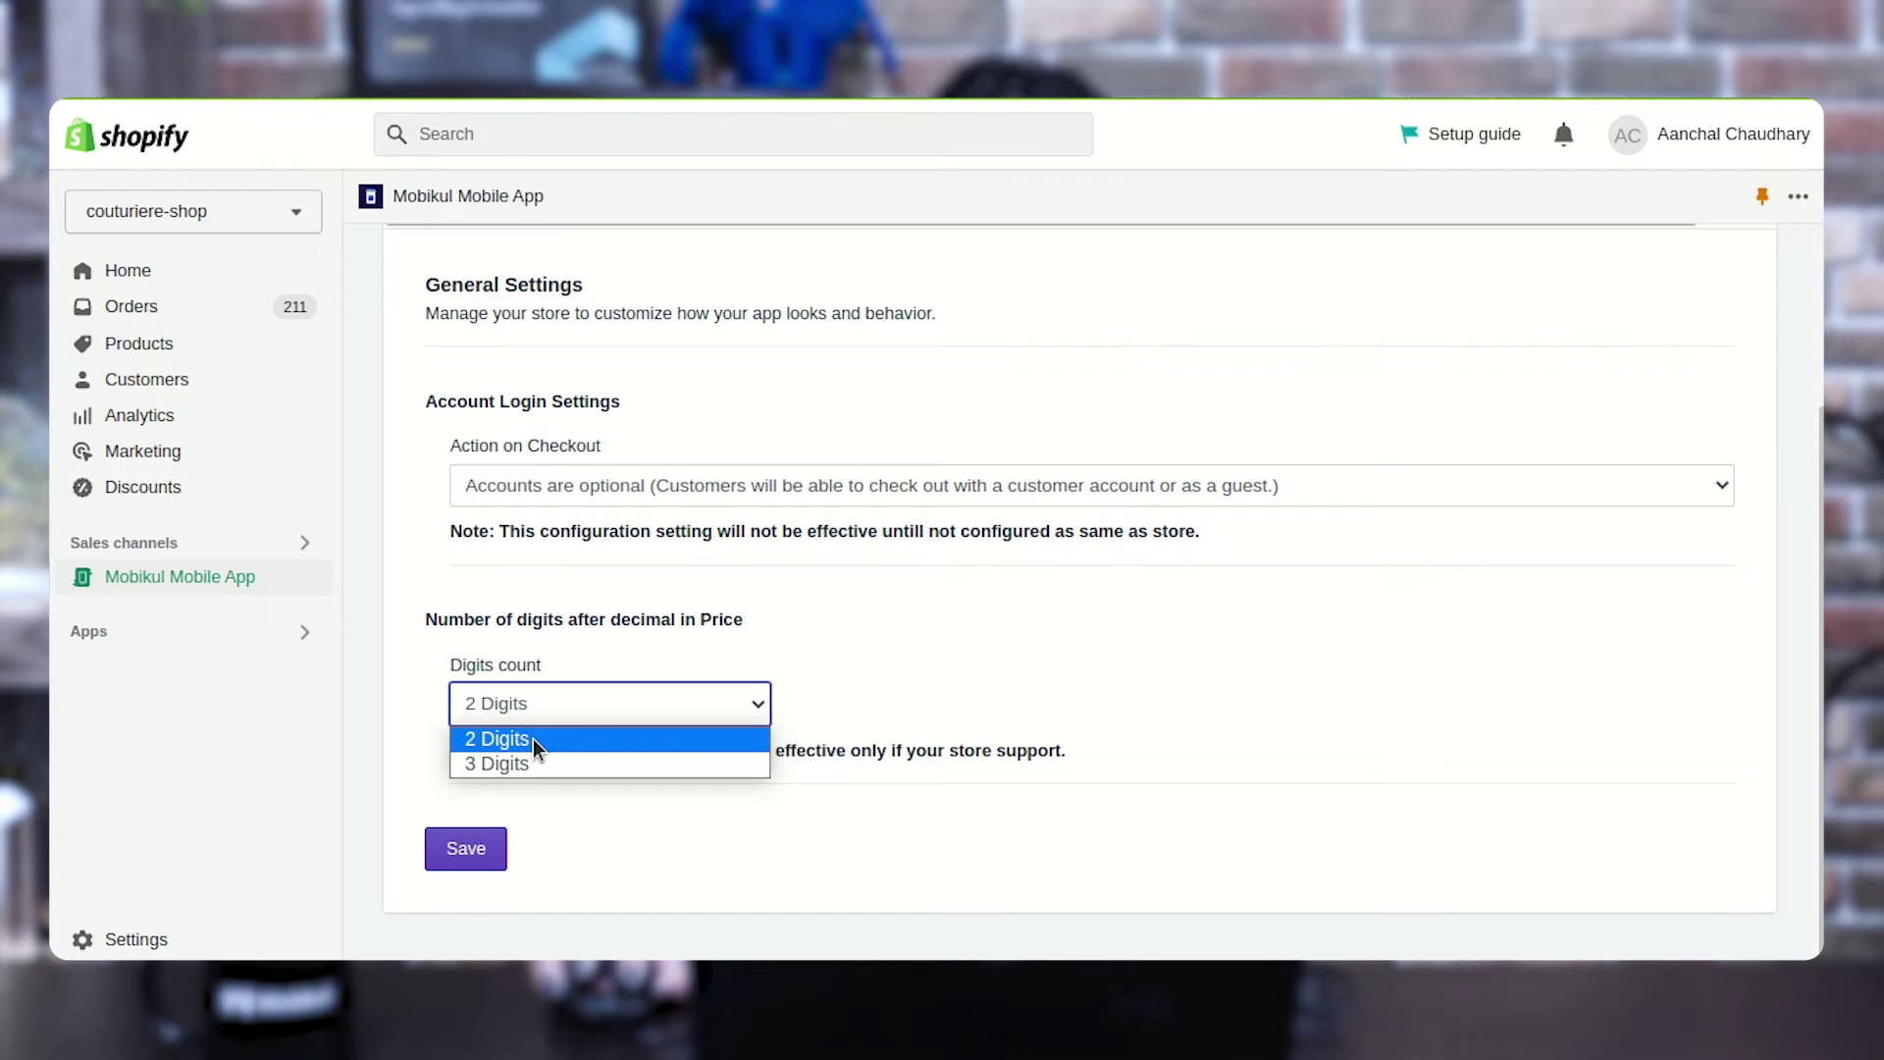
pyautogui.click(921, 726)
pyautogui.scroll(1, 616, 801)
pyautogui.scroll(2, 615, 801)
pyautogui.scroll(-4, 608, 785)
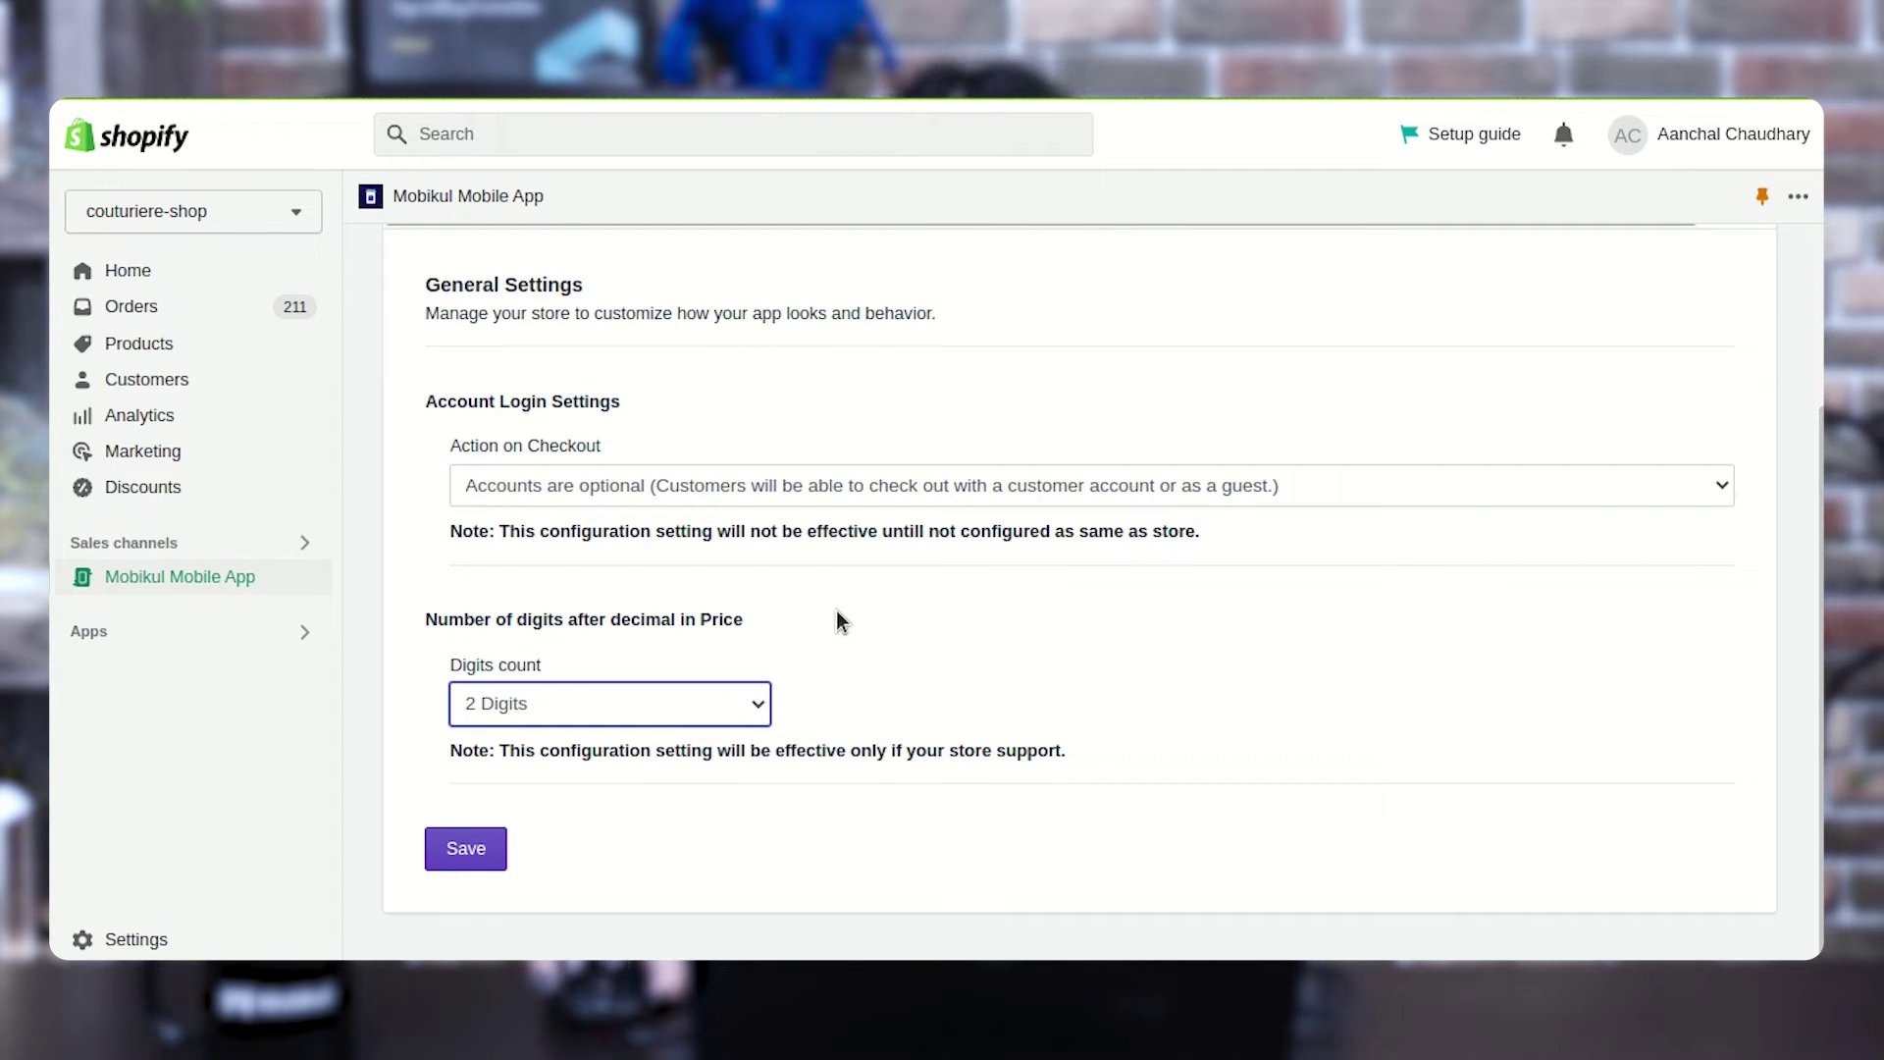
pyautogui.scroll(2, 850, 598)
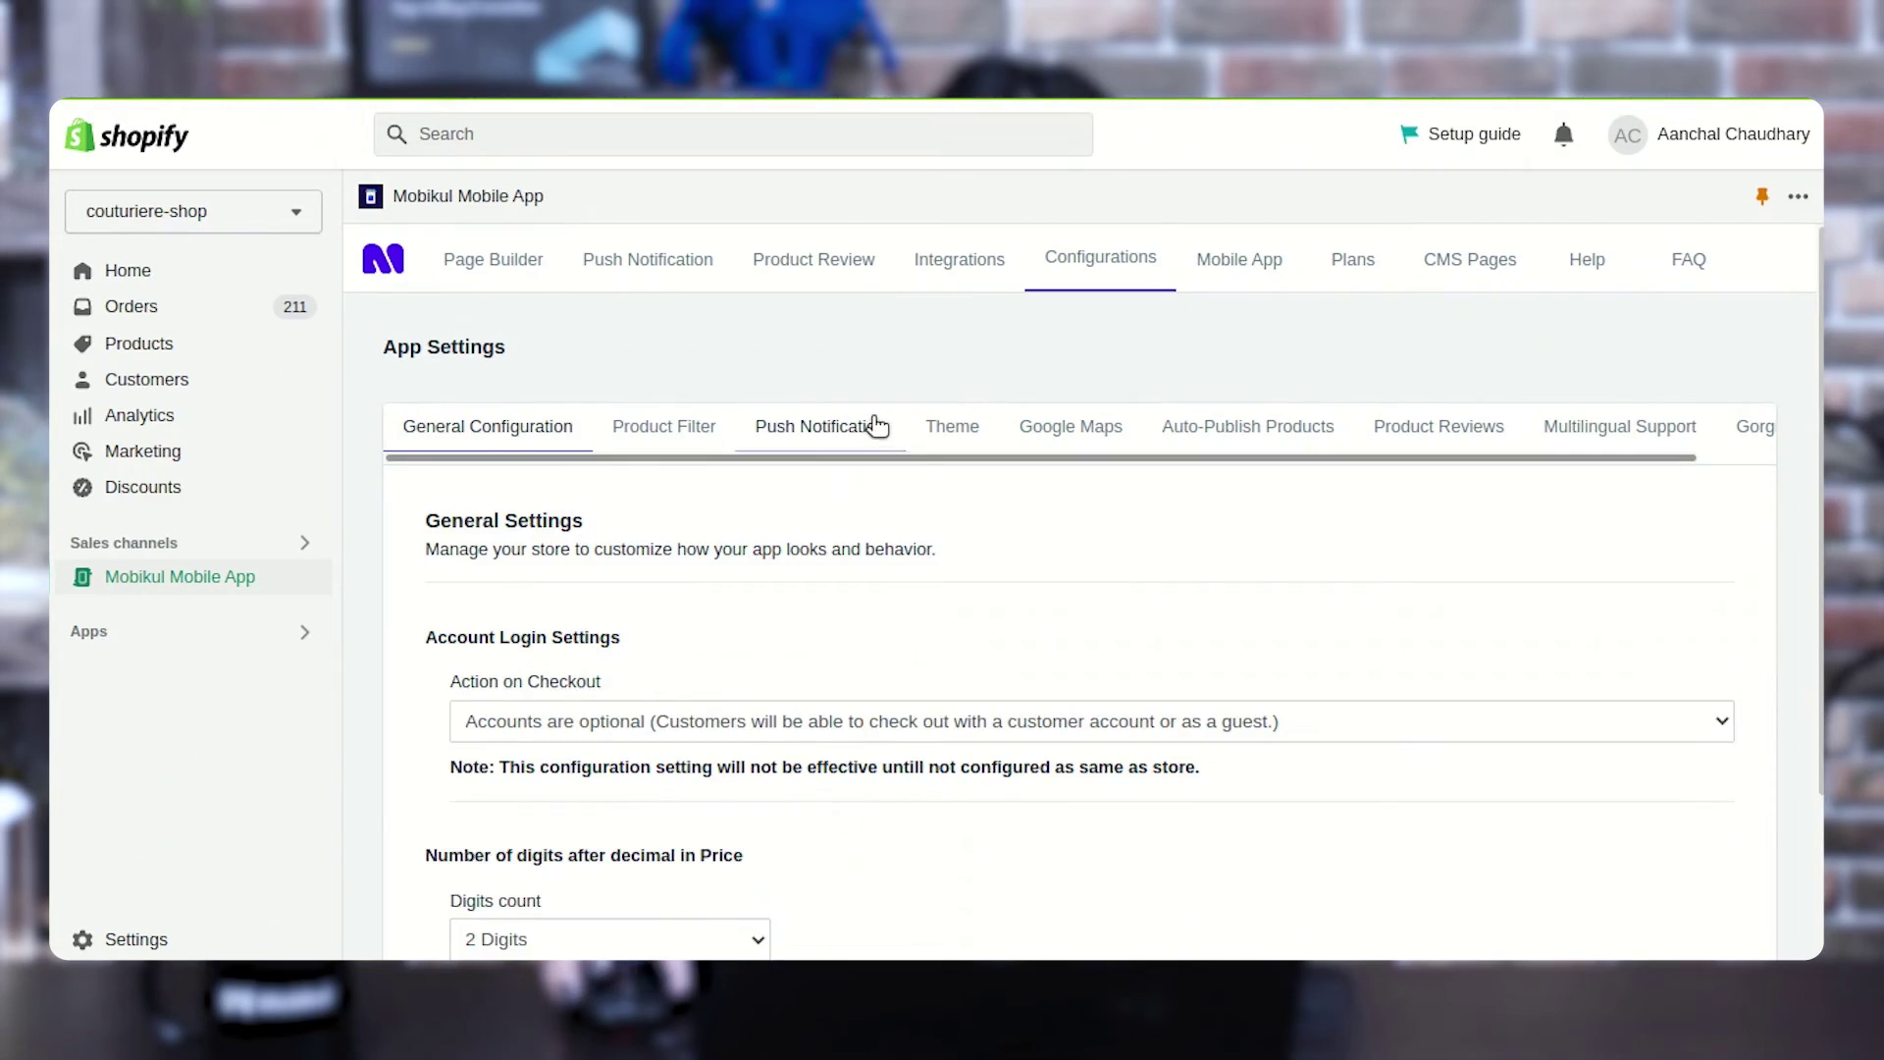
# Examine the Firebase Credentials fields in the FireBase Configuration of the push notification settings.
pyautogui.click(867, 424)
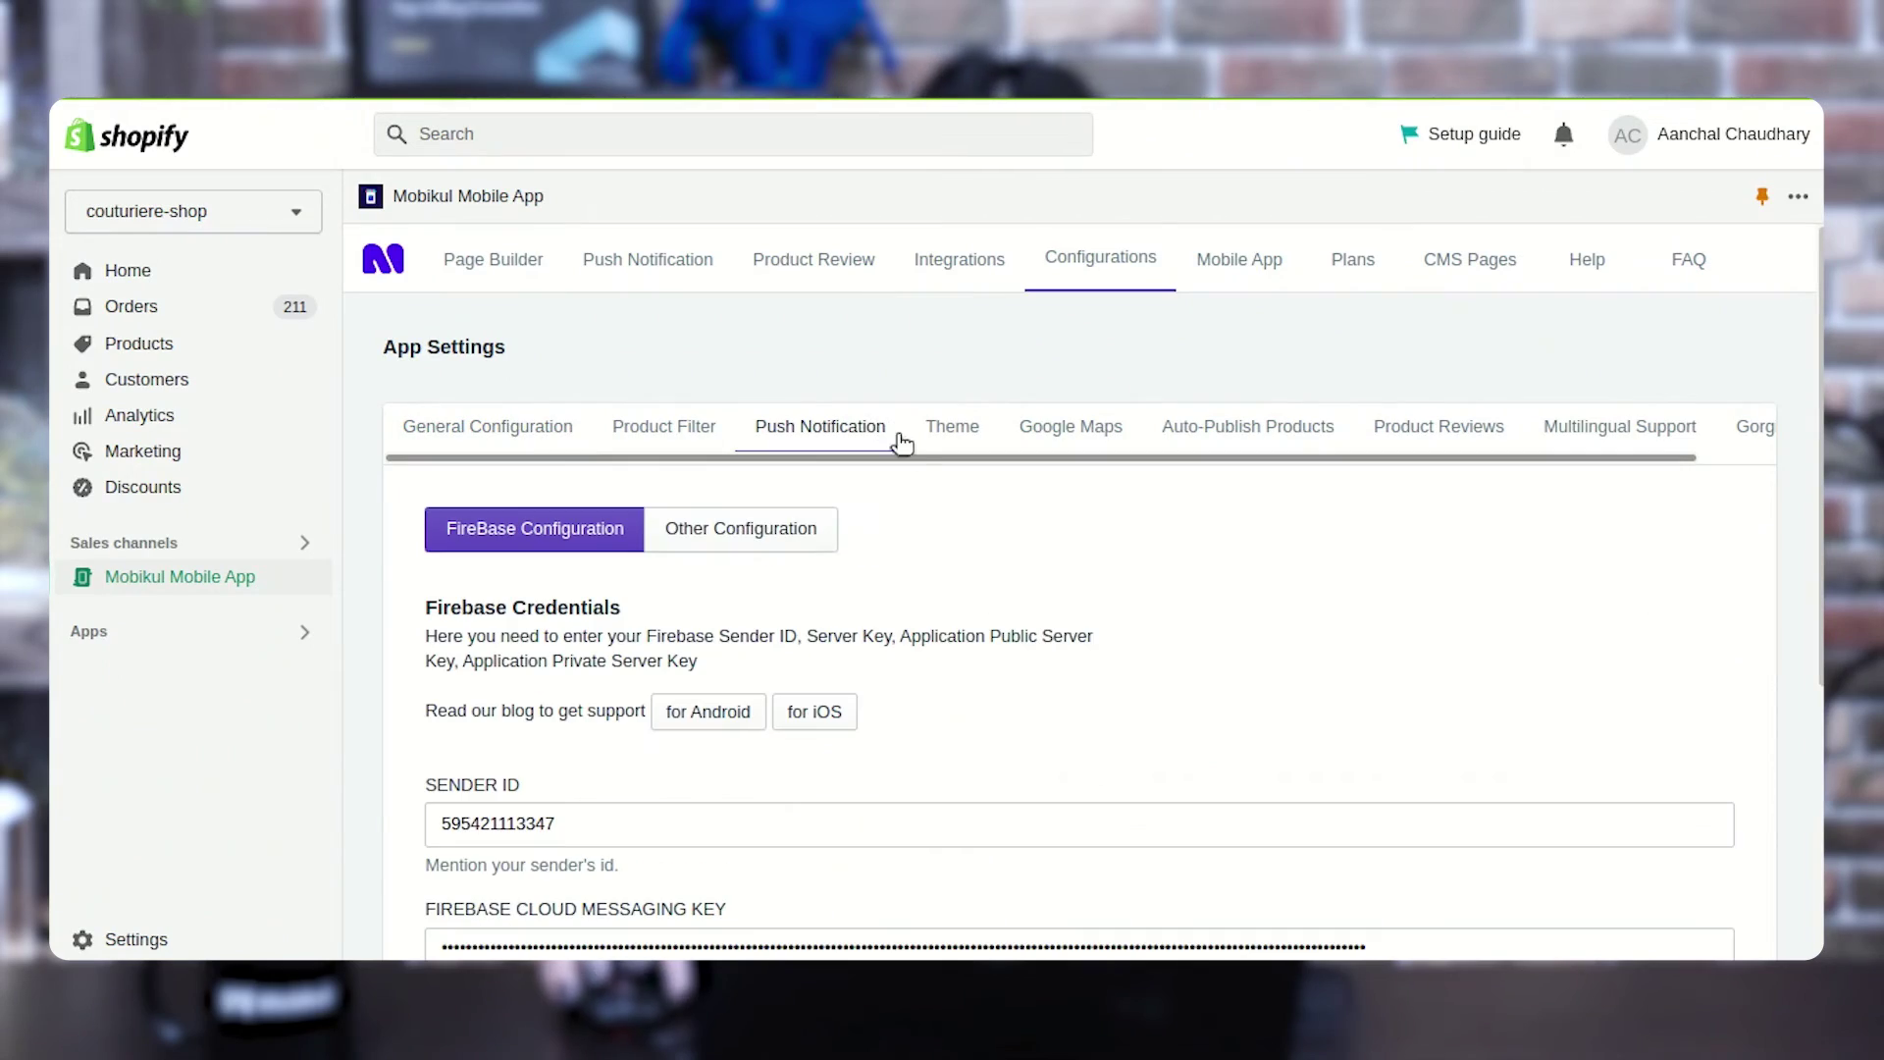
pyautogui.scroll(-1, 893, 546)
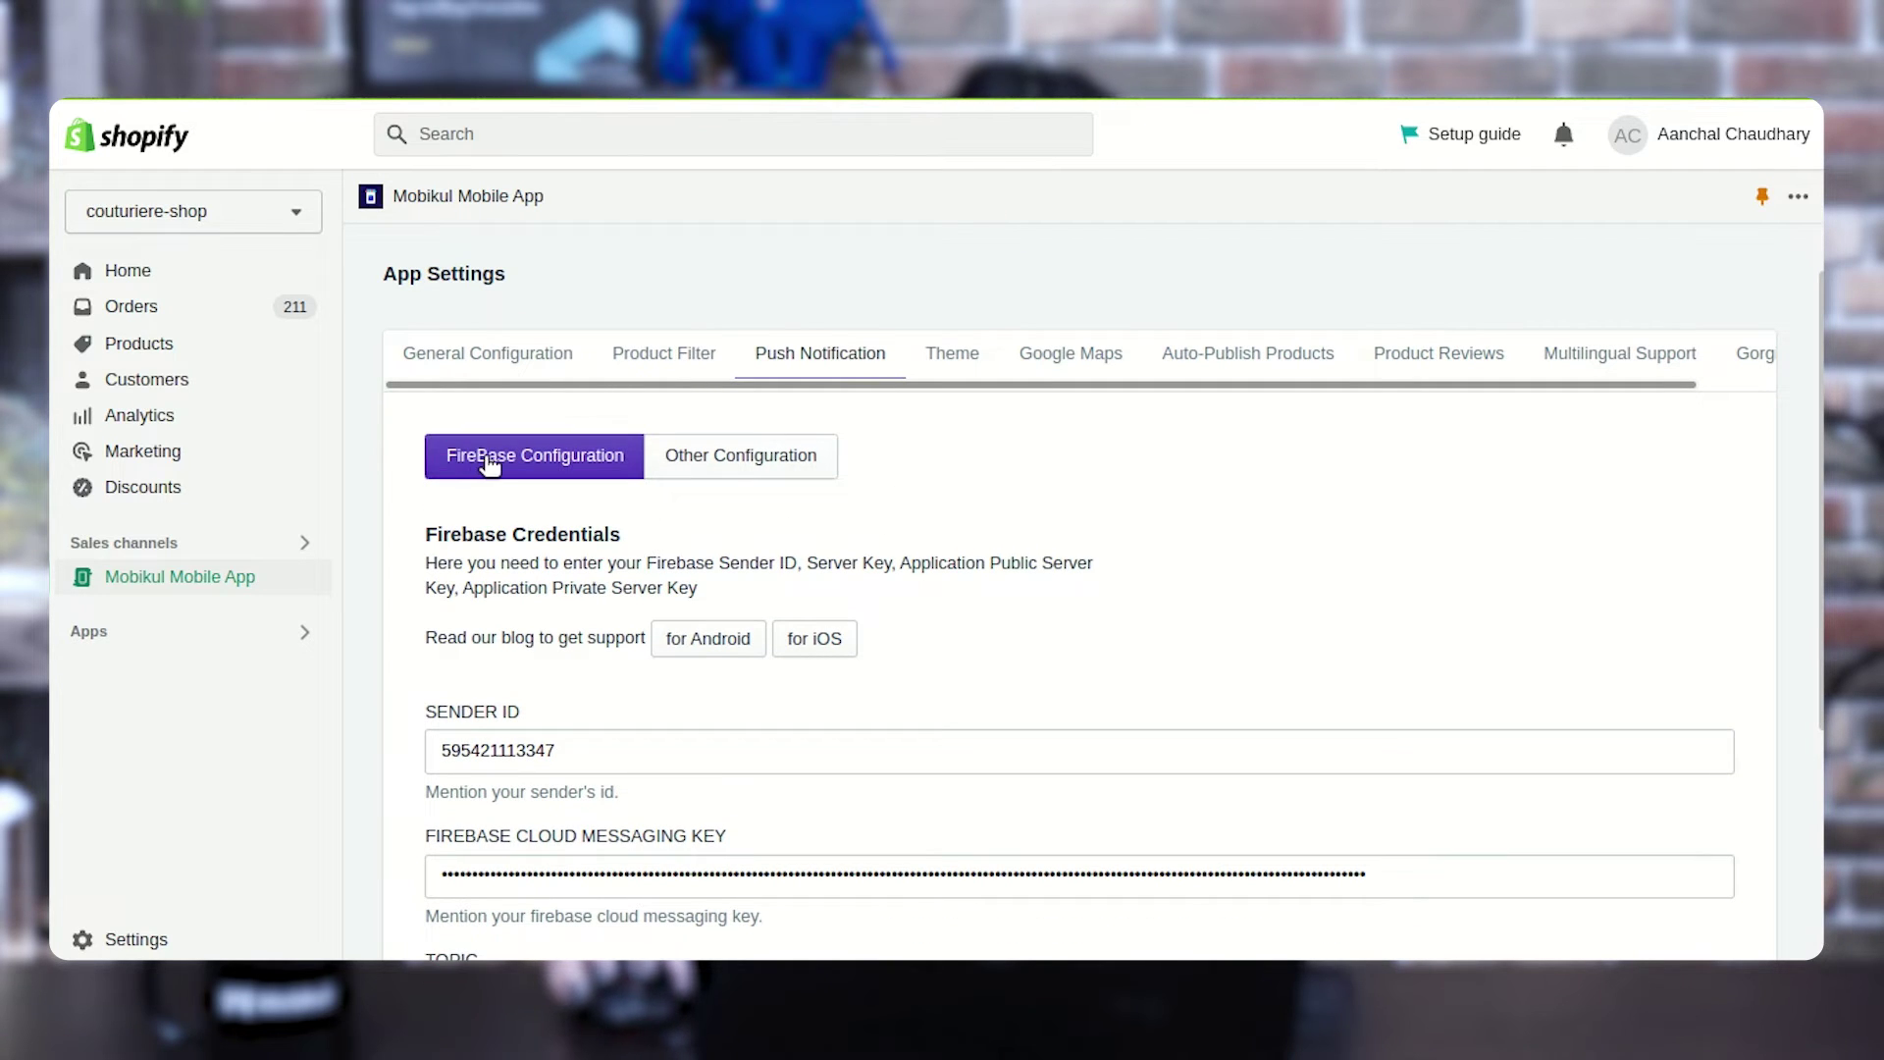
pyautogui.scroll(-2, 503, 535)
pyautogui.moveTo(519, 420); pyautogui.dragTo(786, 417)
pyautogui.click(1101, 511)
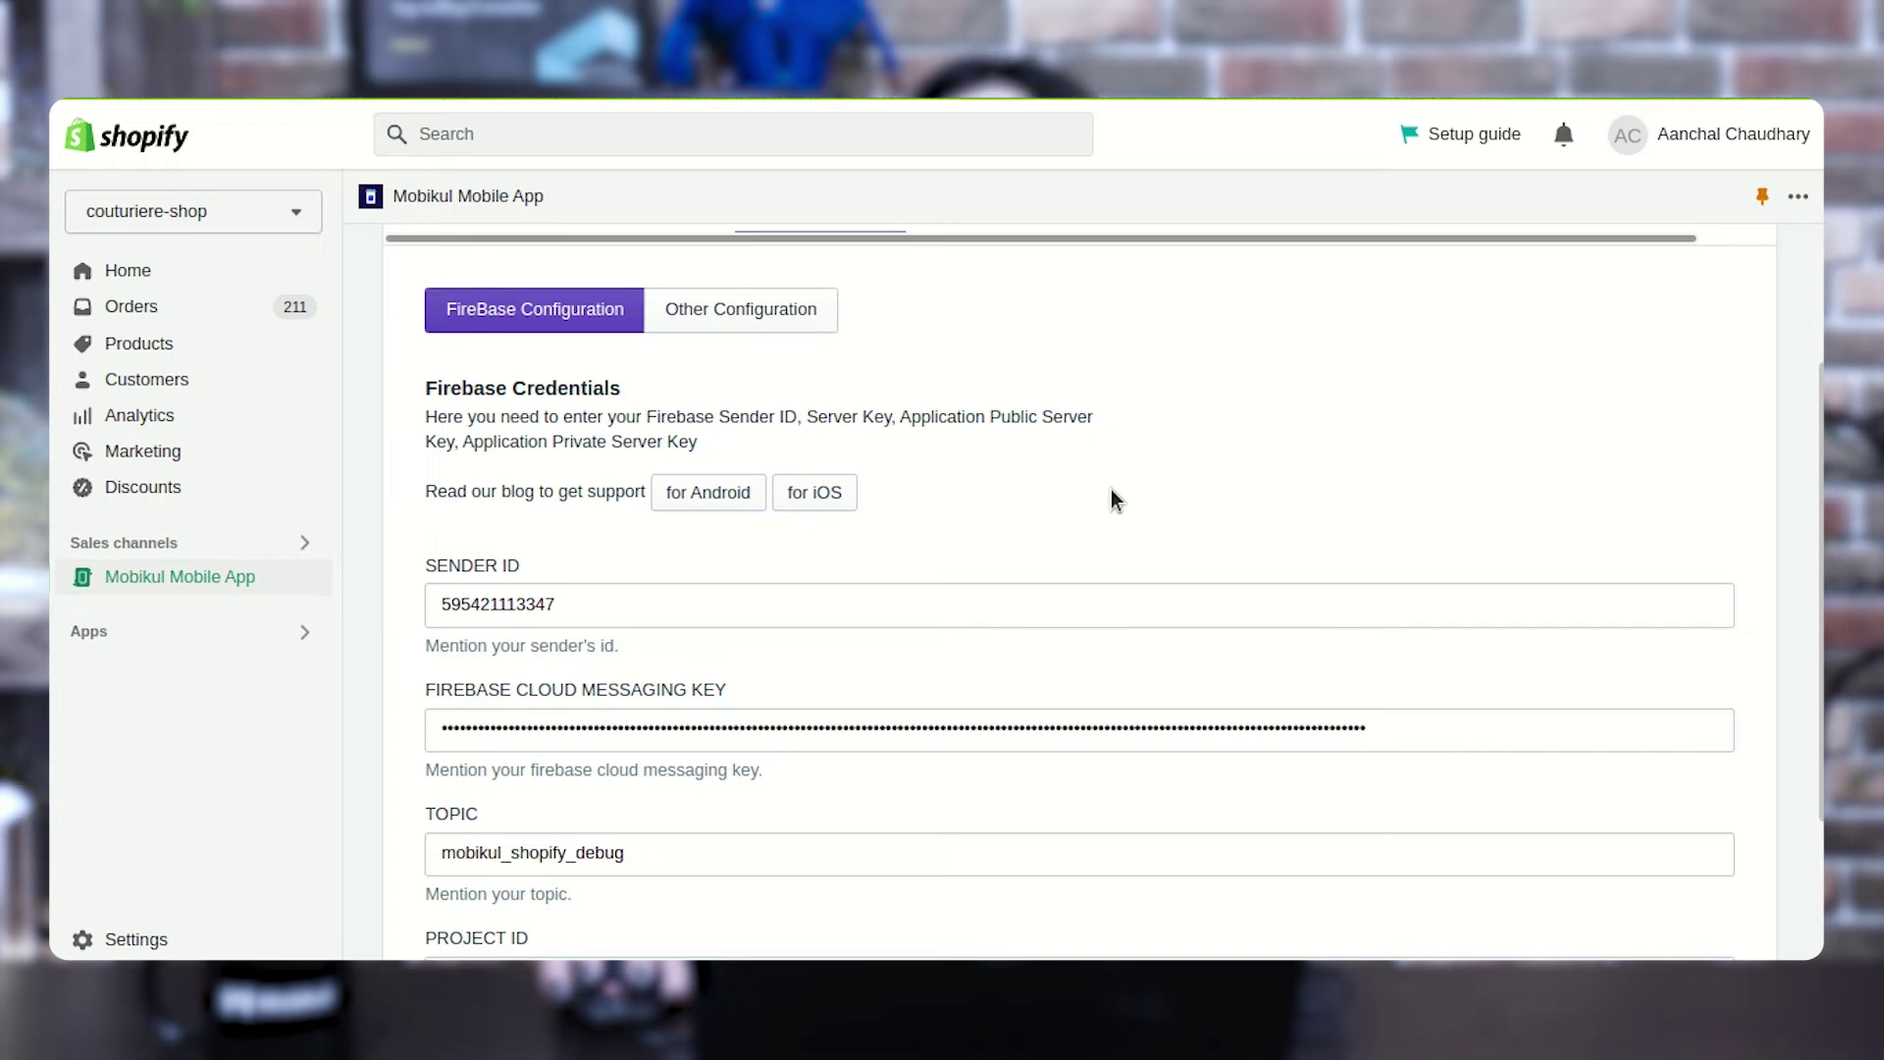
pyautogui.scroll(-3, 1060, 523)
pyautogui.scroll(5, 881, 772)
pyautogui.scroll(1, 882, 772)
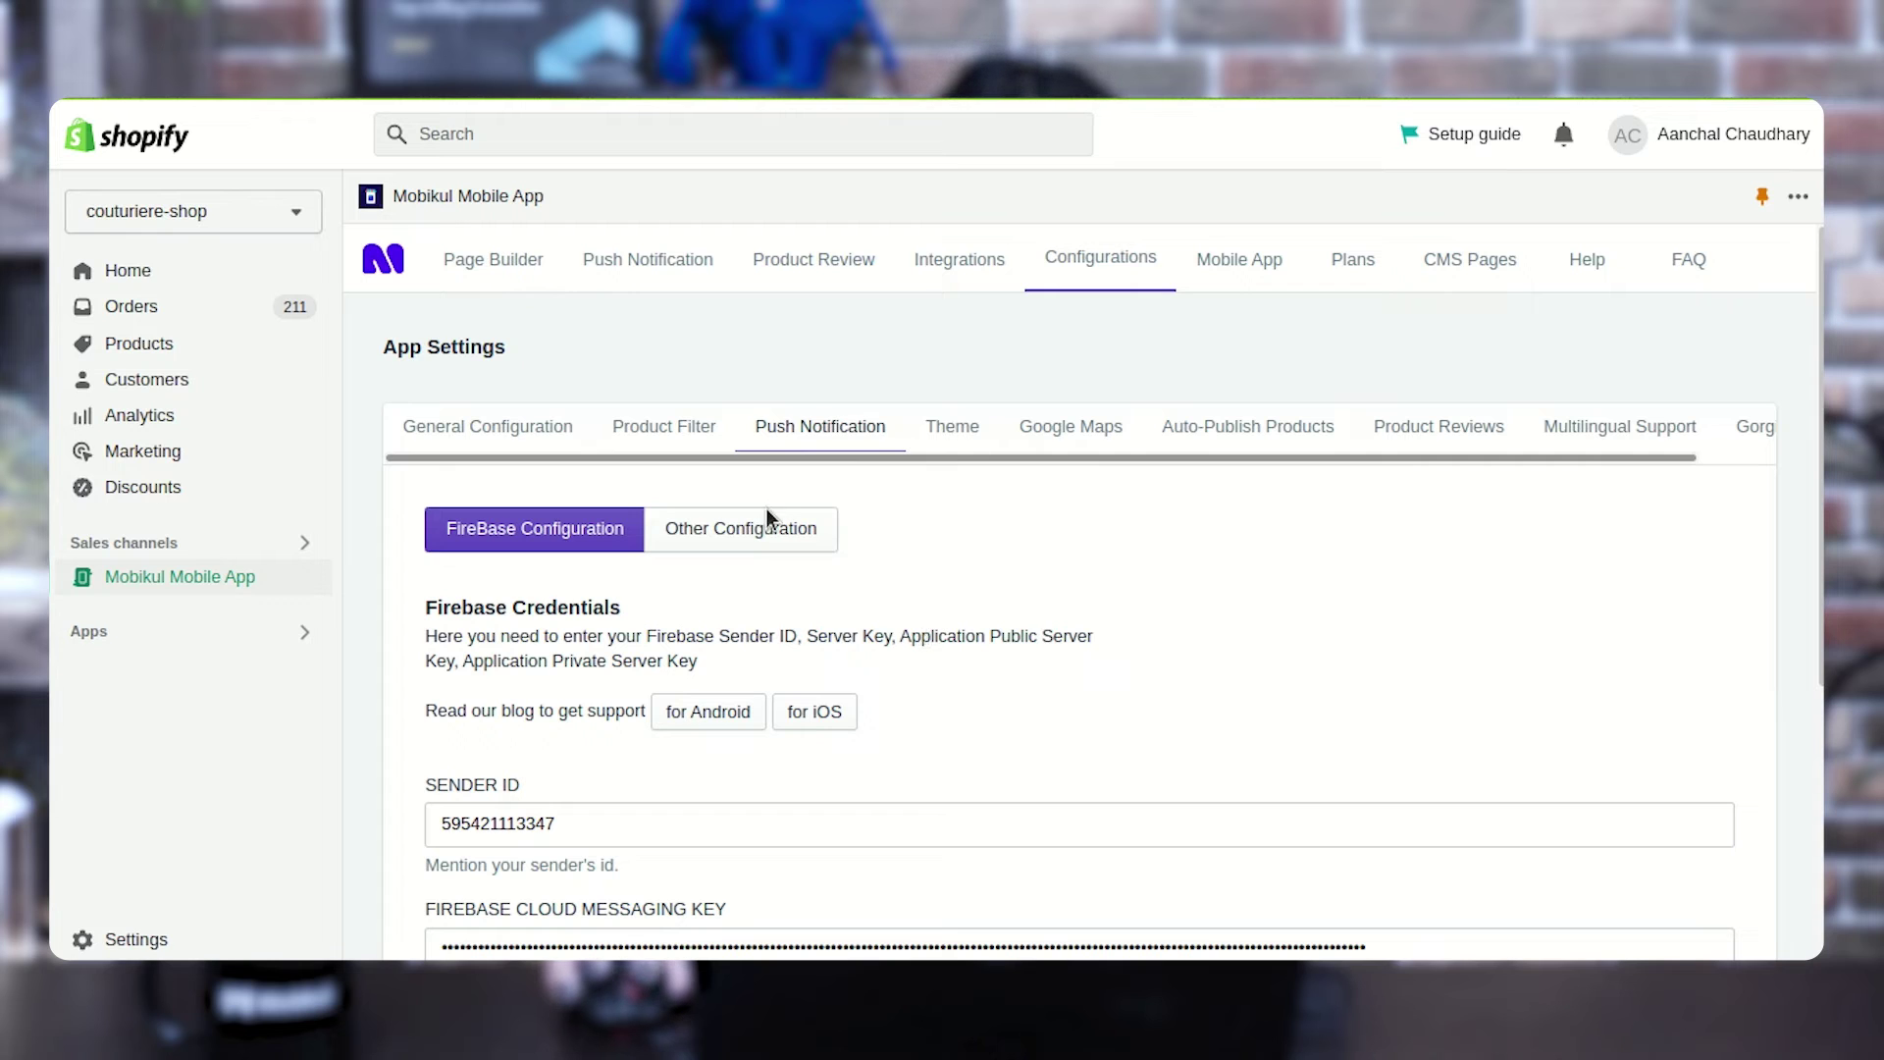
# Look through the Theme Settings colours and inspect the colour picker of App Button Color.
pyautogui.click(935, 440)
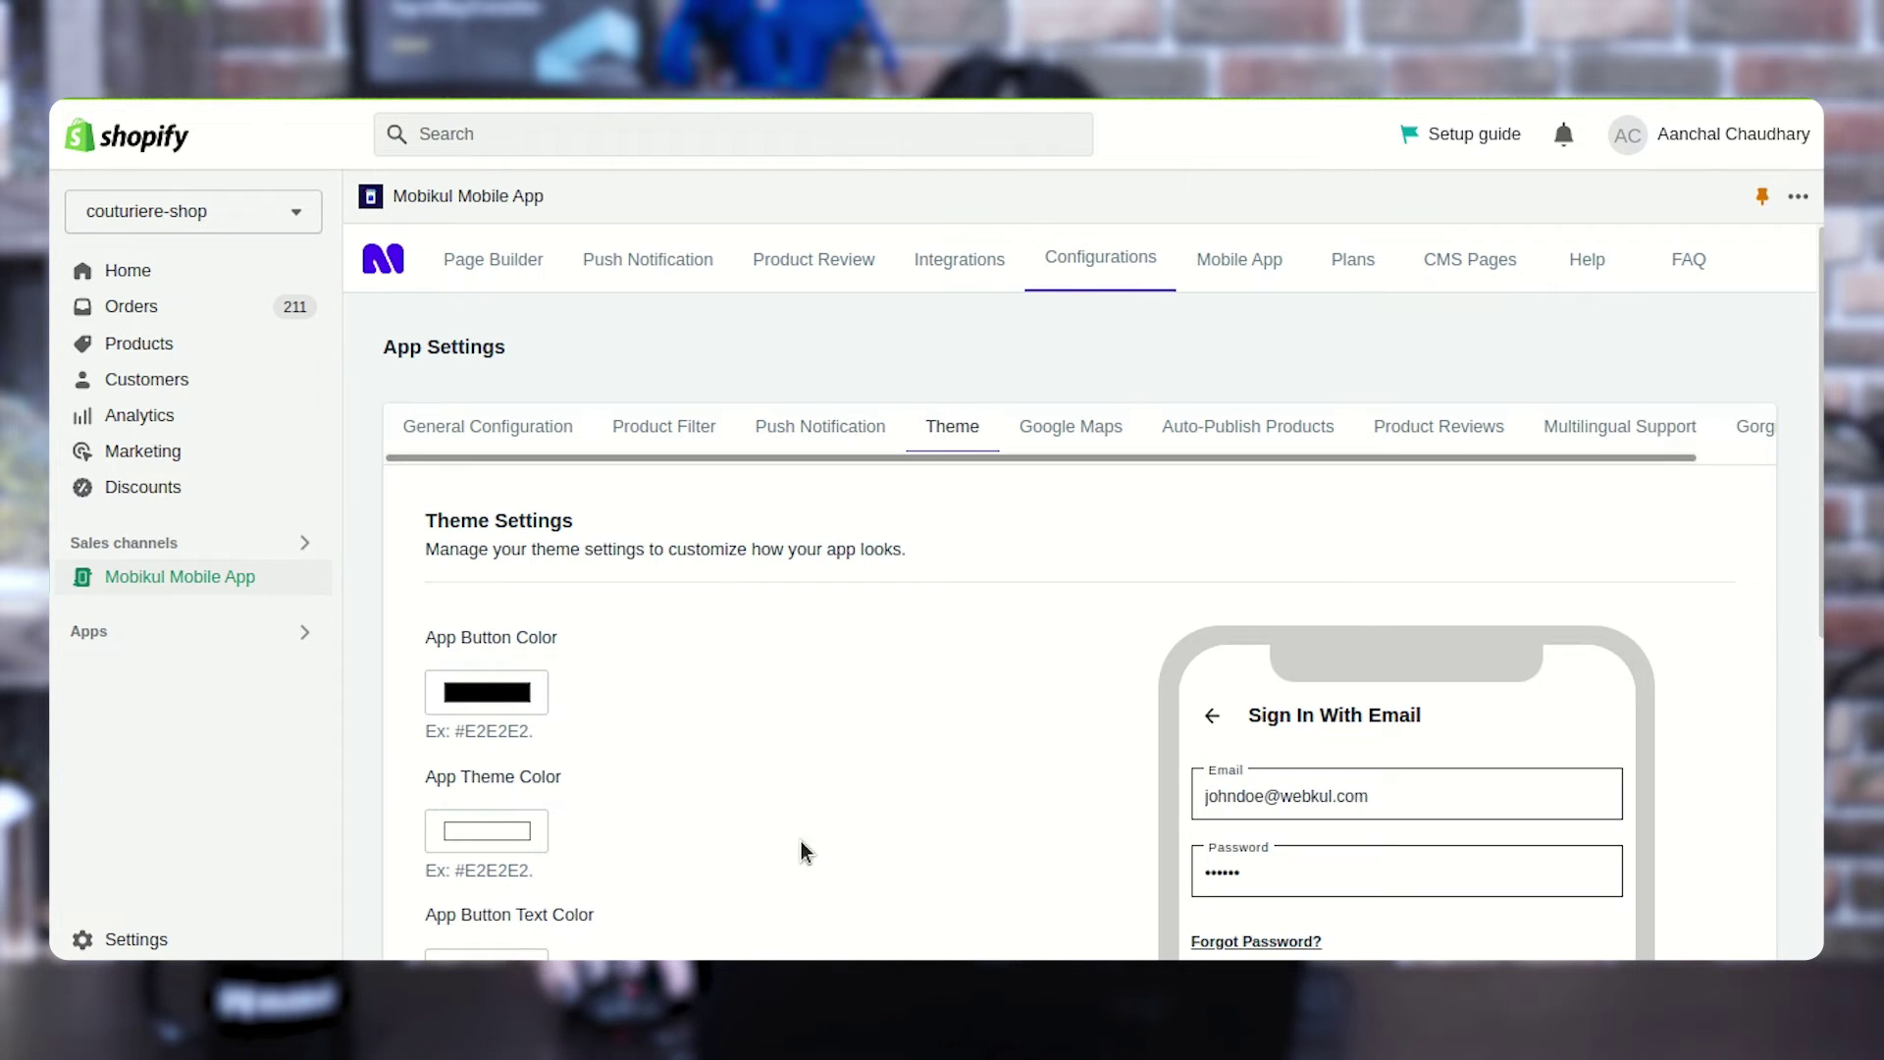
pyautogui.scroll(-2, 766, 824)
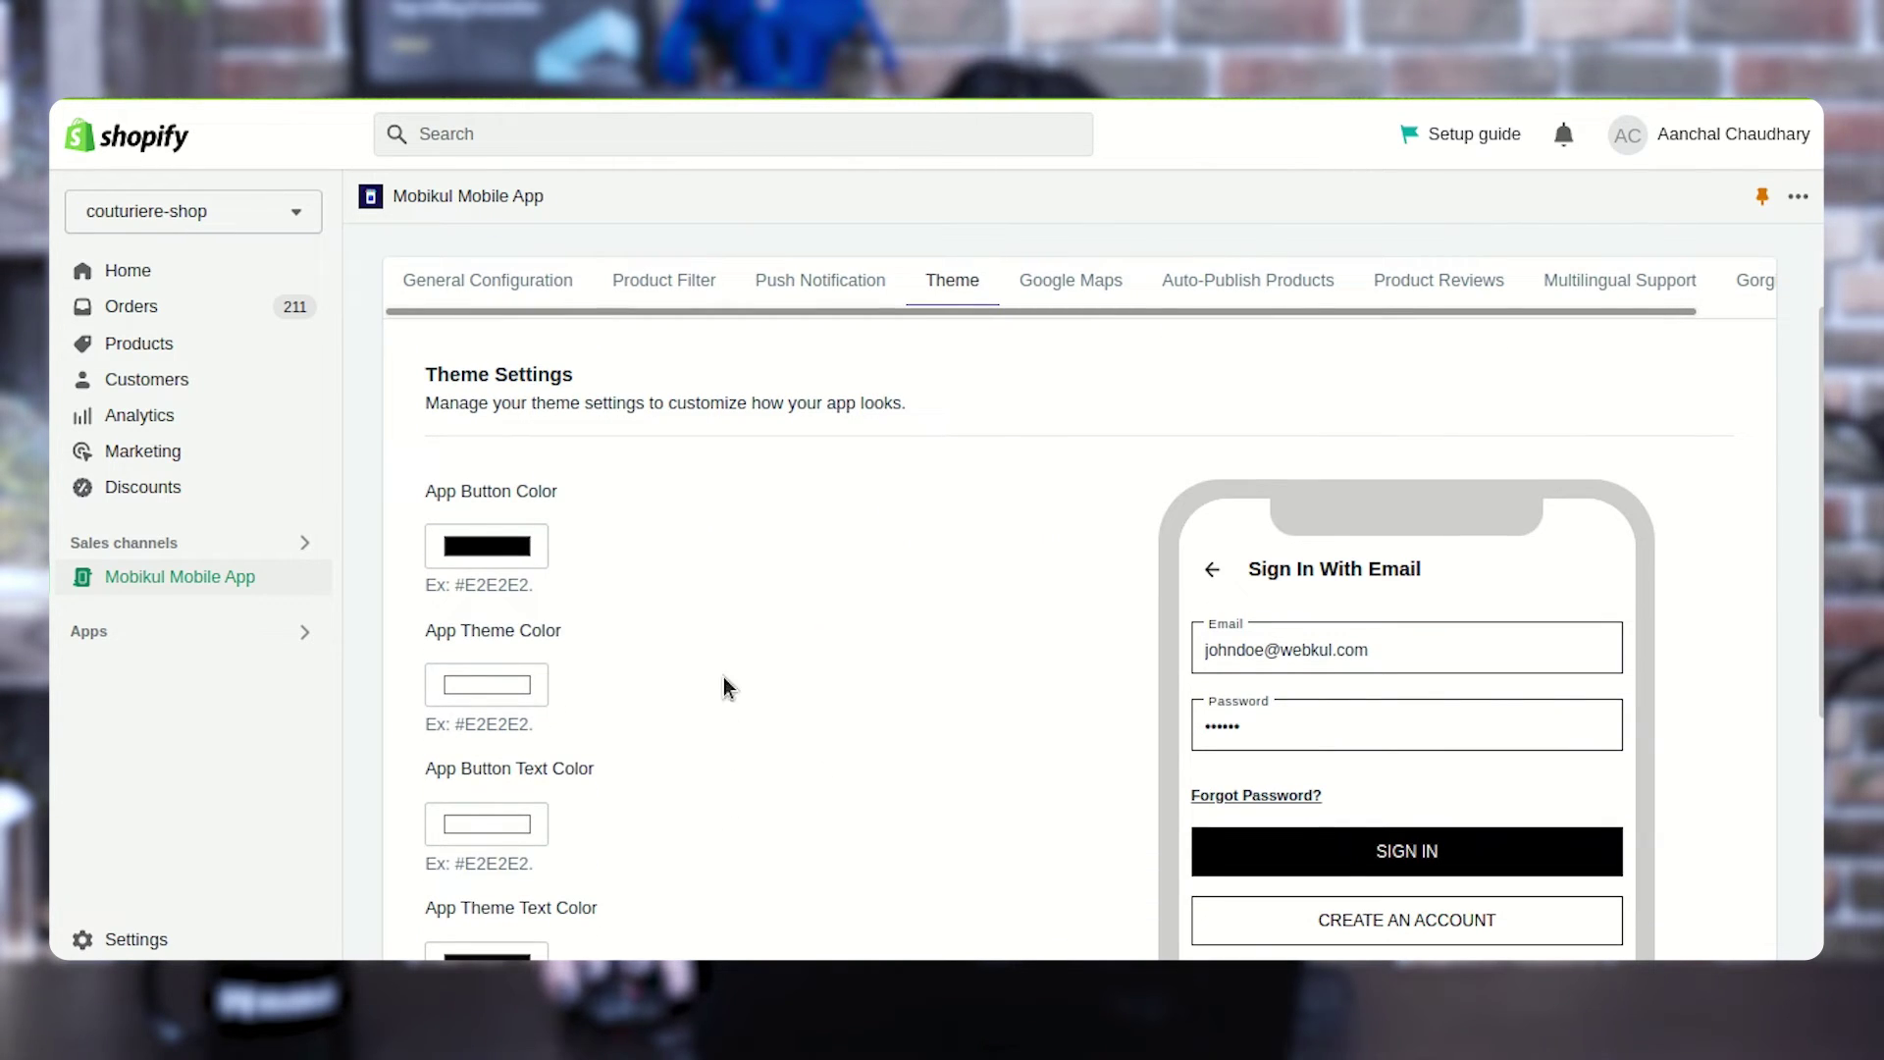
pyautogui.scroll(-2, 722, 677)
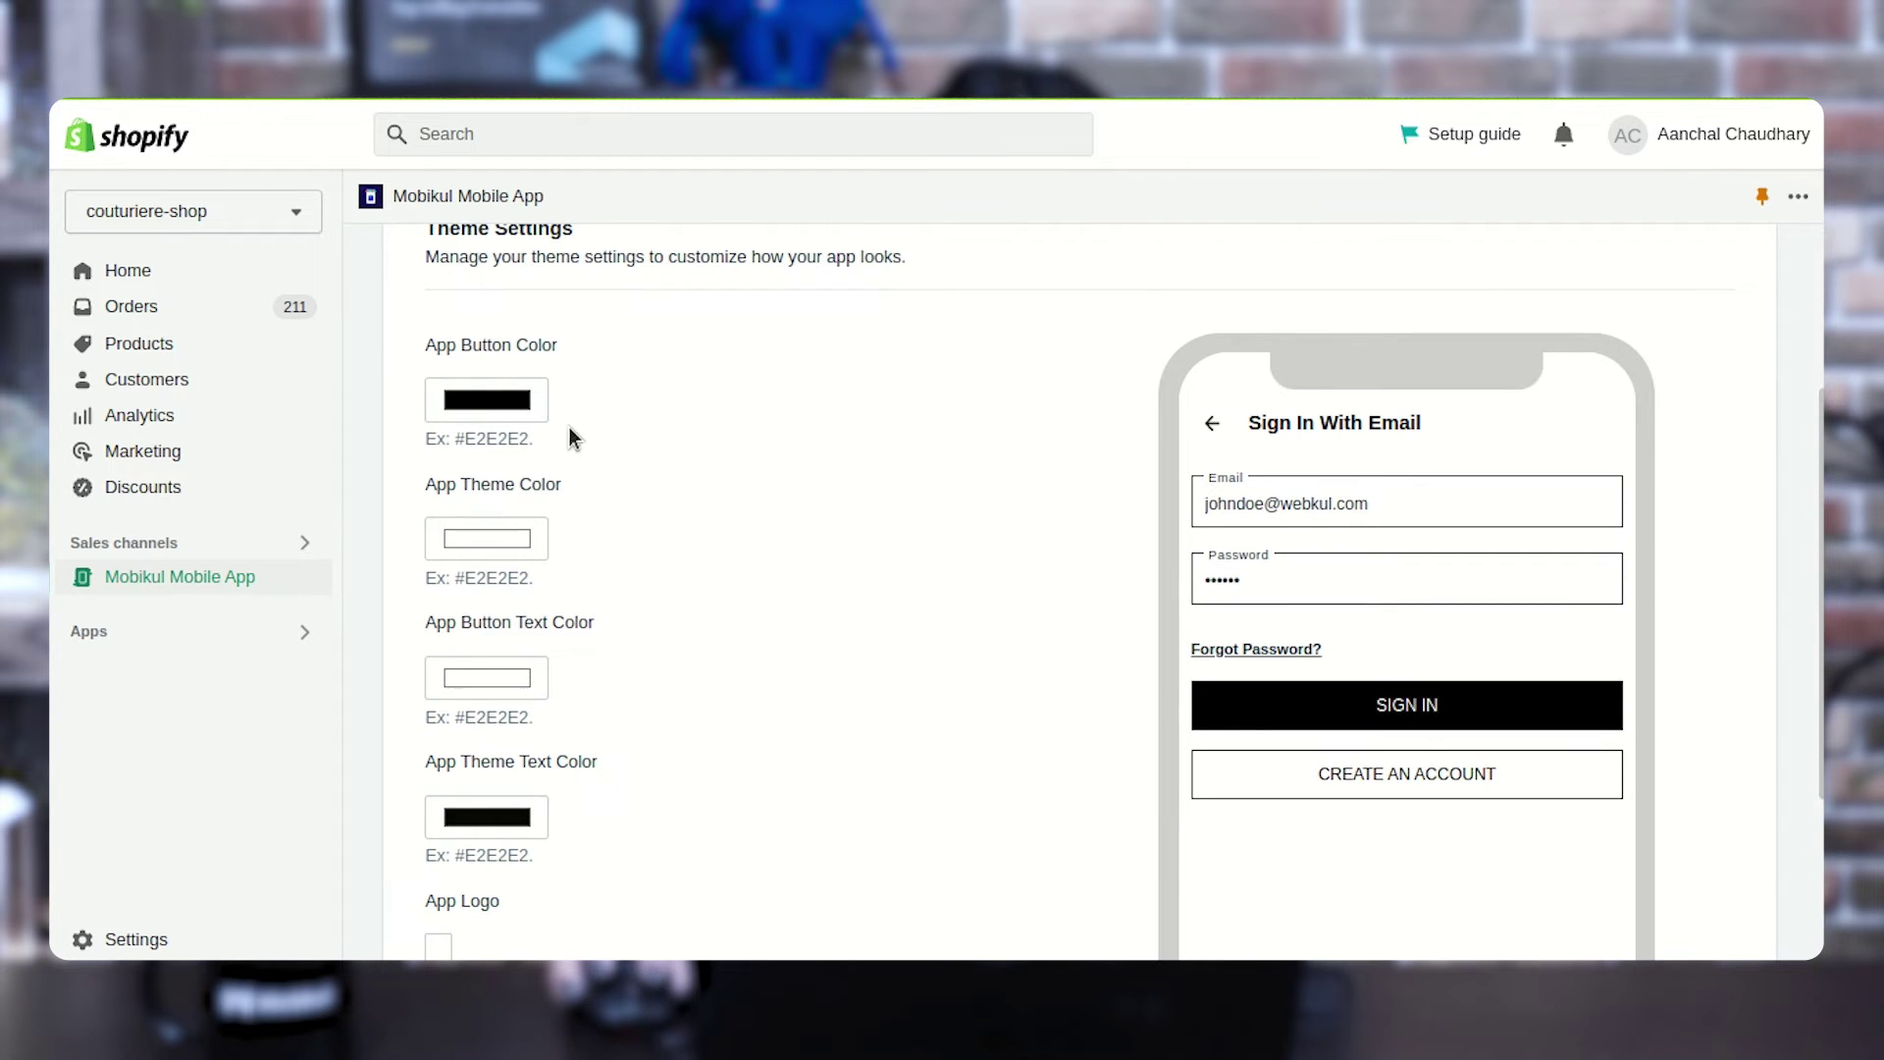
pyautogui.click(486, 392)
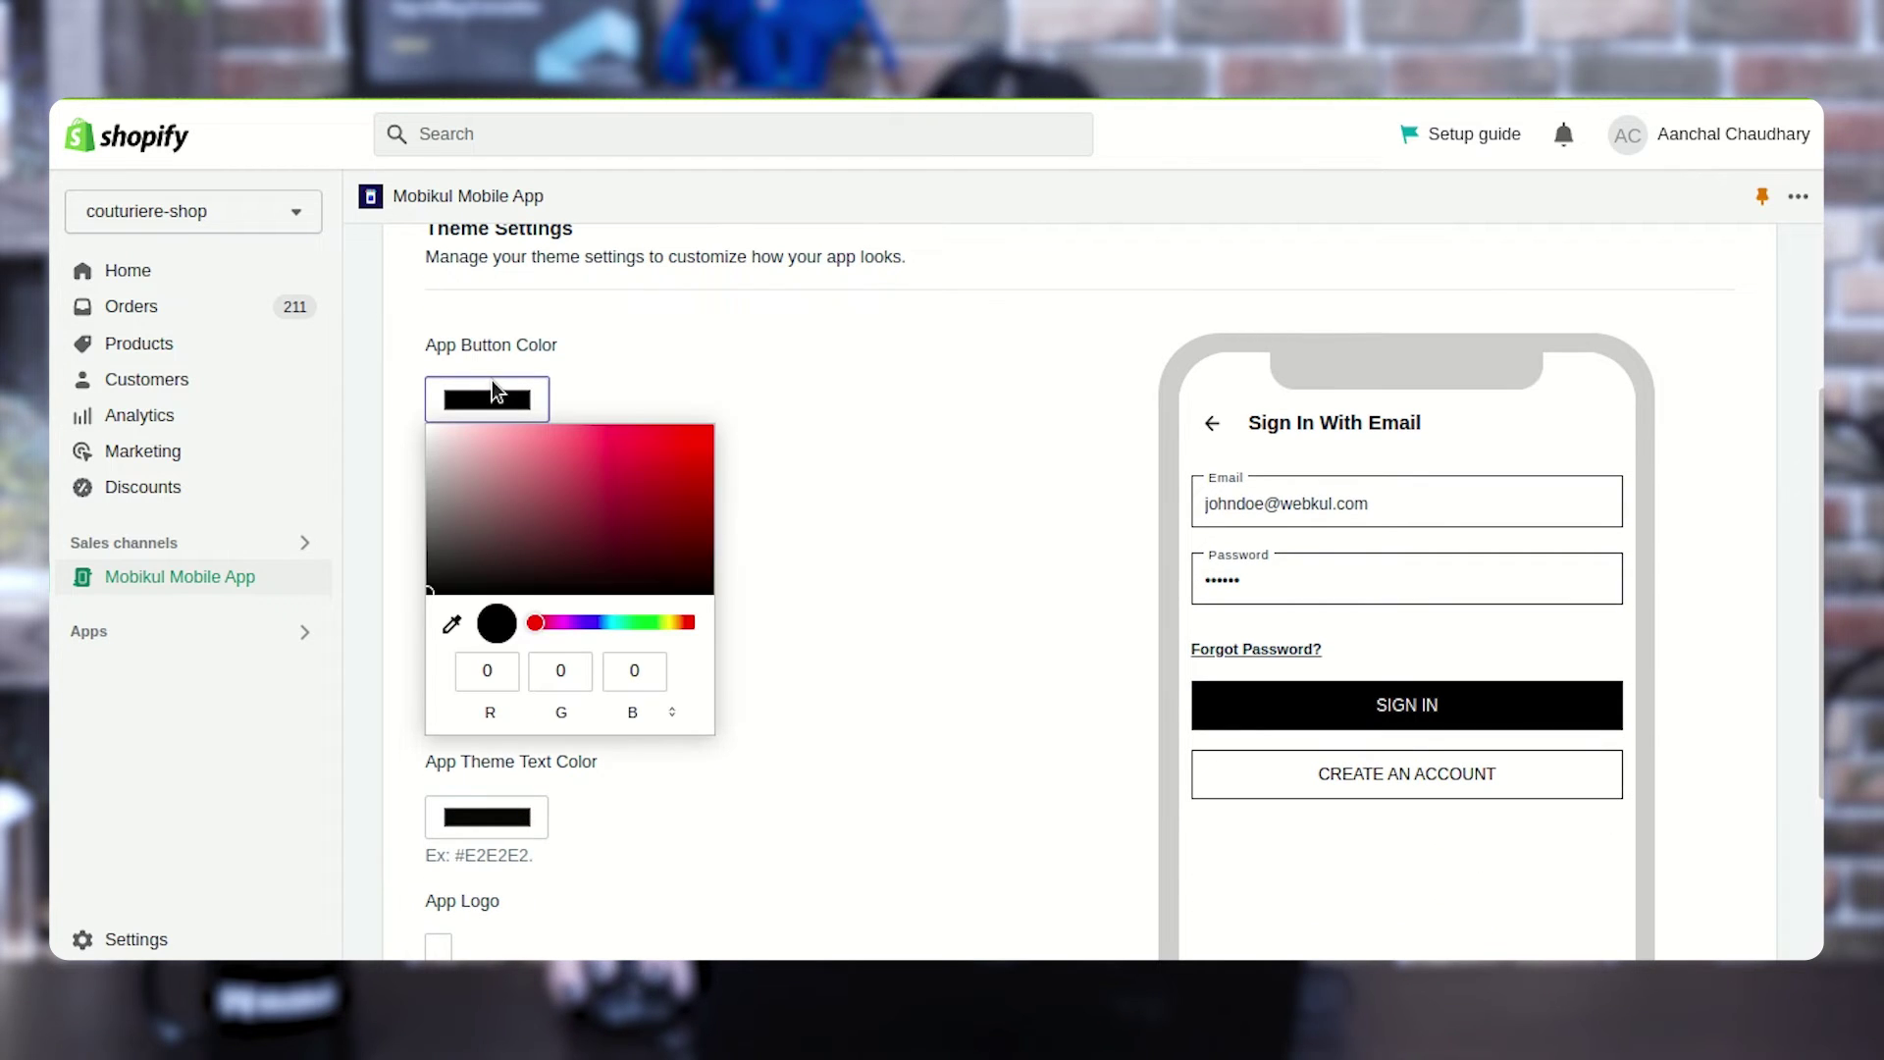
pyautogui.click(493, 391)
pyautogui.scroll(-1, 545, 587)
pyautogui.scroll(-1, 545, 587)
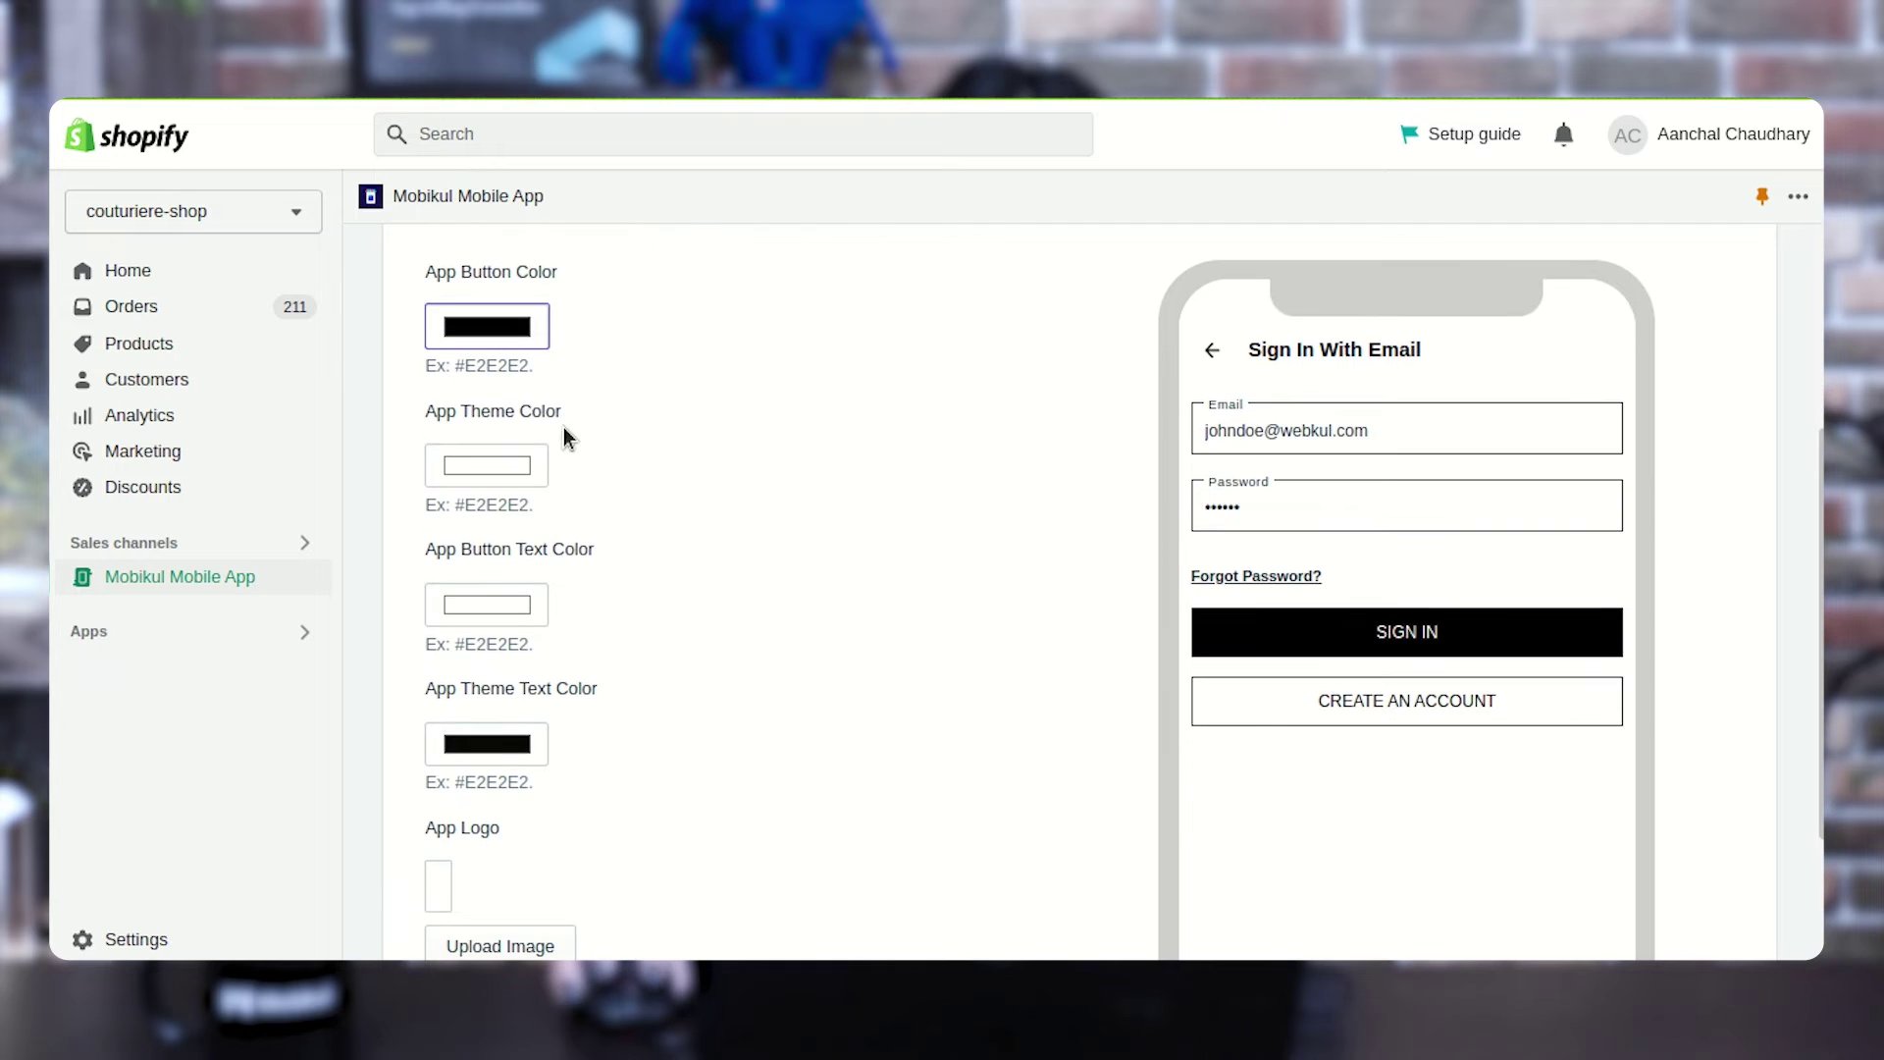
# Toggle the Remove Logo option on and off under App Logo, and save the Theme Settings.
pyautogui.scroll(-4, 540, 559)
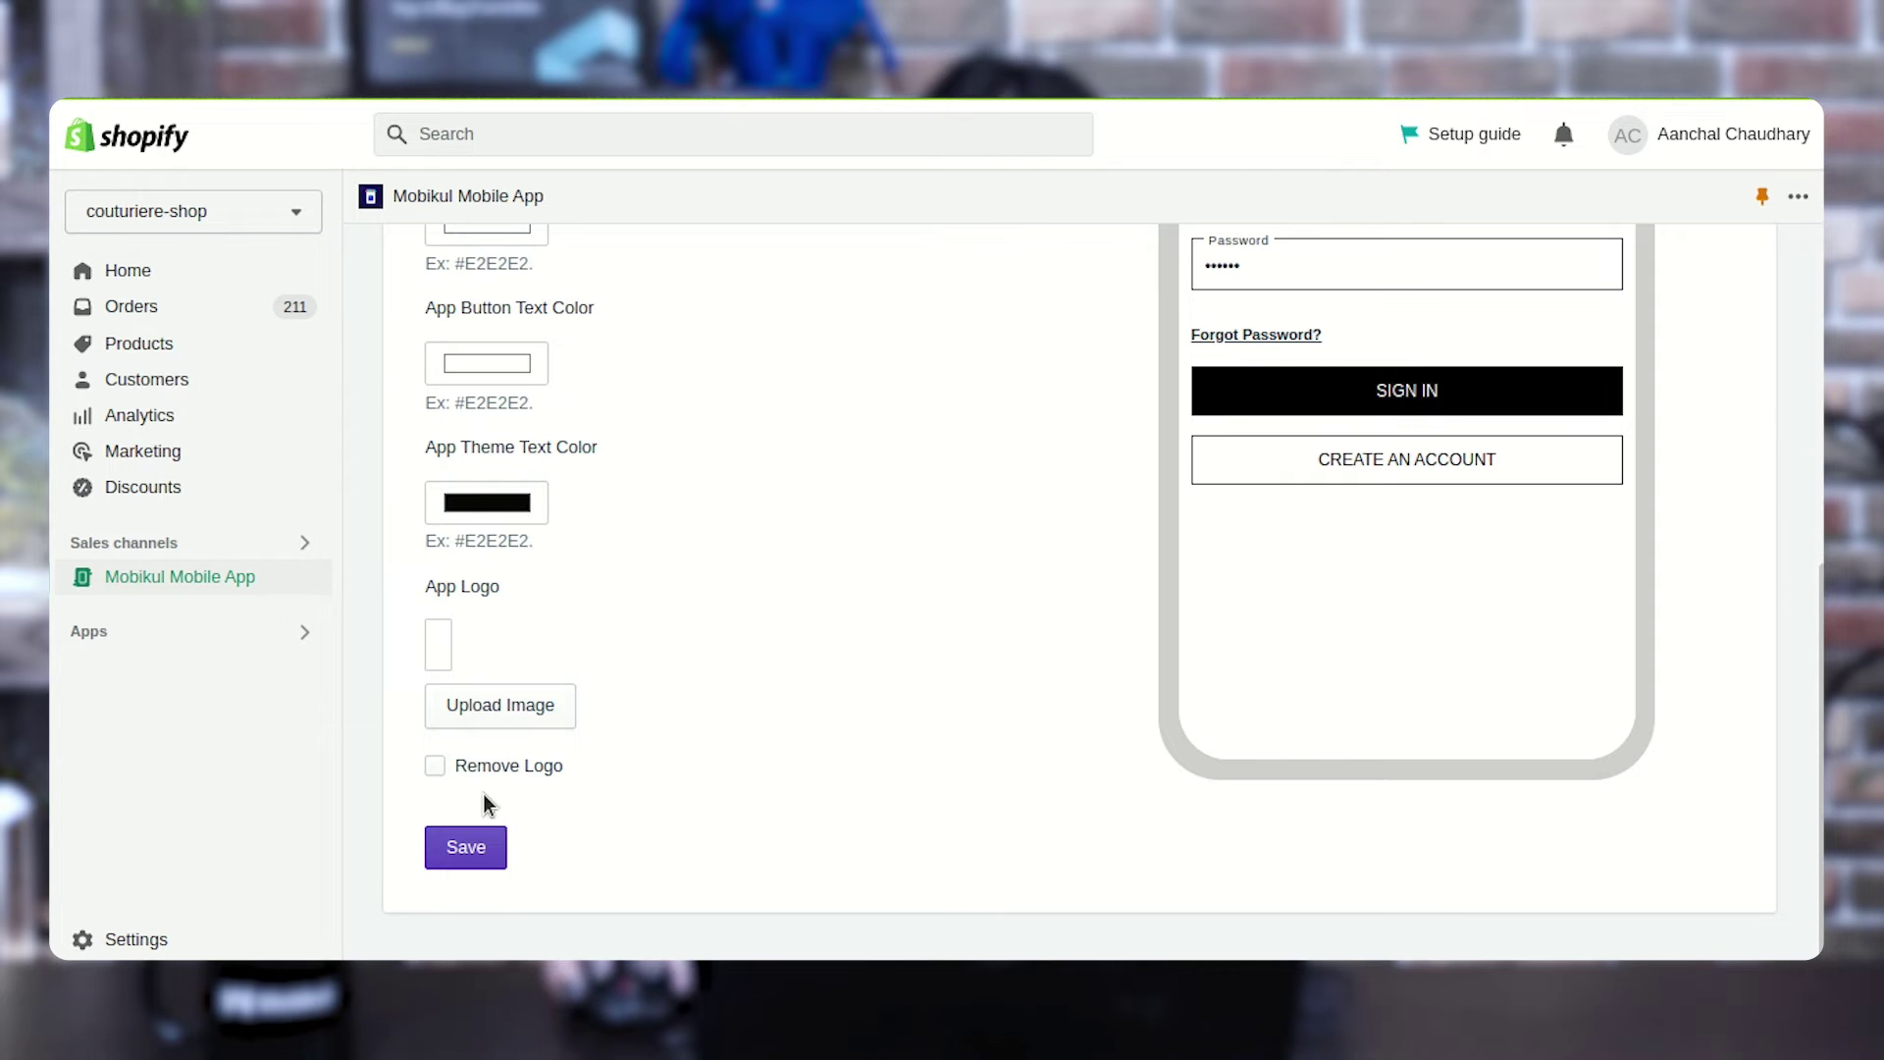
pyautogui.click(437, 767)
pyautogui.click(444, 767)
pyautogui.scroll(5, 609, 834)
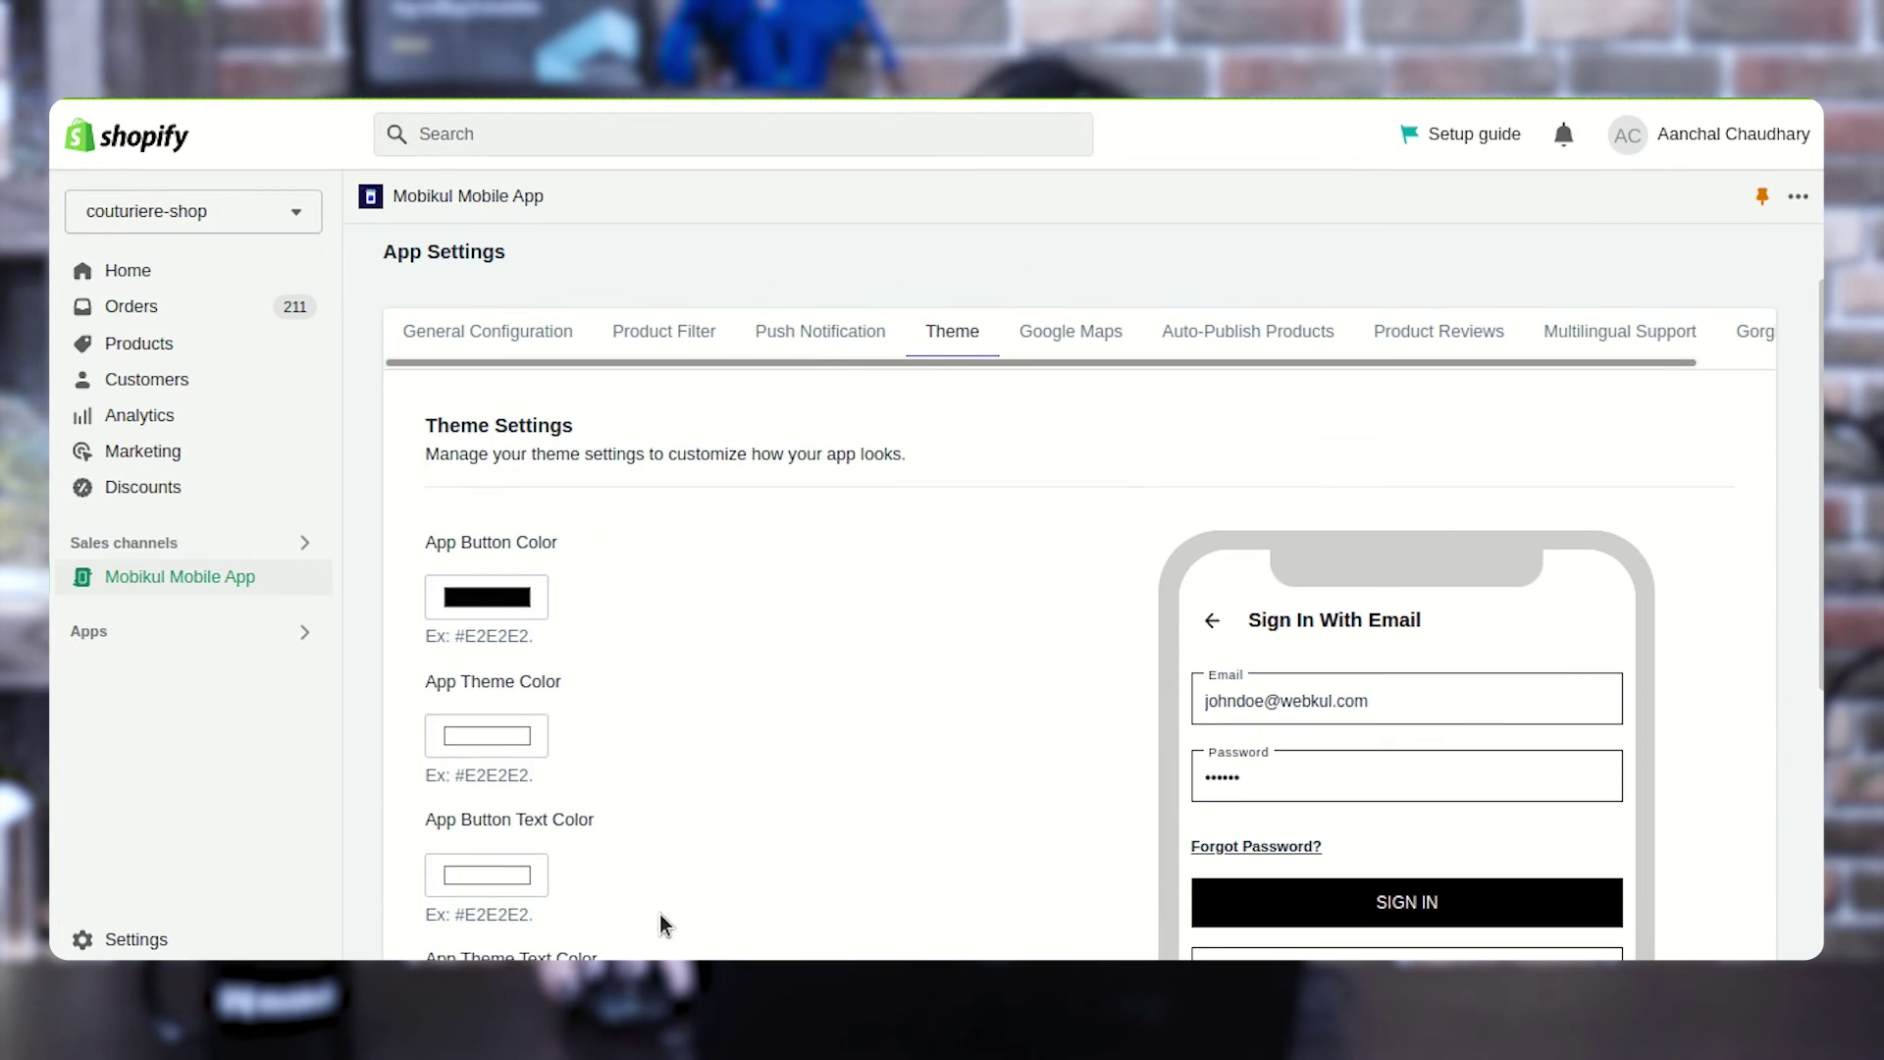
pyautogui.scroll(-4, 663, 908)
pyautogui.scroll(-2, 666, 902)
pyautogui.click(491, 844)
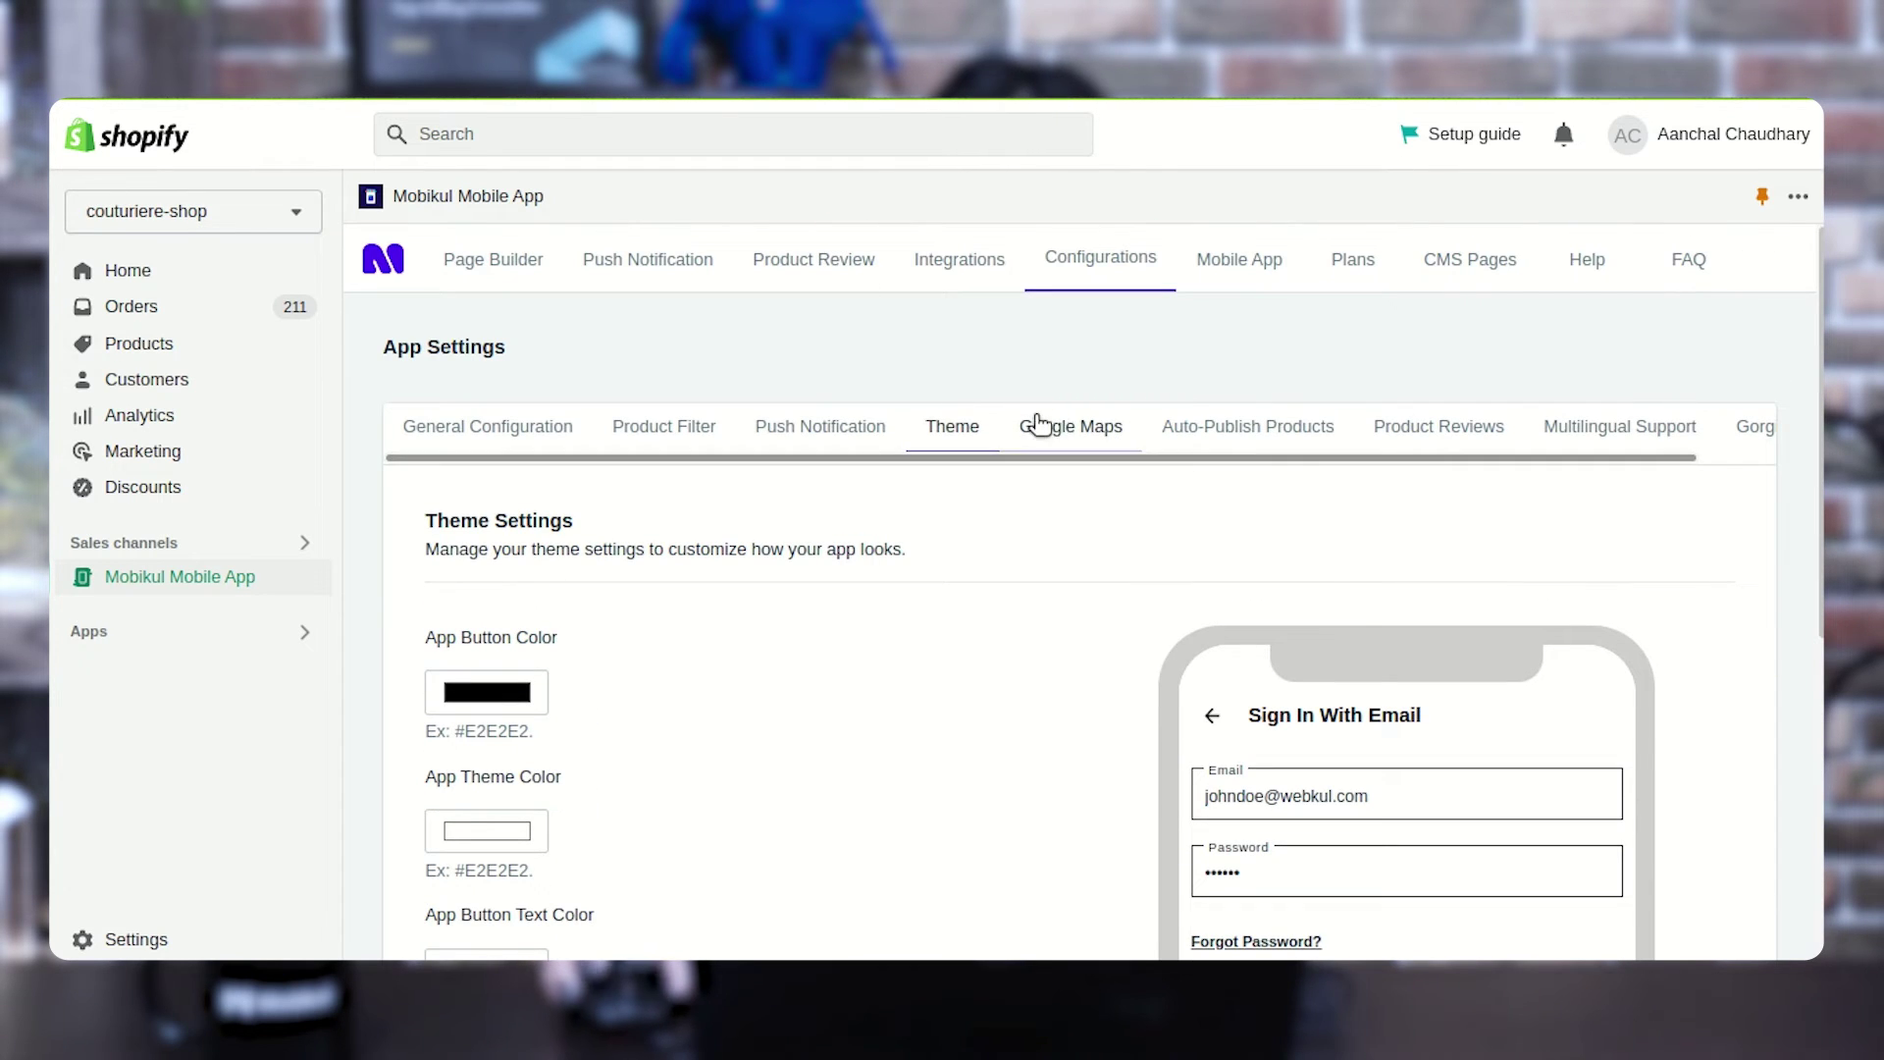
# Read the Google Maps Settings and view the Auto-Publish Products setting.
pyautogui.click(1040, 424)
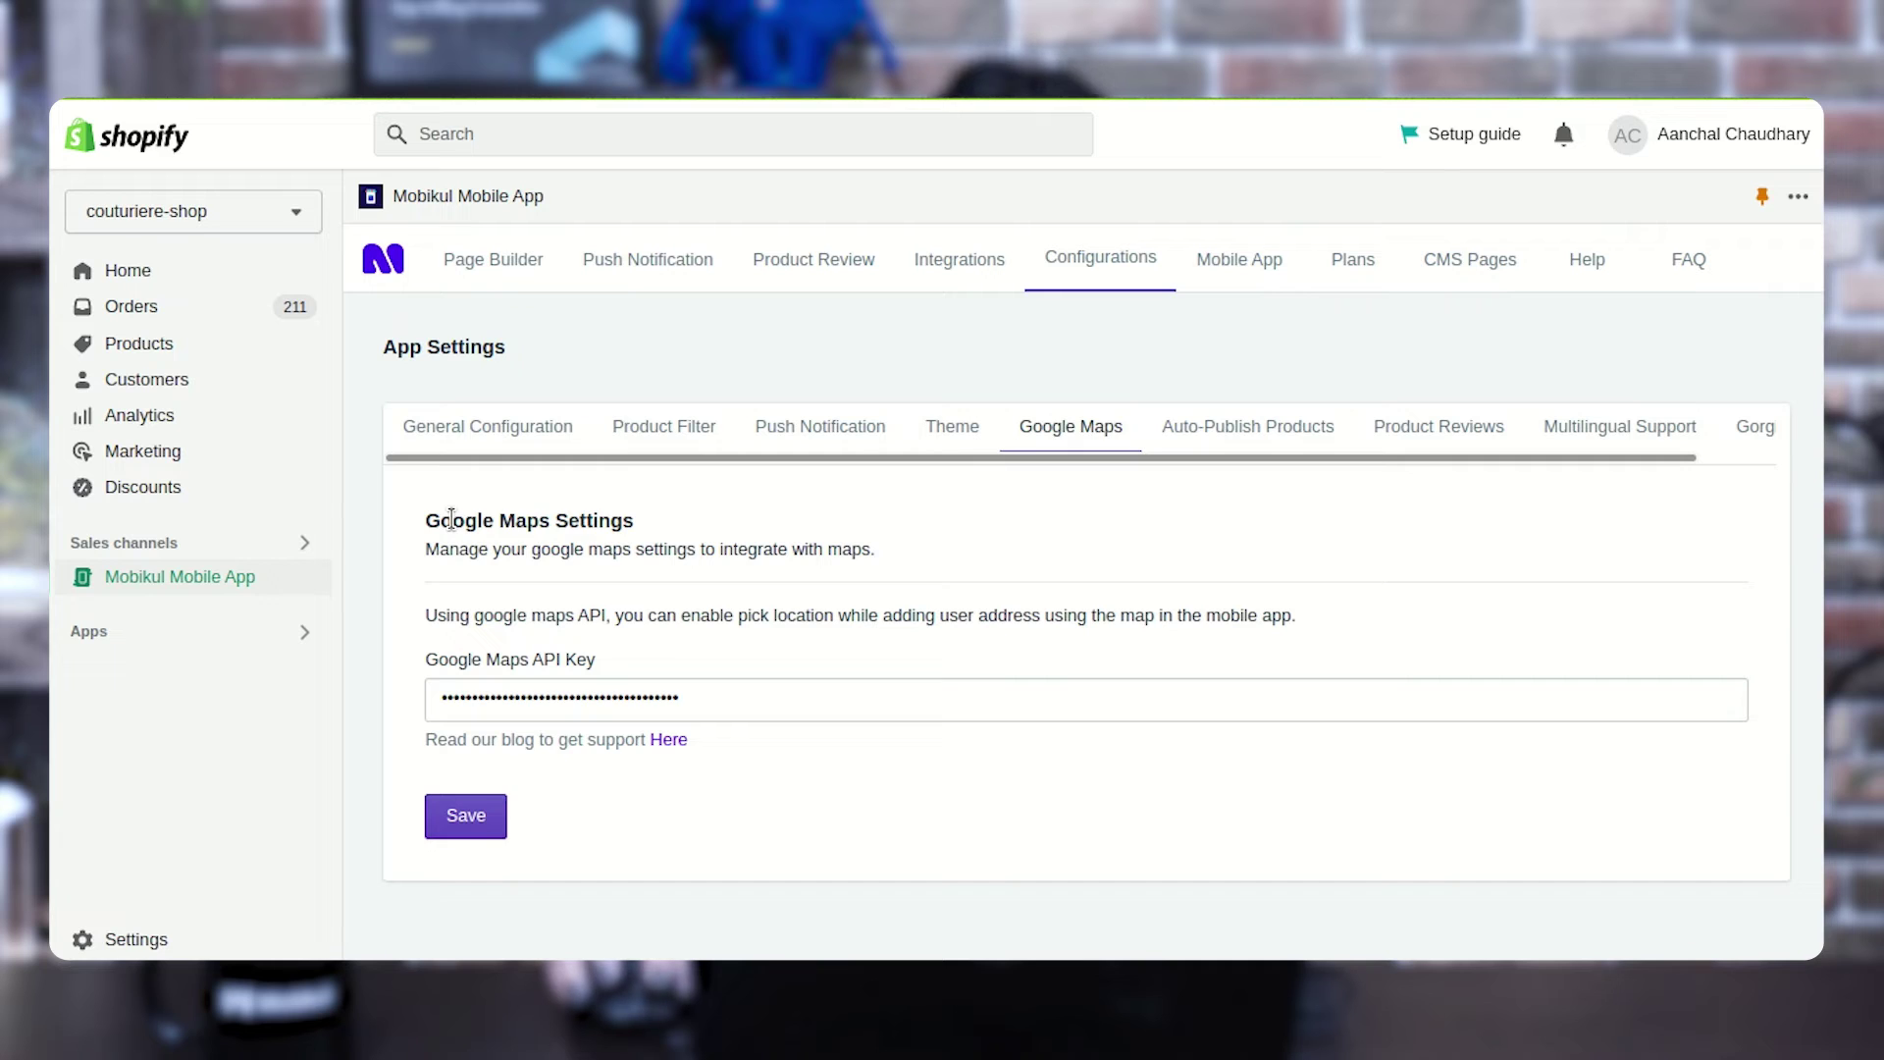
pyautogui.moveTo(452, 521); pyautogui.dragTo(606, 517)
pyautogui.click(503, 546)
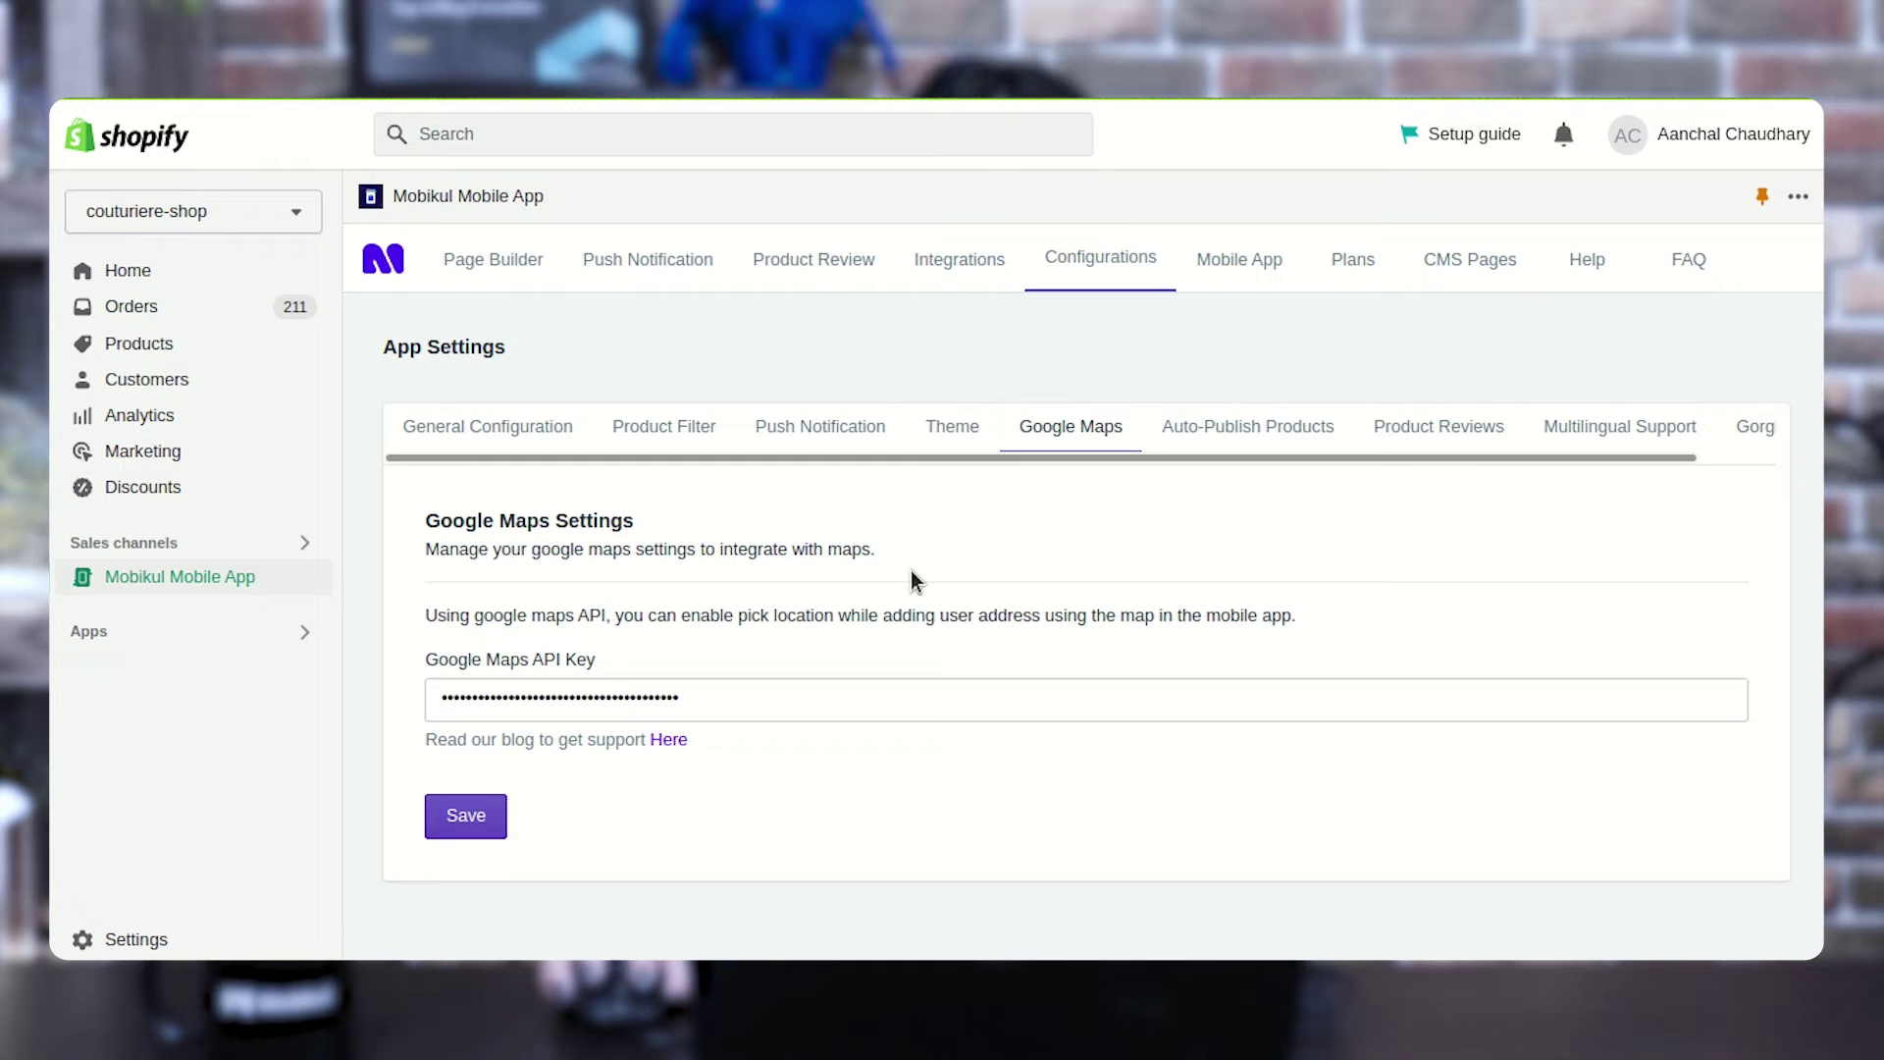
pyautogui.click(1288, 426)
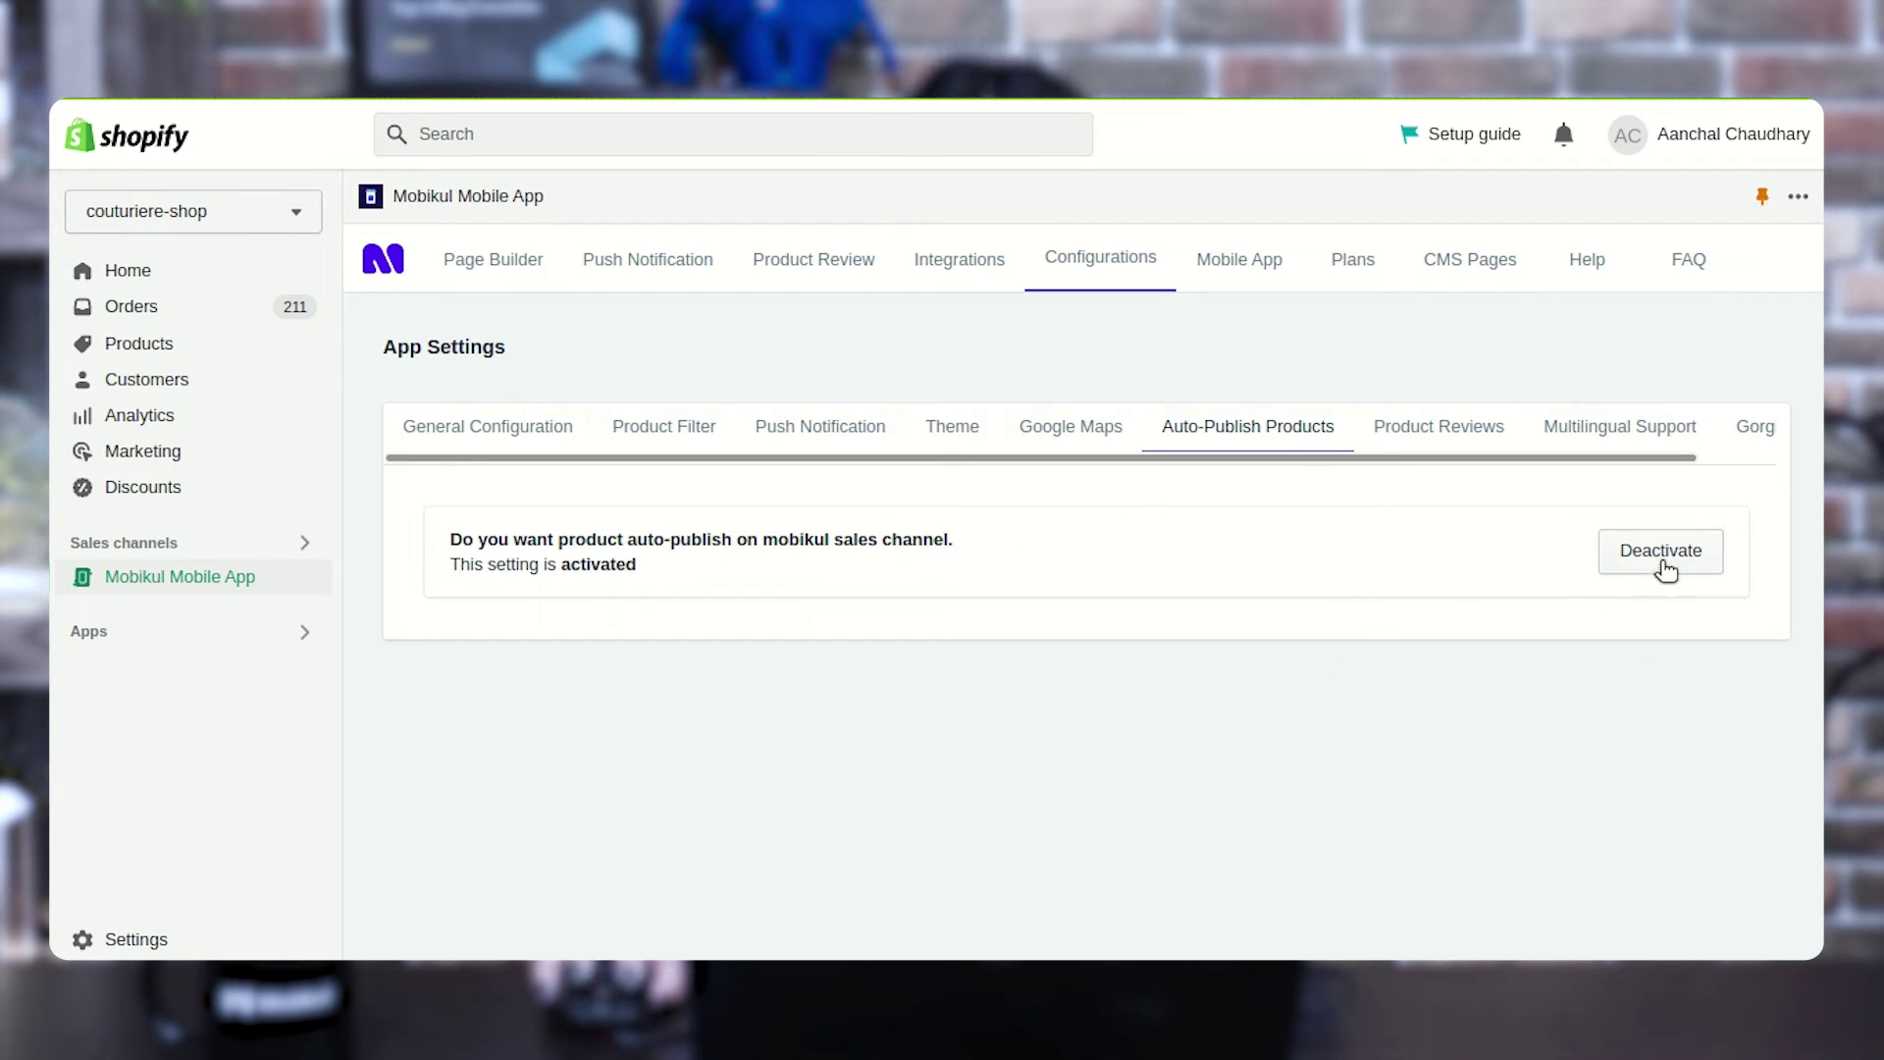
# Read the Product Reviews & Ratings integration steps, and open the Multilingual Support settings.
pyautogui.click(1438, 425)
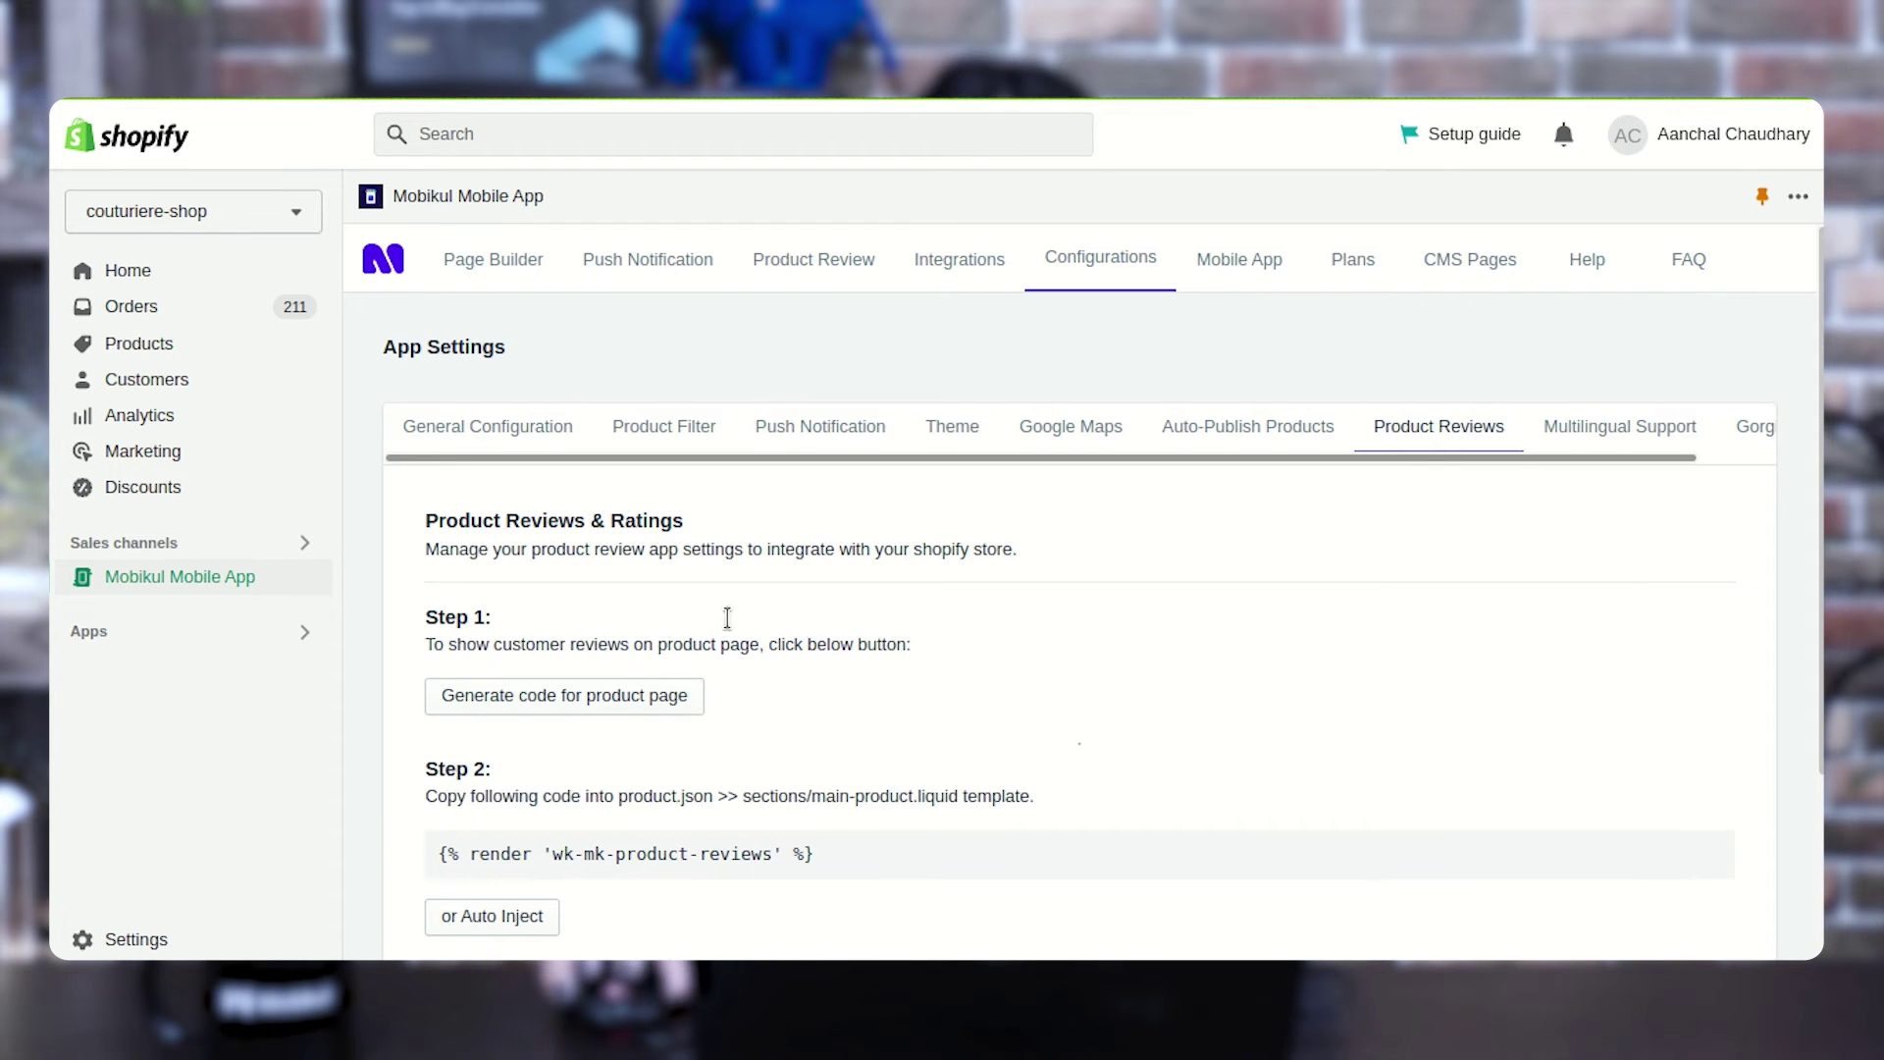
pyautogui.scroll(-1, 824, 638)
pyautogui.moveTo(502, 446); pyautogui.dragTo(631, 447)
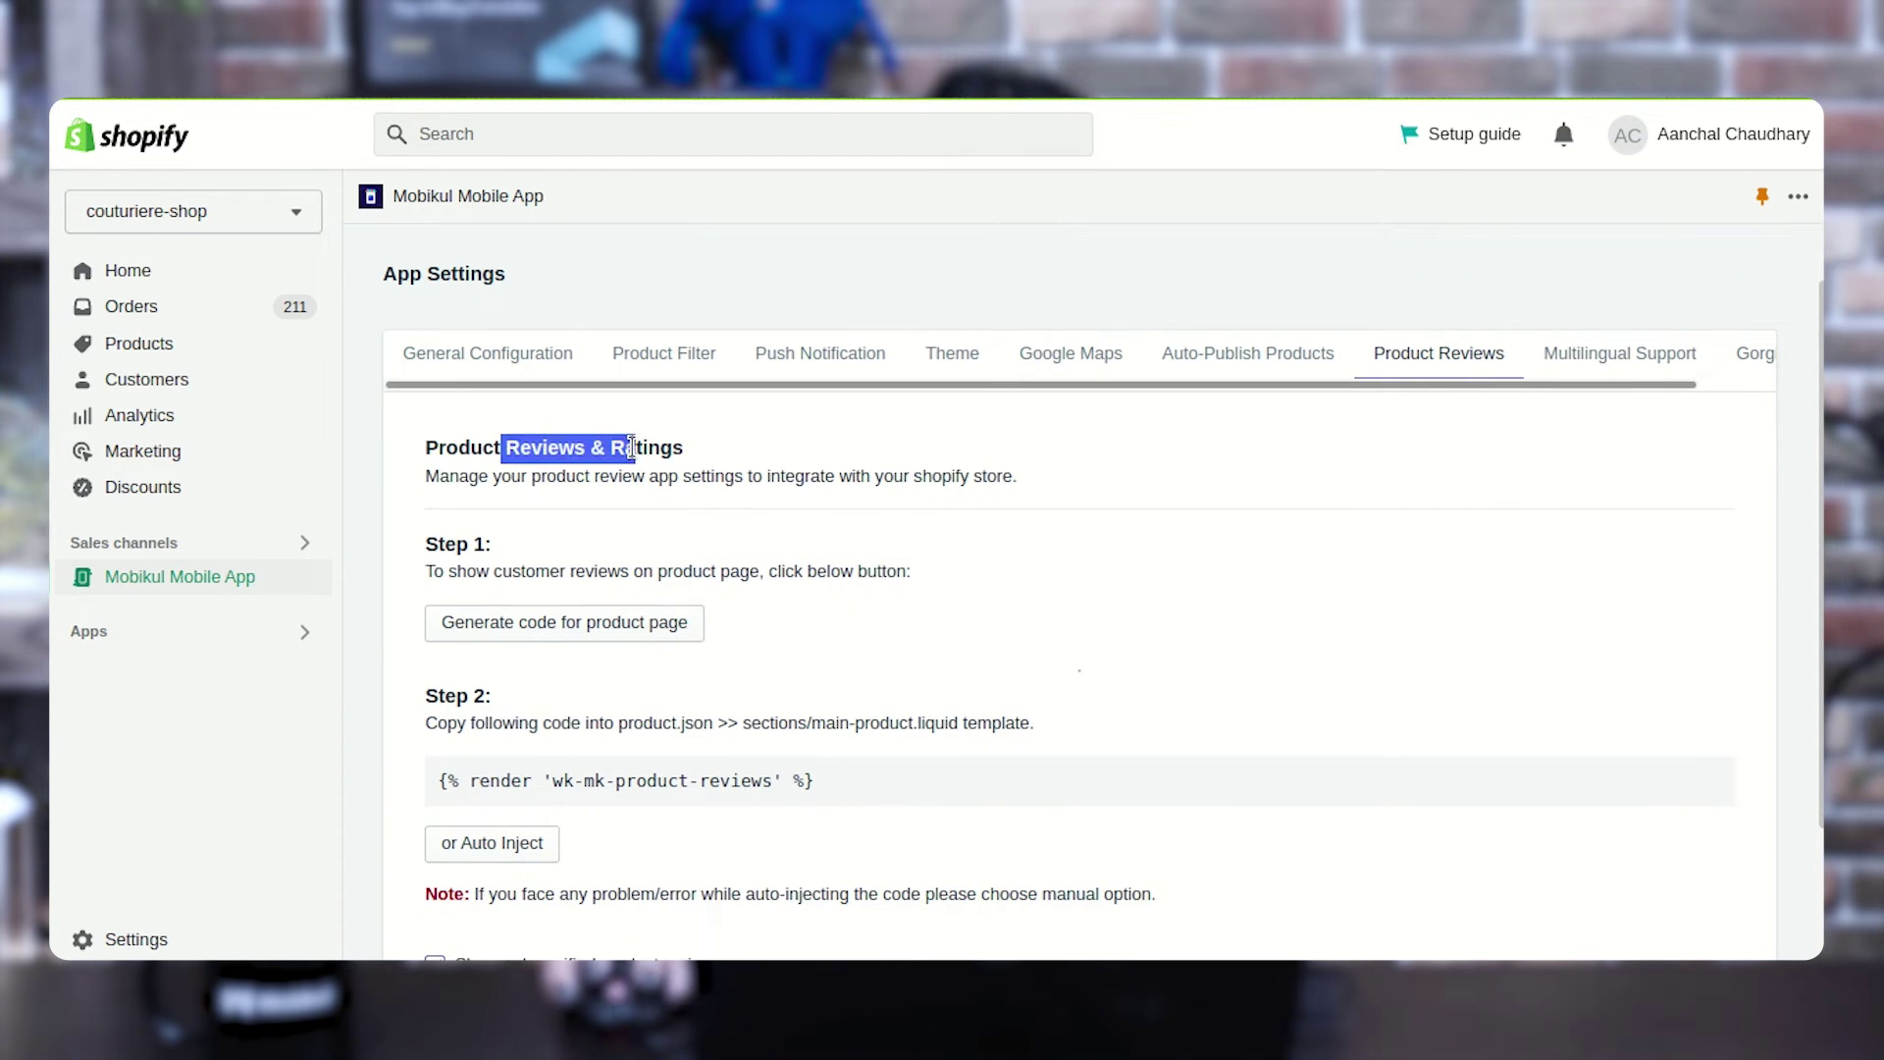
pyautogui.click(738, 466)
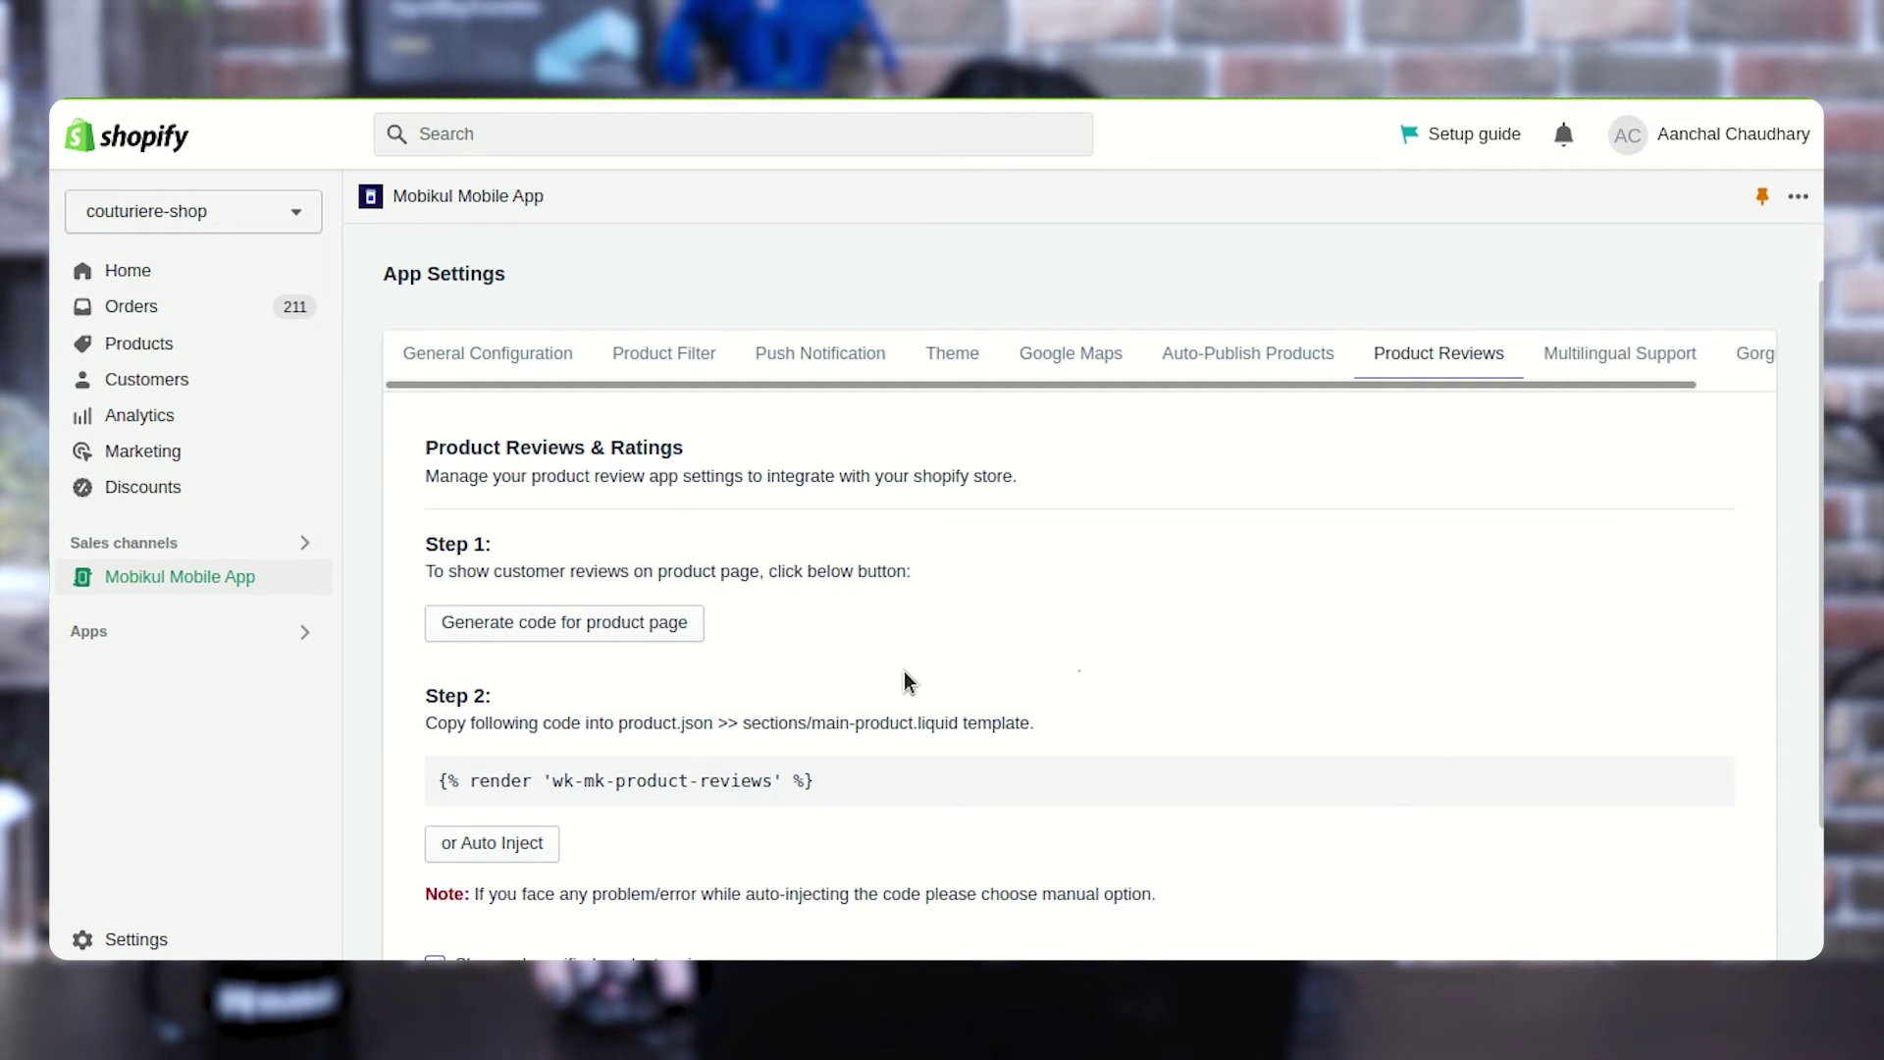
pyautogui.scroll(-2, 904, 672)
pyautogui.scroll(4, 904, 670)
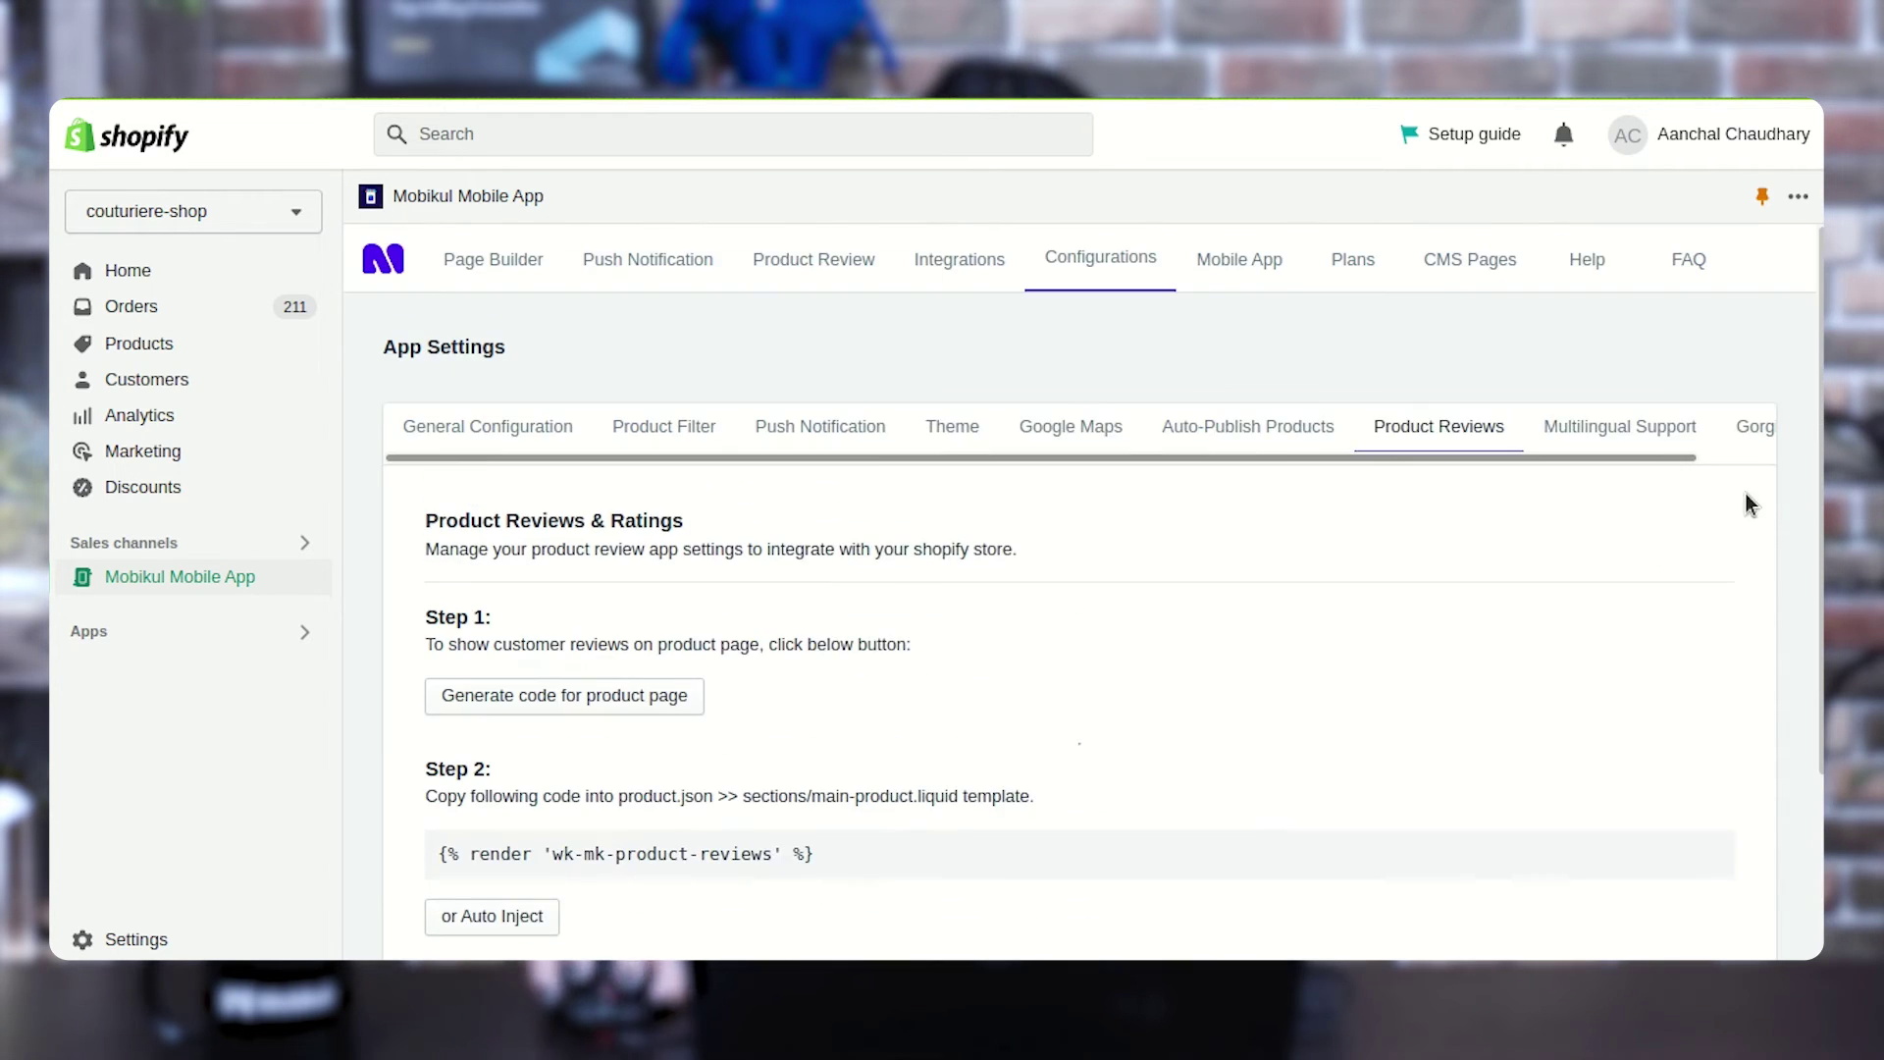
pyautogui.click(1658, 432)
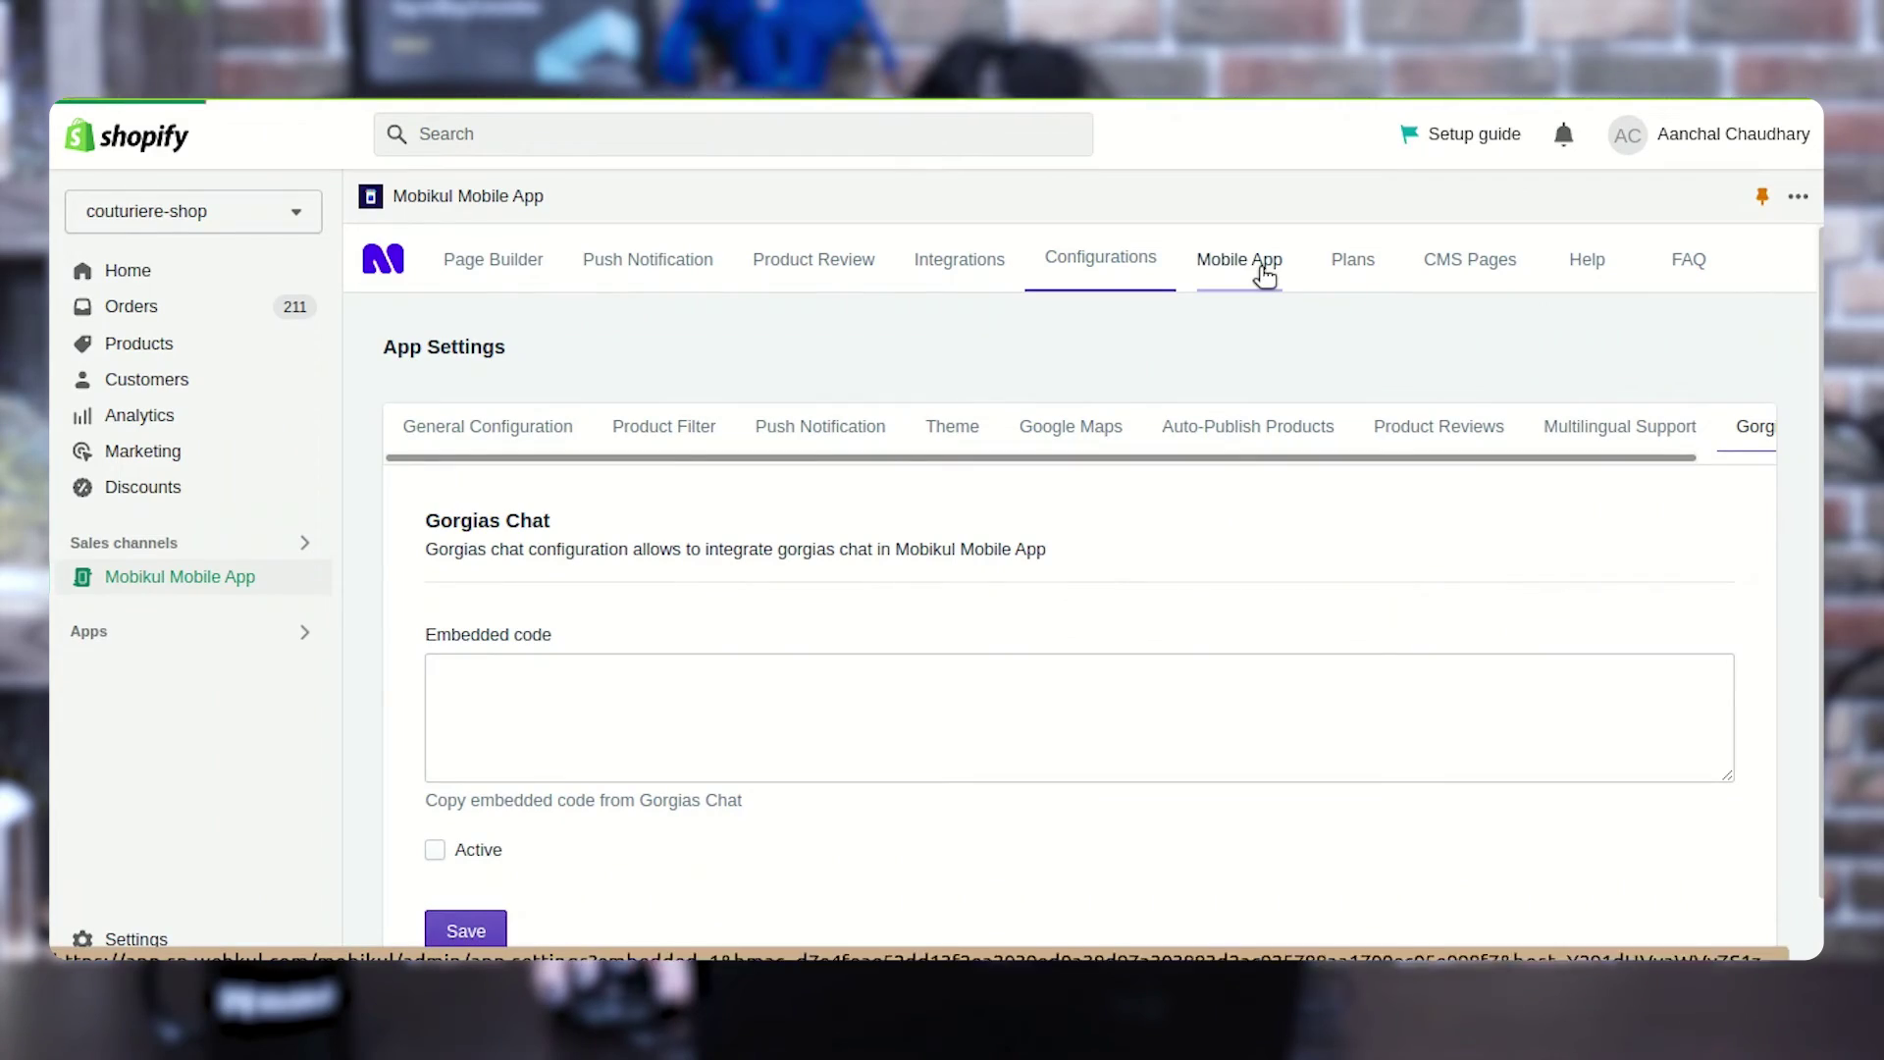
# Read the Android and iOS demo app instructions in the Mobile App section.
pyautogui.click(1261, 268)
pyautogui.scroll(-1, 563, 701)
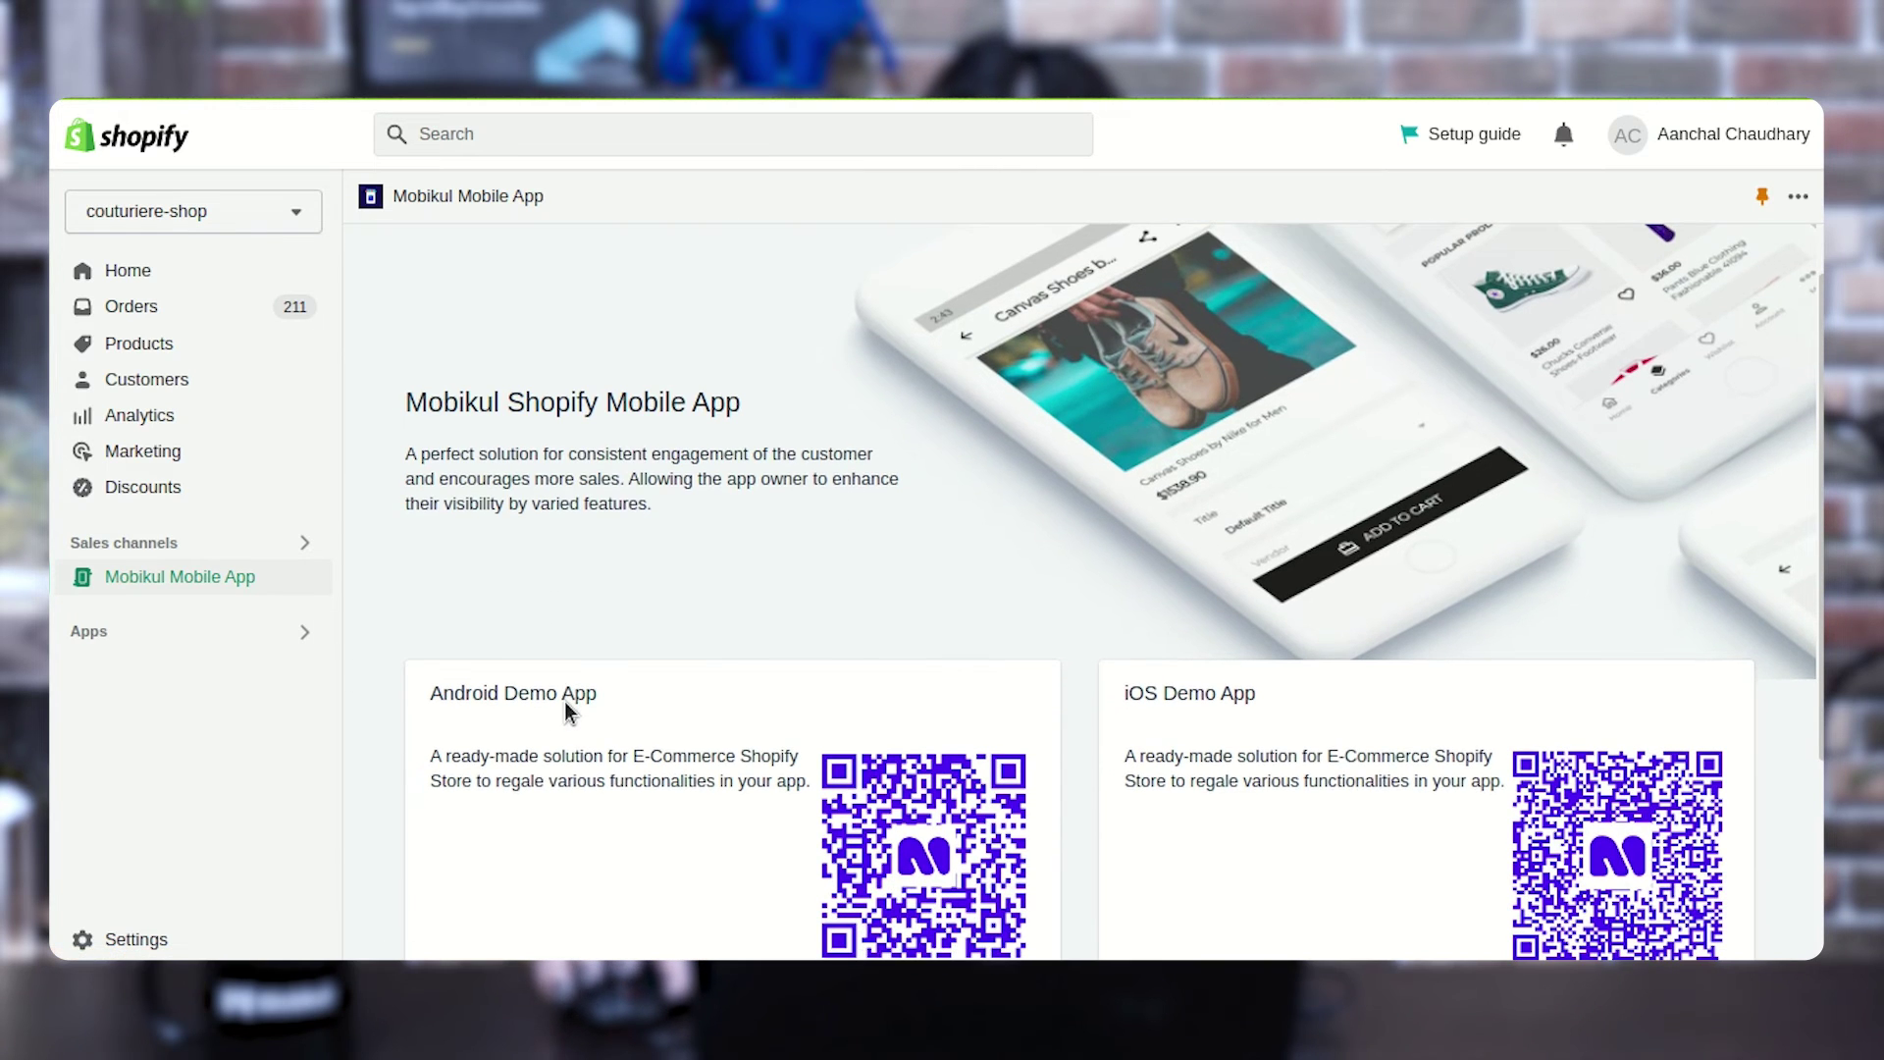
pyautogui.scroll(-2, 539, 632)
pyautogui.scroll(-1, 538, 634)
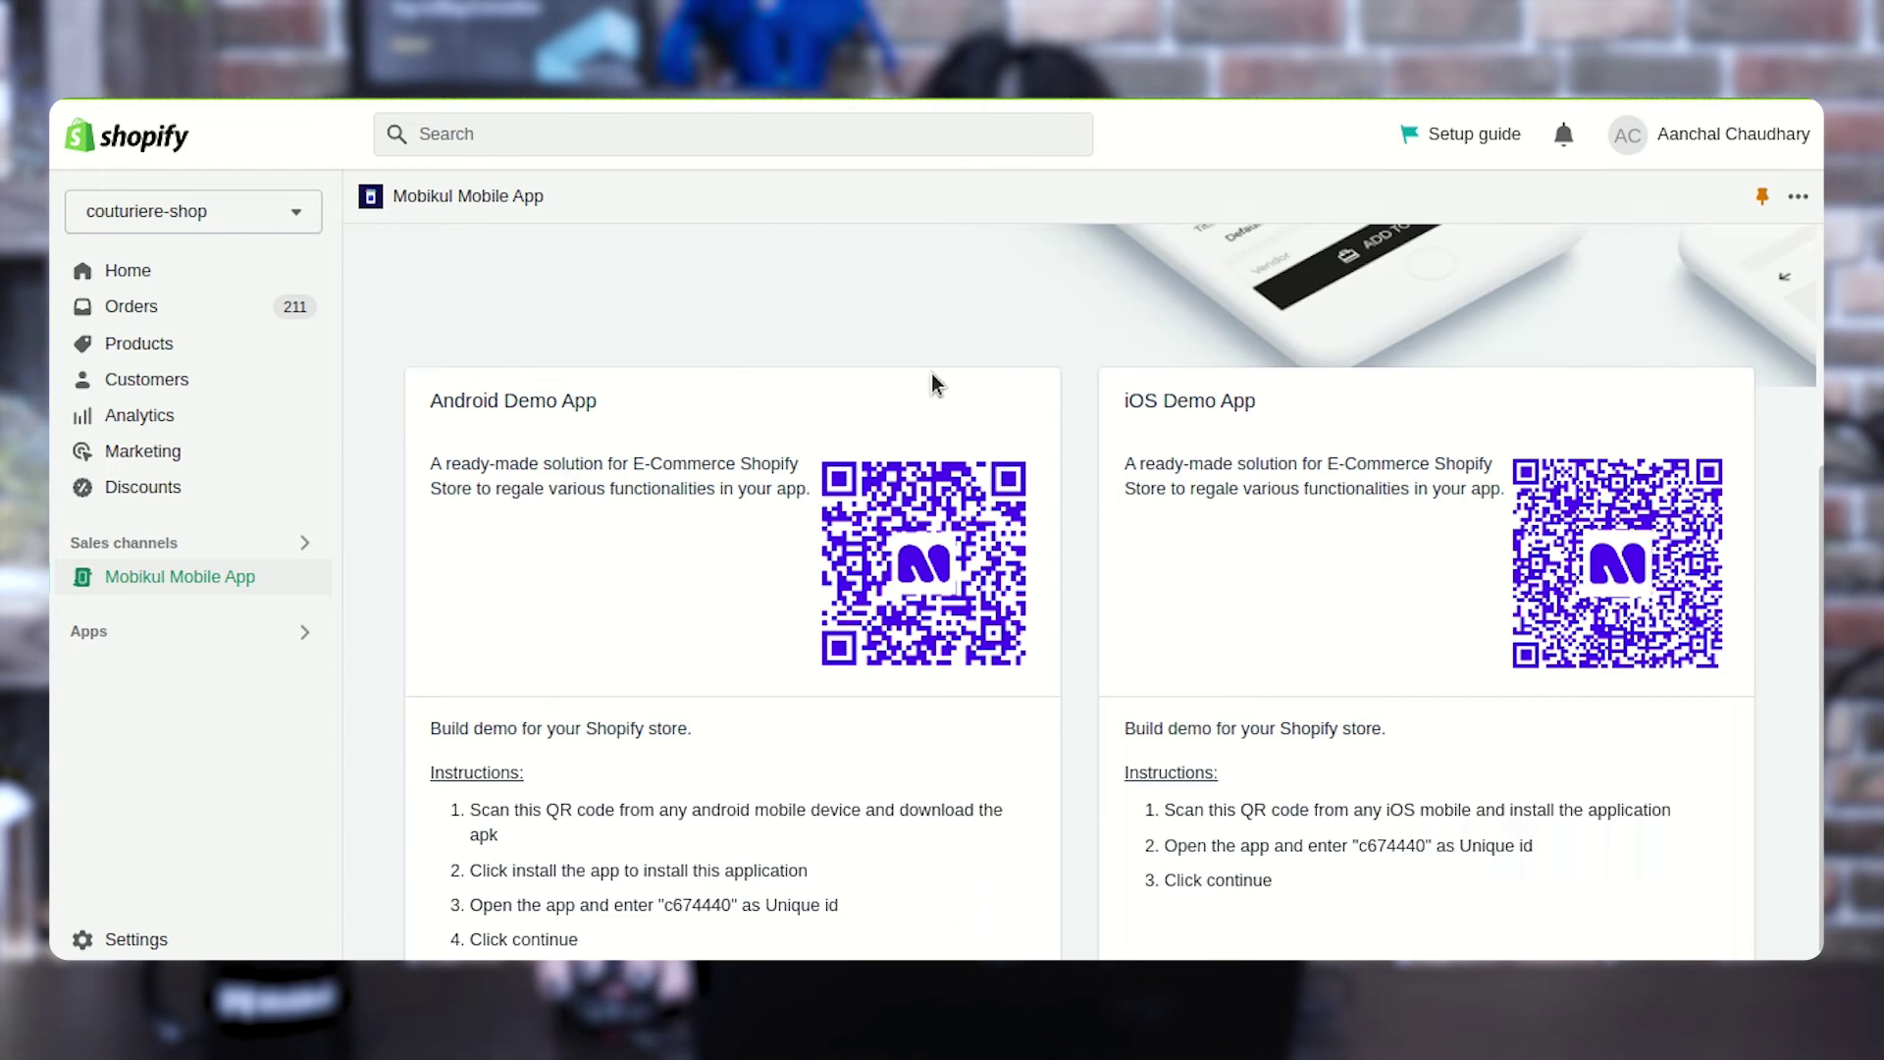
pyautogui.tripleClick(1129, 401)
pyautogui.click(1009, 849)
pyautogui.scroll(-1, 1010, 849)
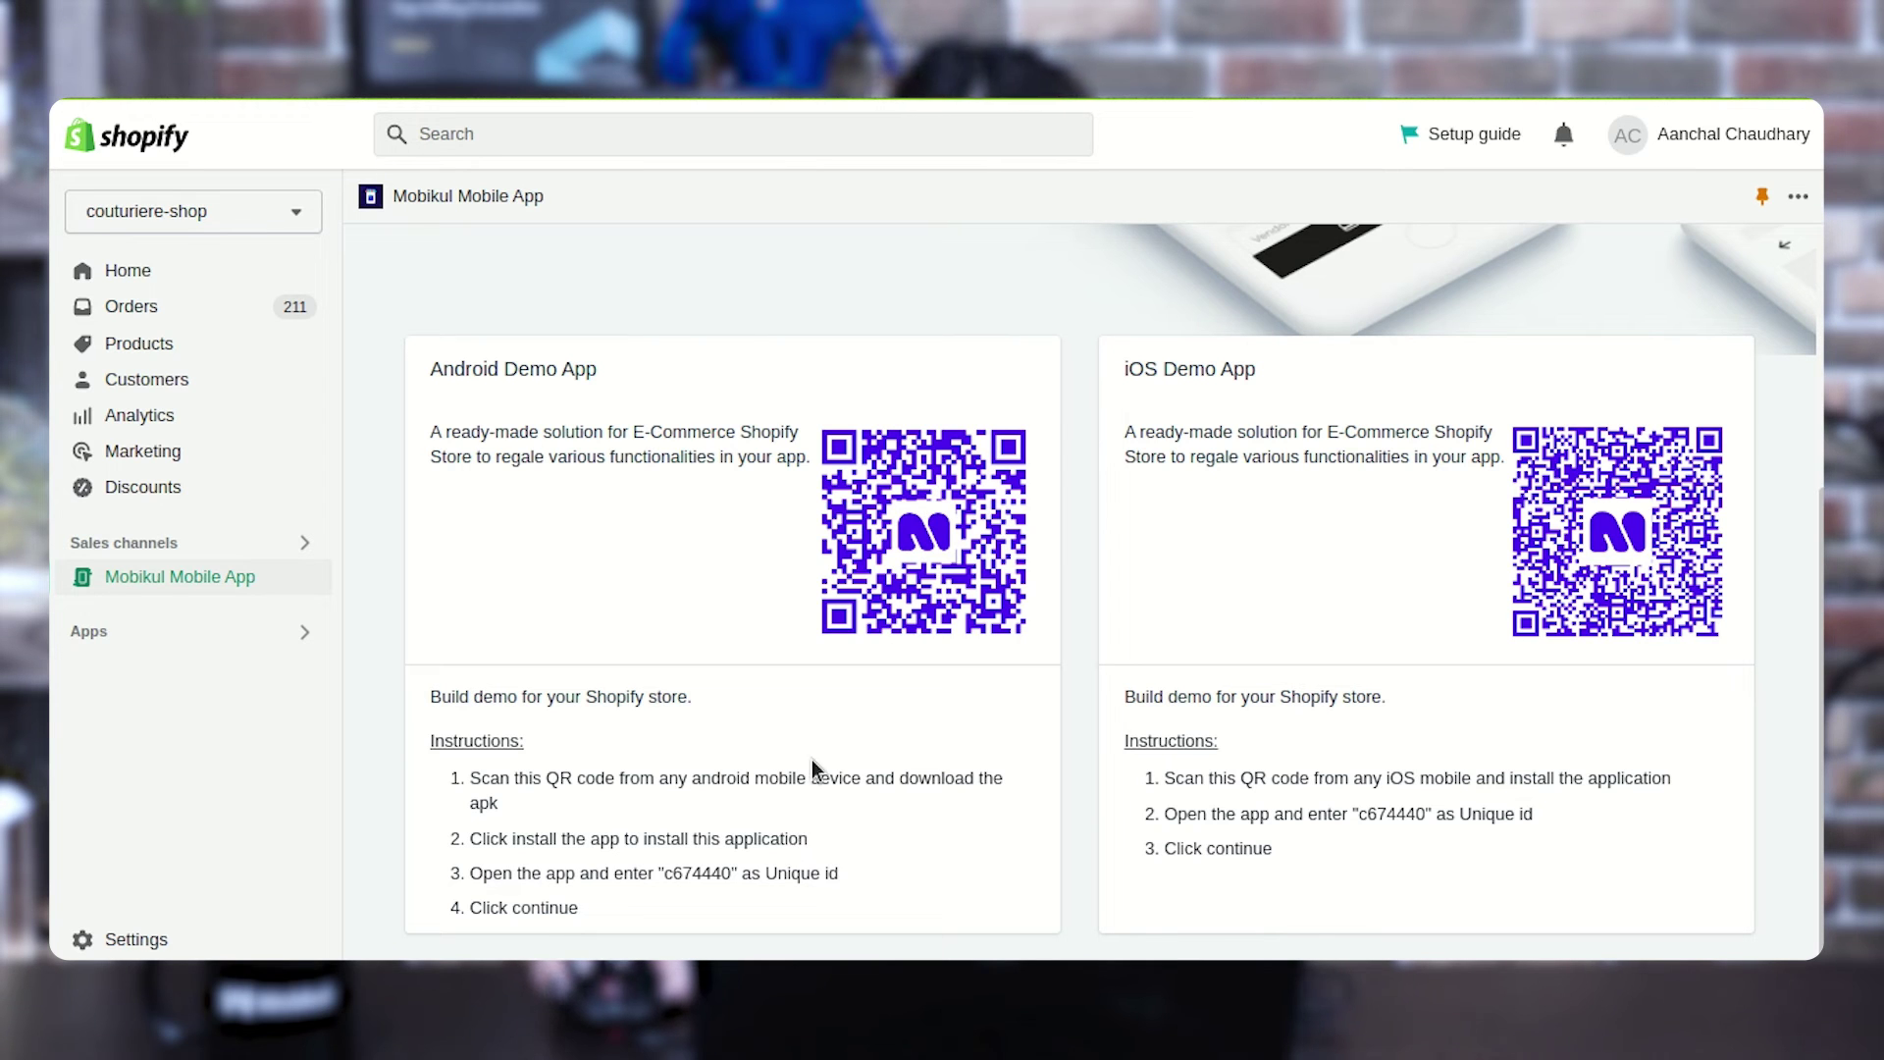
pyautogui.scroll(4, 810, 760)
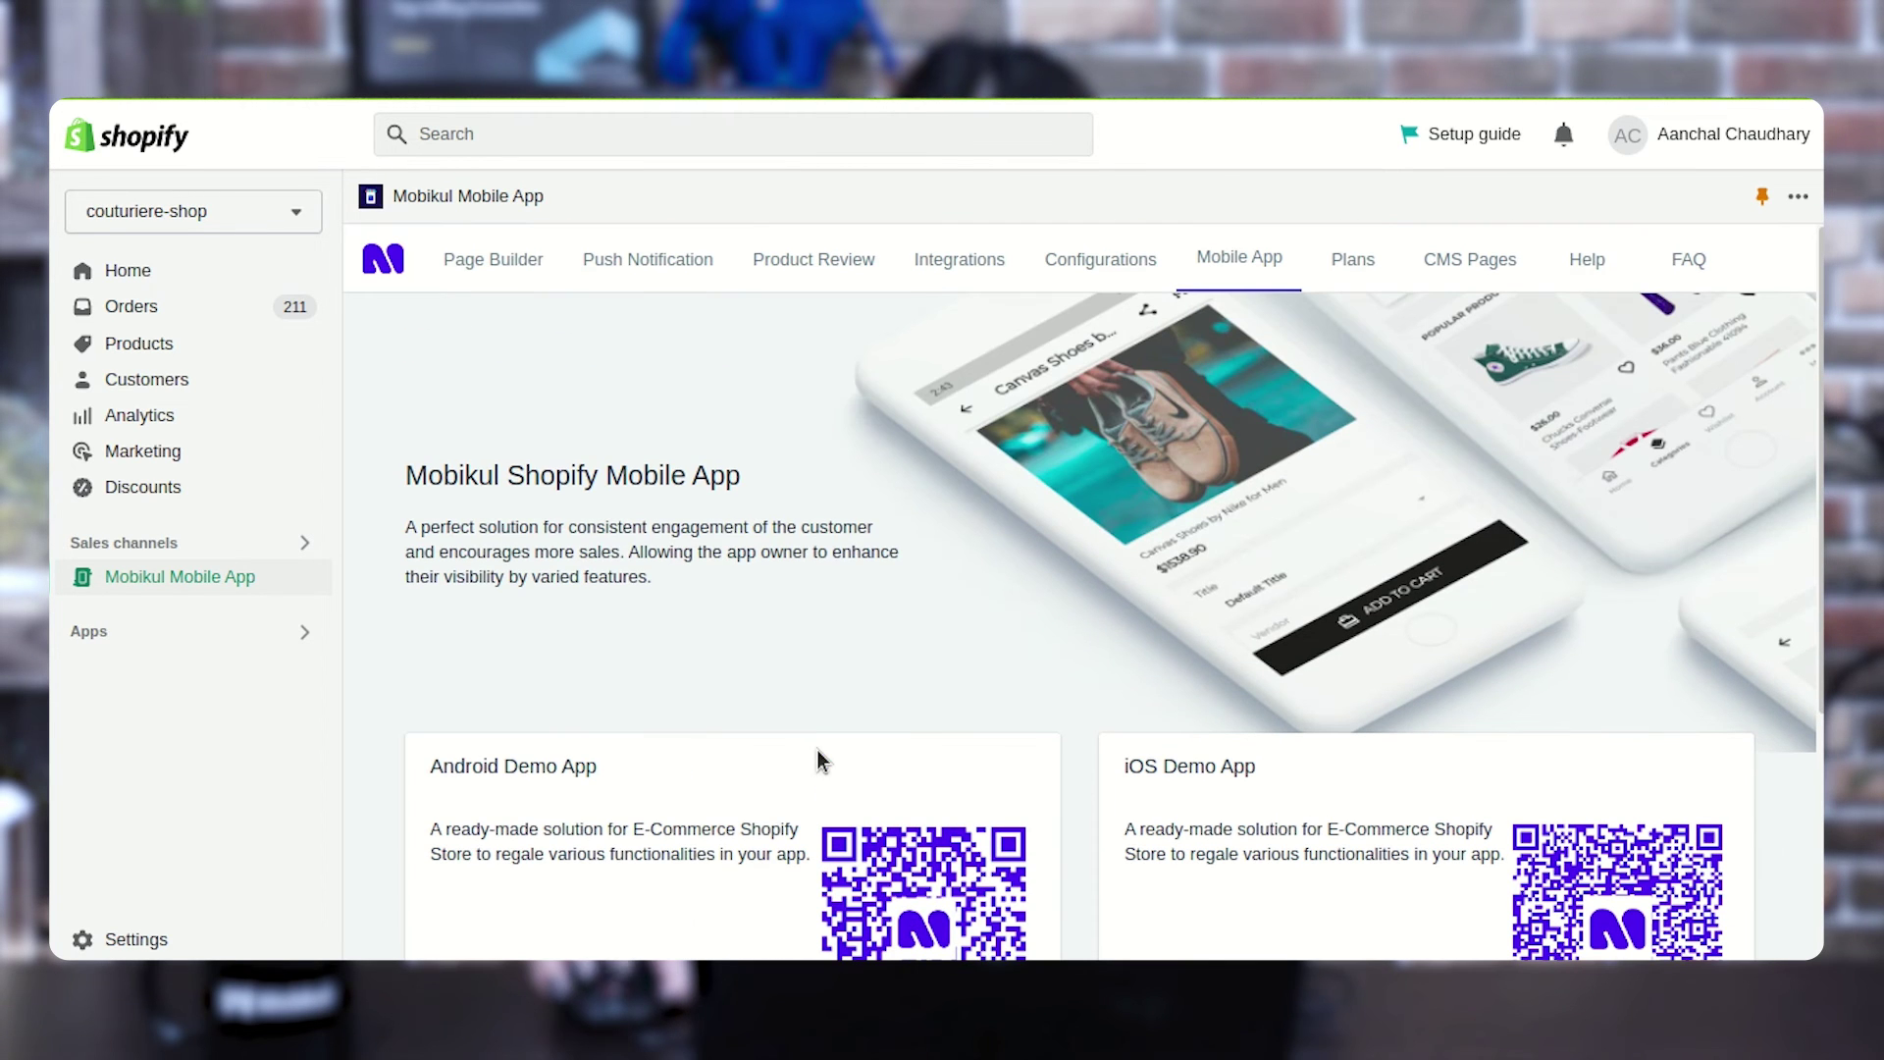
# View the subscription-based plans offered in the Plans section.
pyautogui.click(1368, 269)
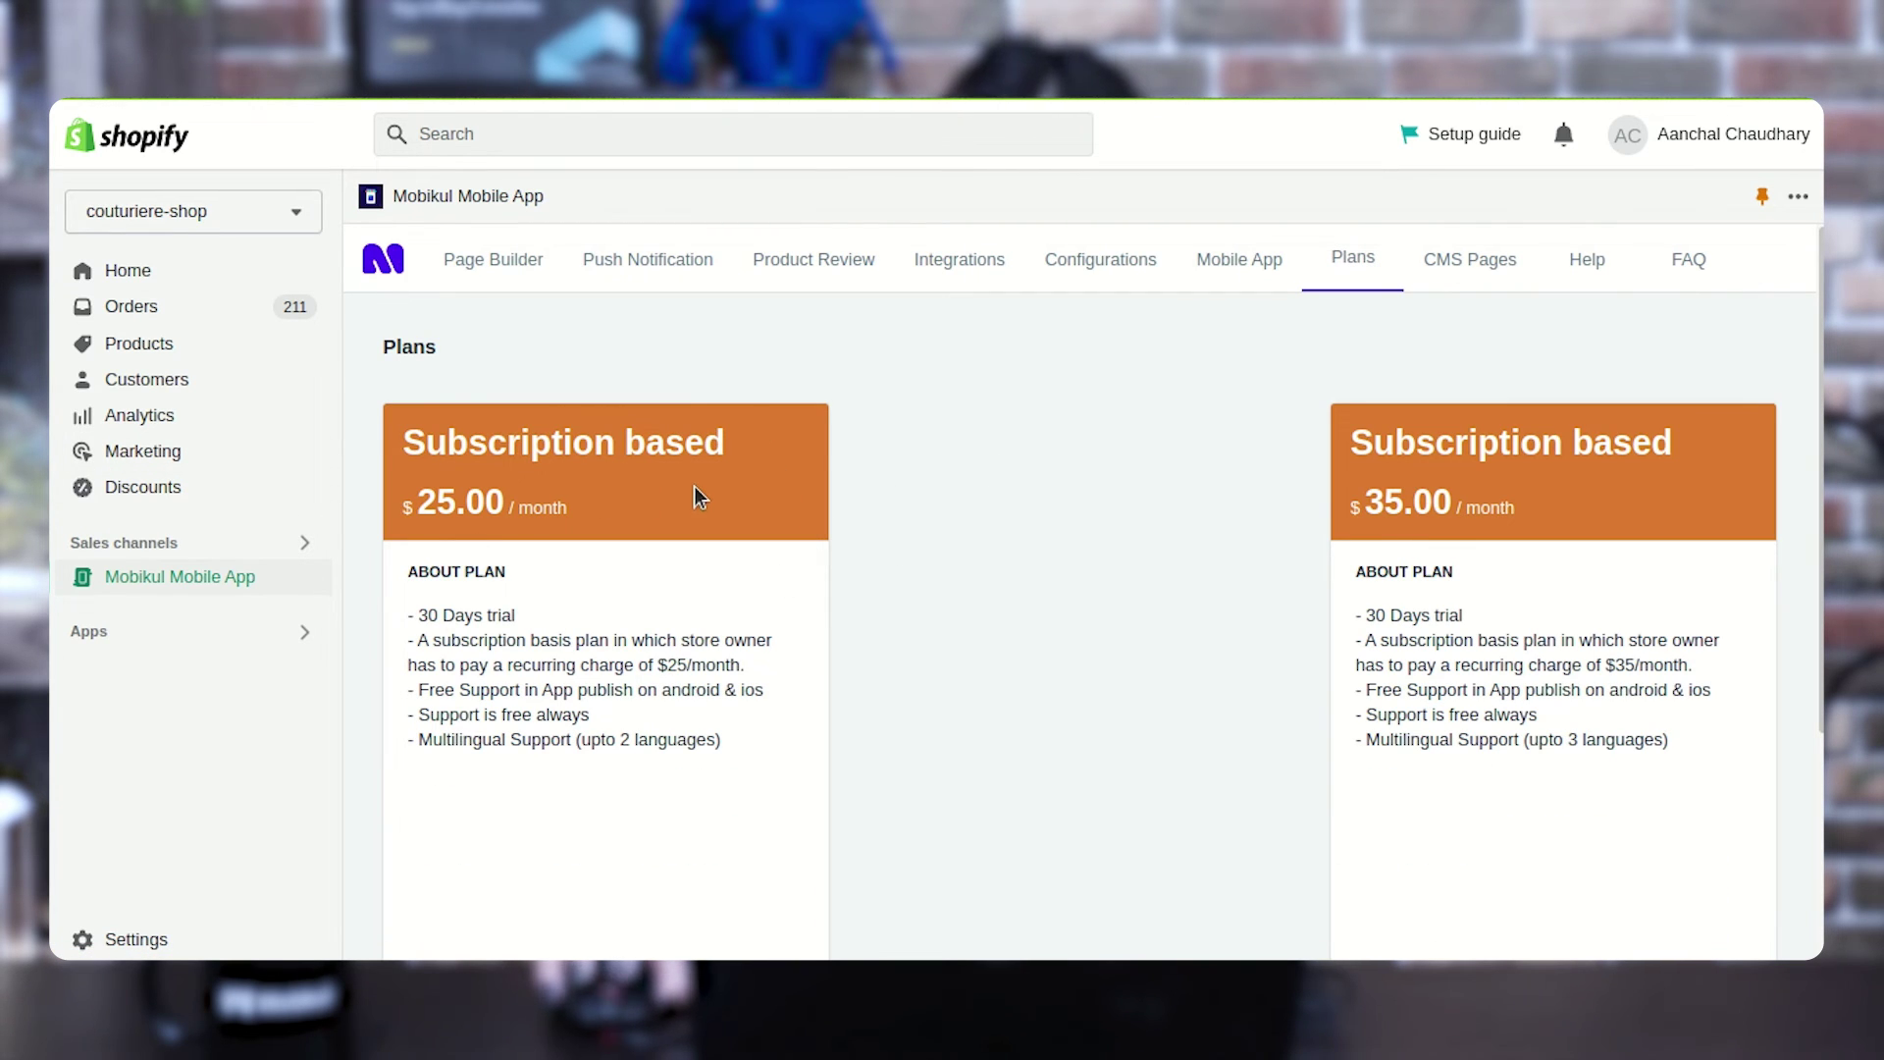
pyautogui.moveTo(439, 455); pyautogui.dragTo(668, 454)
pyautogui.click(662, 620)
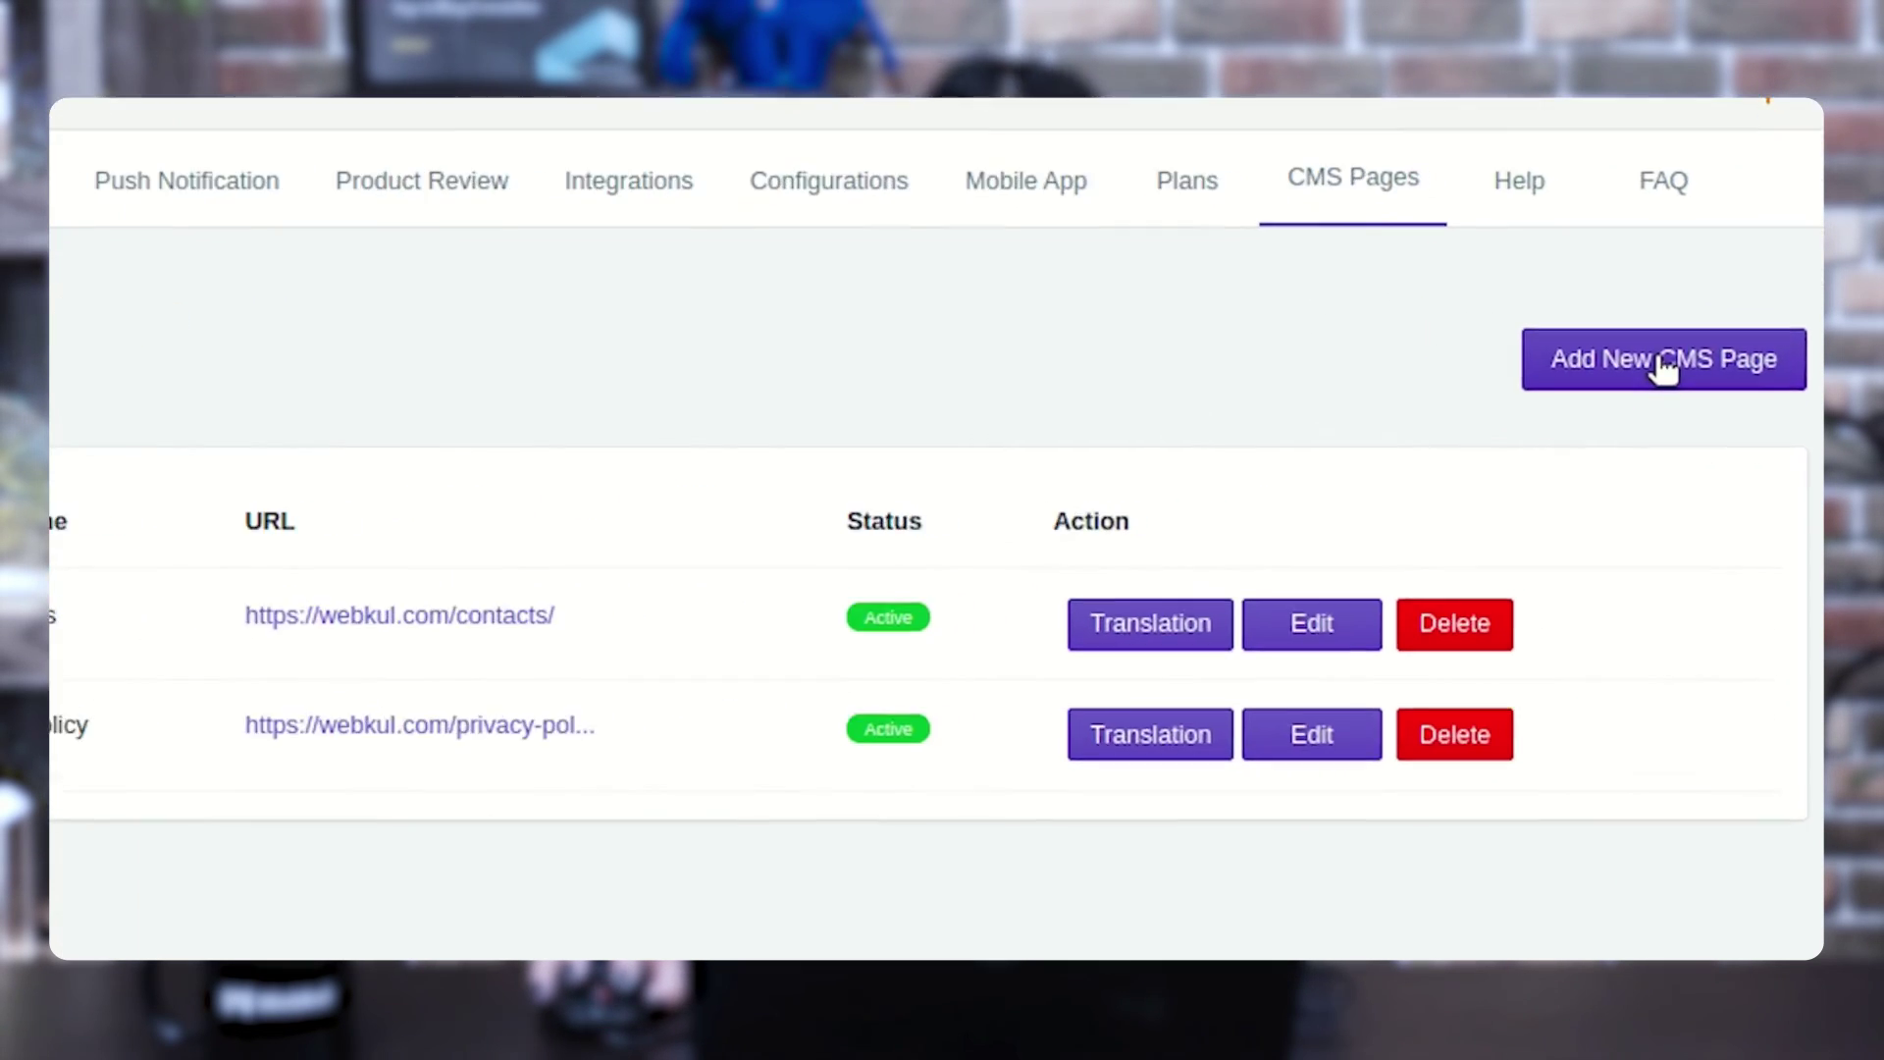
# Open the form for a new CMS page, inspect its Page URL and Active options, and try to save it empty.
pyautogui.click(1663, 373)
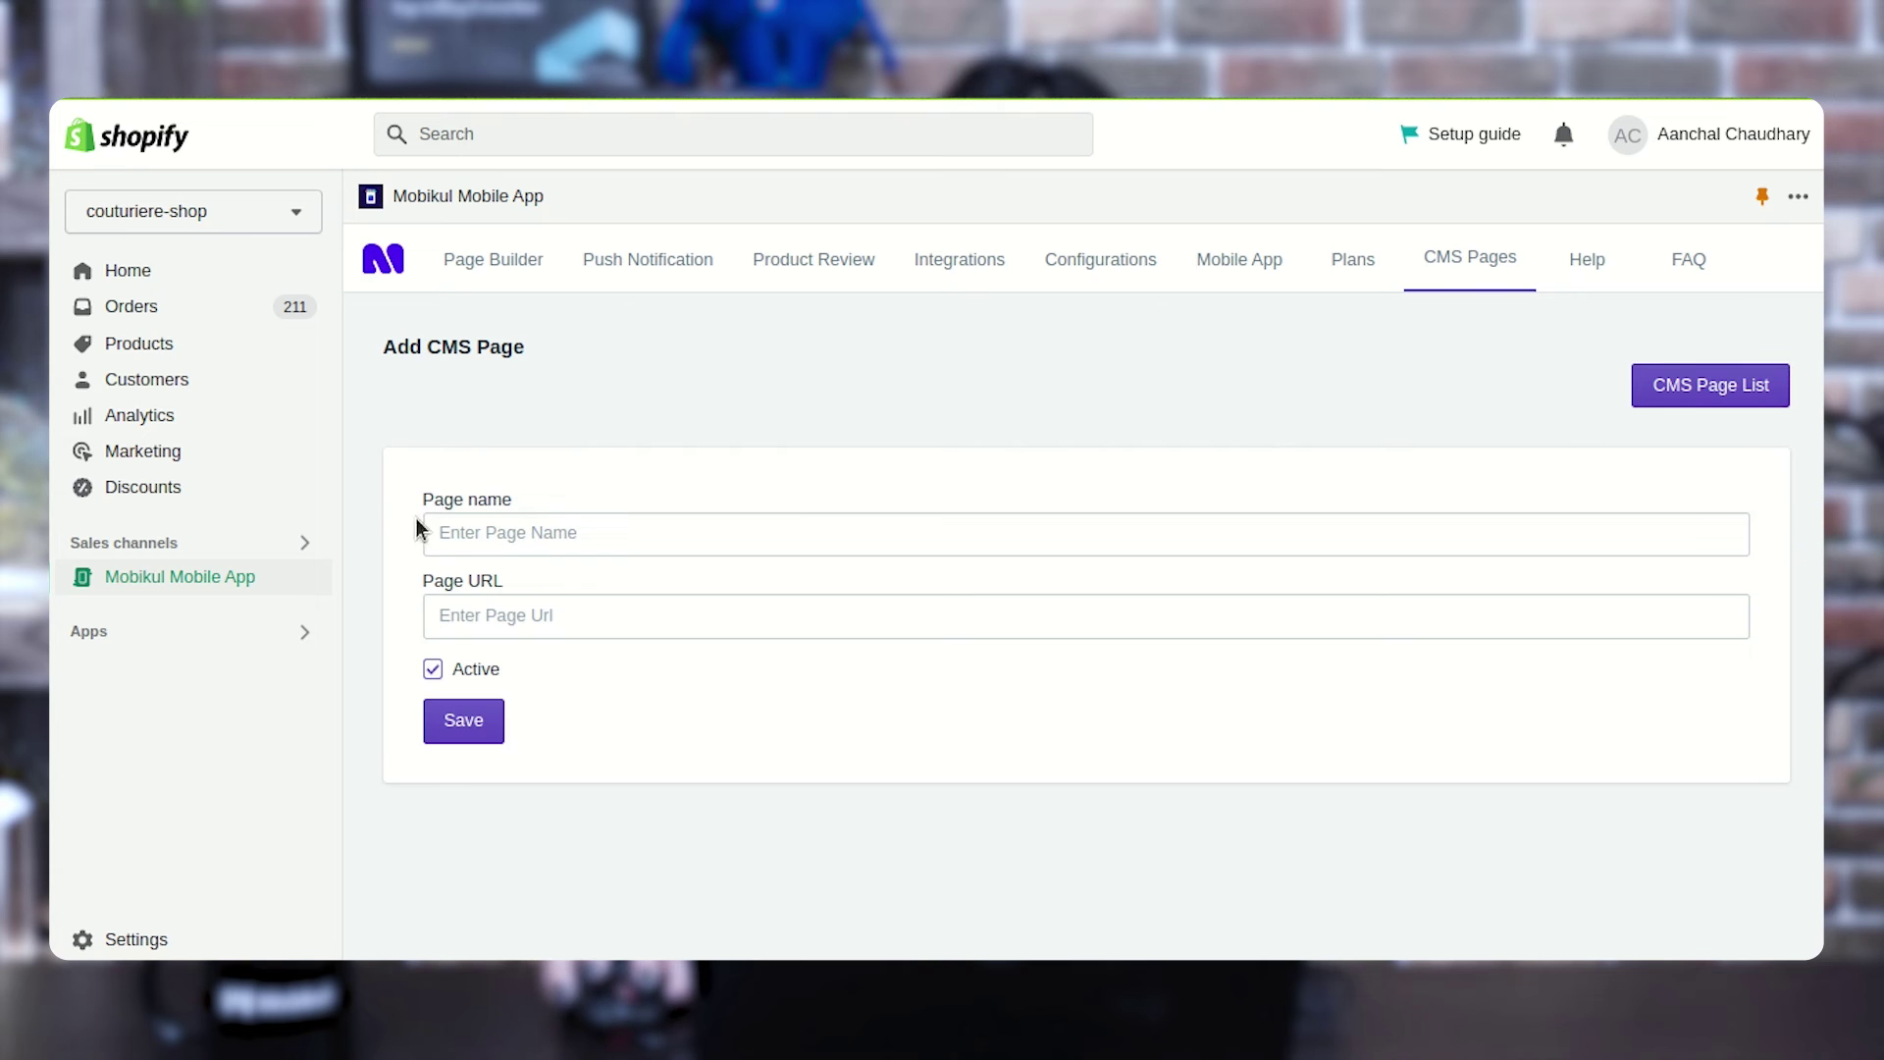
pyautogui.click(493, 616)
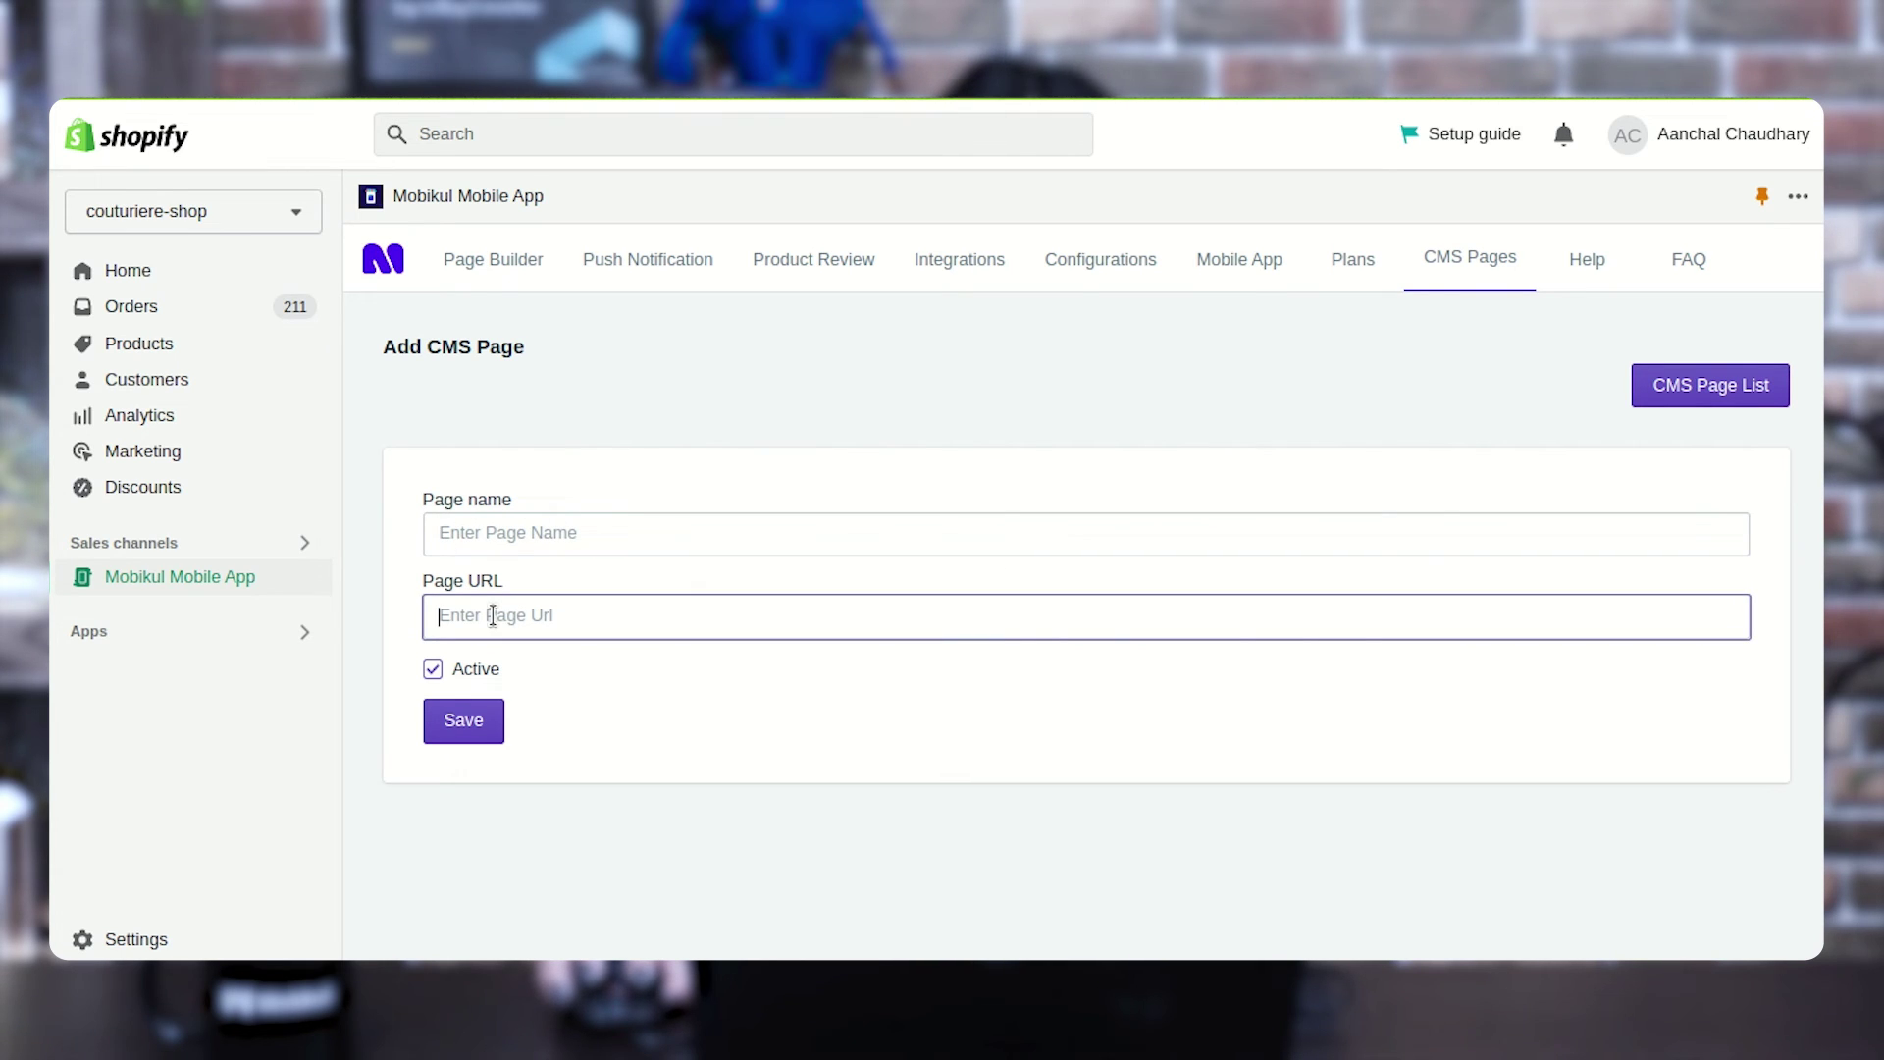
pyautogui.click(431, 669)
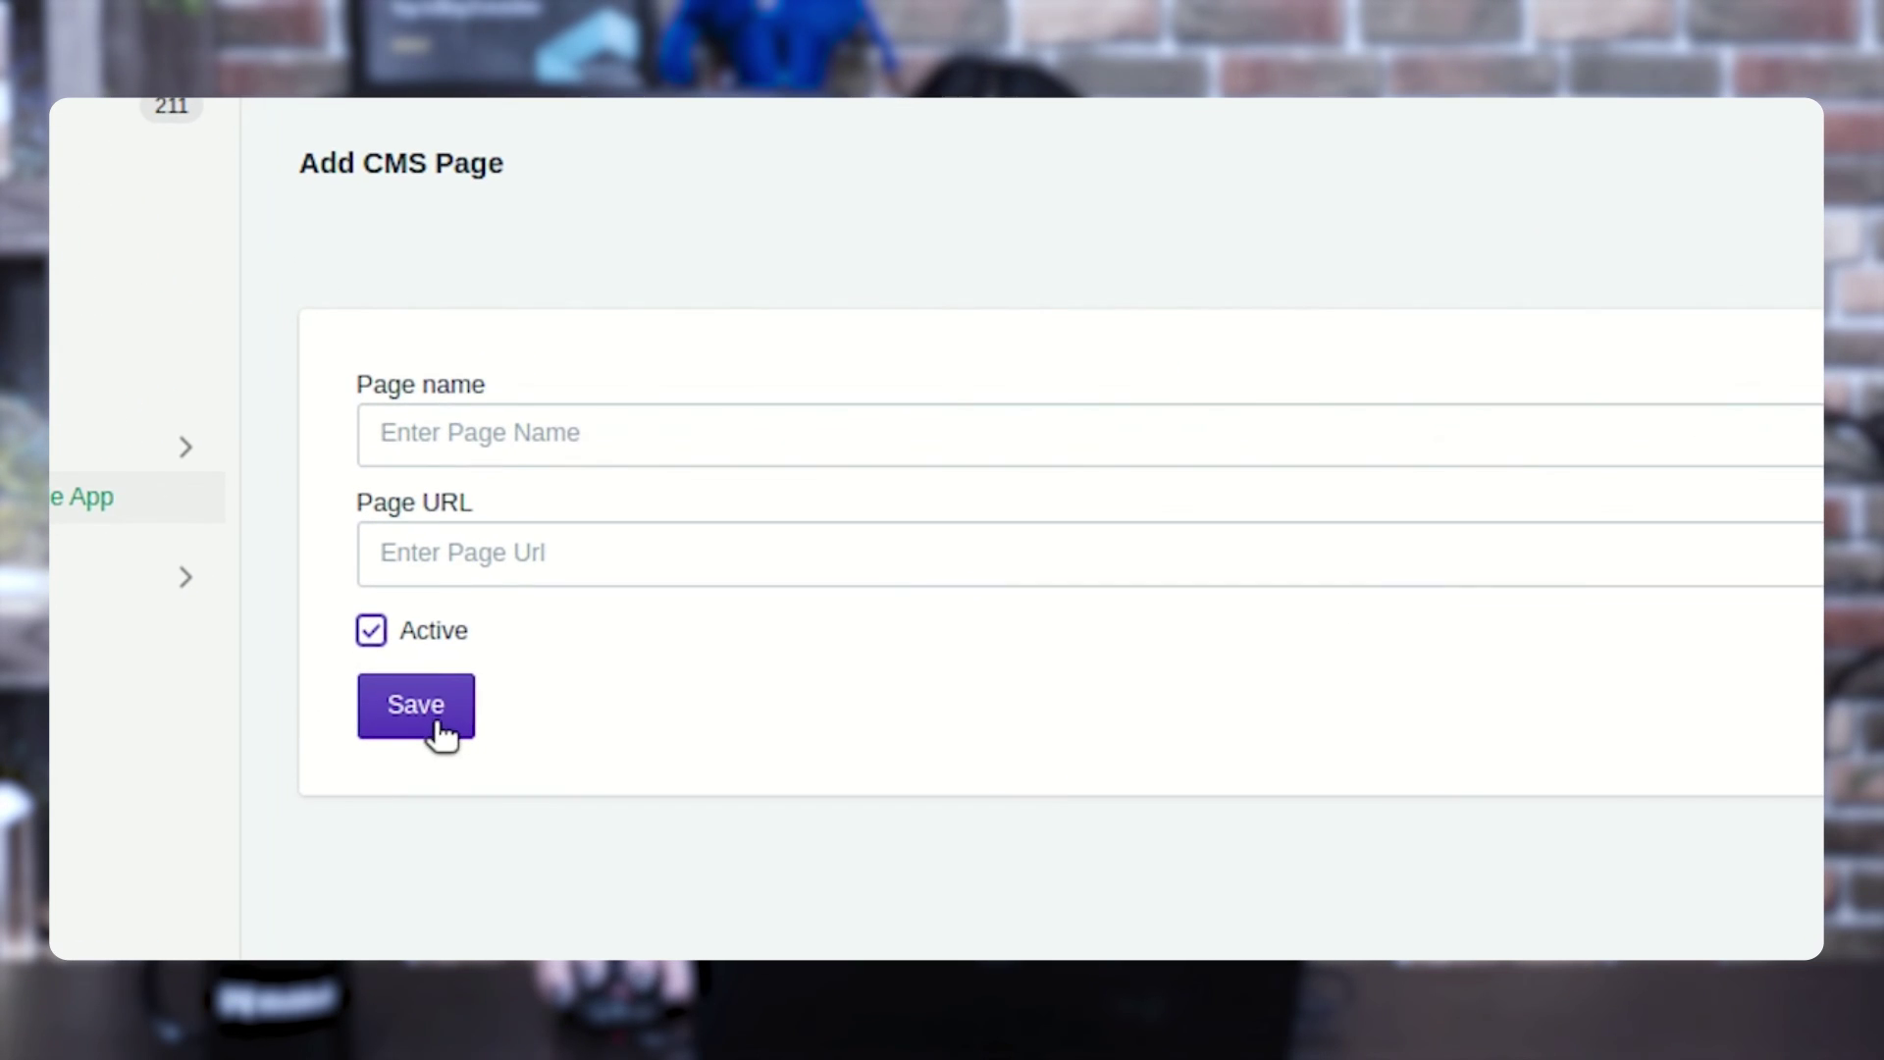
pyautogui.click(441, 731)
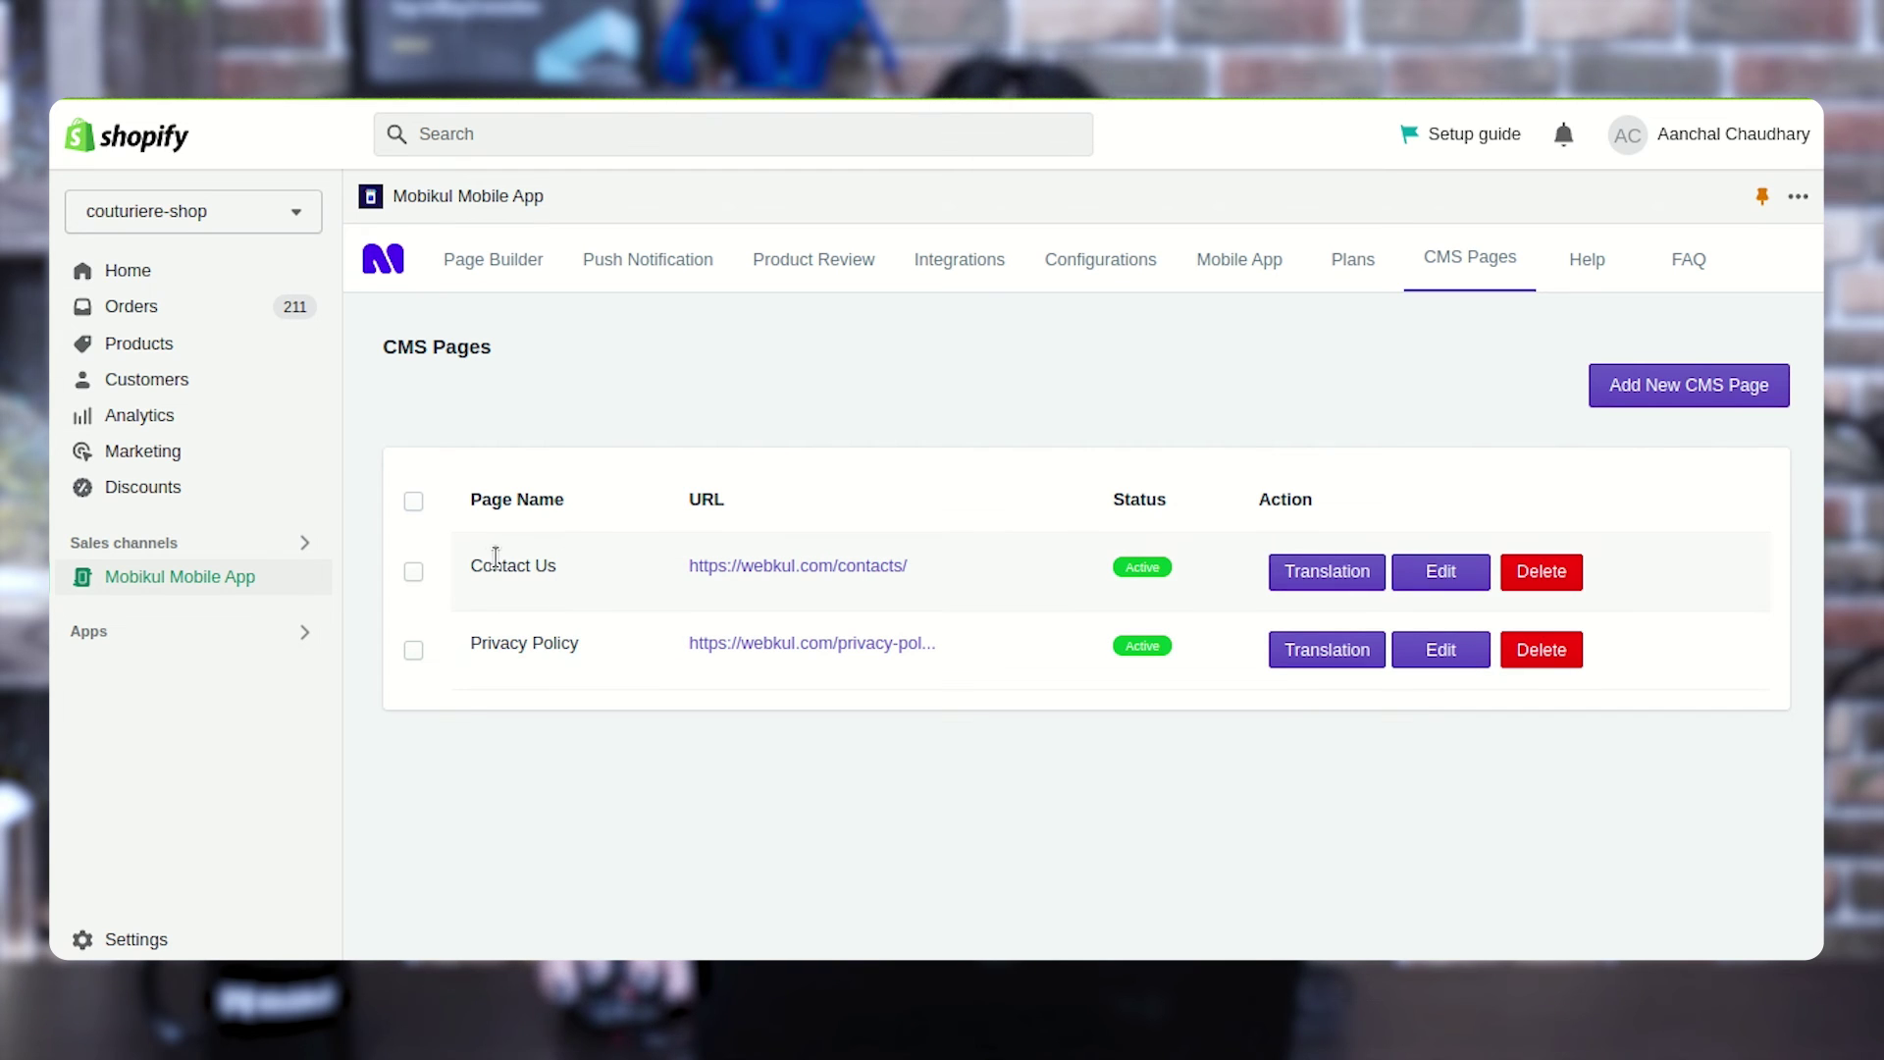
# Examine the Contact Us and Privacy Policy entries in the CMS Pages list.
pyautogui.moveTo(471, 563); pyautogui.dragTo(585, 576)
pyautogui.moveTo(472, 640); pyautogui.dragTo(578, 703)
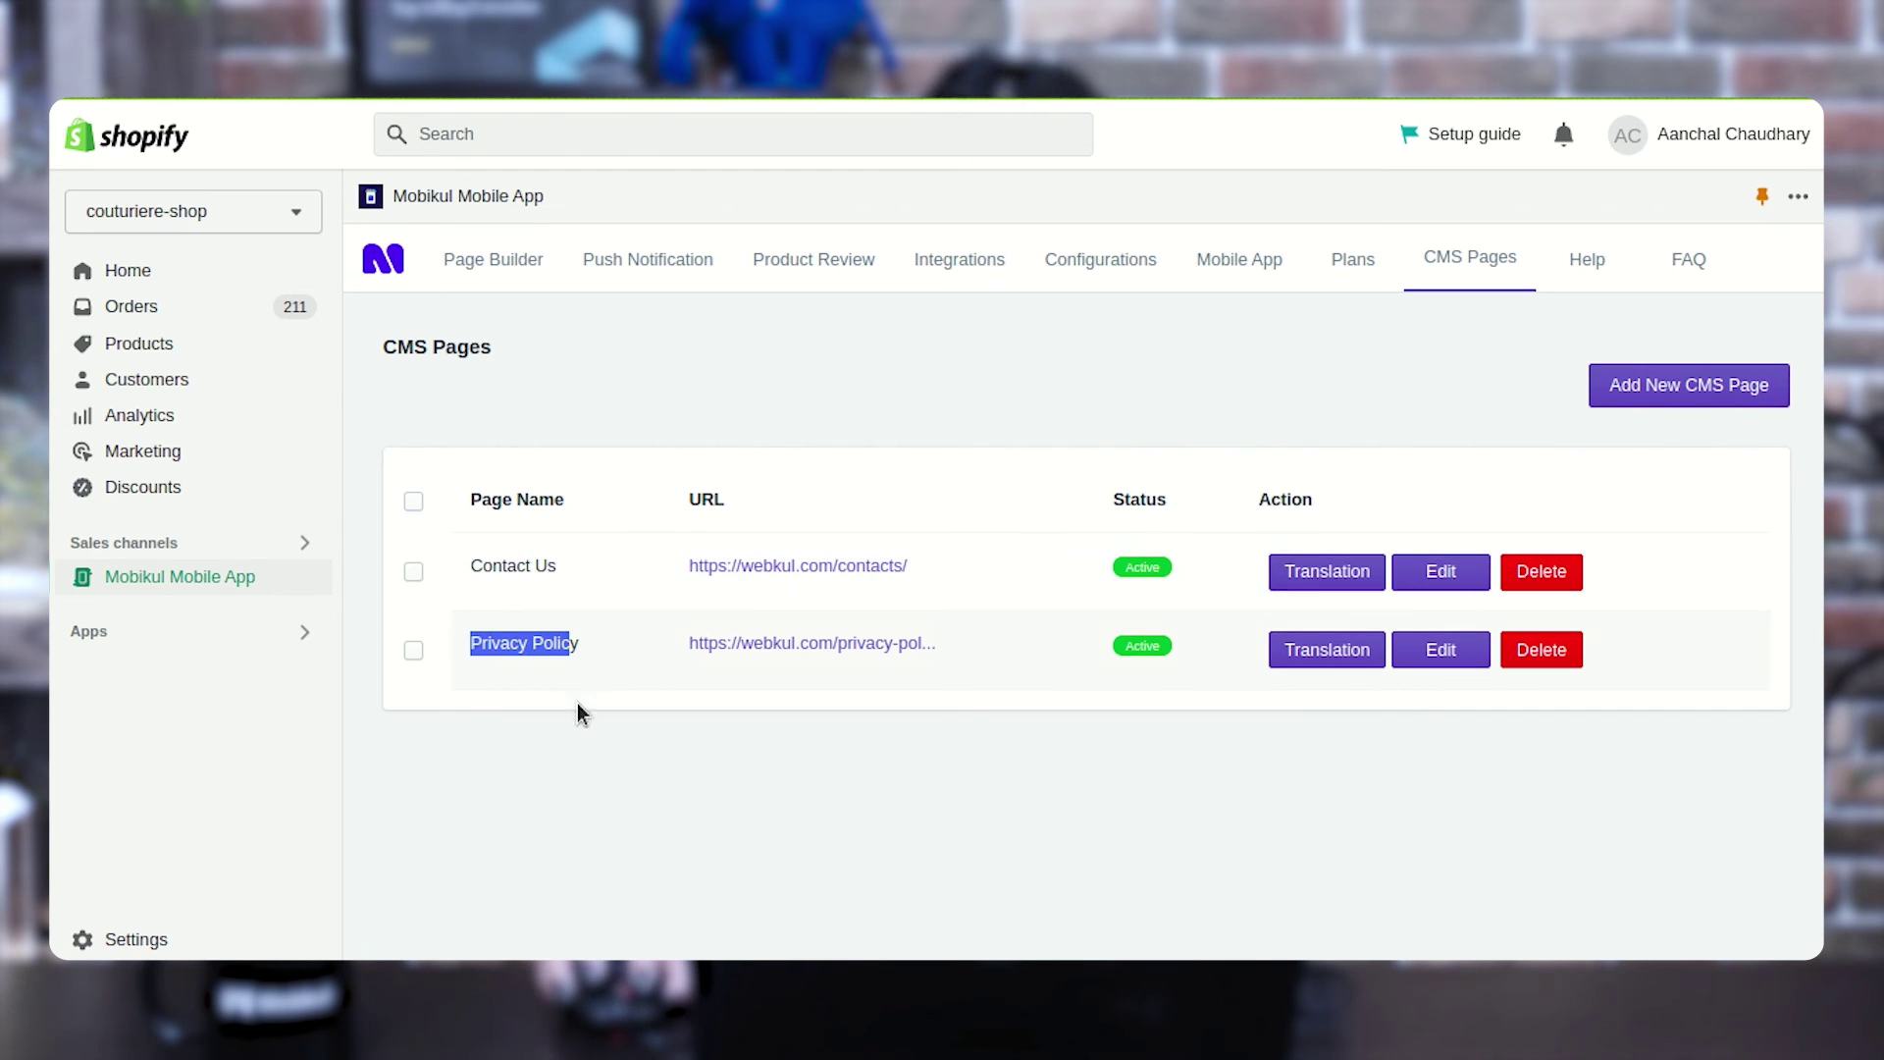
# Open the Help section and examine the support request form's Name, Email, Request For and Message fields.
pyautogui.click(575, 728)
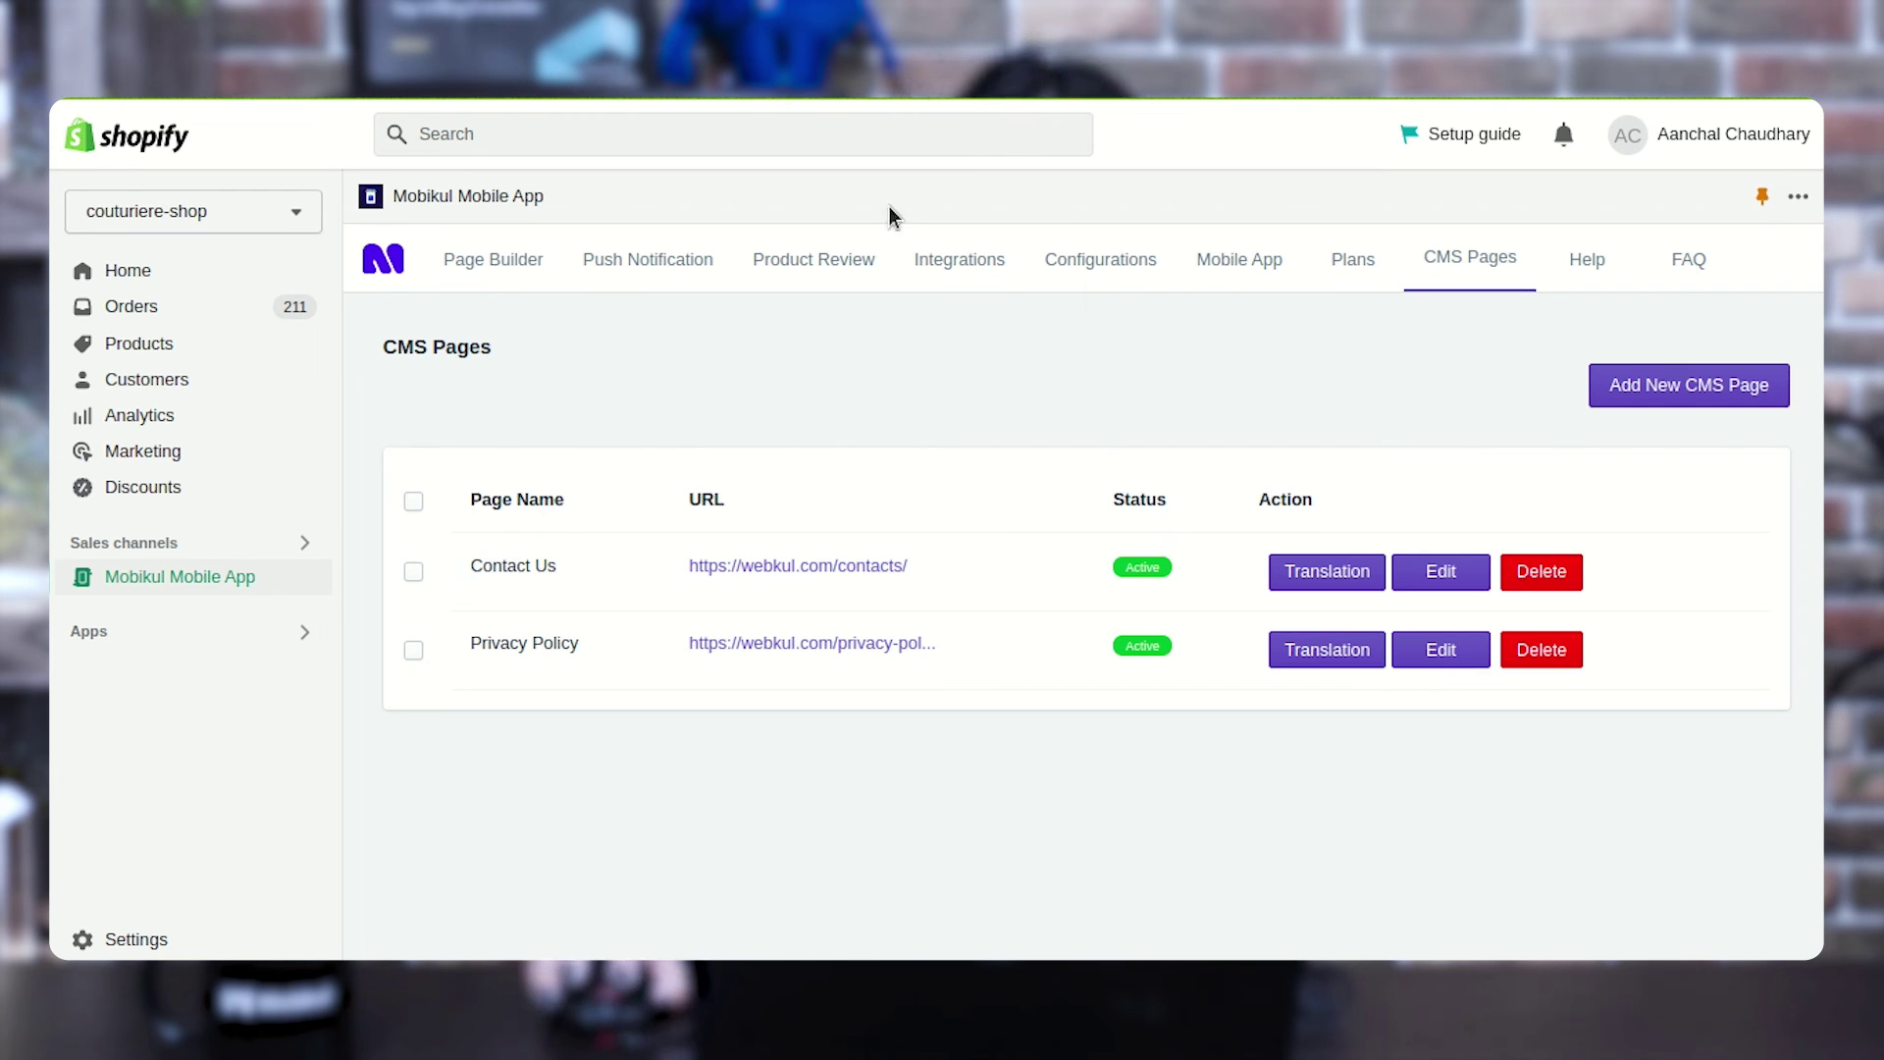
pyautogui.click(1594, 280)
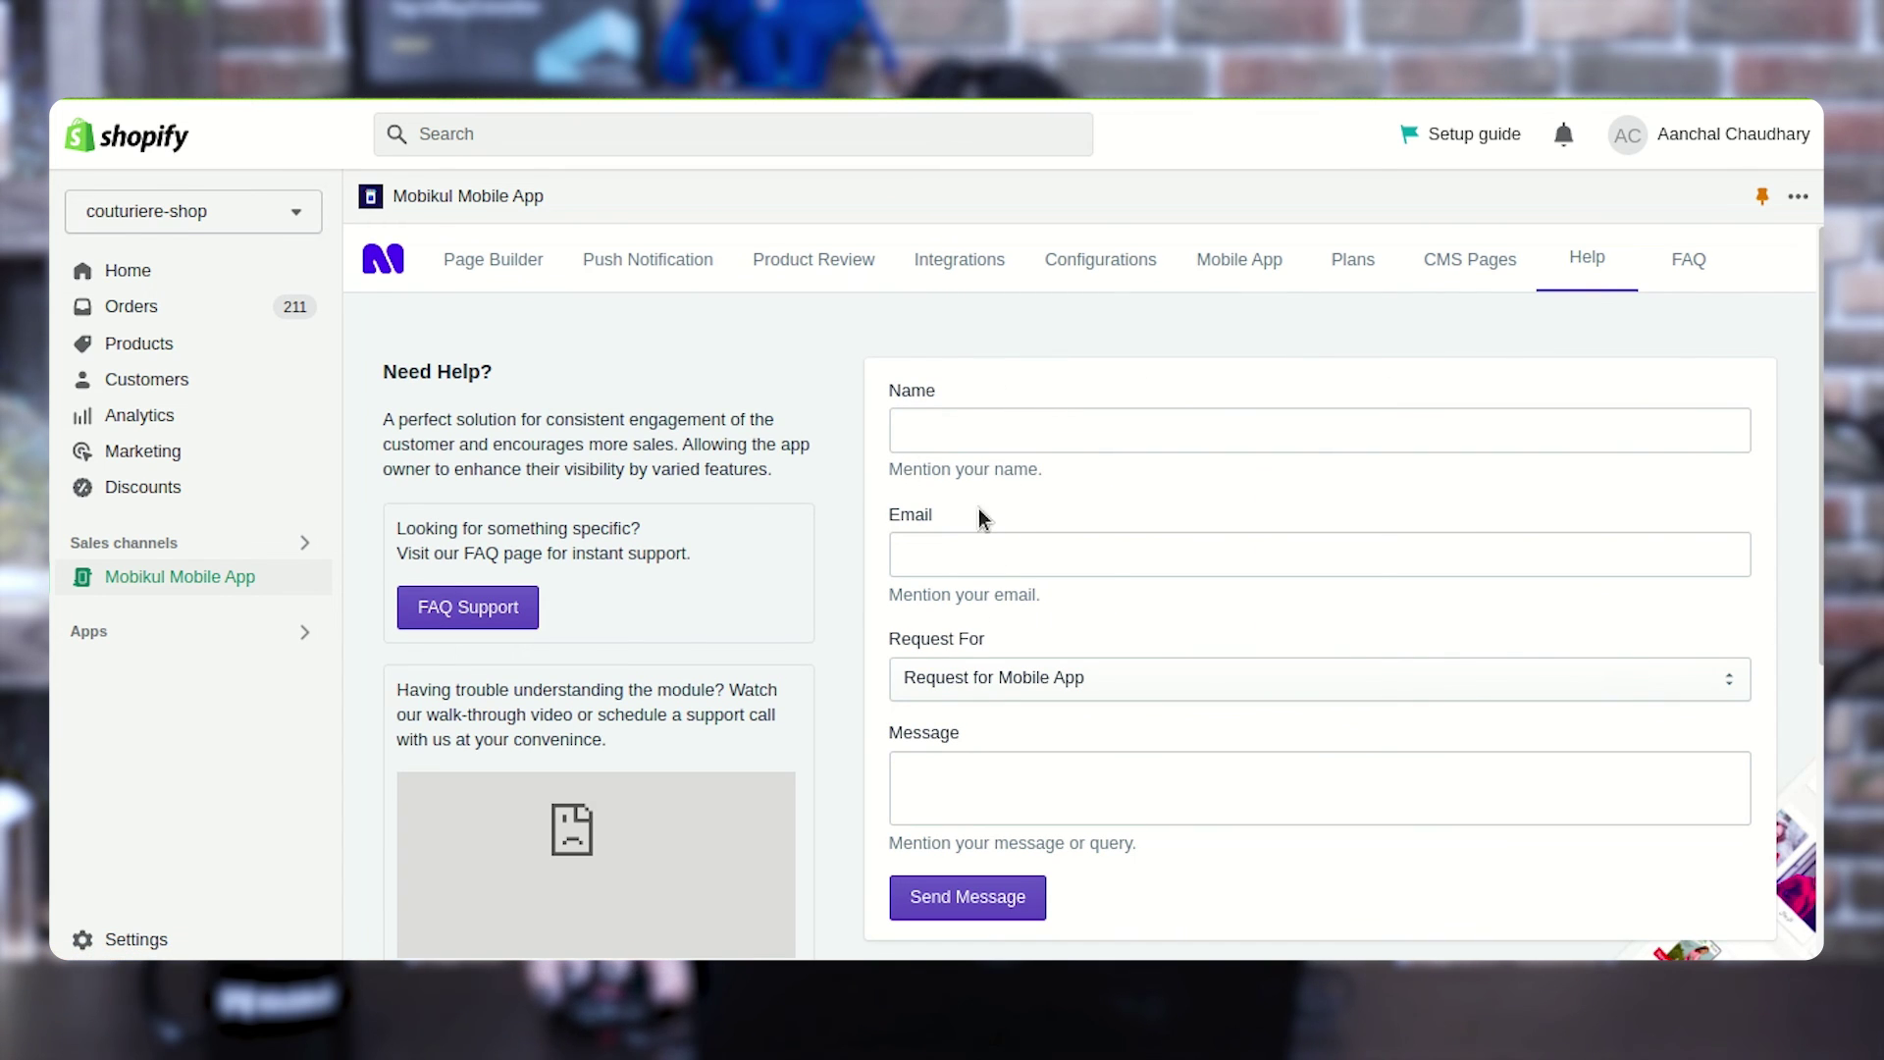
pyautogui.scroll(-1, 1004, 445)
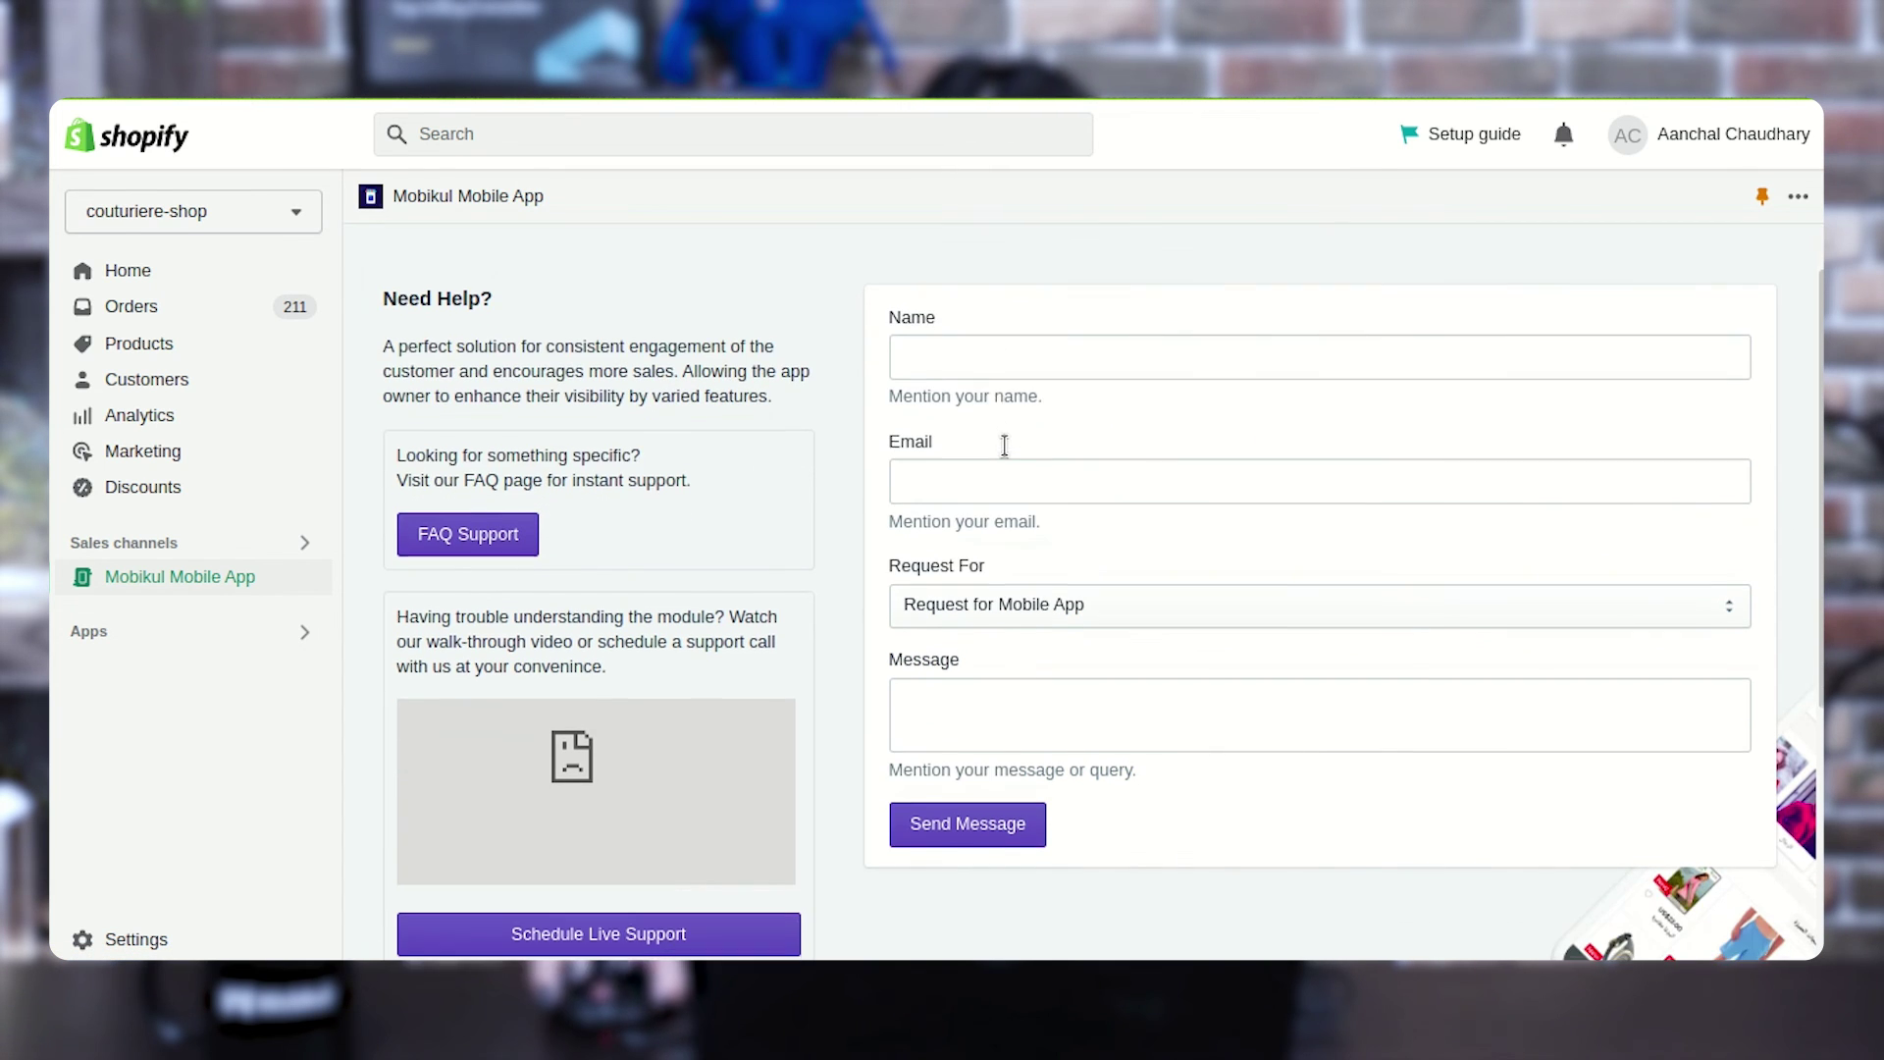
pyautogui.click(952, 341)
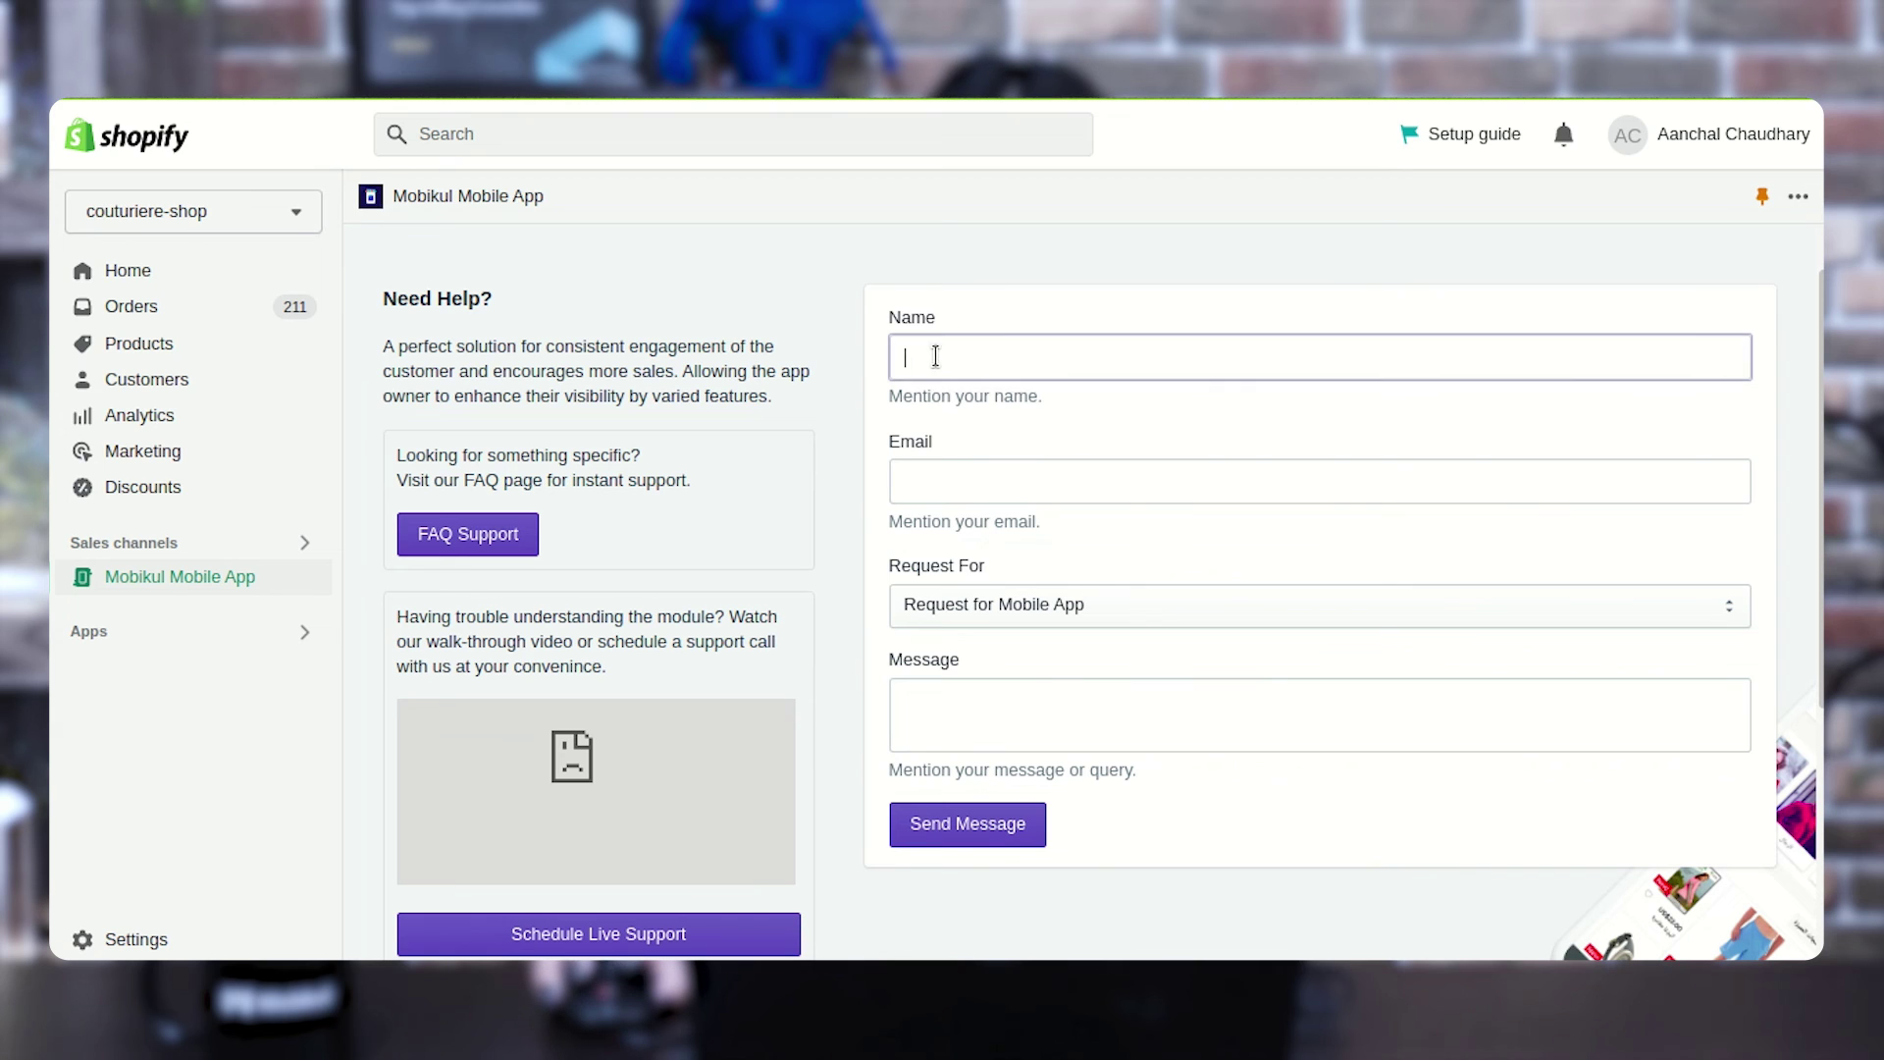
pyautogui.click(935, 518)
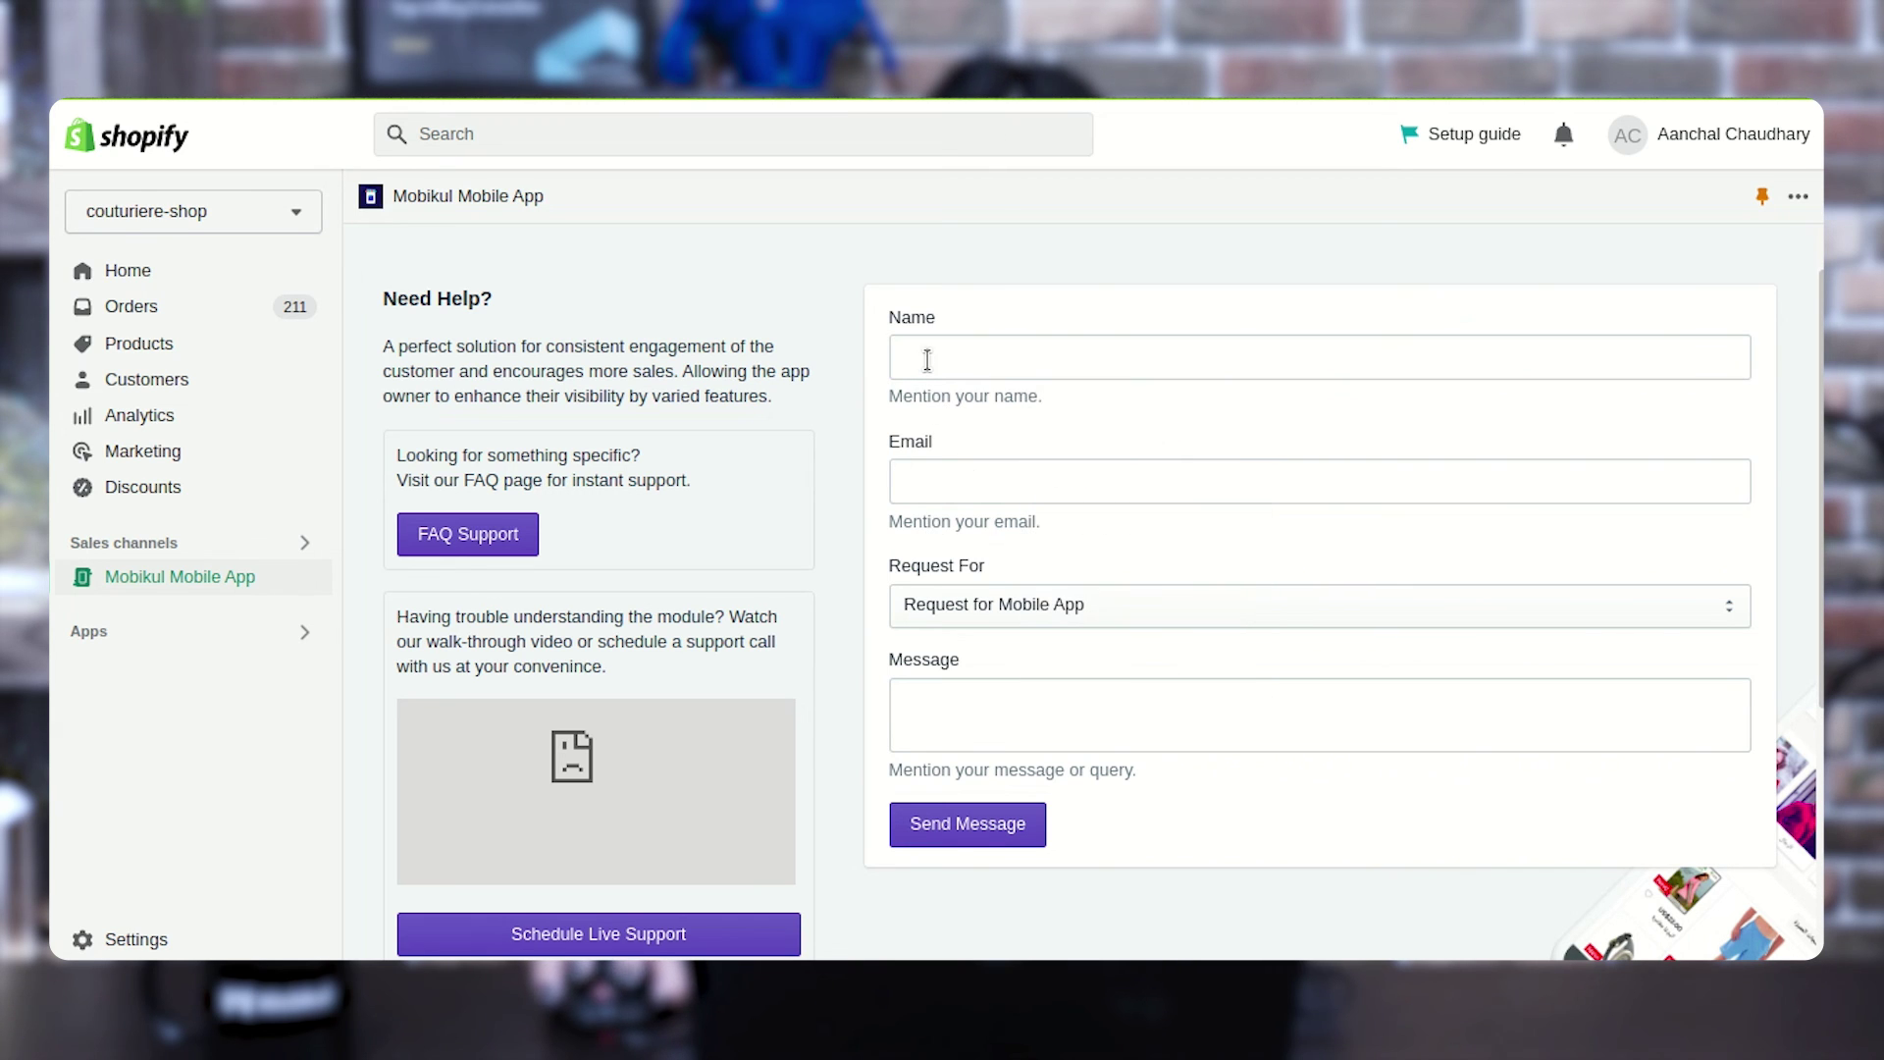
pyautogui.scroll(-2, 934, 636)
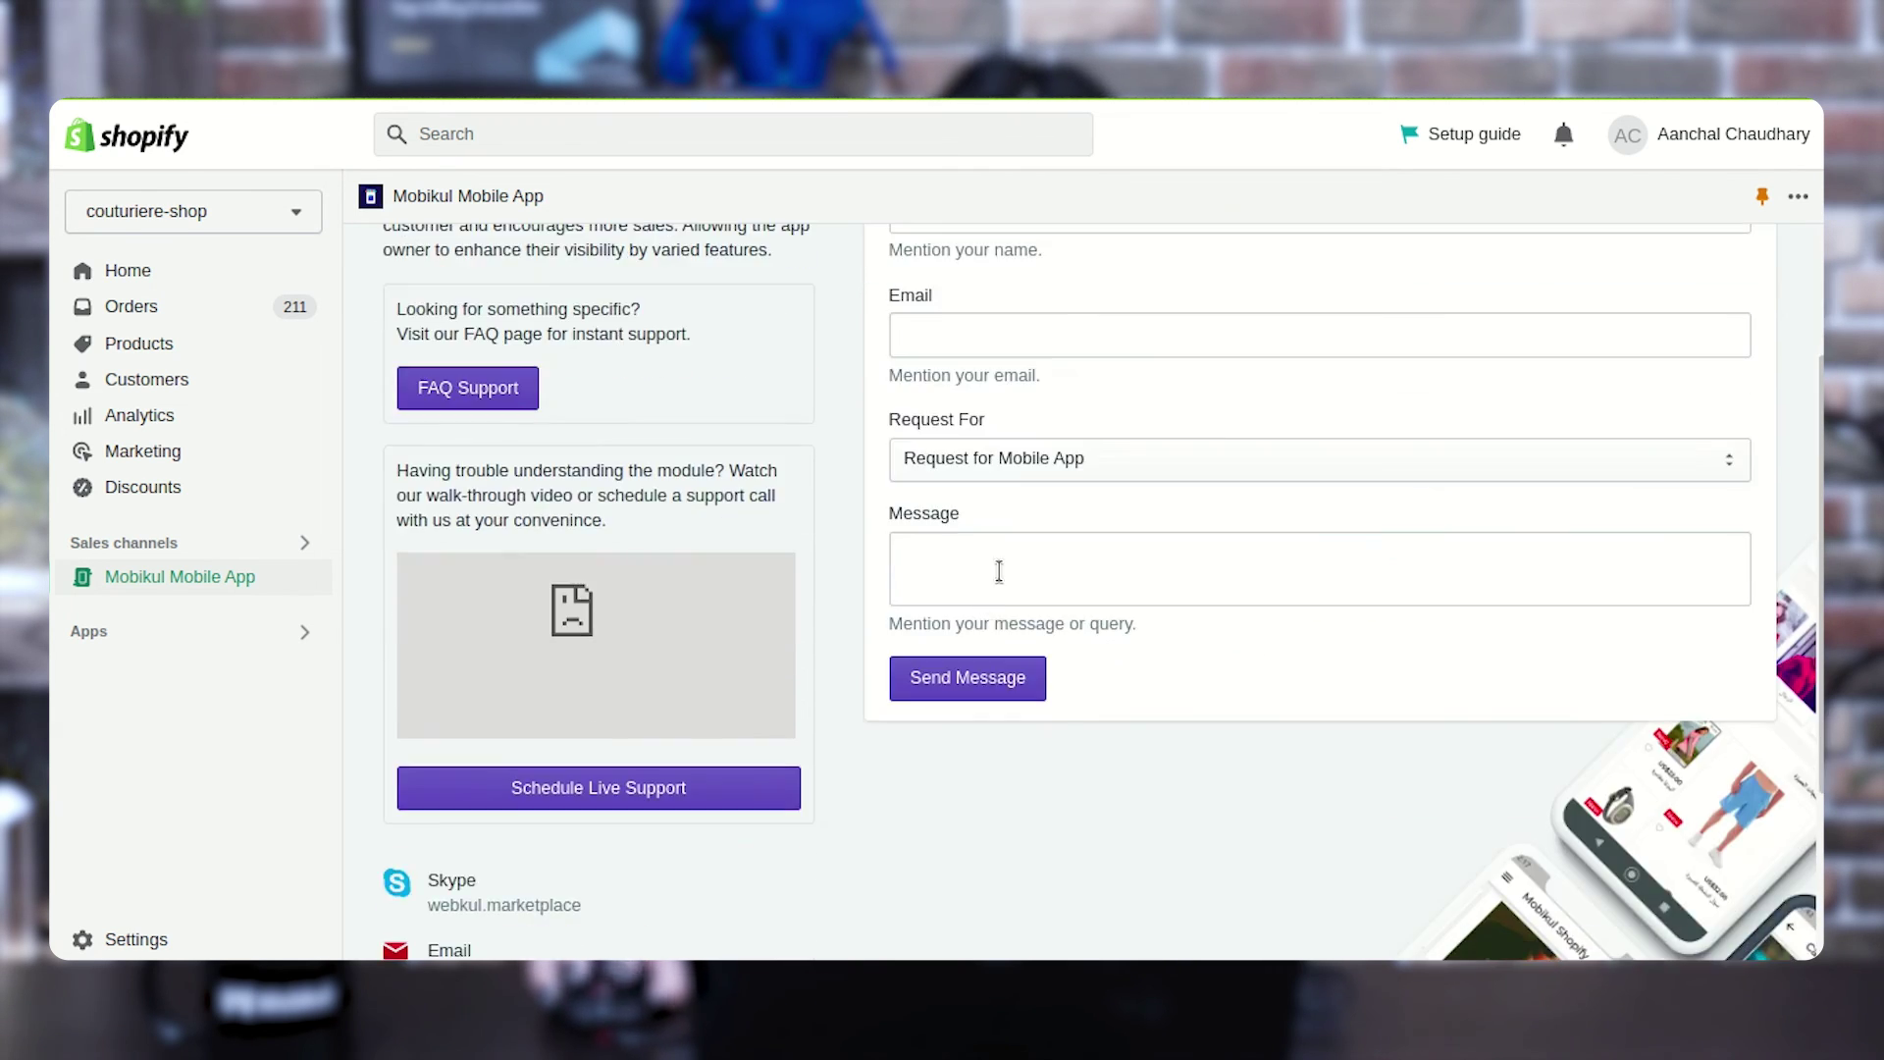
pyautogui.click(1007, 551)
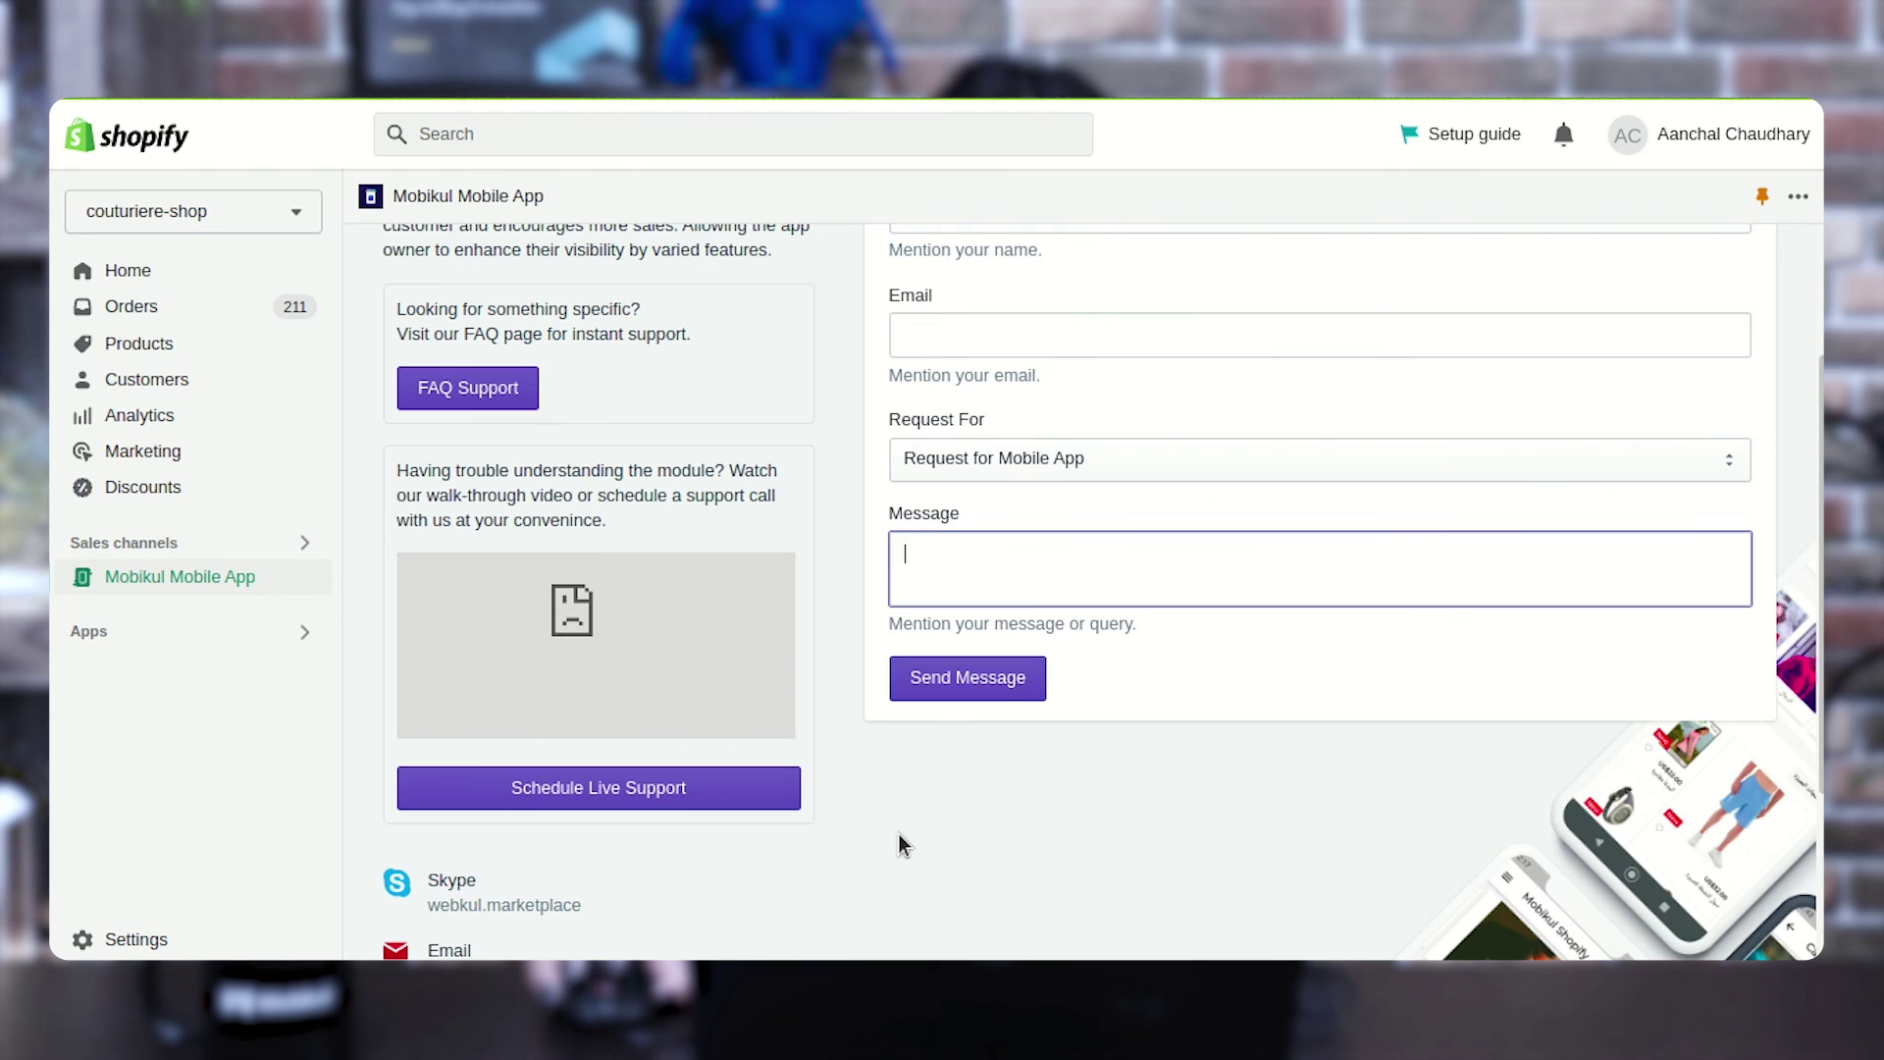
# Browse the list of frequently asked questions and the contact options in the FAQ section.
pyautogui.scroll(3, 898, 833)
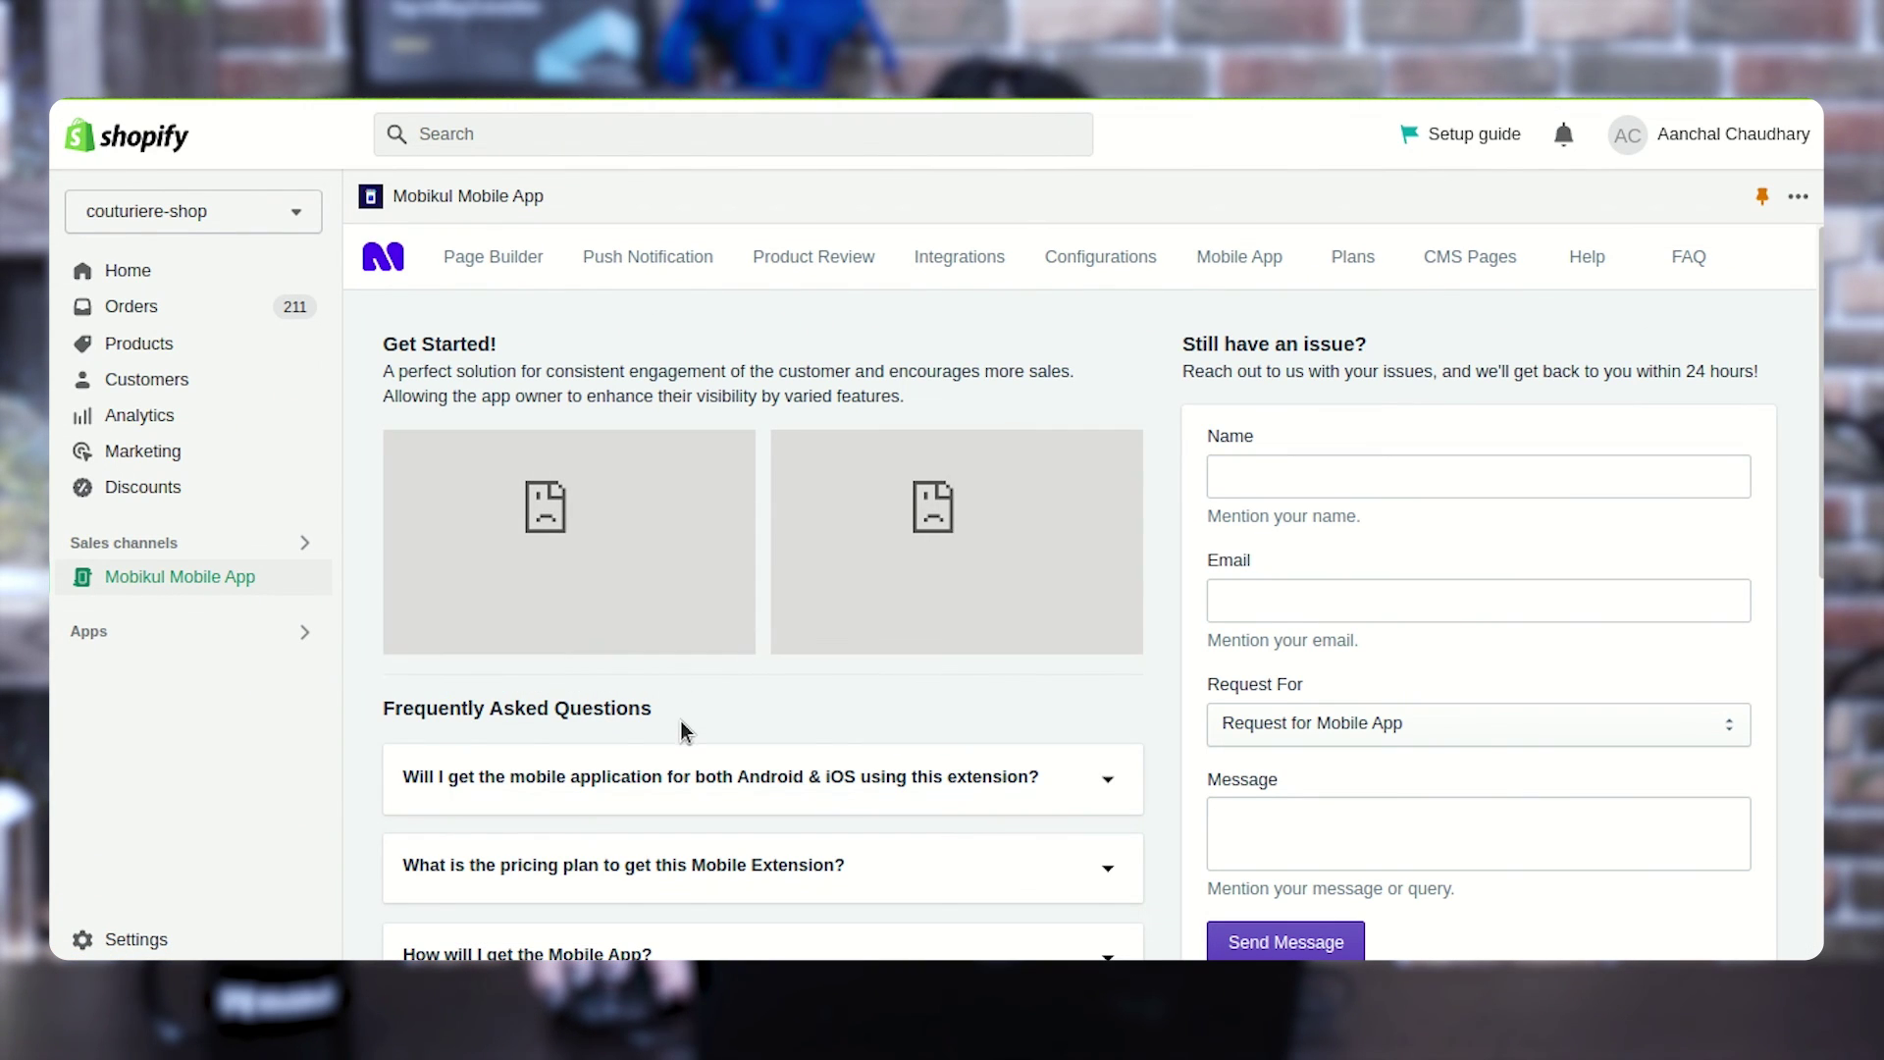
pyautogui.scroll(-3, 684, 729)
pyautogui.scroll(-6, 692, 675)
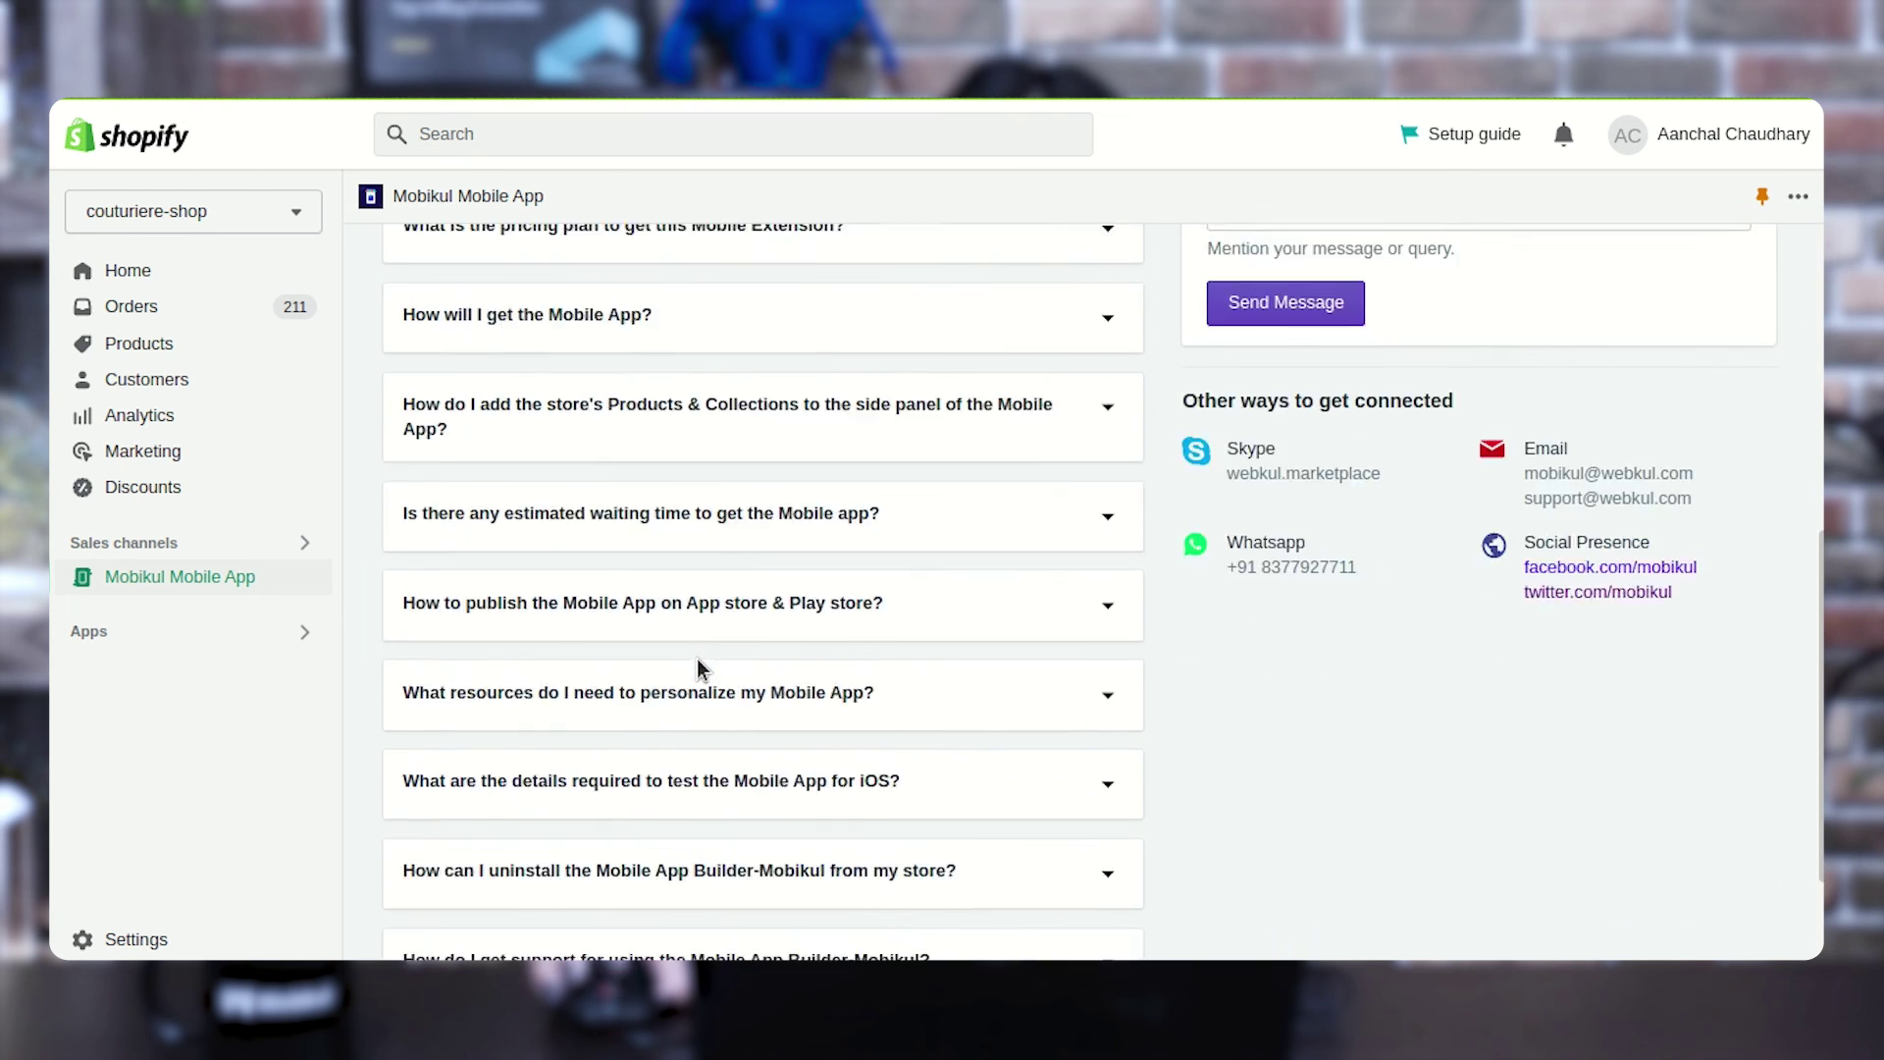
pyautogui.scroll(1, 697, 657)
pyautogui.scroll(8, 697, 657)
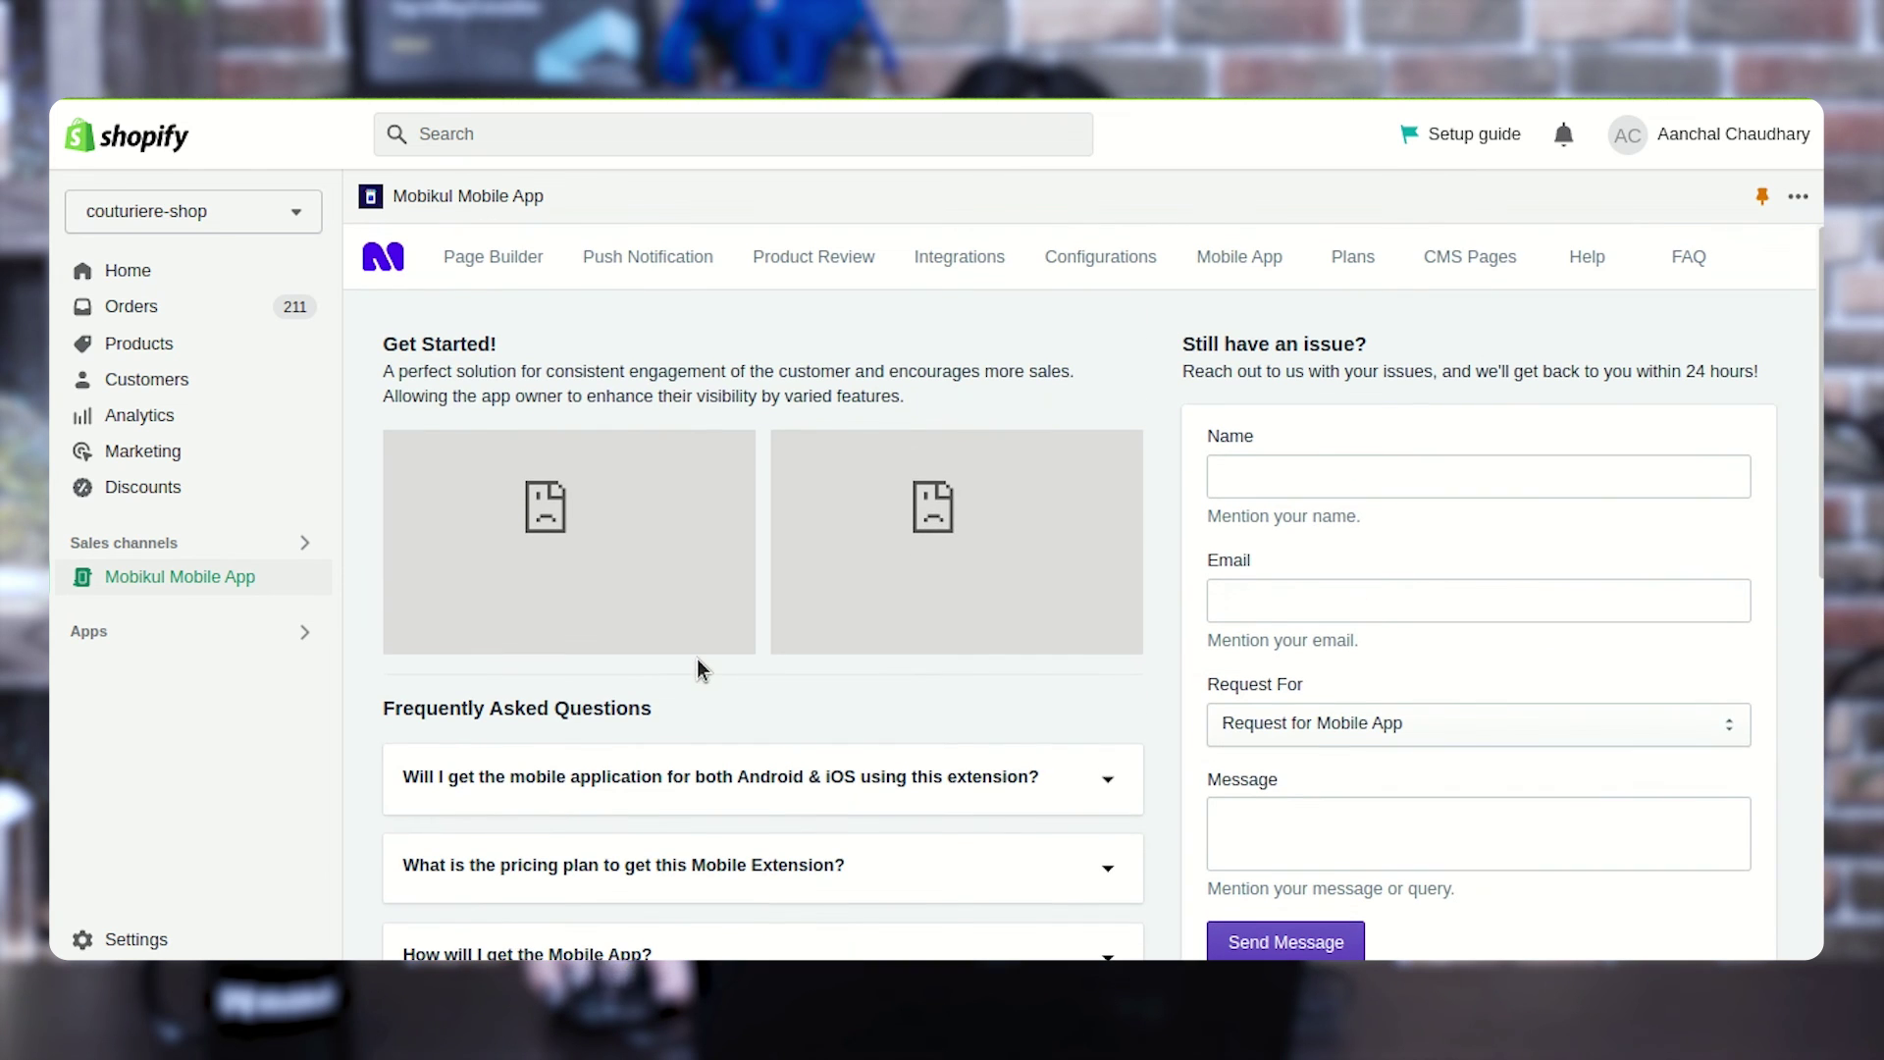